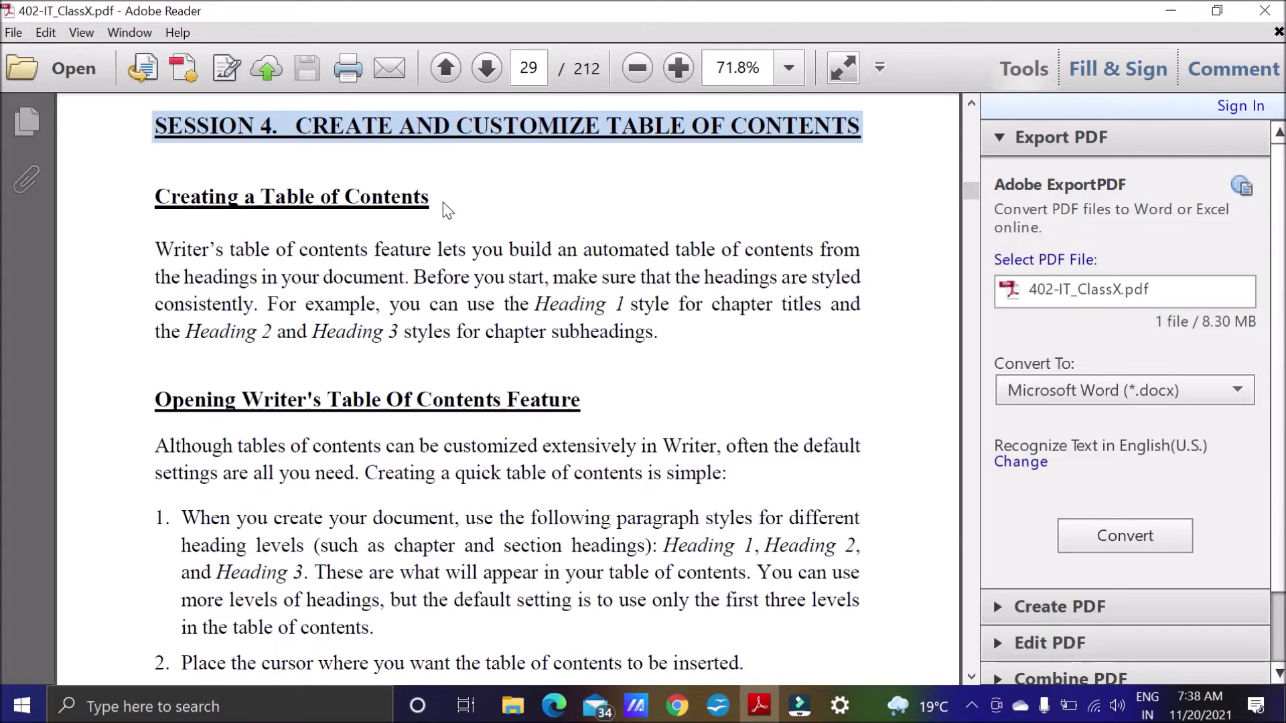
Examine the Session 4 title and the "Creating a Table of Contents" and "Opening Writer's Table Of Contents Feature" headings on page 29.
{"action": "left_click_drag", "start_coordinate": [156, 126], "coordinate": [874, 134]}
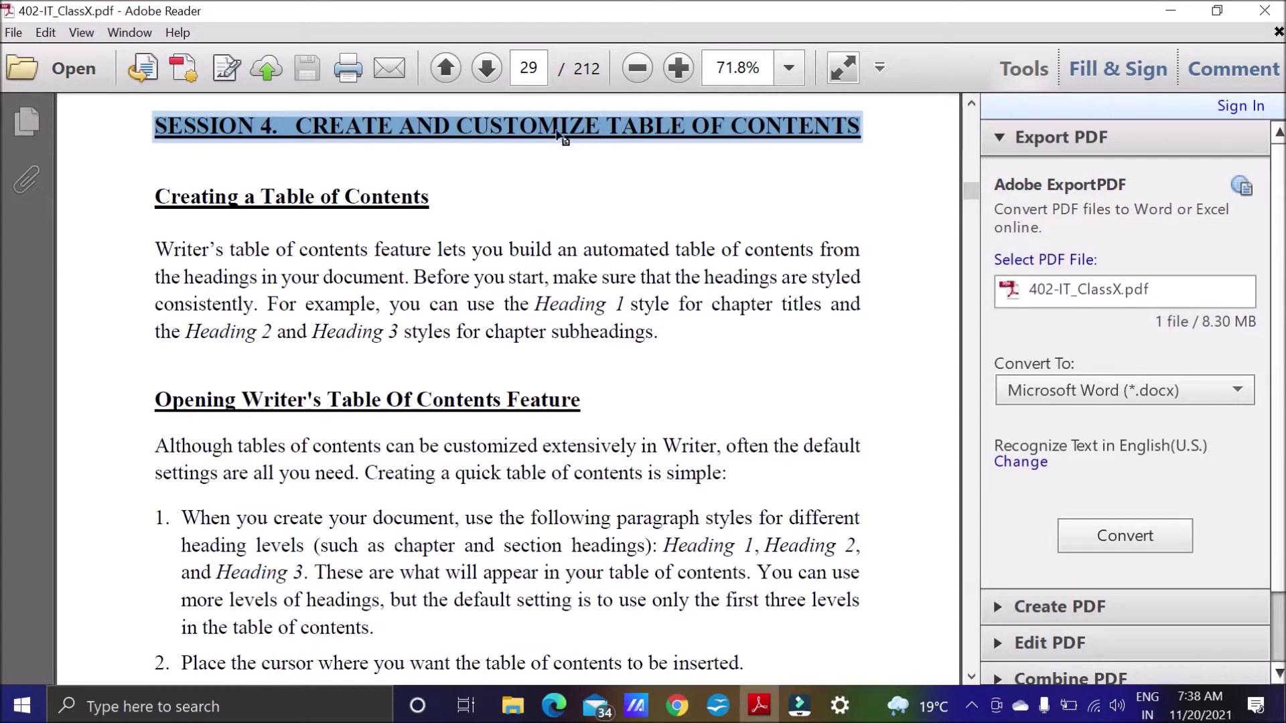
{"action": "left_click_drag", "start_coordinate": [156, 199], "coordinate": [471, 212]}
{"action": "left_click", "coordinate": [481, 206]}
{"action": "left_click_drag", "start_coordinate": [149, 124], "coordinate": [868, 130]}
{"action": "left_click_drag", "start_coordinate": [156, 196], "coordinate": [435, 205]}
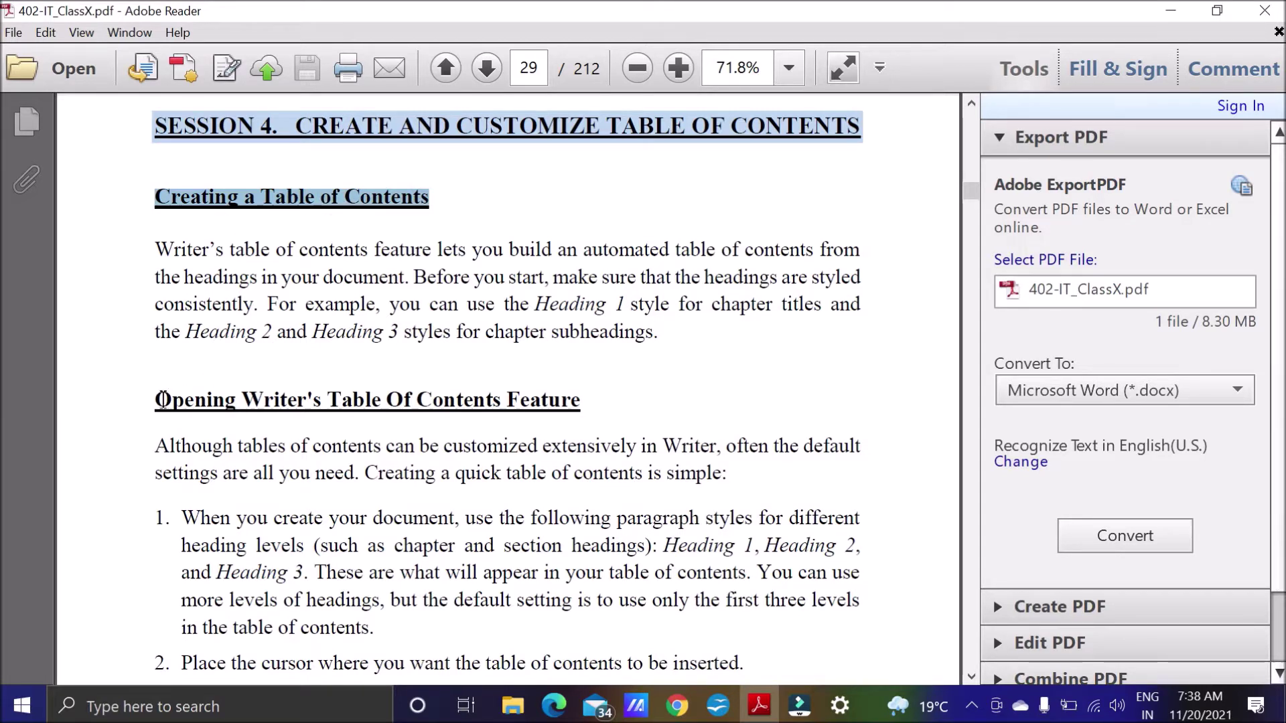
{"action": "left_click_drag", "start_coordinate": [164, 401], "coordinate": [577, 401]}
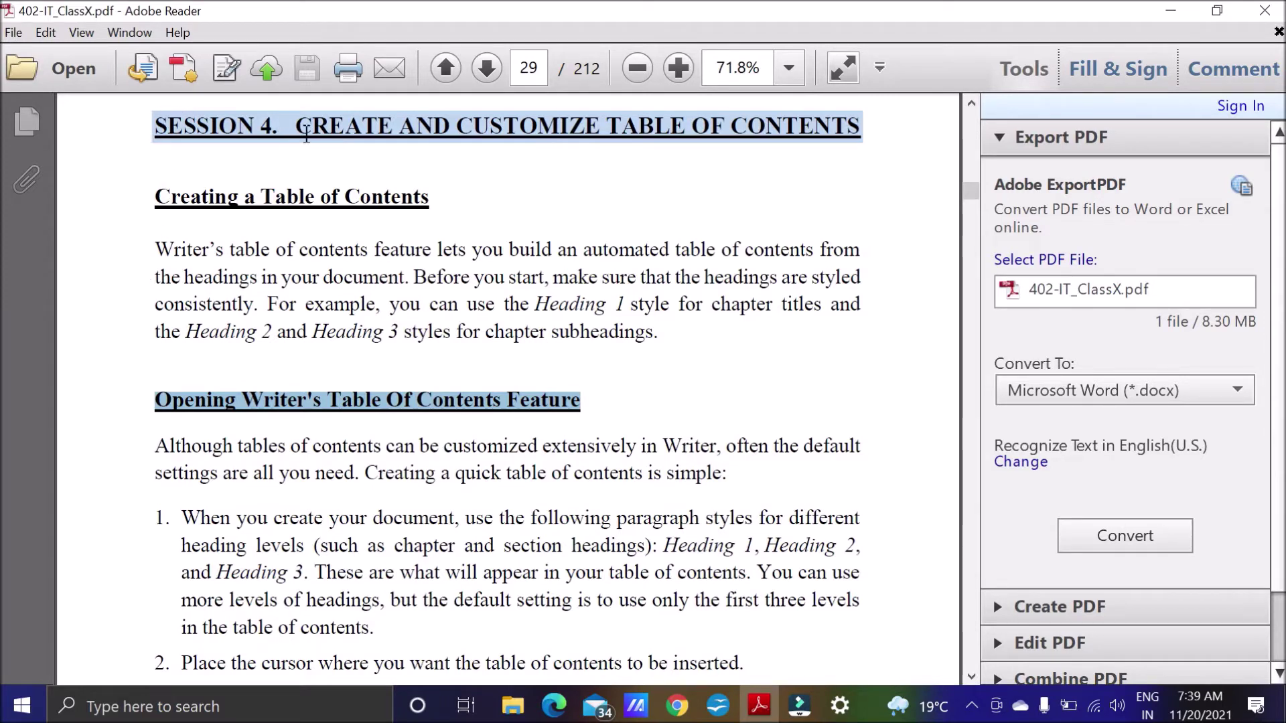
{"action": "left_click_drag", "start_coordinate": [296, 127], "coordinate": [396, 127]}
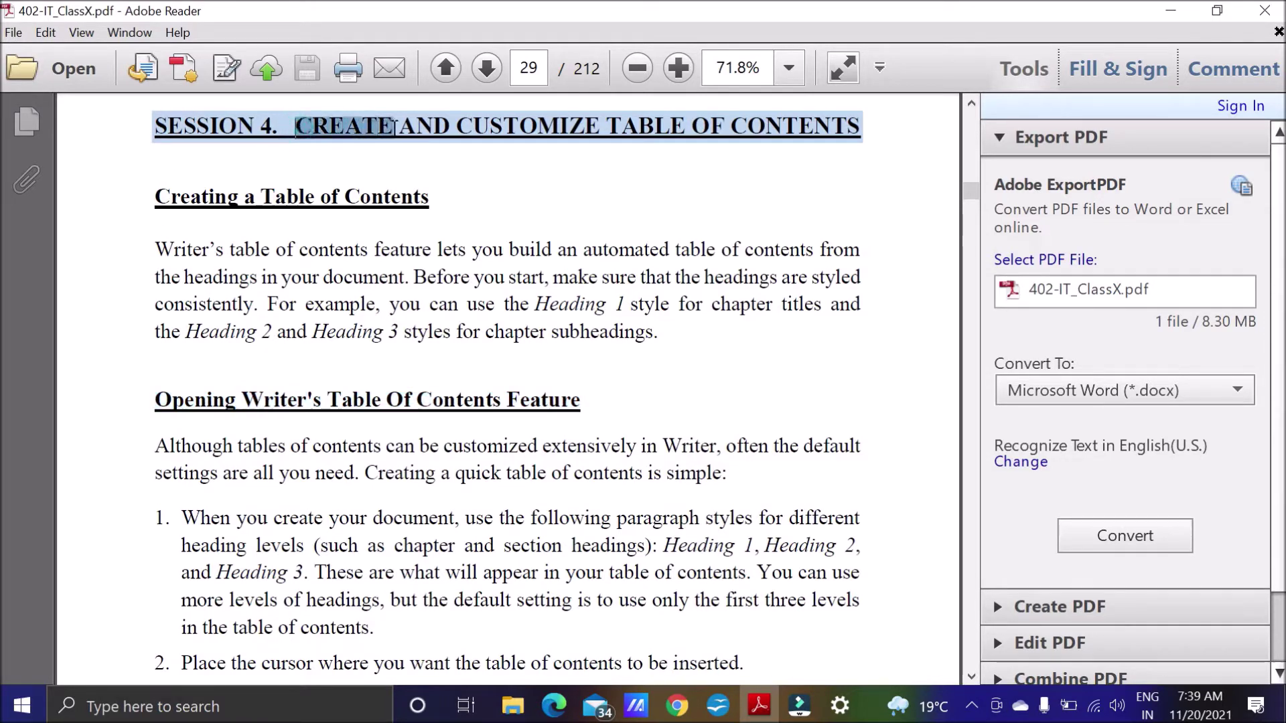
{"action": "left_click", "coordinate": [488, 177]}
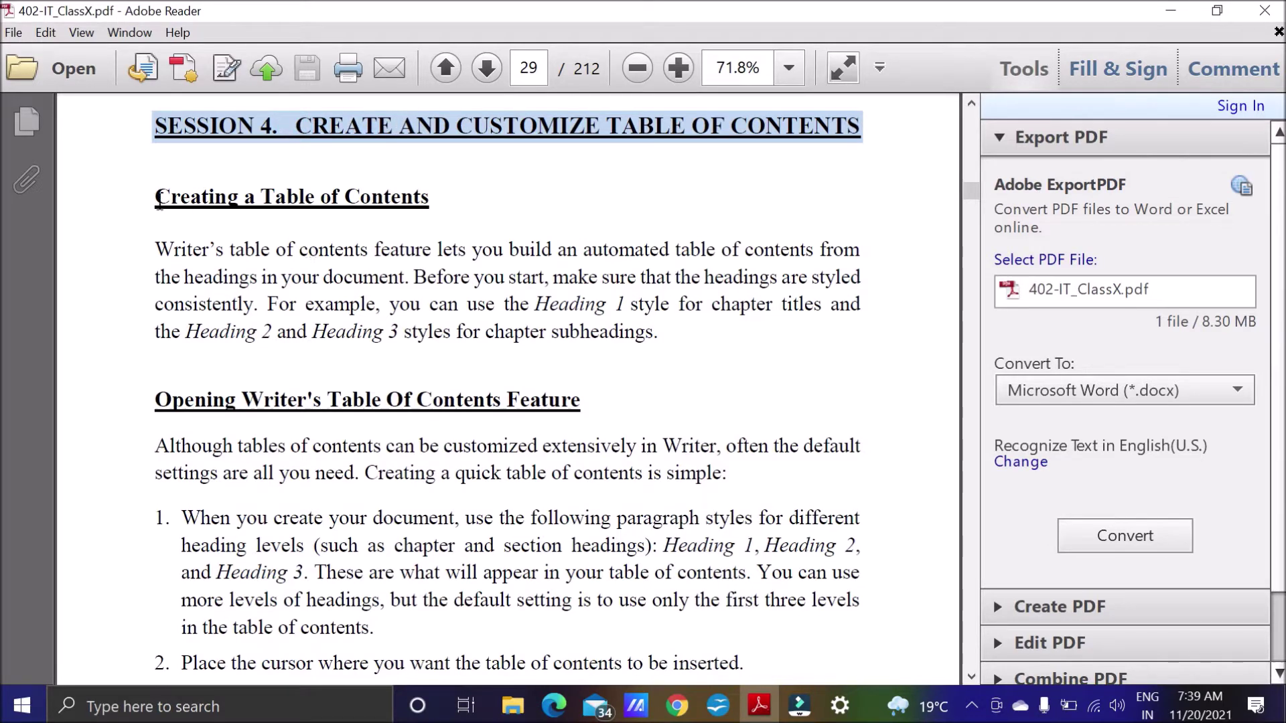
{"action": "left_click_drag", "start_coordinate": [155, 198], "coordinate": [465, 209]}
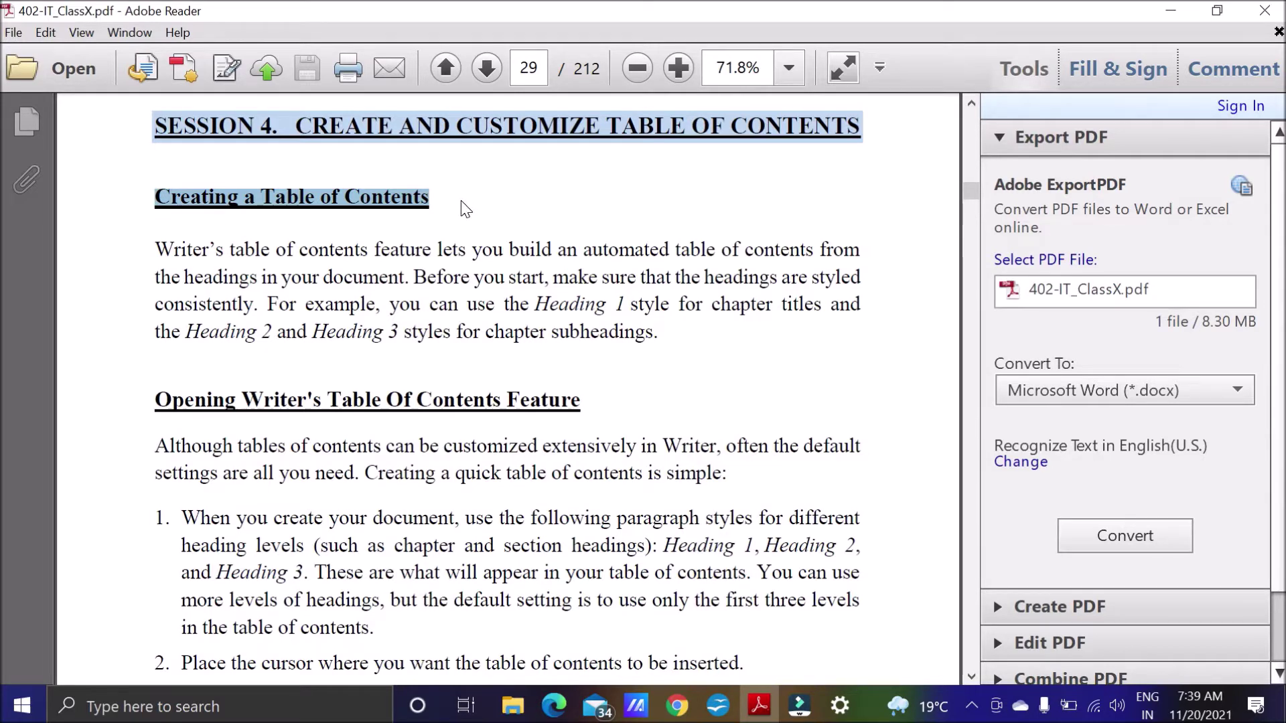
Read the paragraph under "Creating a Table of Contents" and match its heading styles to the page's section headings.
{"action": "left_click_drag", "start_coordinate": [156, 250], "coordinate": [369, 252]}
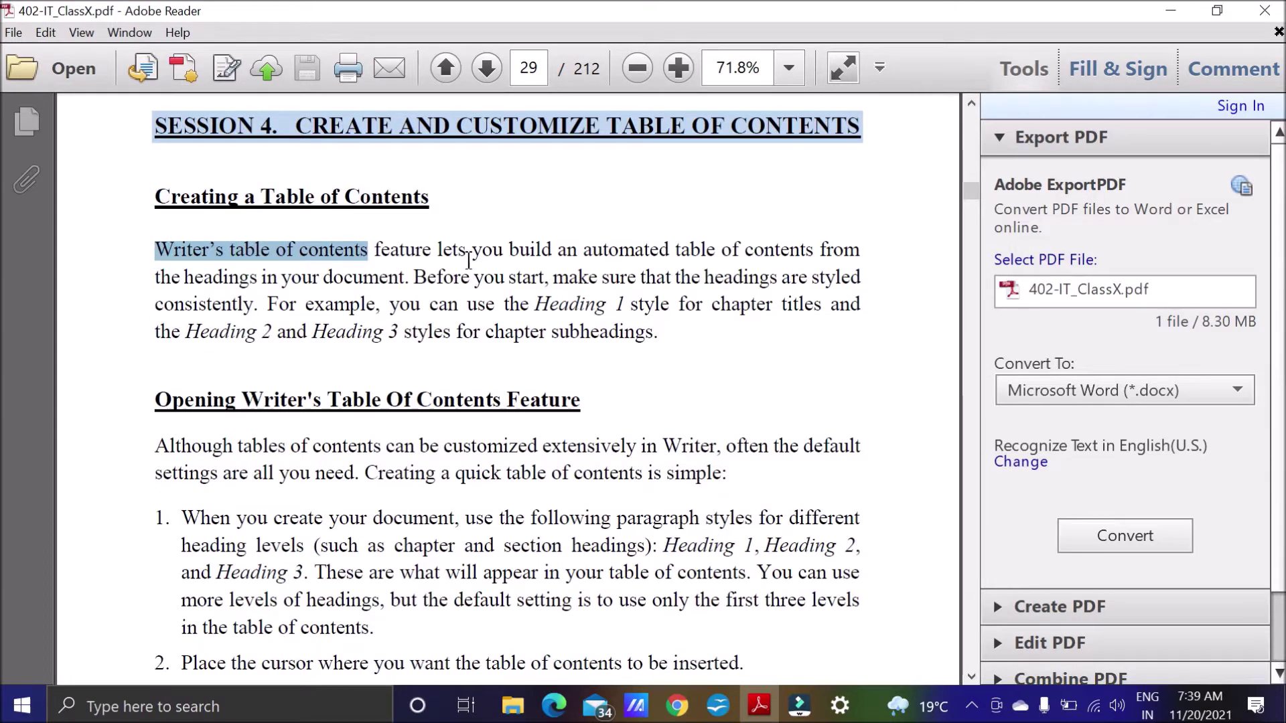
{"action": "left_click_drag", "start_coordinate": [582, 251], "coordinate": [784, 256]}
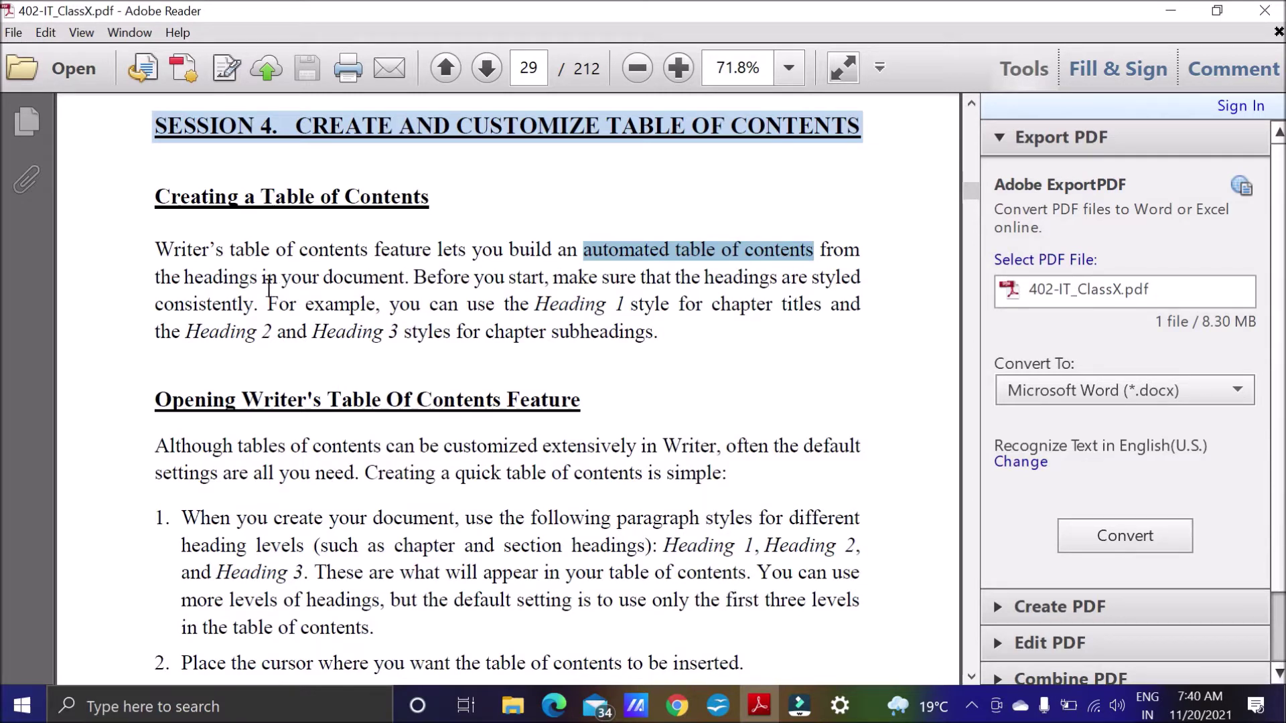
{"action": "left_click_drag", "start_coordinate": [262, 278], "coordinate": [238, 280]}
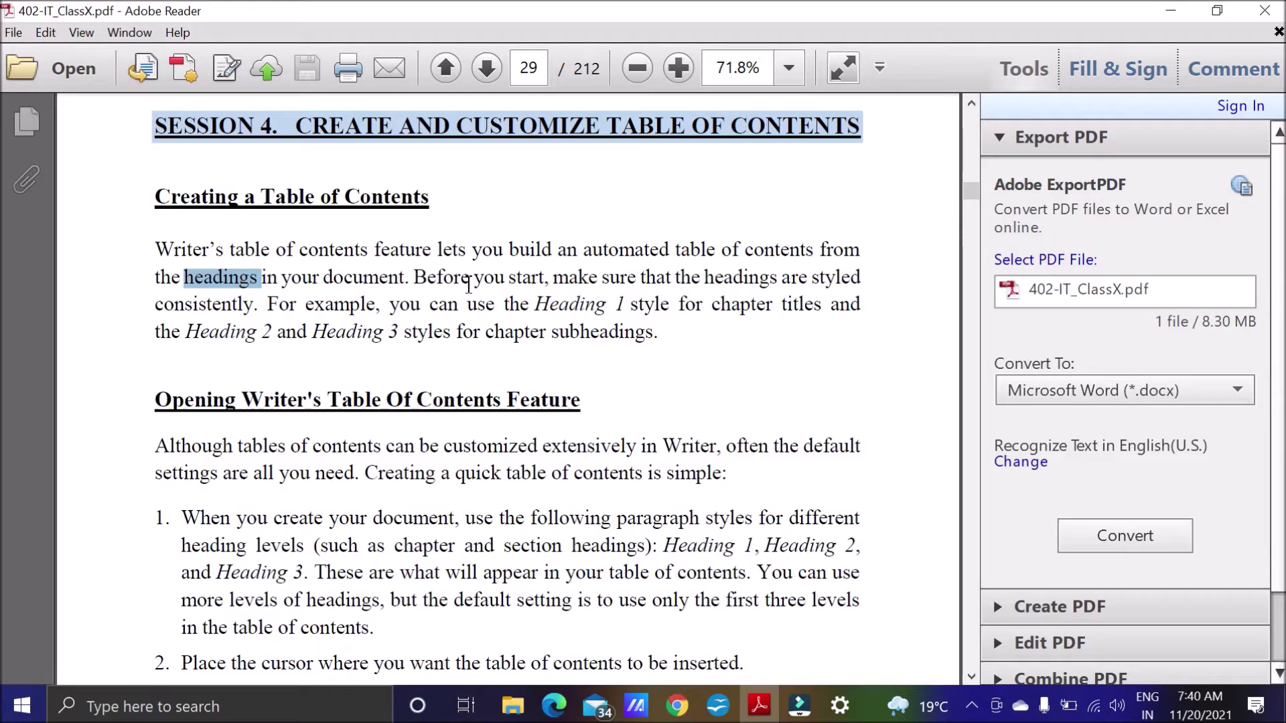
{"action": "left_click_drag", "start_coordinate": [633, 305], "coordinate": [535, 304]}
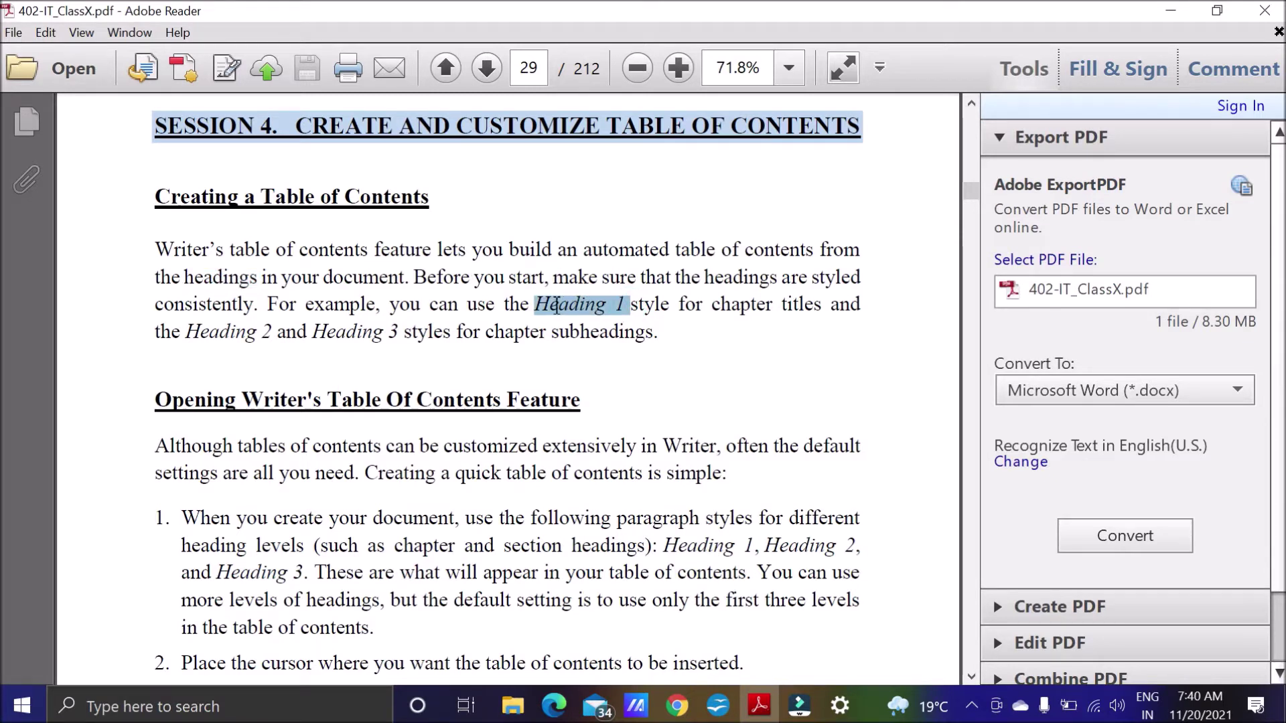
{"action": "left_click_drag", "start_coordinate": [822, 306], "coordinate": [738, 307]}
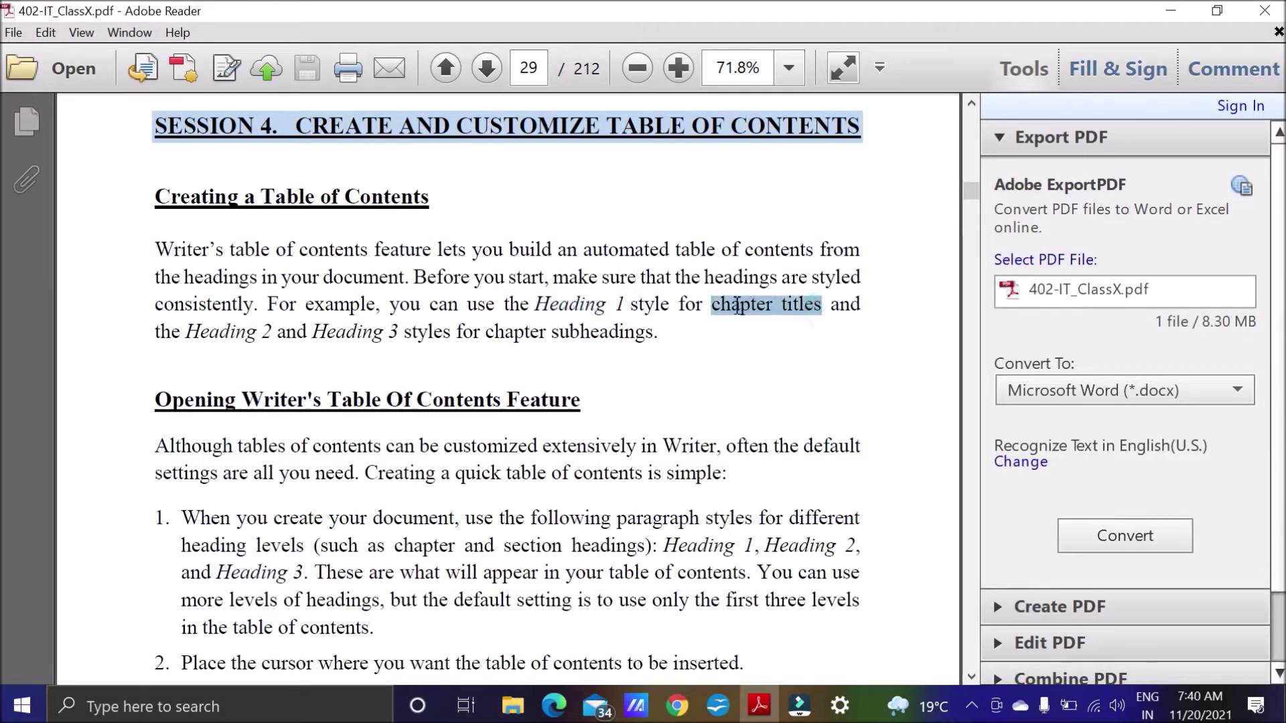
{"action": "left_click_drag", "start_coordinate": [273, 331], "coordinate": [228, 331]}
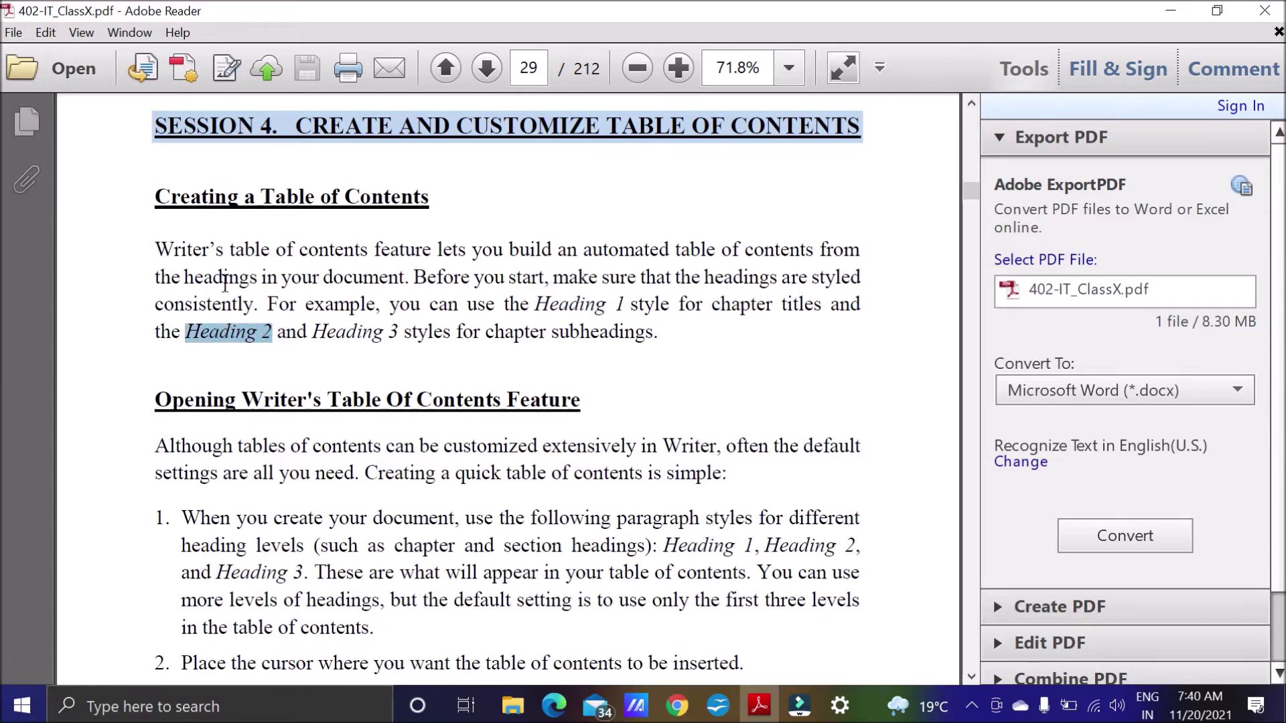
{"action": "left_click_drag", "start_coordinate": [157, 199], "coordinate": [374, 207]}
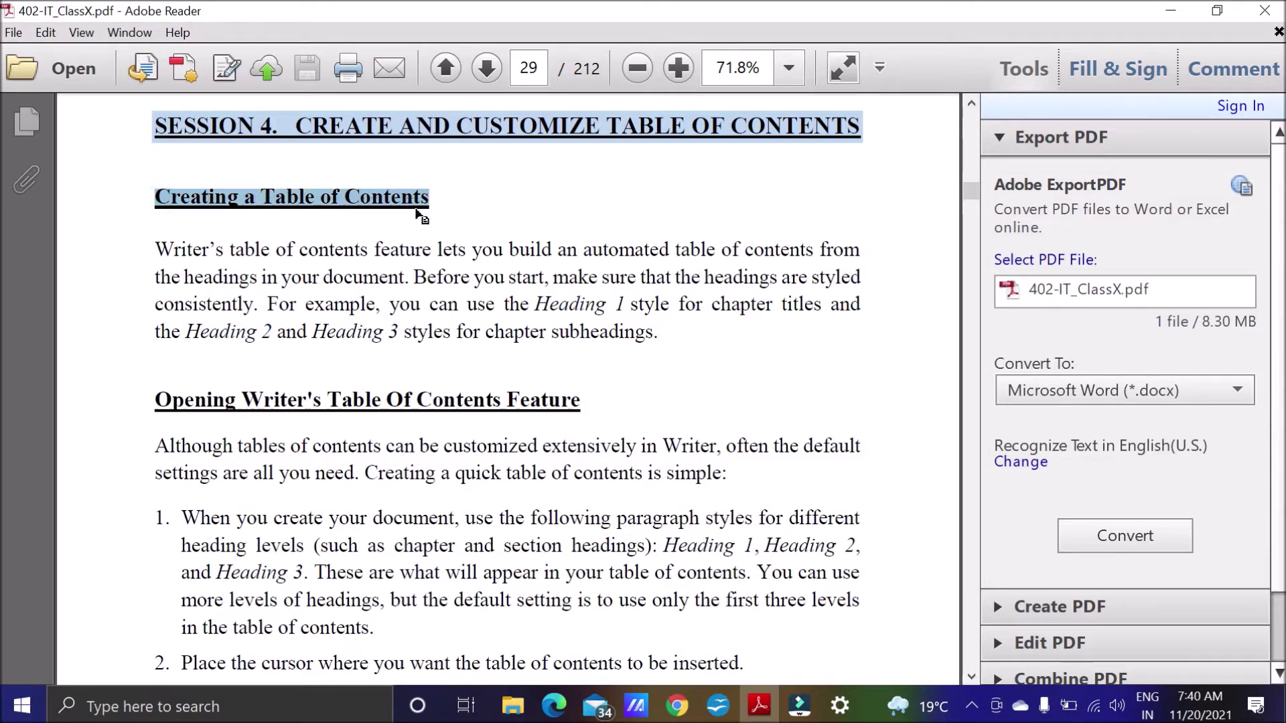
{"action": "left_click_drag", "start_coordinate": [154, 399], "coordinate": [586, 407]}
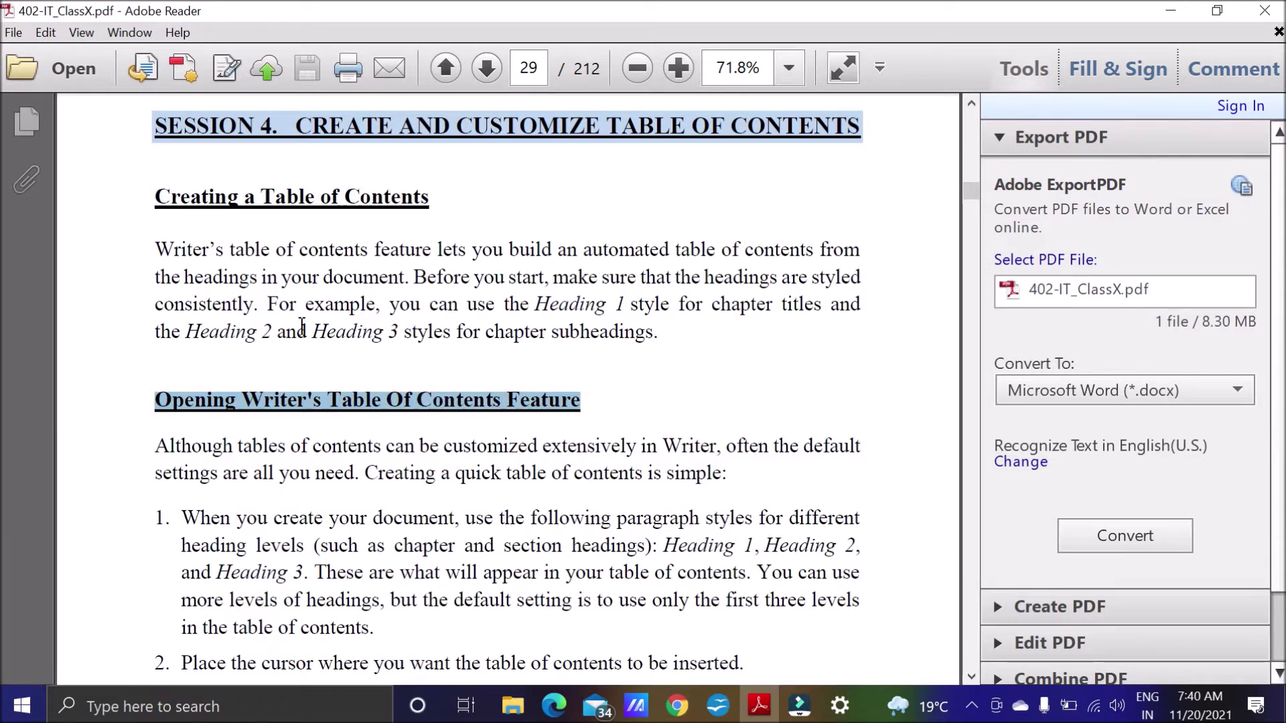
Read the introduction and numbered instructions under "Opening Writer's Table Of Contents Feature".
{"action": "scroll", "coordinate": [683, 382], "scroll_direction": "down", "scroll_amount": 3}
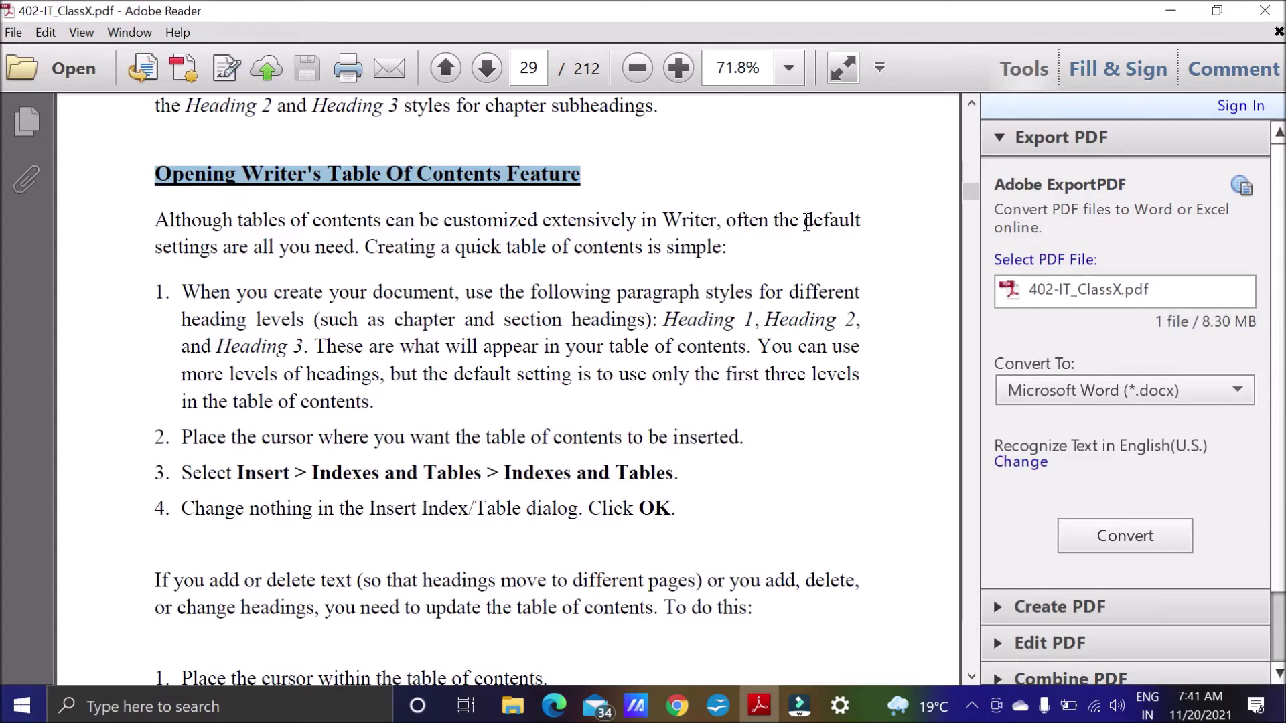
{"action": "left_click_drag", "start_coordinate": [804, 220], "coordinate": [861, 221]}
{"action": "left_click_drag", "start_coordinate": [220, 248], "coordinate": [155, 248]}
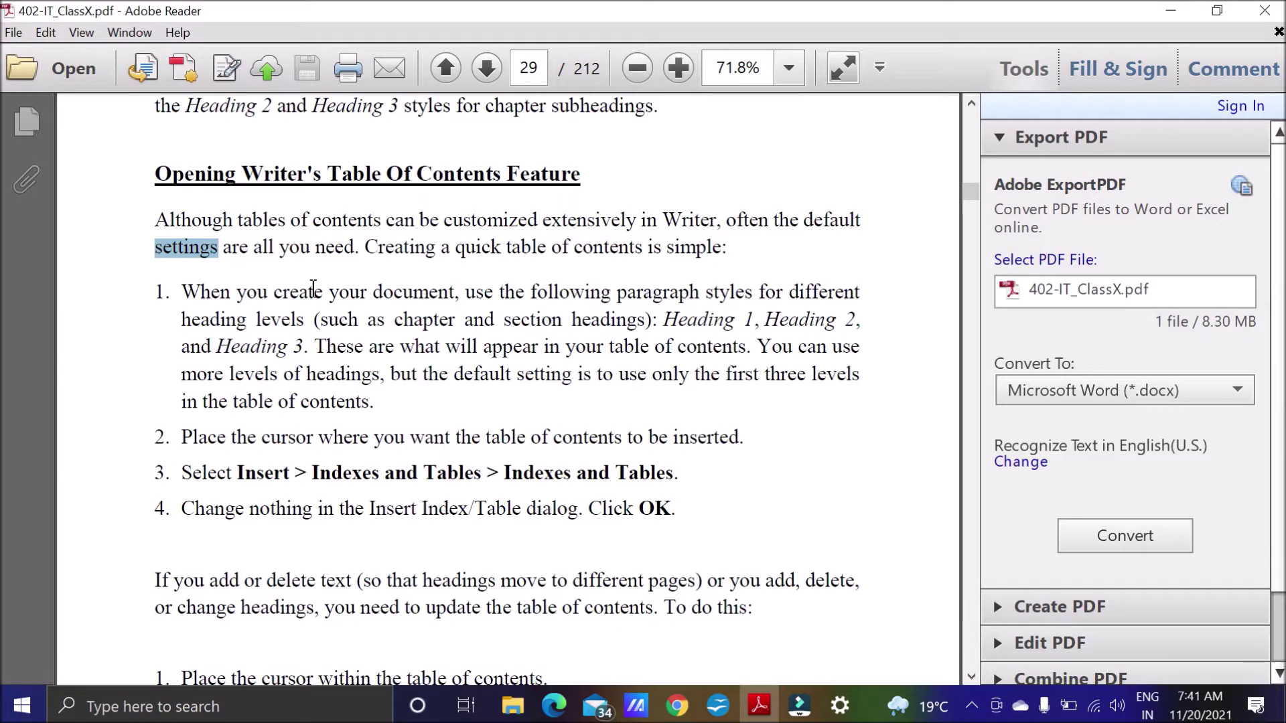
{"action": "scroll", "coordinate": [462, 305], "scroll_direction": "down", "scroll_amount": 1}
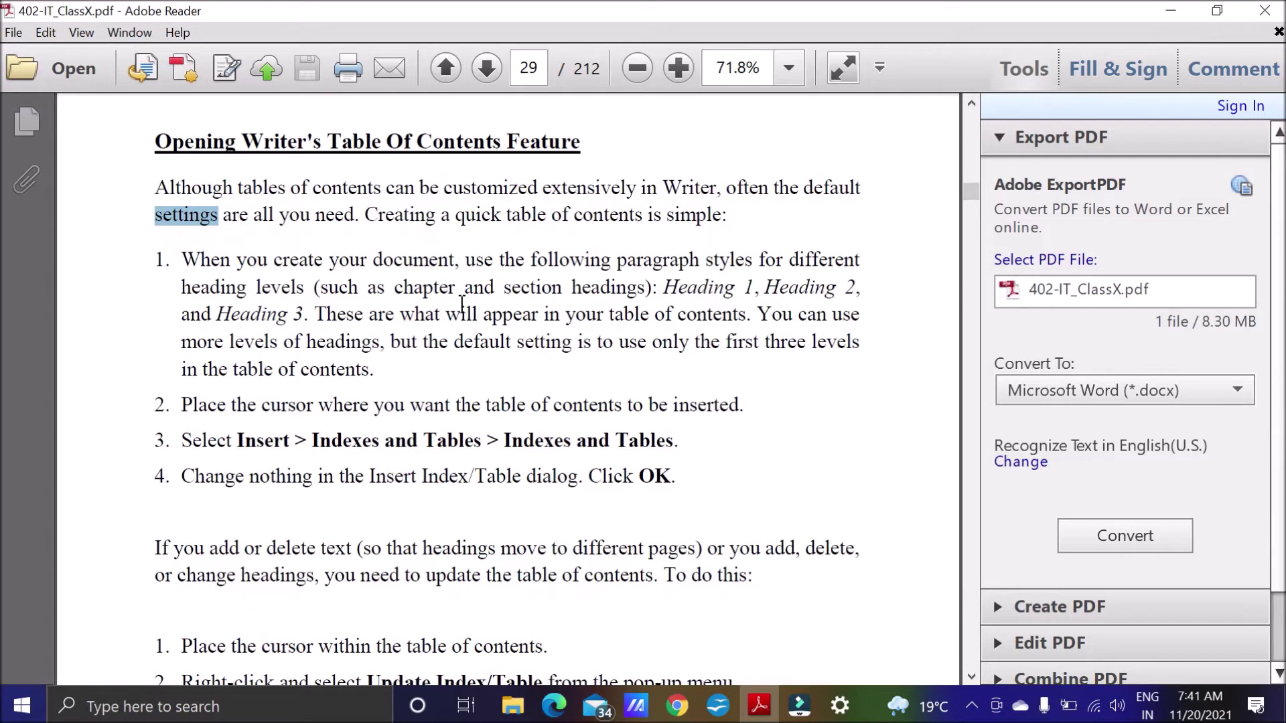
{"action": "left_click", "coordinate": [382, 263]}
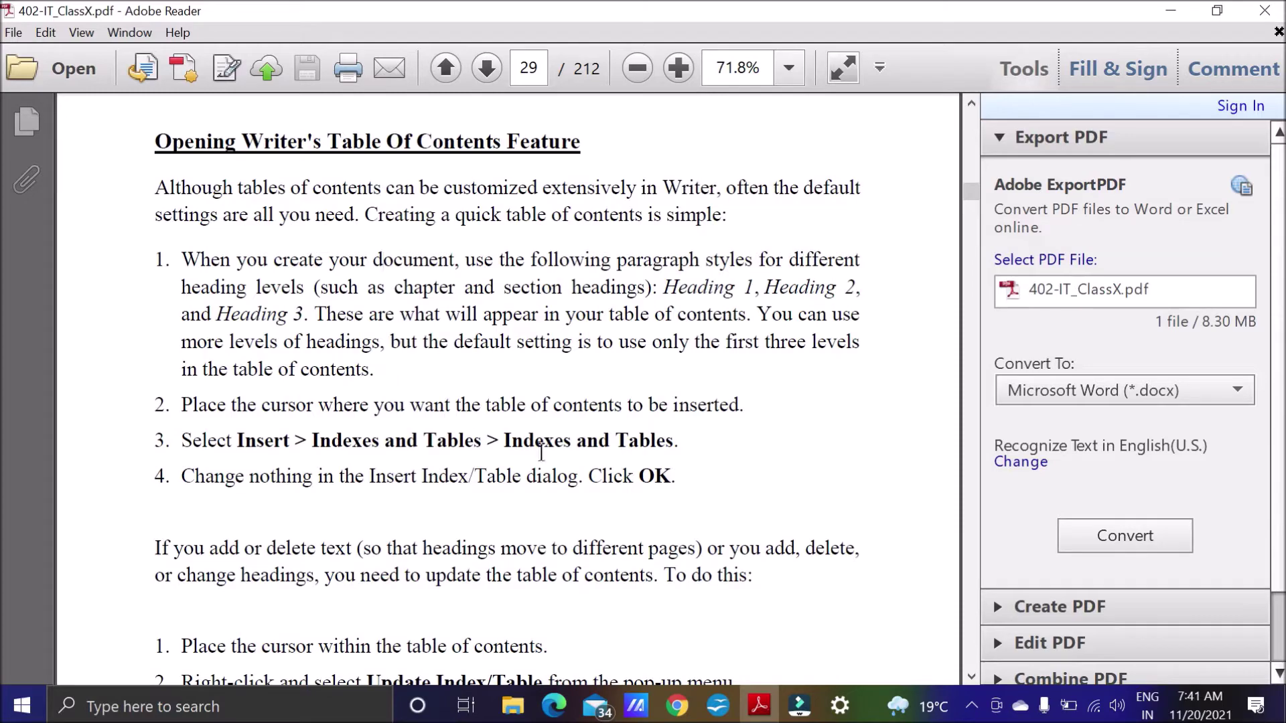
Switch to the Untitled 1 document in OpenOffice Writer and look through both pages for the headings.
{"action": "left_click", "coordinate": [719, 705]}
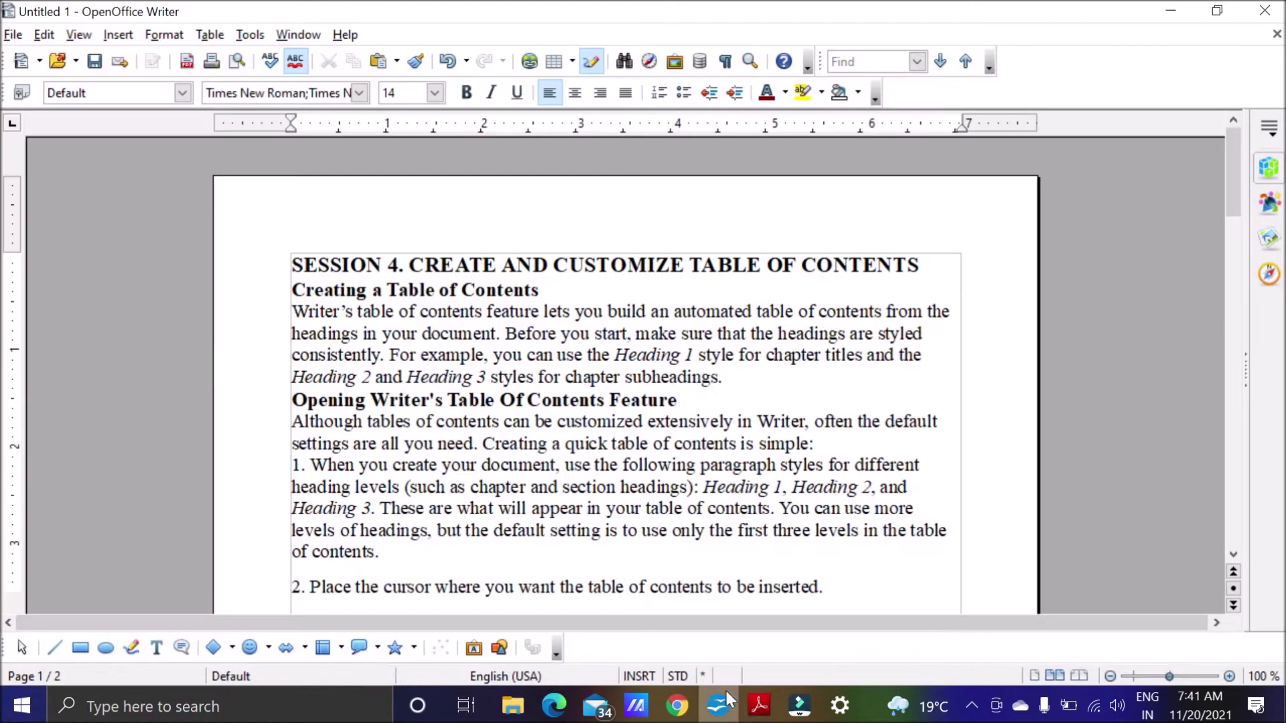
{"action": "scroll", "coordinate": [625, 375], "scroll_direction": "down", "scroll_amount": 5}
{"action": "scroll", "coordinate": [625, 376], "scroll_direction": "down", "scroll_amount": 4}
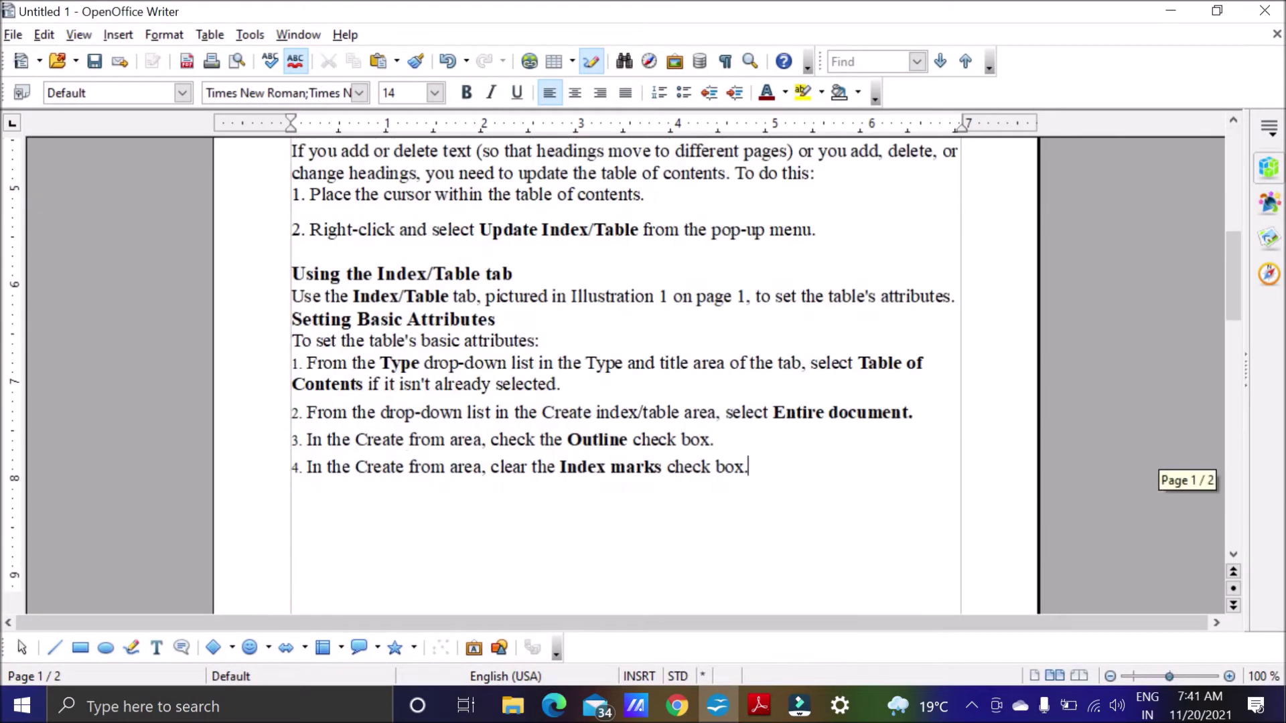
{"action": "scroll", "coordinate": [625, 375], "scroll_direction": "down", "scroll_amount": 8}
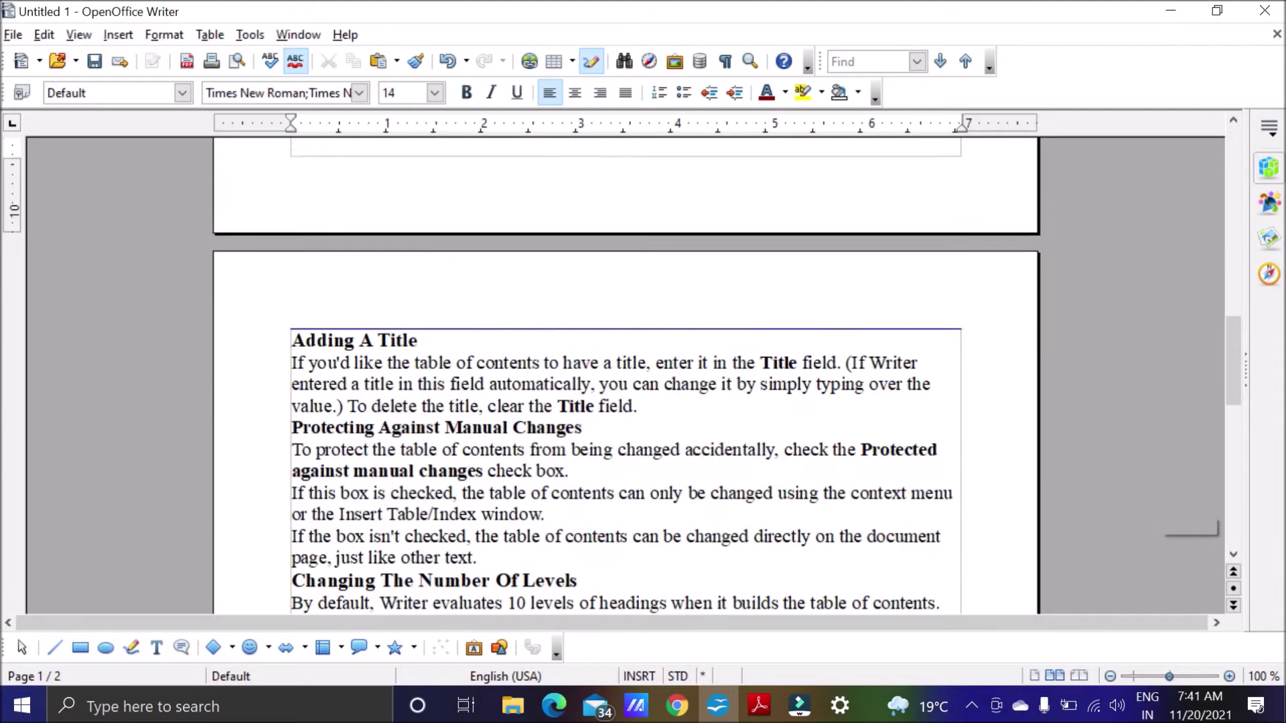
{"action": "scroll", "coordinate": [625, 375], "scroll_direction": "up", "scroll_amount": 5}
{"action": "scroll", "coordinate": [625, 376], "scroll_direction": "up", "scroll_amount": 11}
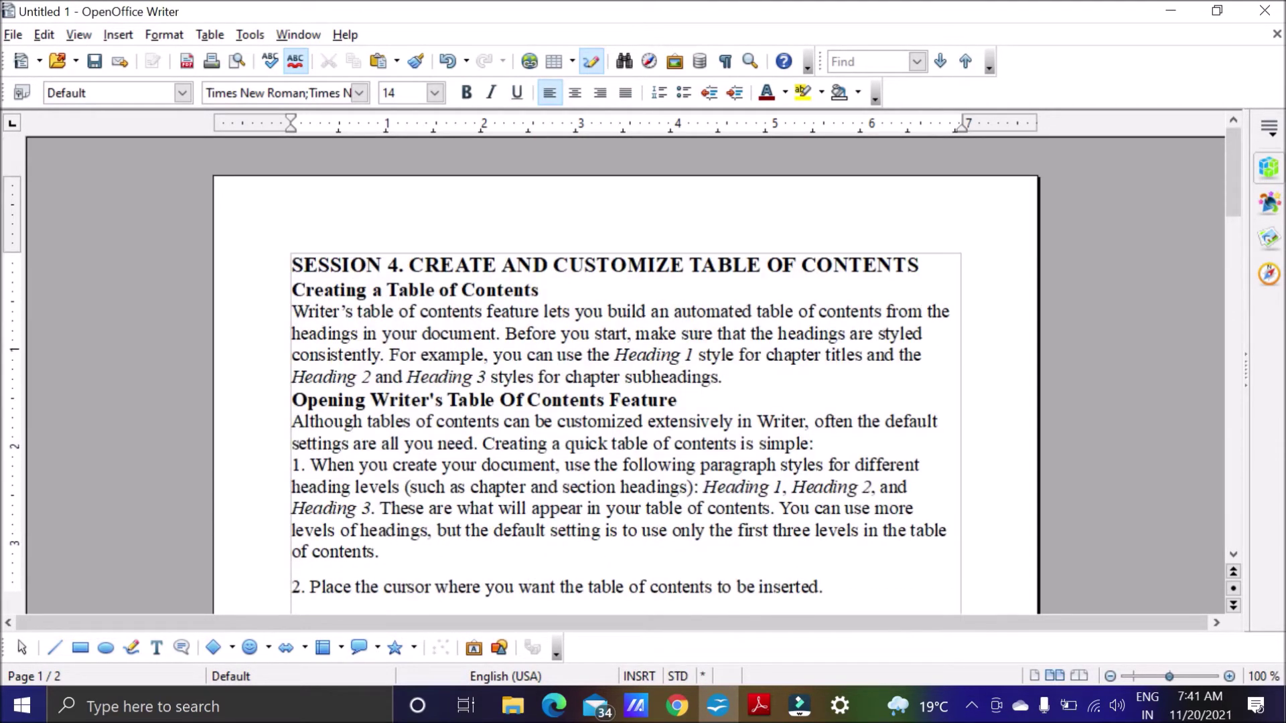
{"action": "scroll", "coordinate": [625, 375], "scroll_direction": "down", "scroll_amount": 12}
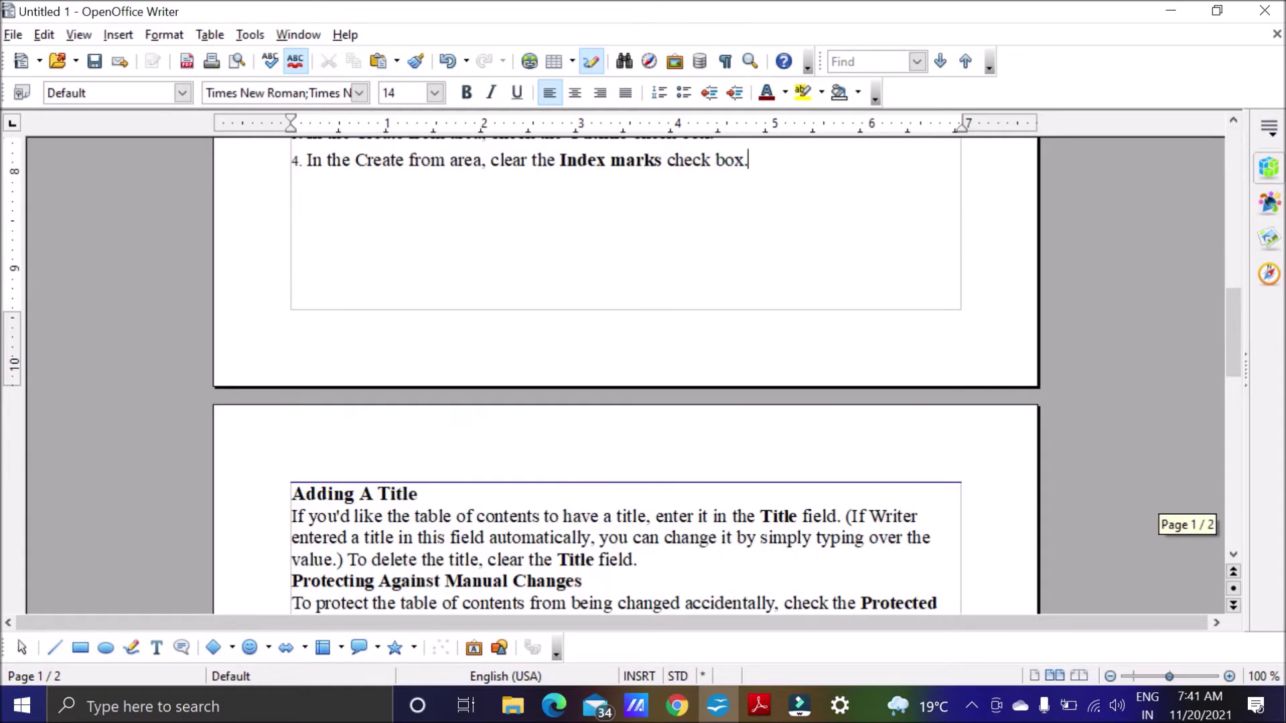
{"action": "scroll", "coordinate": [625, 375], "scroll_direction": "down", "scroll_amount": 10}
{"action": "scroll", "coordinate": [625, 375], "scroll_direction": "up", "scroll_amount": 1}
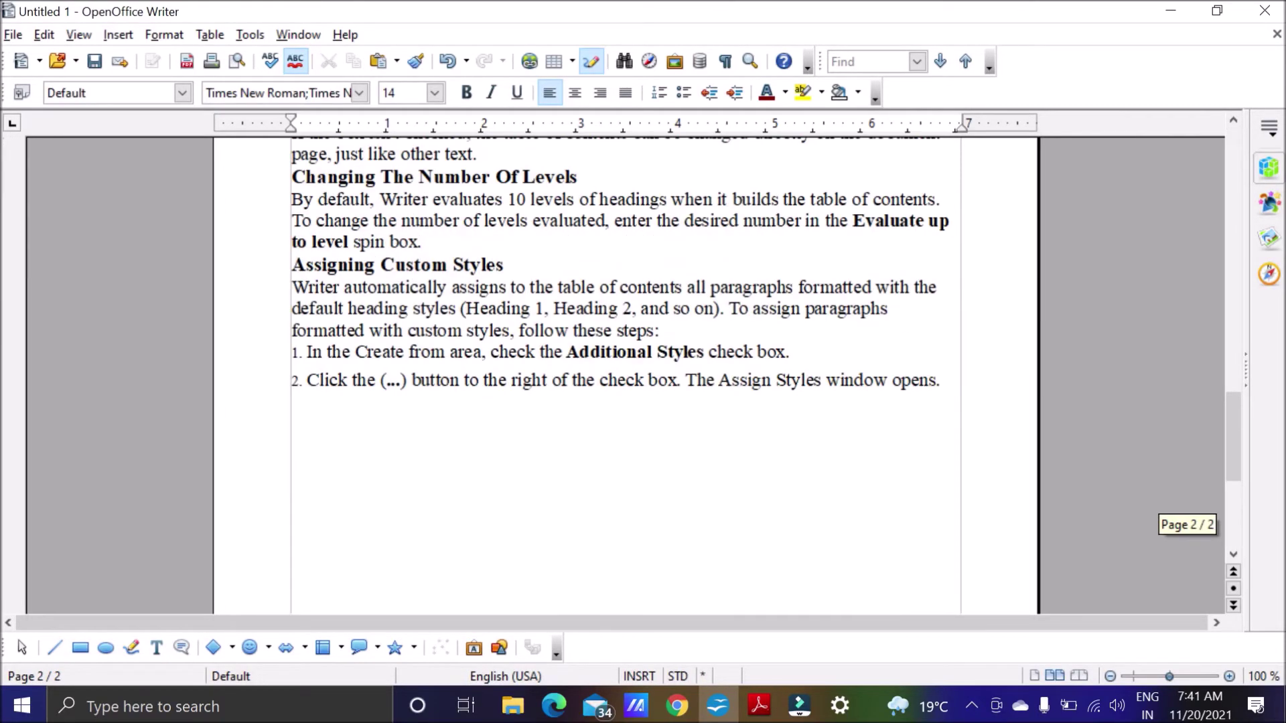
{"action": "scroll", "coordinate": [625, 375], "scroll_direction": "up", "scroll_amount": 12}
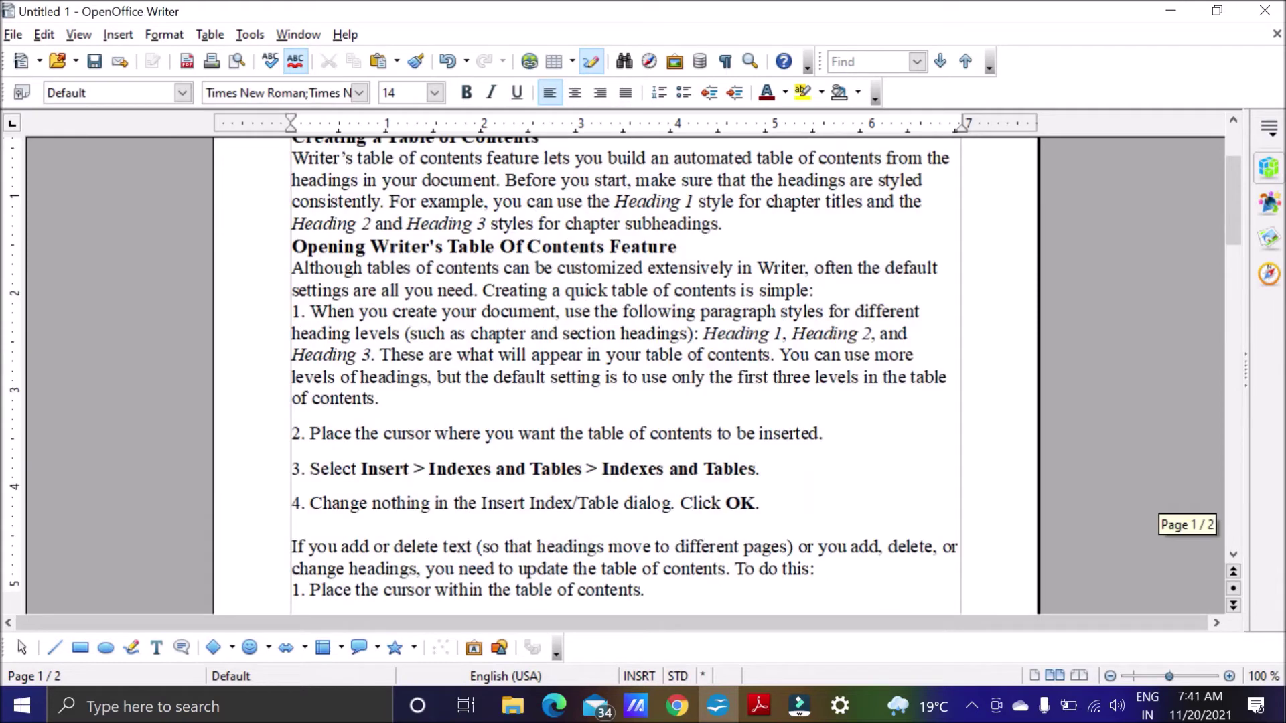
{"action": "scroll", "coordinate": [625, 375], "scroll_direction": "up", "scroll_amount": 3}
Check the formatting of the Session 4 title and the first two section headings by selecting each one.
{"action": "left_click_drag", "start_coordinate": [923, 266], "coordinate": [291, 265]}
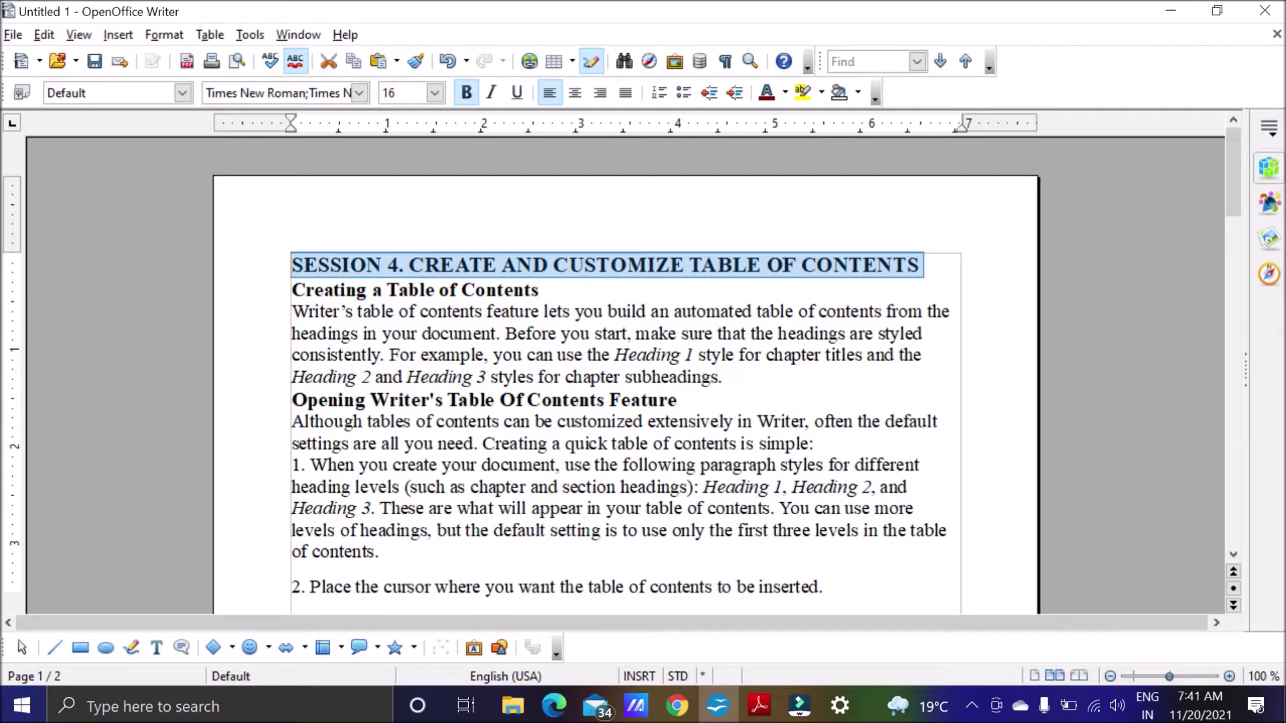
{"action": "left_click_drag", "start_coordinate": [542, 290], "coordinate": [291, 290]}
{"action": "left_click_drag", "start_coordinate": [678, 400], "coordinate": [292, 400]}
{"action": "left_click", "coordinate": [712, 406]}
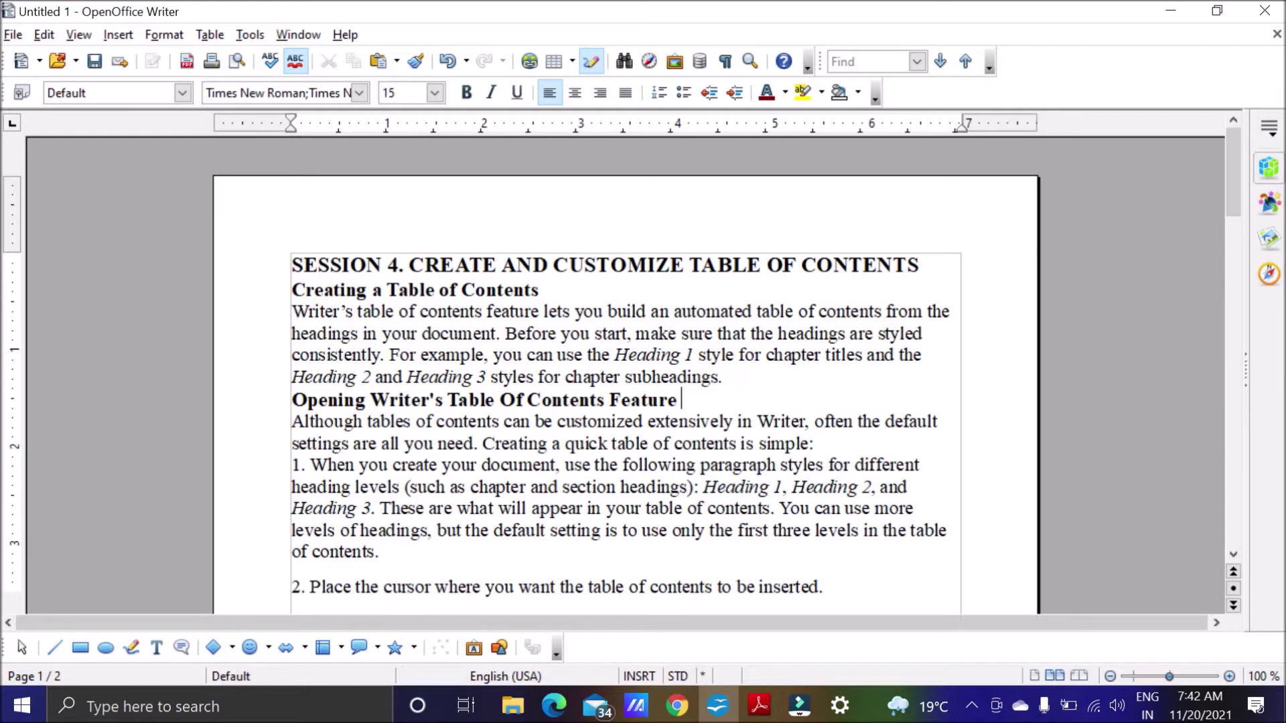
Apply the Heading 1 style to the title "SESSION 4. CREATE AND CUSTOMIZE TABLE OF CONTENTS".
{"action": "left_click_drag", "start_coordinate": [919, 266], "coordinate": [317, 141]}
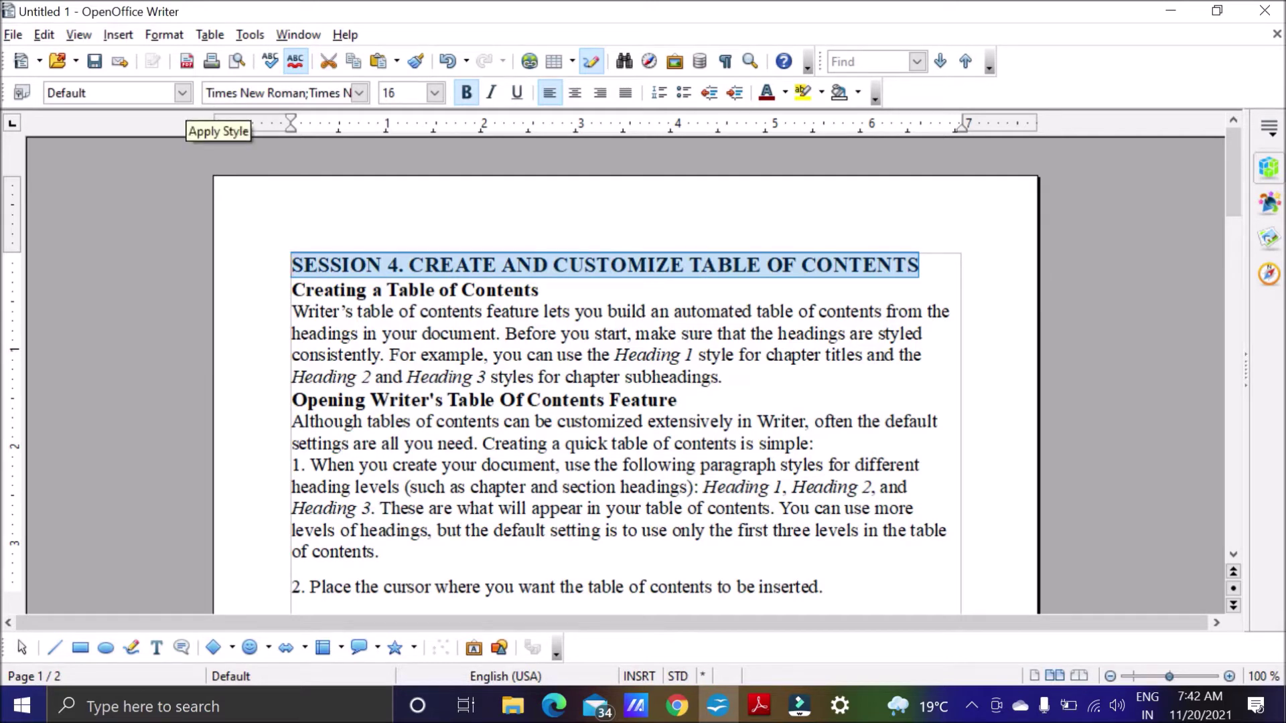
{"action": "left_click", "coordinate": [183, 93]}
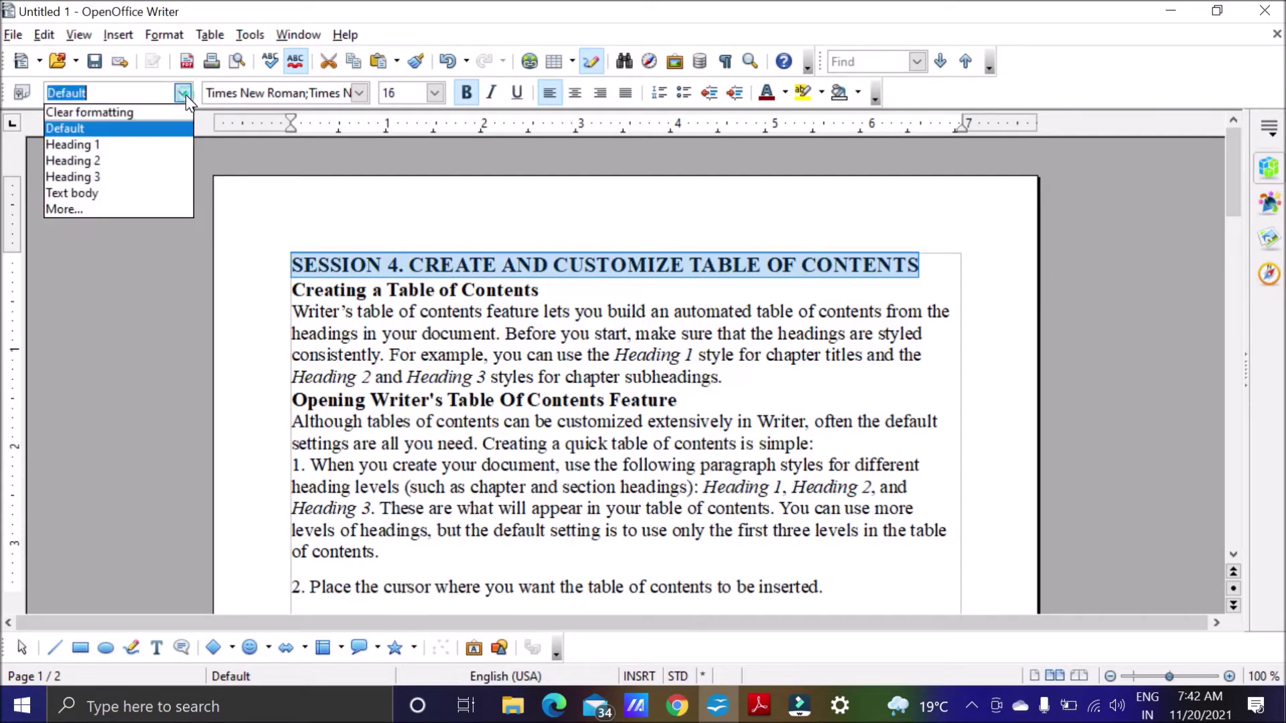
{"action": "left_click", "coordinate": [95, 142]}
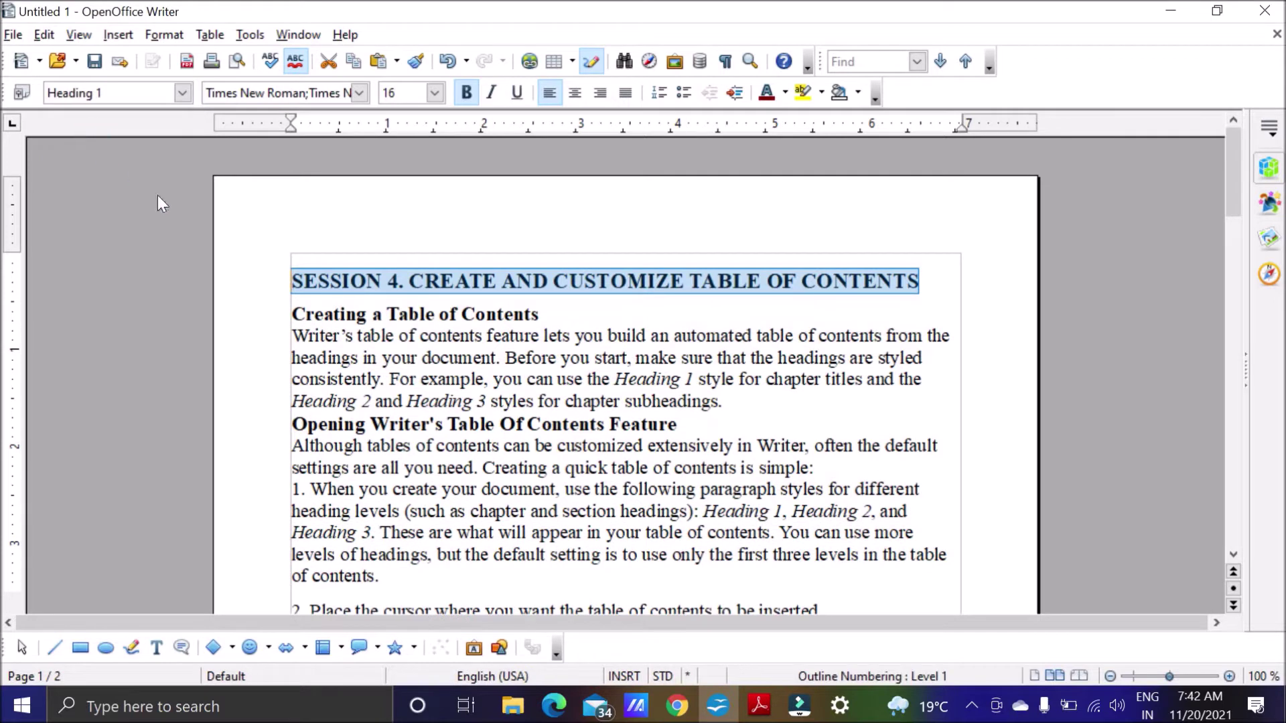
Apply the Heading 2 style to the "Creating a Table of Contents" line.
{"action": "key", "text": "Down"}
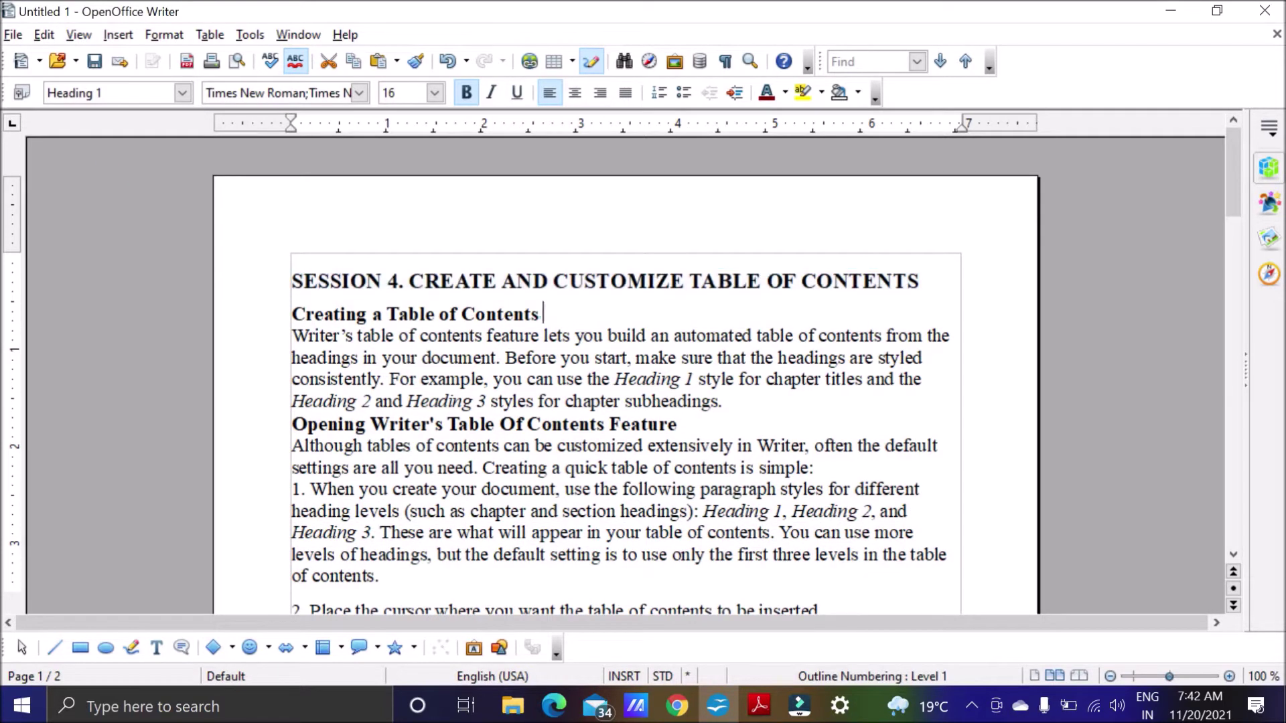
{"action": "key", "text": "ctrl+shift+Left"}
{"action": "key", "text": "ctrl+shift+Left"}
{"action": "key", "text": "ctrl+shift+Left"}
{"action": "key", "text": "ctrl+shift+Left"}
{"action": "key", "text": "ctrl+shift+Left"}
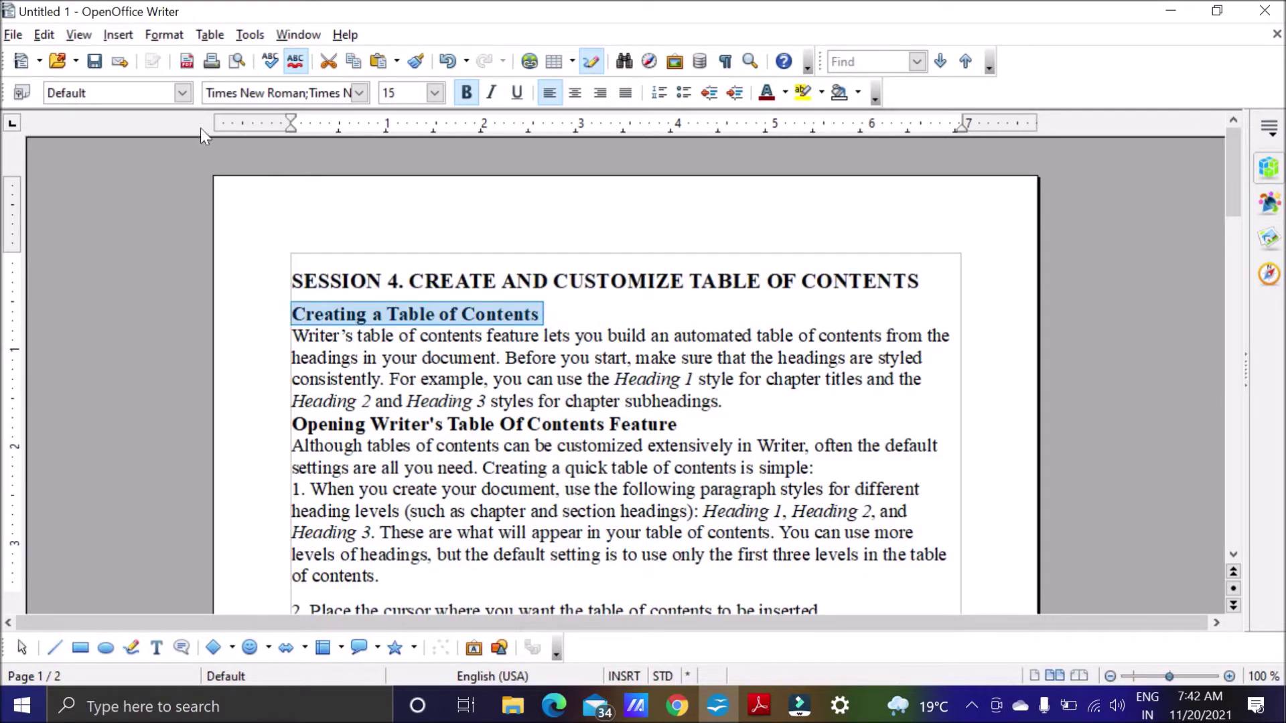
{"action": "left_click", "coordinate": [186, 94]}
{"action": "left_click", "coordinate": [115, 178]}
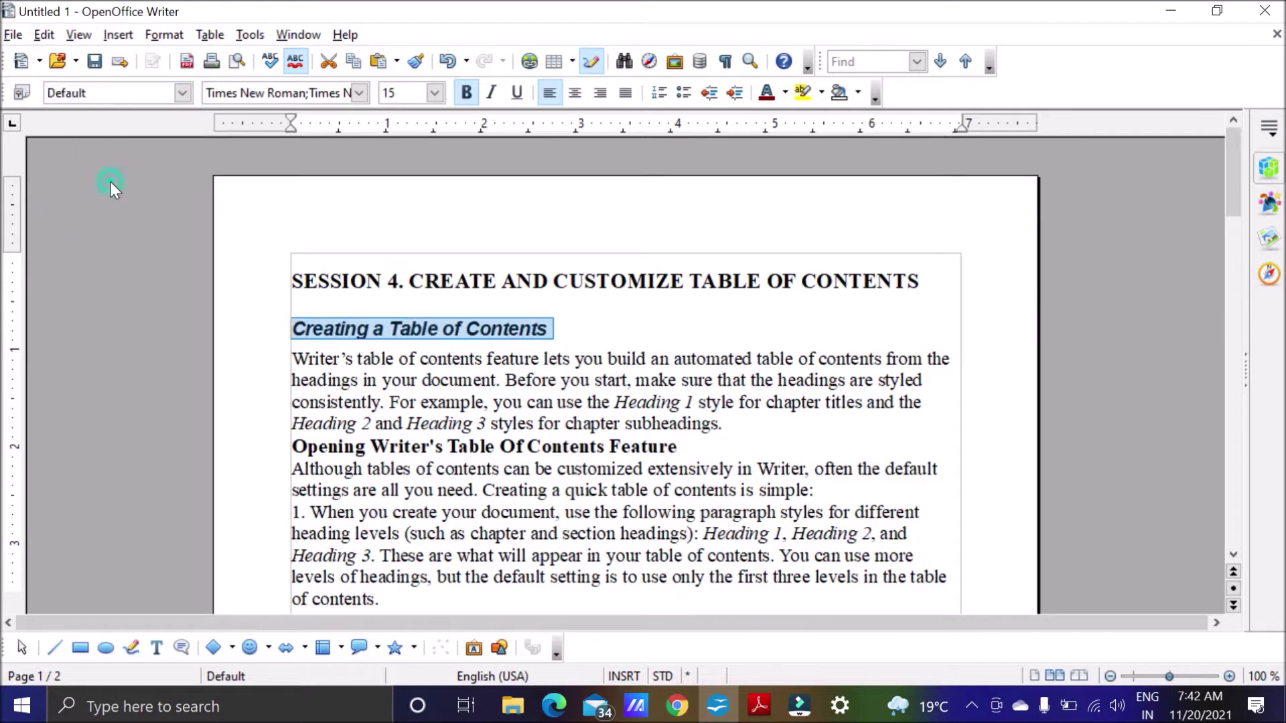
Apply the Heading 3 style to the "Opening Writer's Table Of Contents Feature" line.
{"action": "left_click_drag", "start_coordinate": [681, 446], "coordinate": [292, 446]}
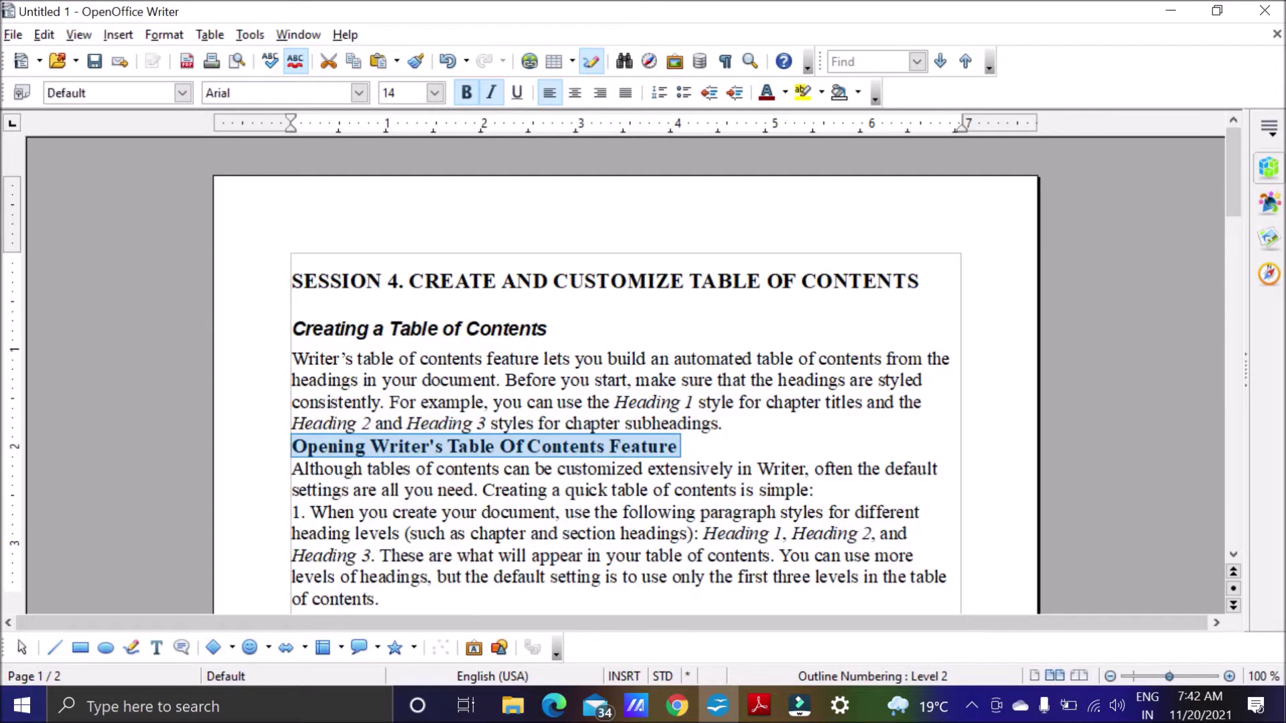
{"action": "left_click", "coordinate": [187, 92]}
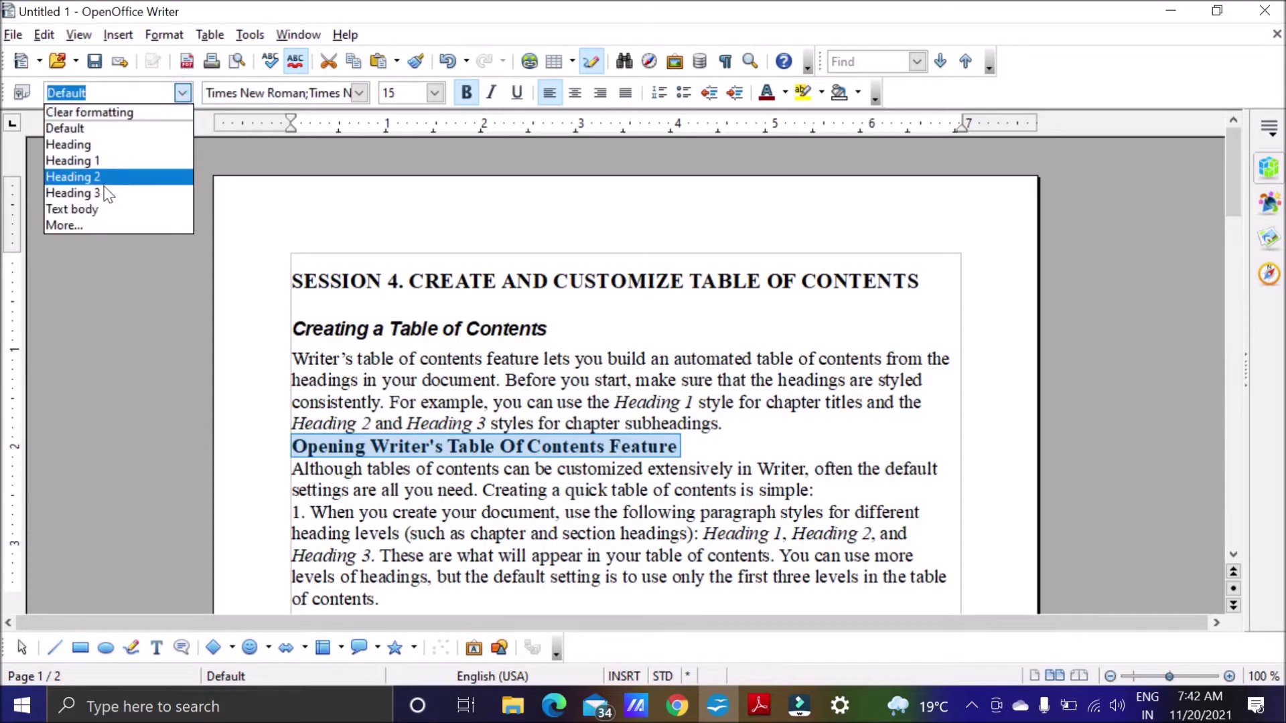
{"action": "left_click", "coordinate": [72, 193]}
{"action": "left_click", "coordinate": [743, 450]}
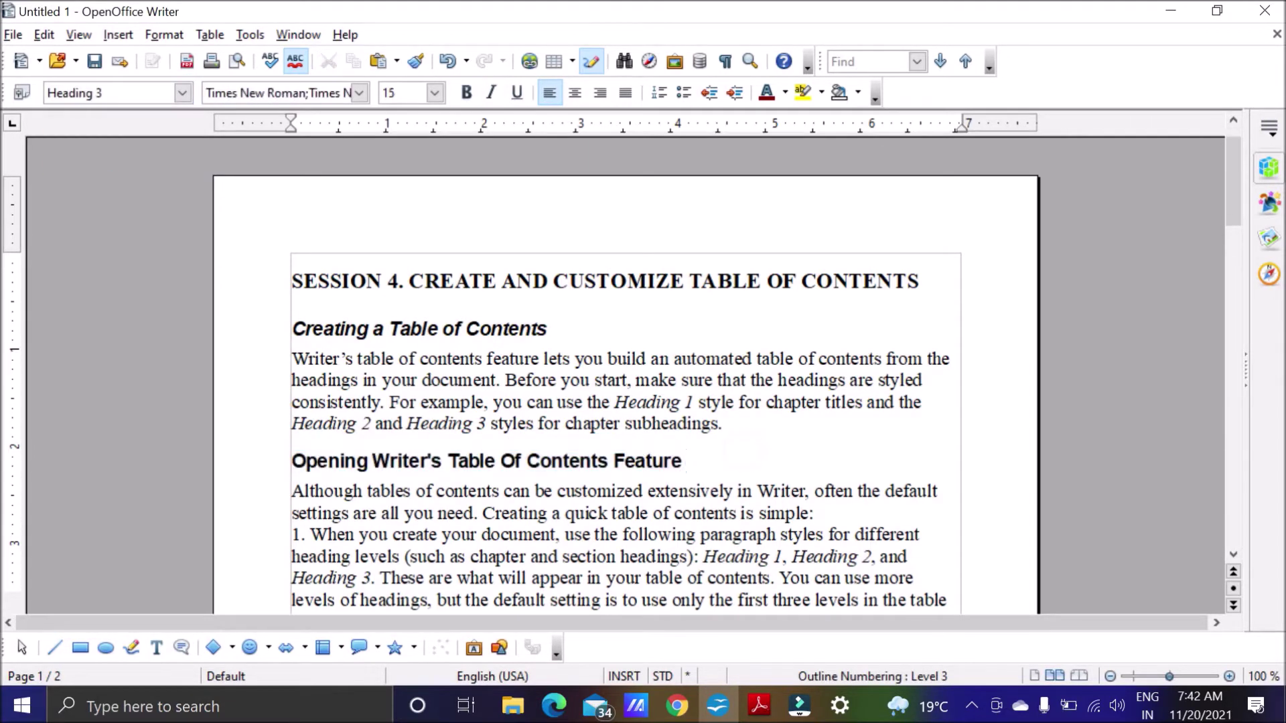
Apply the Heading 3 style to the "Using the Index/Table tab" line on page 1.
{"action": "scroll", "coordinate": [744, 451], "scroll_direction": "down", "scroll_amount": 3}
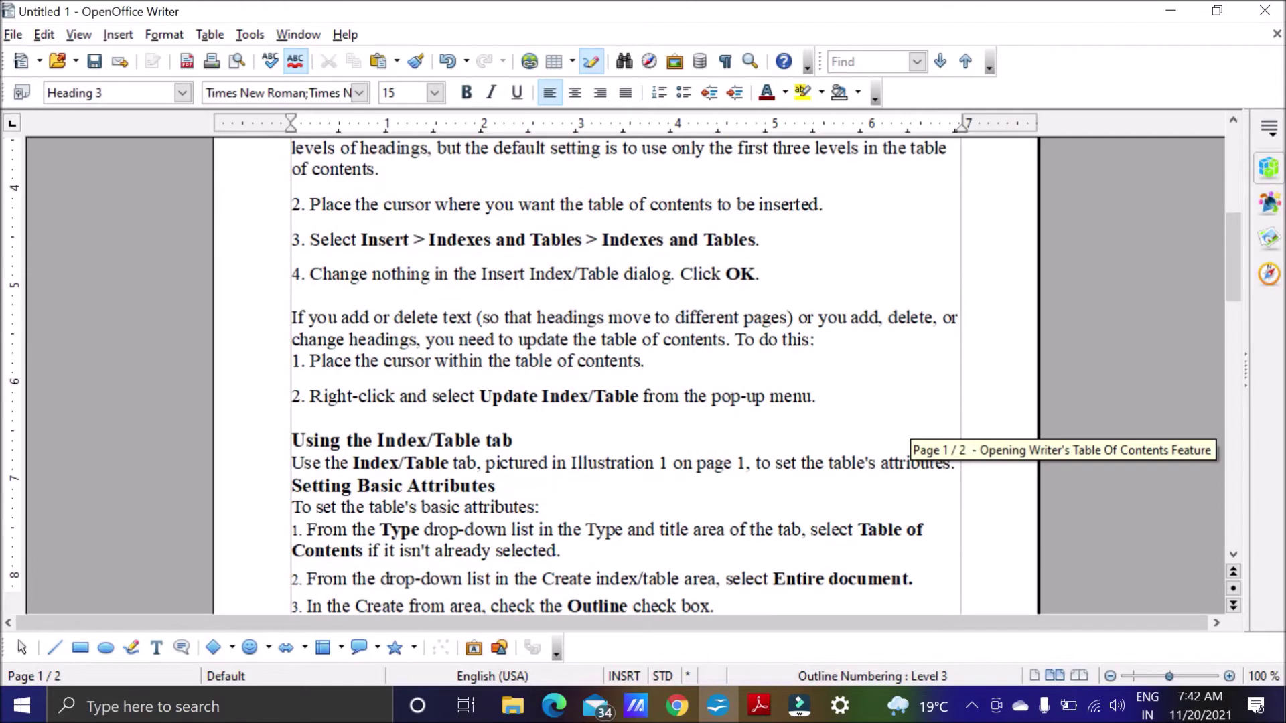
{"action": "scroll", "coordinate": [743, 445], "scroll_direction": "up", "scroll_amount": 3}
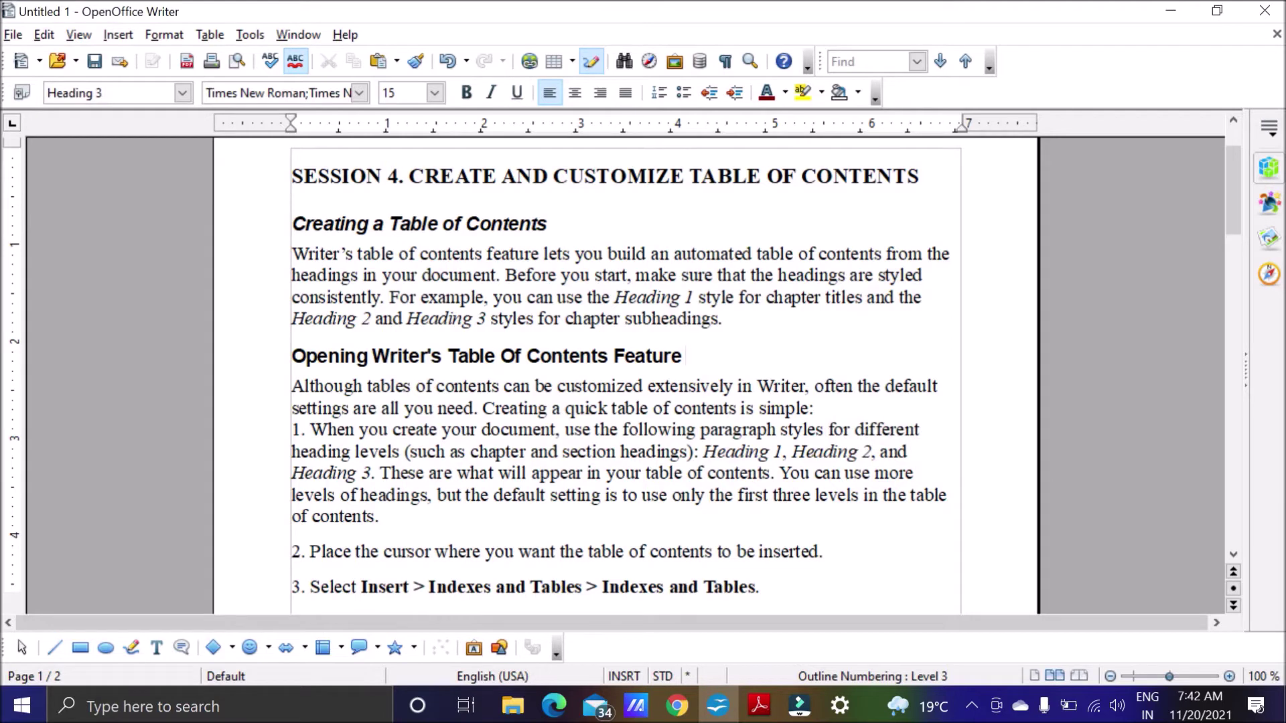
{"action": "scroll", "coordinate": [625, 376], "scroll_direction": "down", "scroll_amount": 2}
{"action": "scroll", "coordinate": [625, 375], "scroll_direction": "down", "scroll_amount": 1}
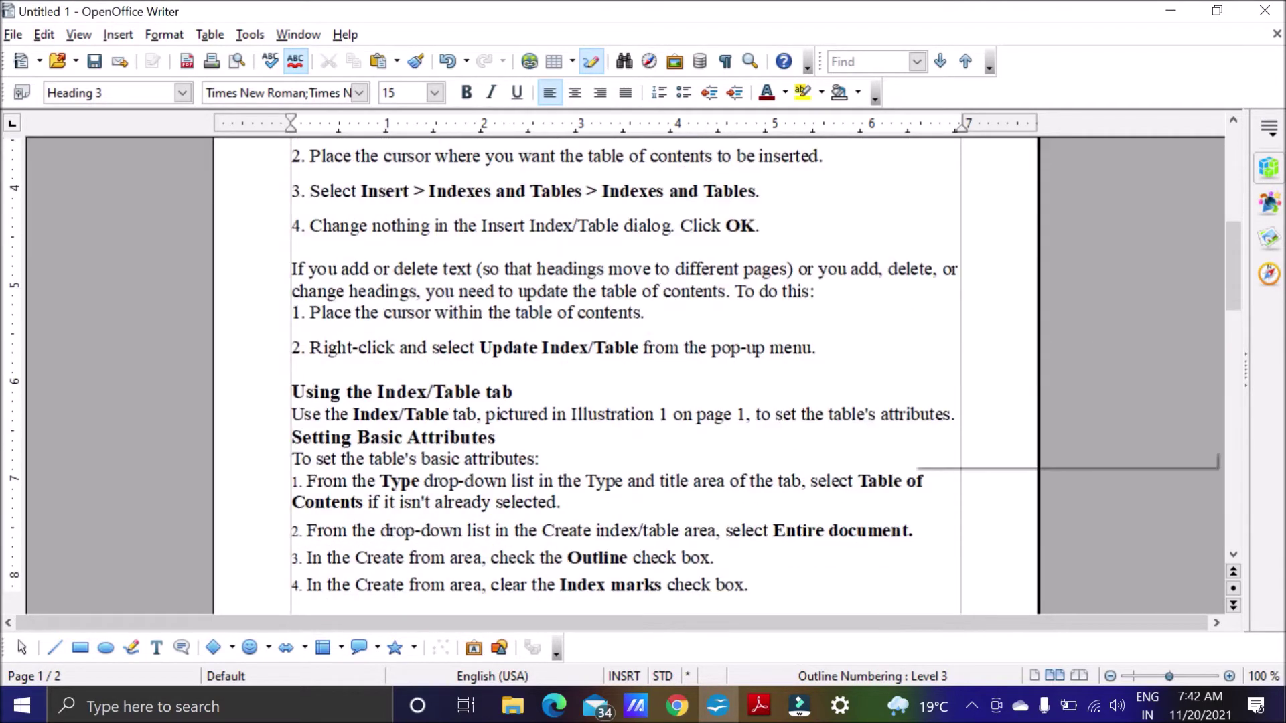
{"action": "left_click_drag", "start_coordinate": [519, 392], "coordinate": [293, 392]}
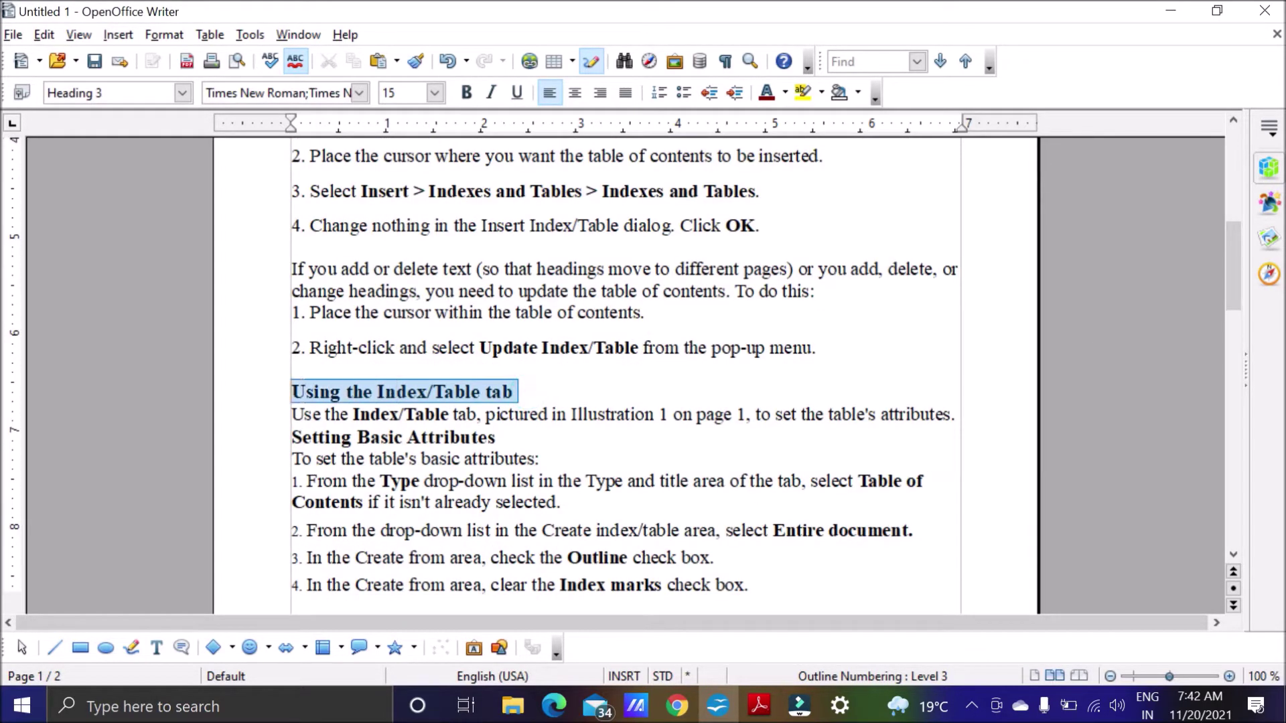
{"action": "scroll", "coordinate": [625, 362], "scroll_direction": "up", "scroll_amount": 3}
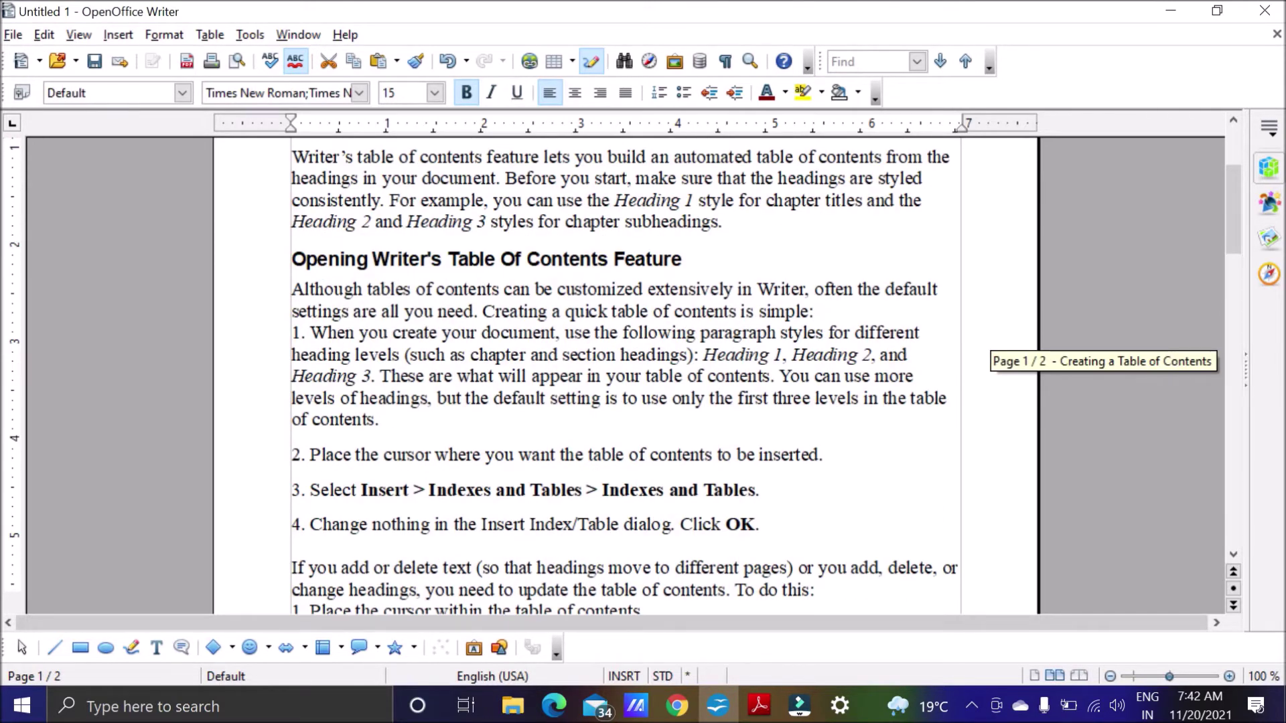
{"action": "left_click", "coordinate": [183, 93]}
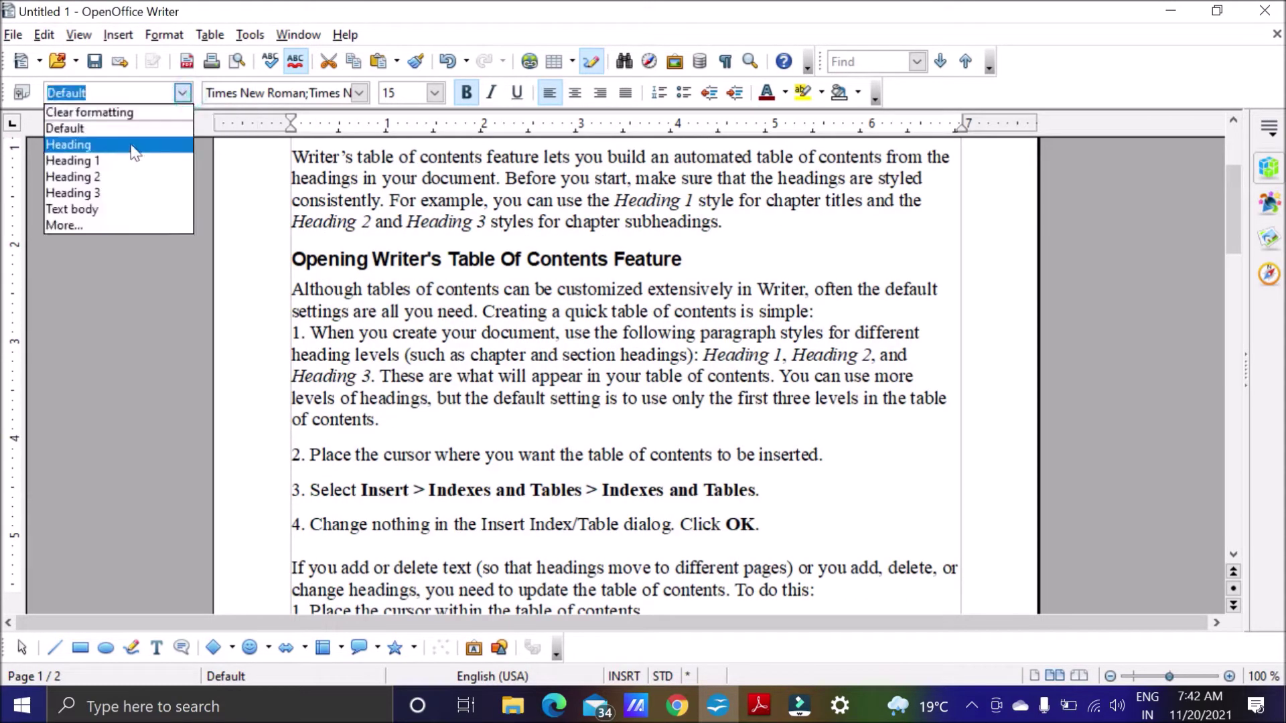
{"action": "left_click", "coordinate": [72, 193]}
Apply the Heading 3 style to the "Adding A Title" line at the start of page 2.
{"action": "scroll", "coordinate": [625, 375], "scroll_direction": "down", "scroll_amount": 3}
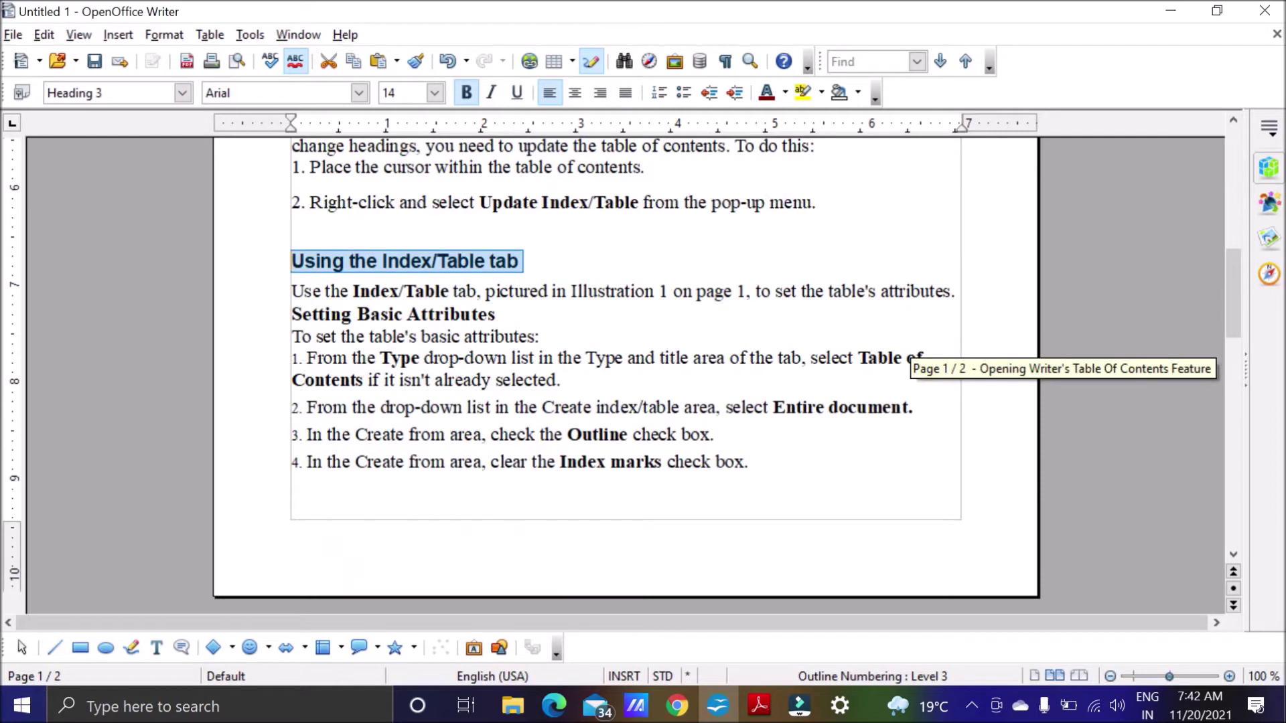
{"action": "left_click_drag", "start_coordinate": [1233, 293], "coordinate": [1233, 368]}
{"action": "left_click_drag", "start_coordinate": [424, 299], "coordinate": [291, 300]}
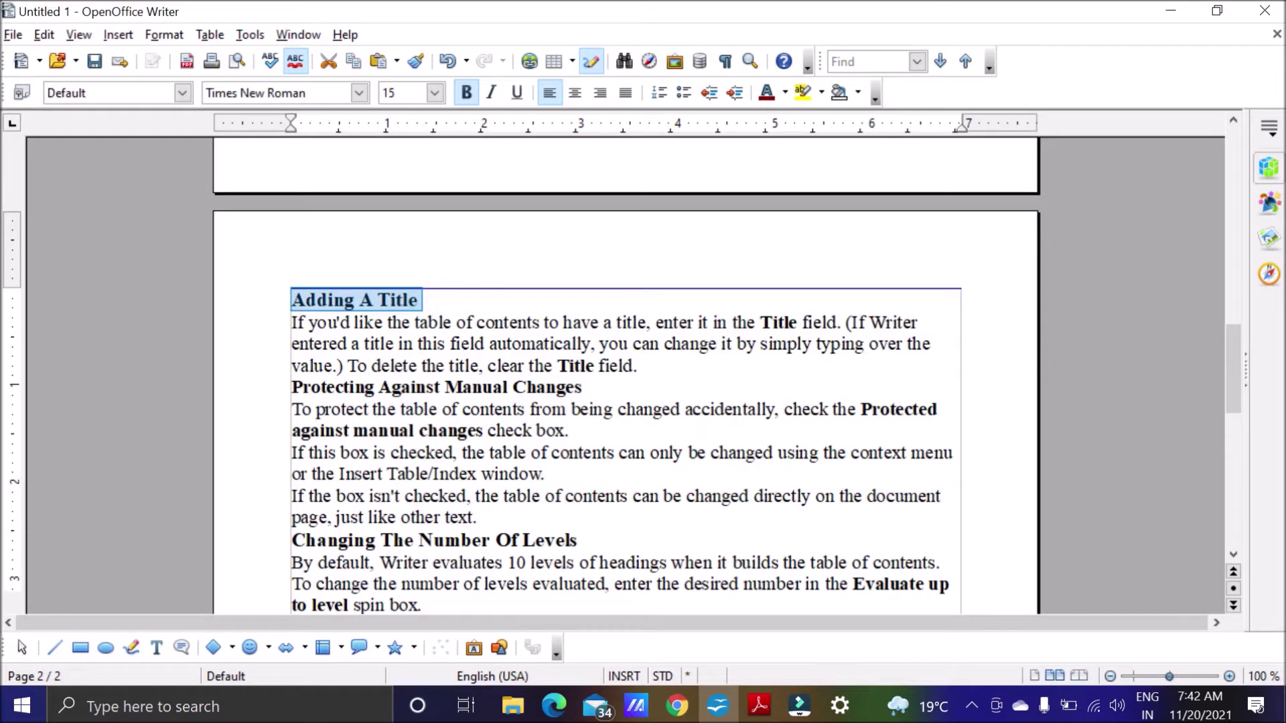
{"action": "left_click", "coordinate": [188, 99]}
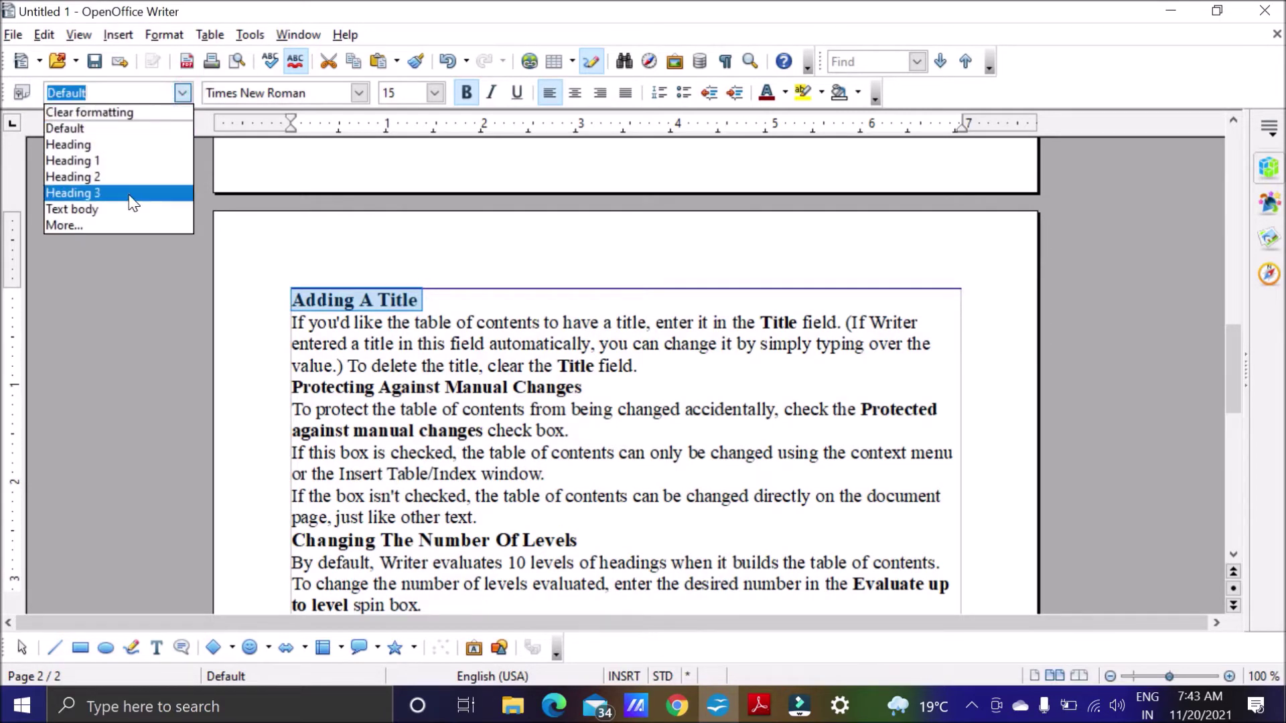
{"action": "left_click", "coordinate": [72, 193]}
Apply the Heading 3 style to the "Protecting Against Manual Changes" line.
{"action": "mouse_move", "coordinate": [1233, 369]}
{"action": "left_mouse_down"}
{"action": "mouse_move", "coordinate": [1234, 434]}
{"action": "mouse_move", "coordinate": [1234, 389]}
{"action": "left_mouse_up"}
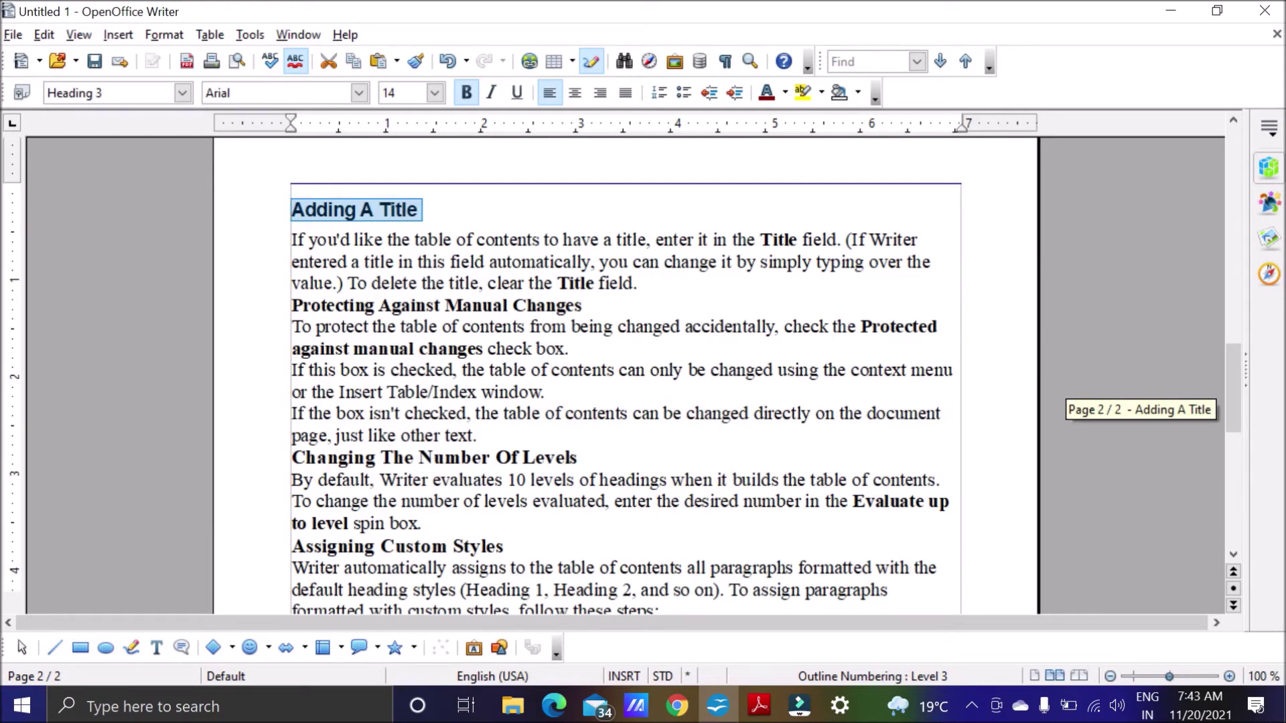
{"action": "left_click_drag", "start_coordinate": [584, 306], "coordinate": [292, 306]}
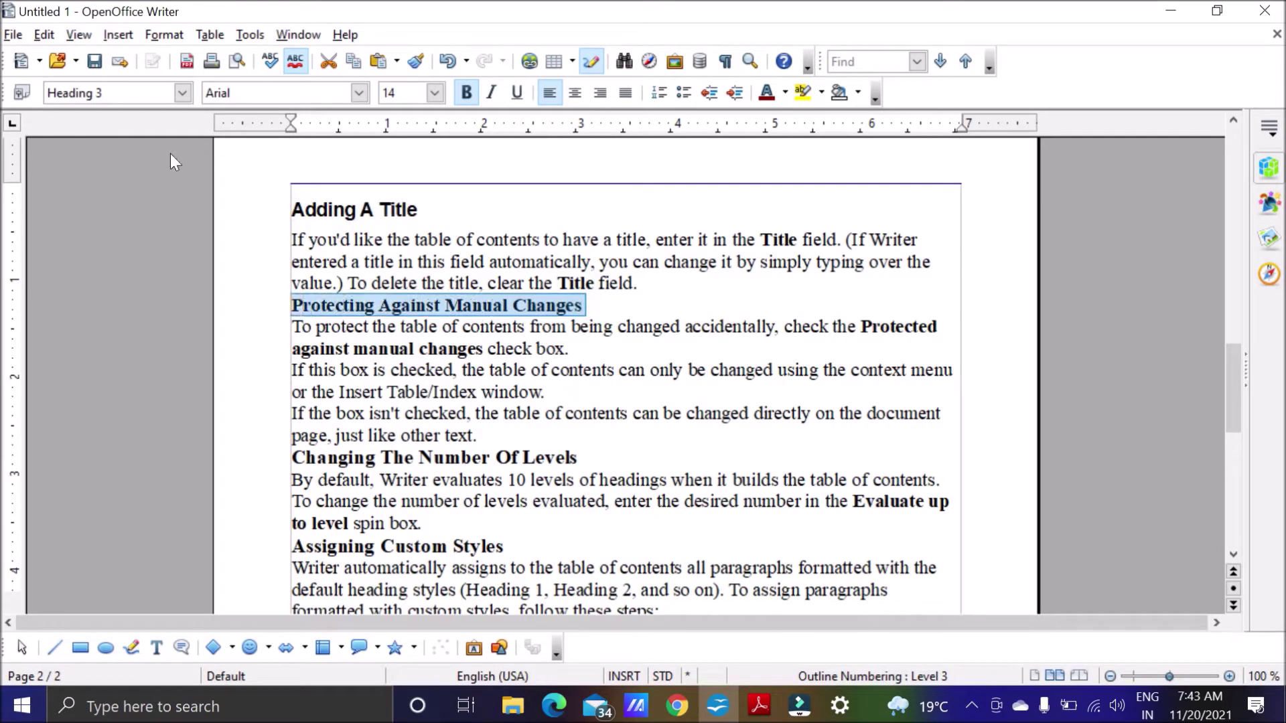
{"action": "left_click", "coordinate": [183, 93]}
{"action": "left_click", "coordinate": [72, 201]}
Apply the Heading 2 style to the "Changing The Number Of Levels" line.
{"action": "left_click_drag", "start_coordinate": [1233, 388], "coordinate": [1233, 406]}
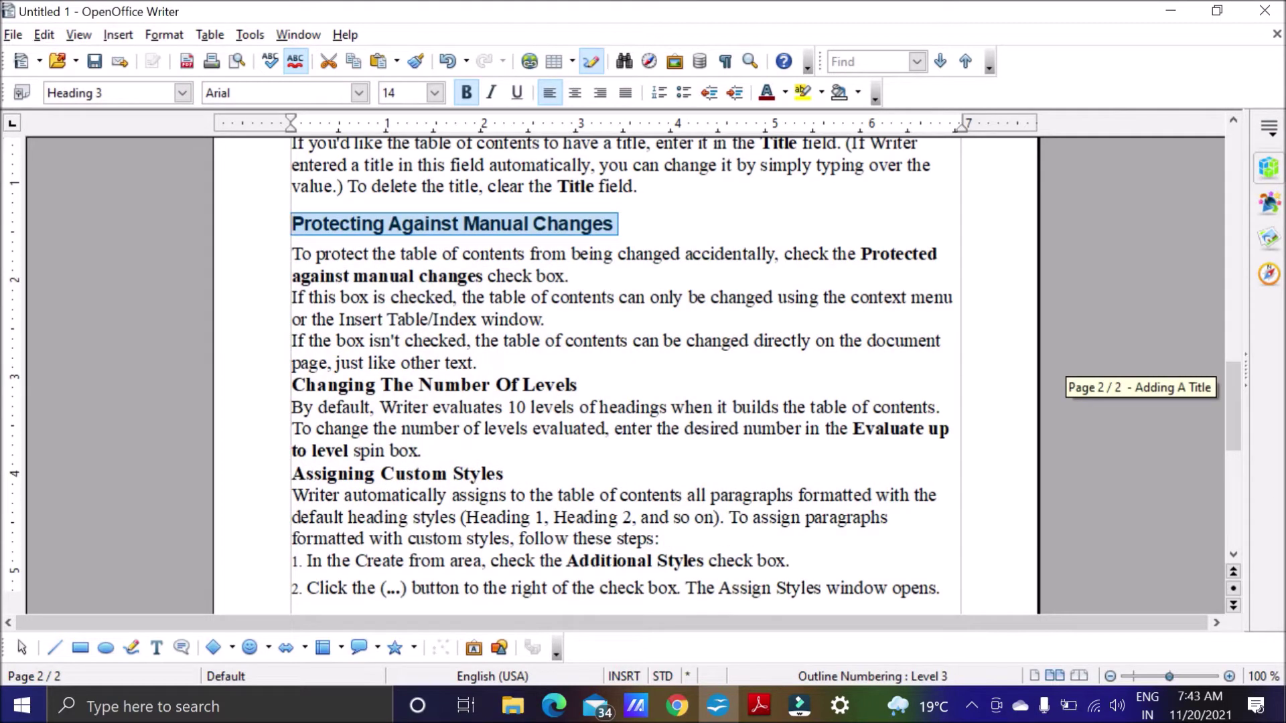
{"action": "left_click_drag", "start_coordinate": [580, 385], "coordinate": [291, 385]}
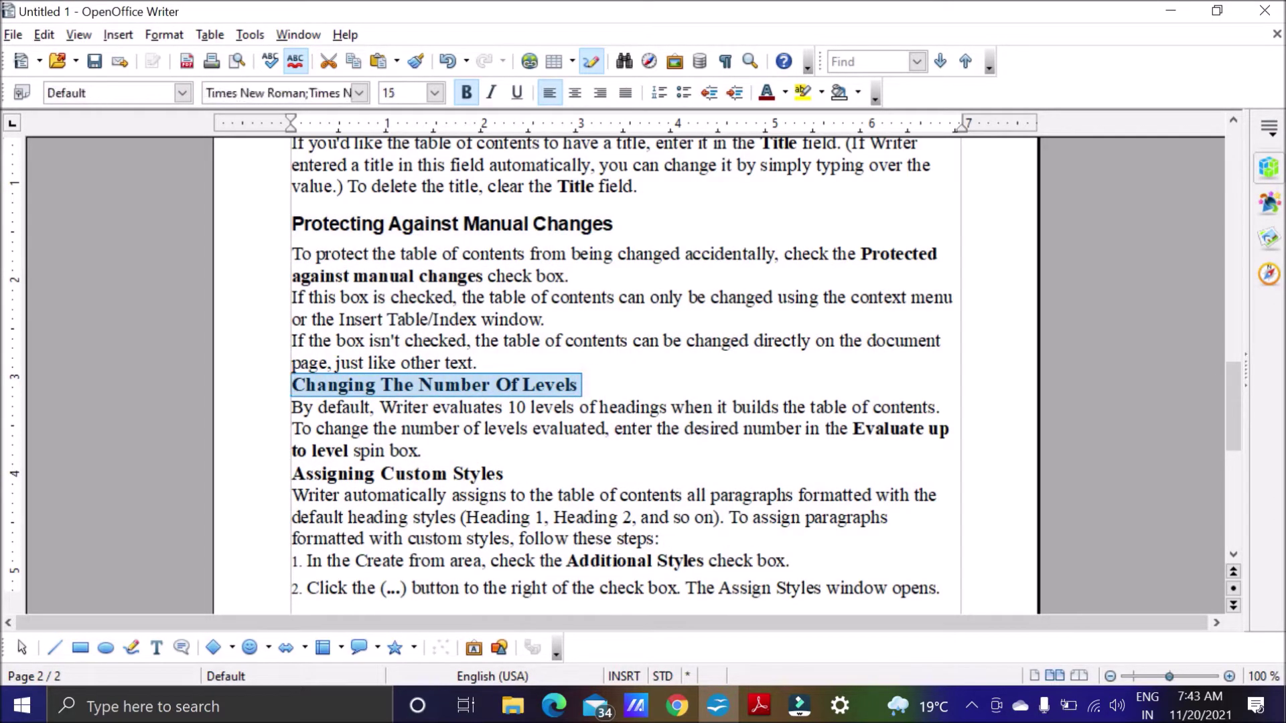
{"action": "left_click", "coordinate": [183, 93]}
{"action": "left_click", "coordinate": [123, 175]}
Apply the Heading 3 style to the "Assigning Custom Styles" line and place the cursor before the Session 4 title on page 1.
{"action": "left_click_drag", "start_coordinate": [1233, 405], "coordinate": [1234, 435]}
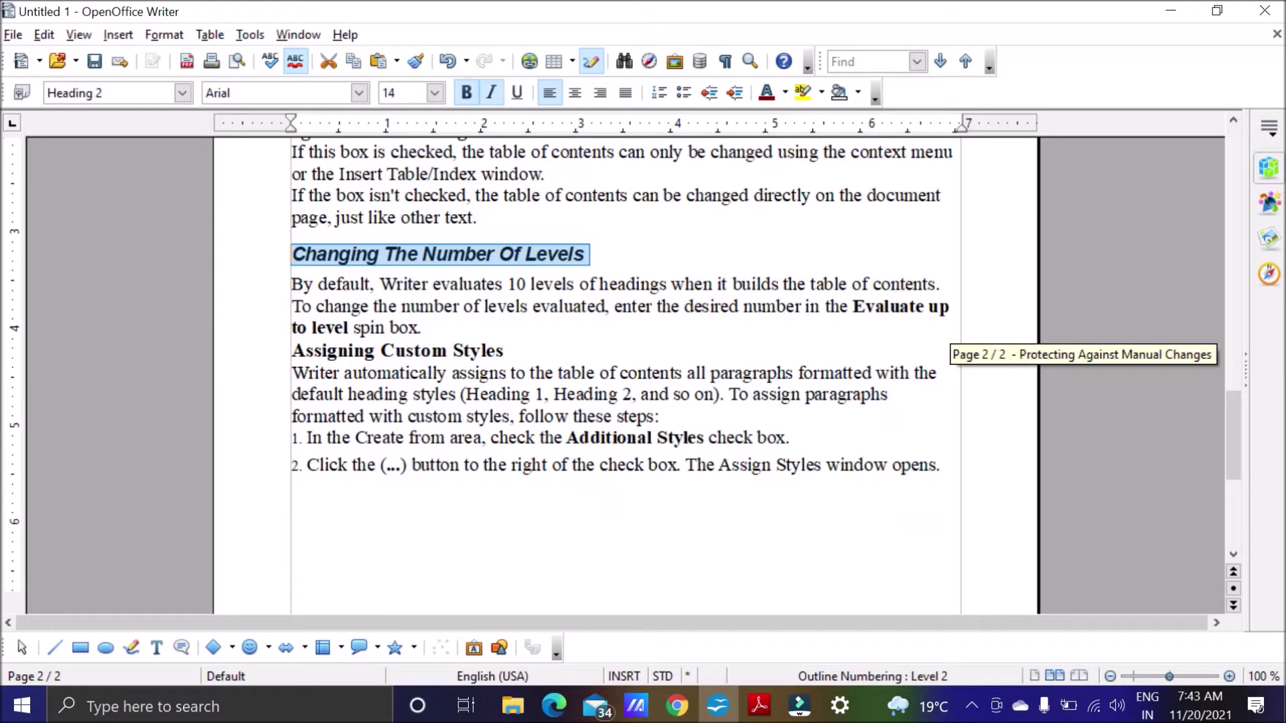
{"action": "left_click_drag", "start_coordinate": [507, 350], "coordinate": [291, 350]}
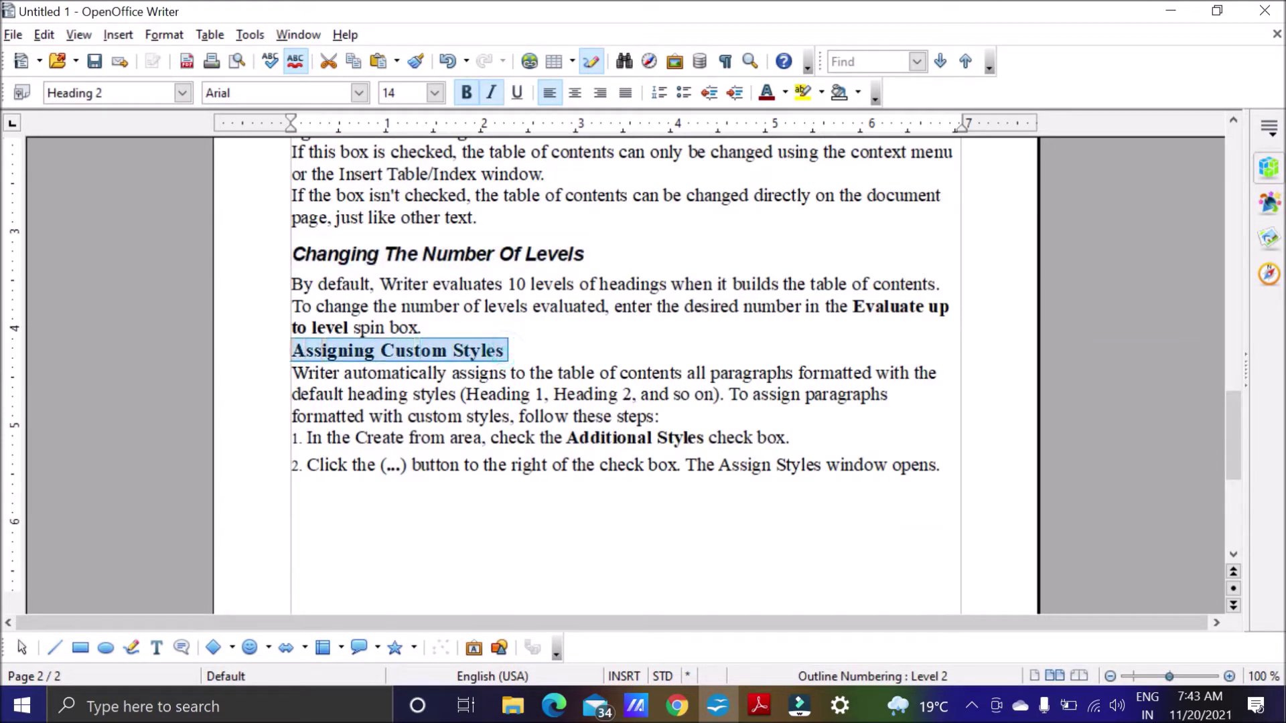
{"action": "left_click", "coordinate": [179, 99]}
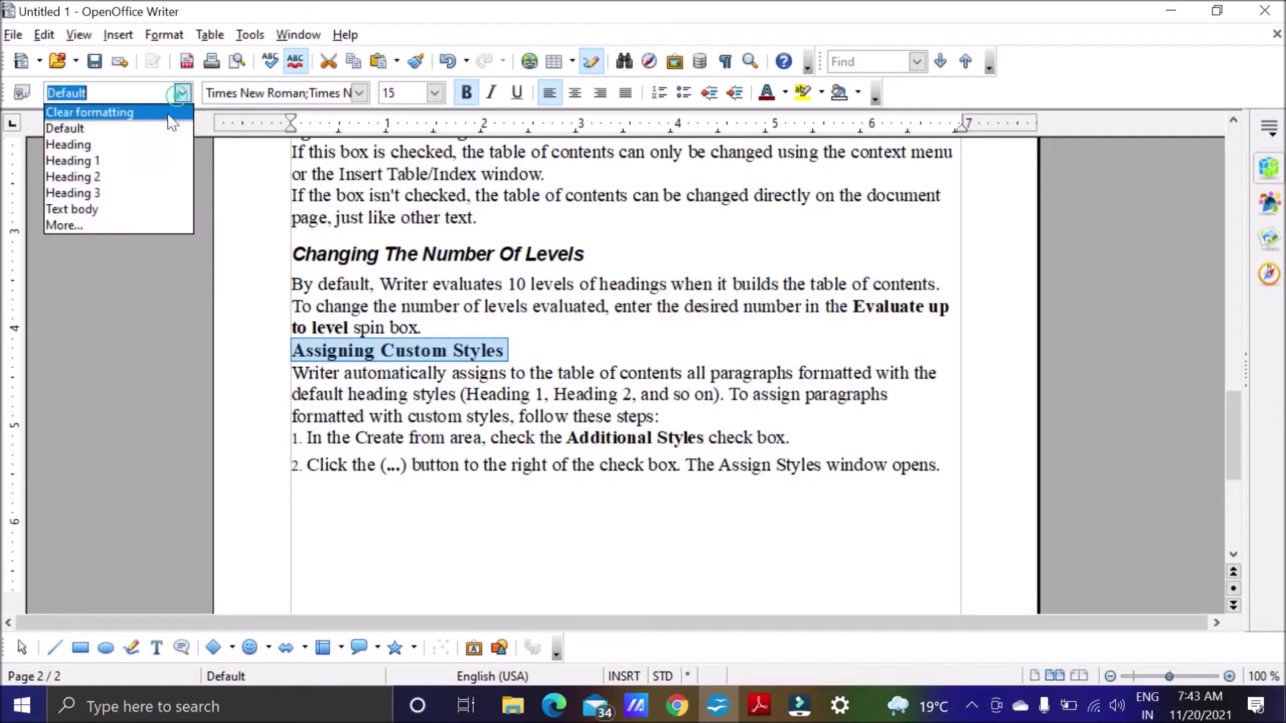
{"action": "left_click", "coordinate": [130, 191]}
{"action": "scroll", "coordinate": [830, 509], "scroll_direction": "up", "scroll_amount": 15}
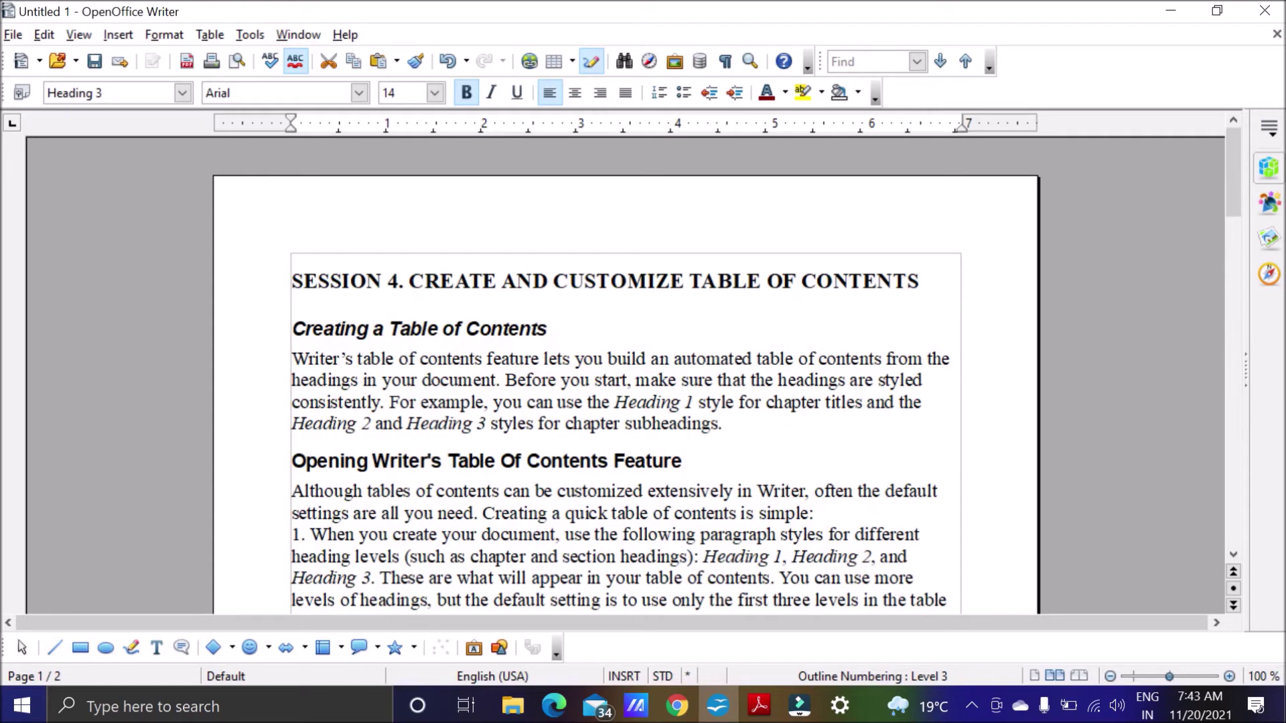
{"action": "left_click", "coordinate": [294, 282]}
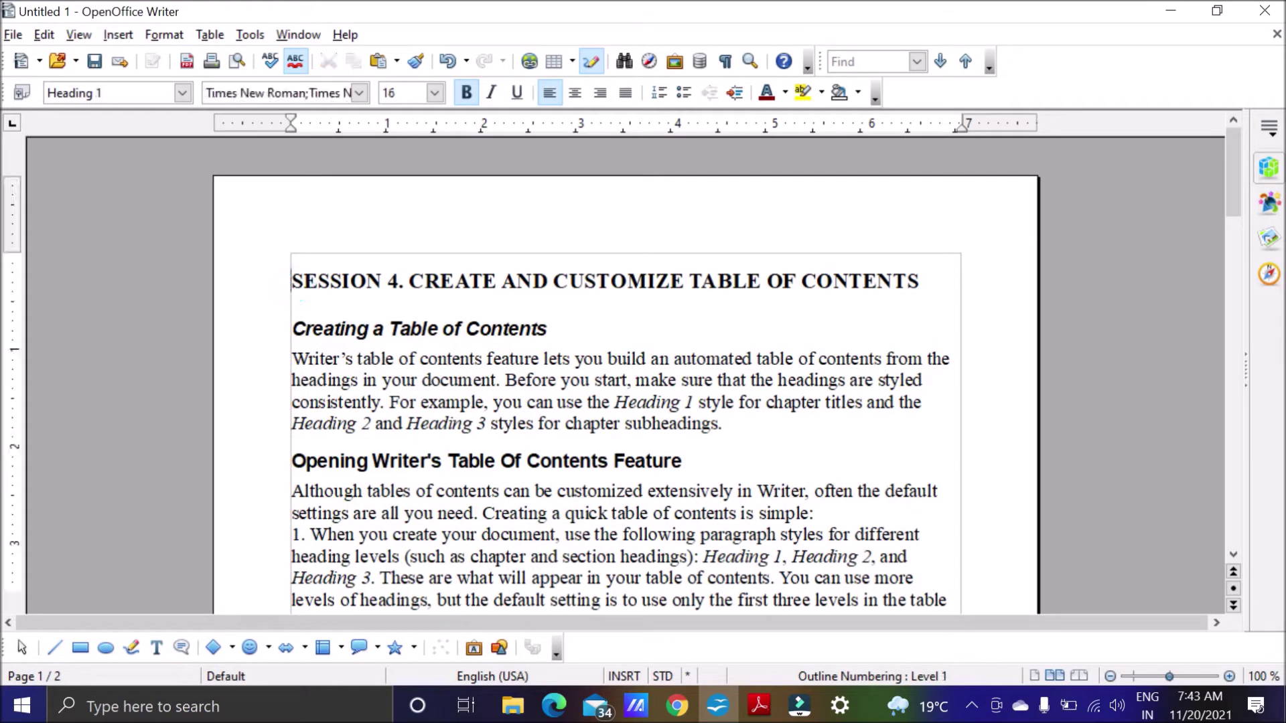
Switch to 402-IT_ClassX.pdf in Adobe Reader and read the instruction about paragraph styles for the heading levels, highlighting its key words.
{"action": "left_click", "coordinate": [759, 705]}
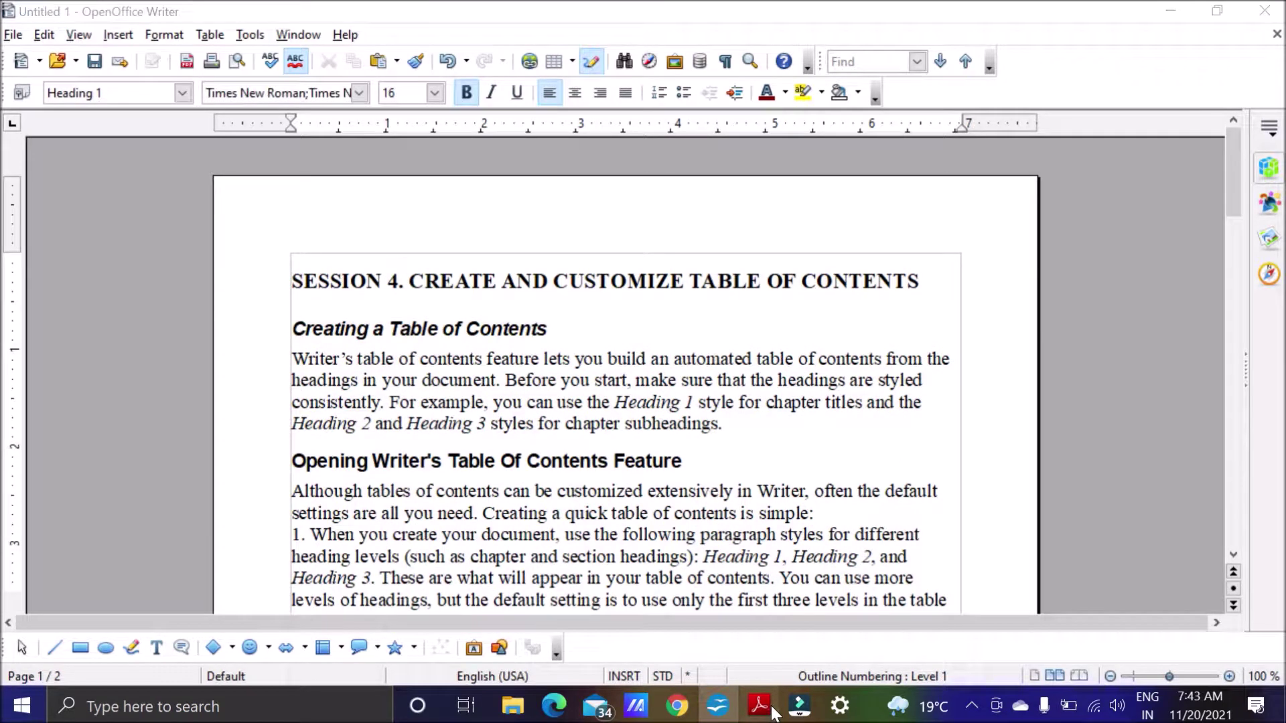
{"action": "left_click_drag", "start_coordinate": [273, 262], "coordinate": [459, 264]}
{"action": "left_click_drag", "start_coordinate": [617, 261], "coordinate": [860, 263]}
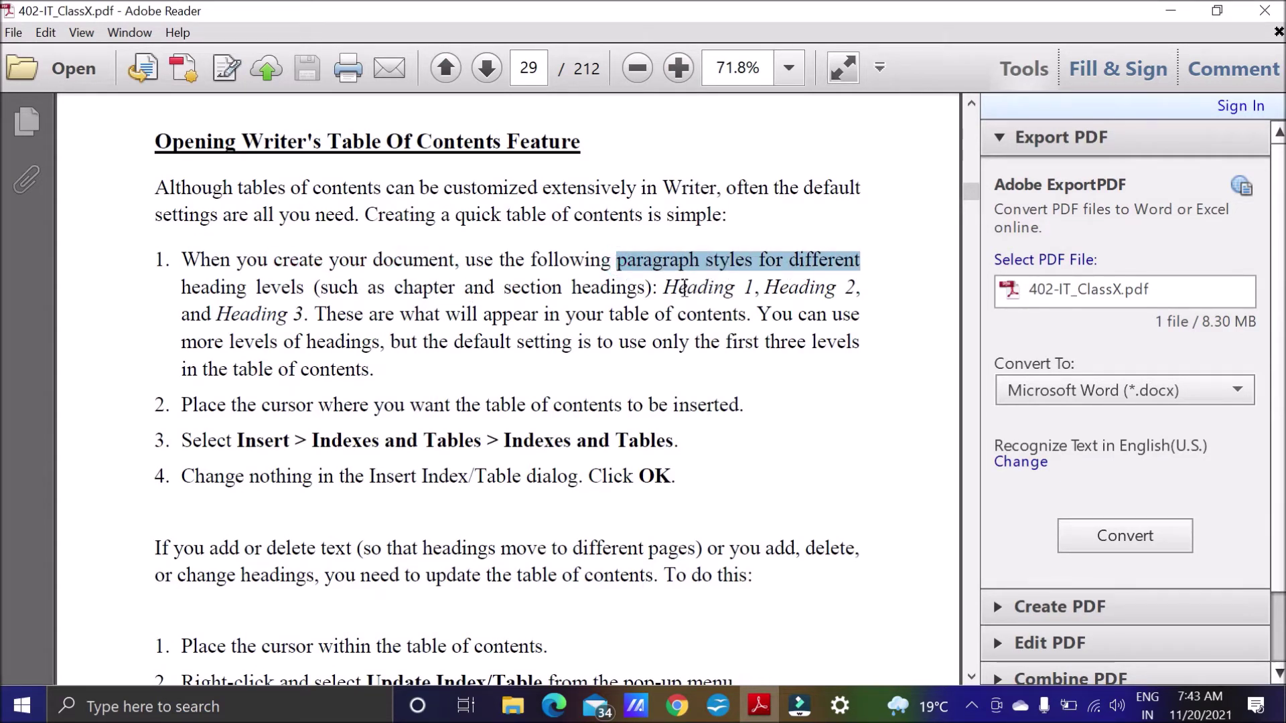
{"action": "left_click_drag", "start_coordinate": [664, 288], "coordinate": [741, 288]}
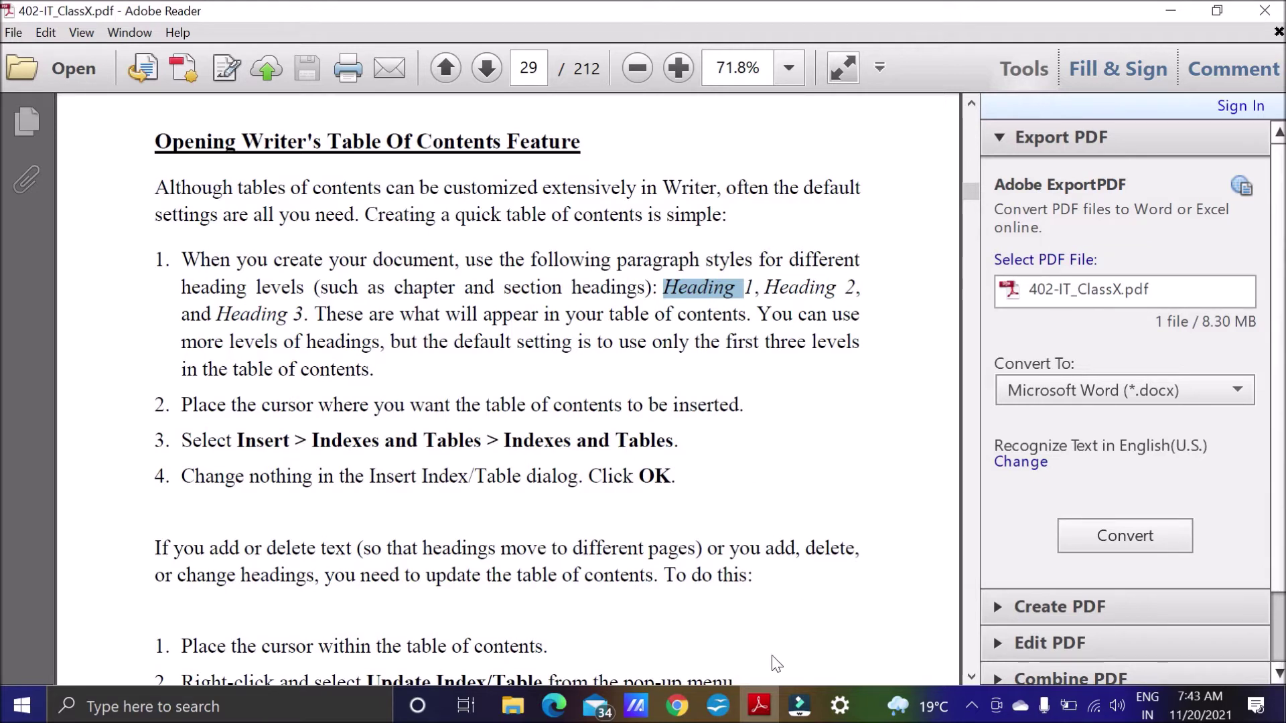
Switch back to Untitled 1 in OpenOffice Writer and look through the available heading styles without changing the title's style.
{"action": "left_click", "coordinate": [718, 706]}
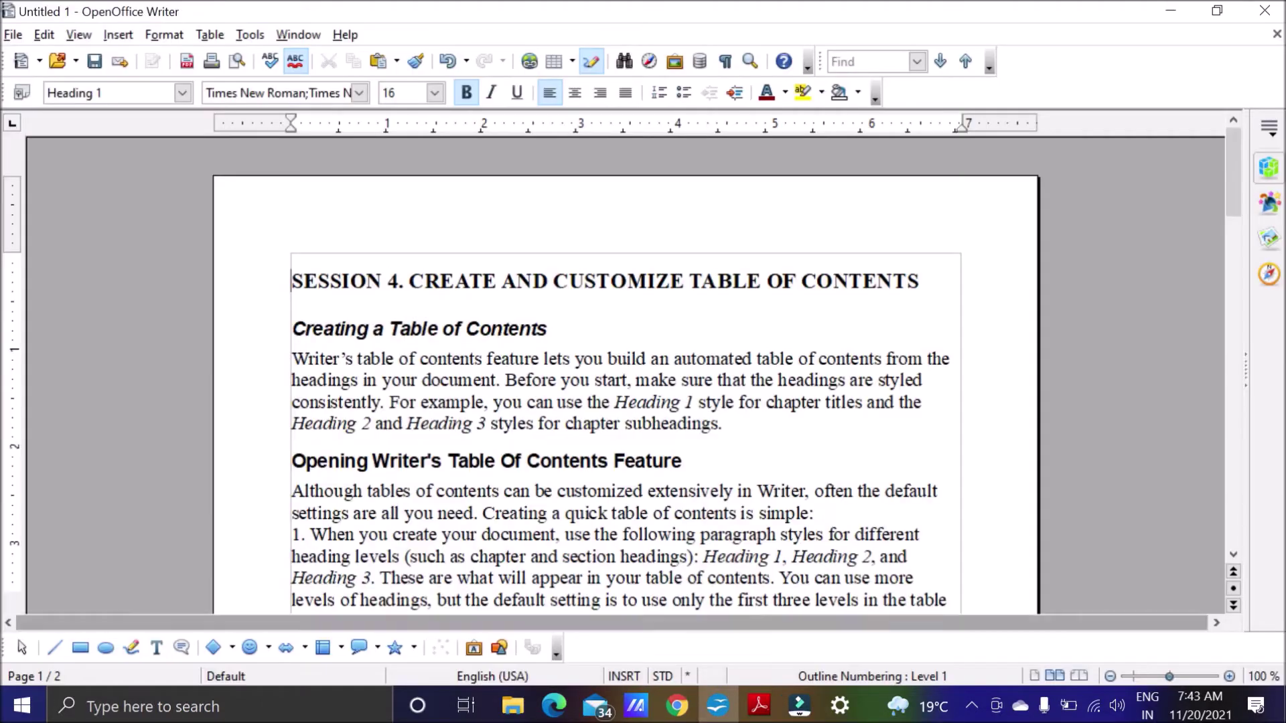
{"action": "left_click", "coordinate": [183, 94]}
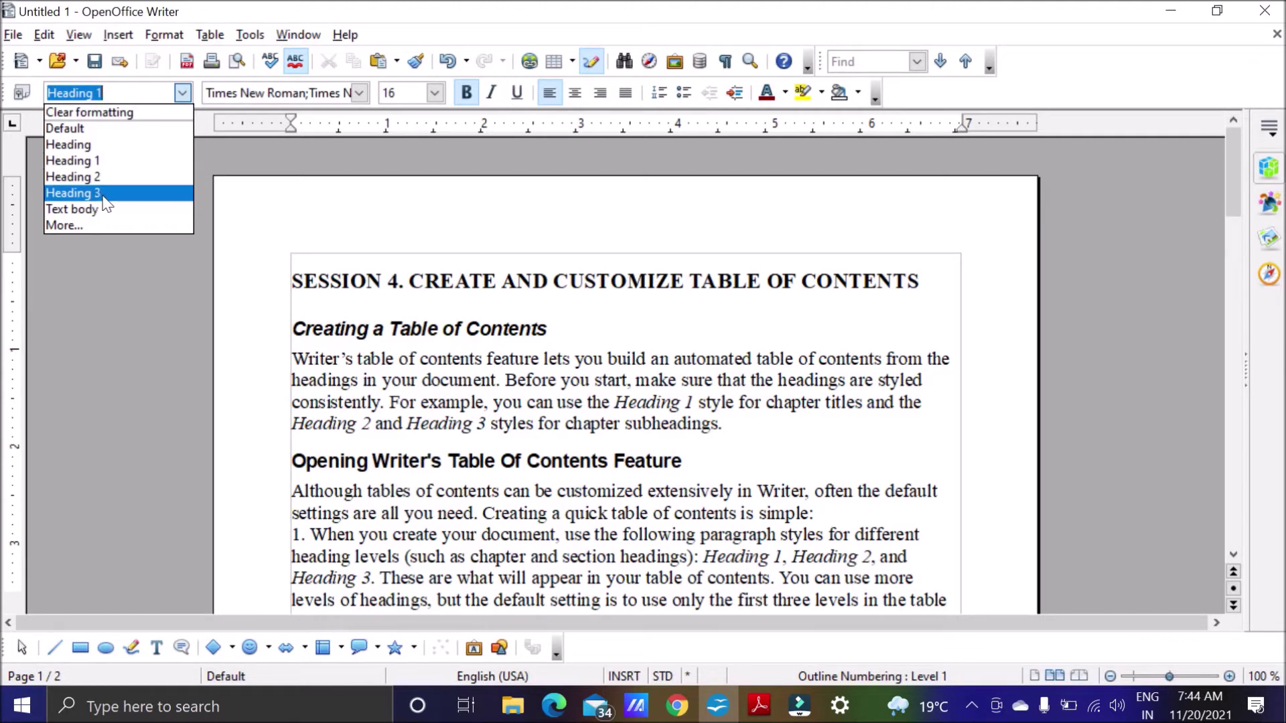
{"action": "left_click", "coordinate": [141, 296]}
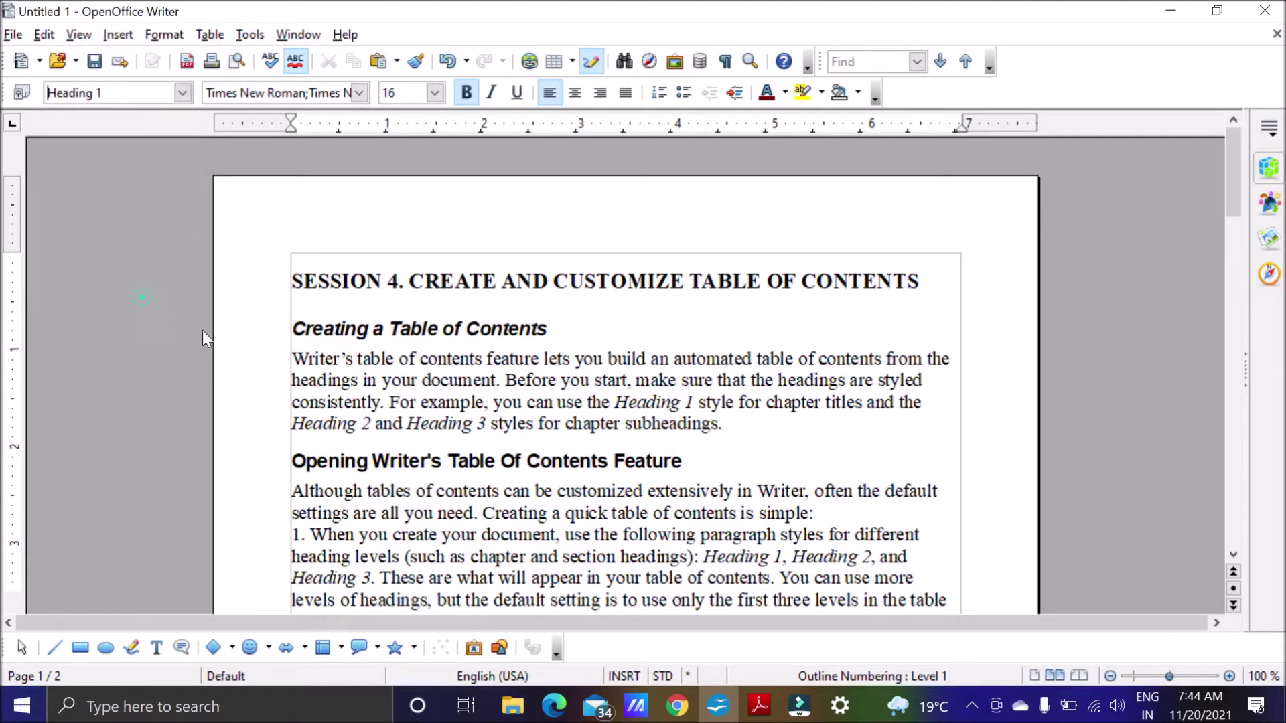
Check the PDF's instructions in Adobe Reader on where to insert the table of contents, and return to OpenOffice Writer.
{"action": "left_click", "coordinate": [757, 712]}
{"action": "scroll", "coordinate": [755, 515], "scroll_direction": "down", "scroll_amount": 1}
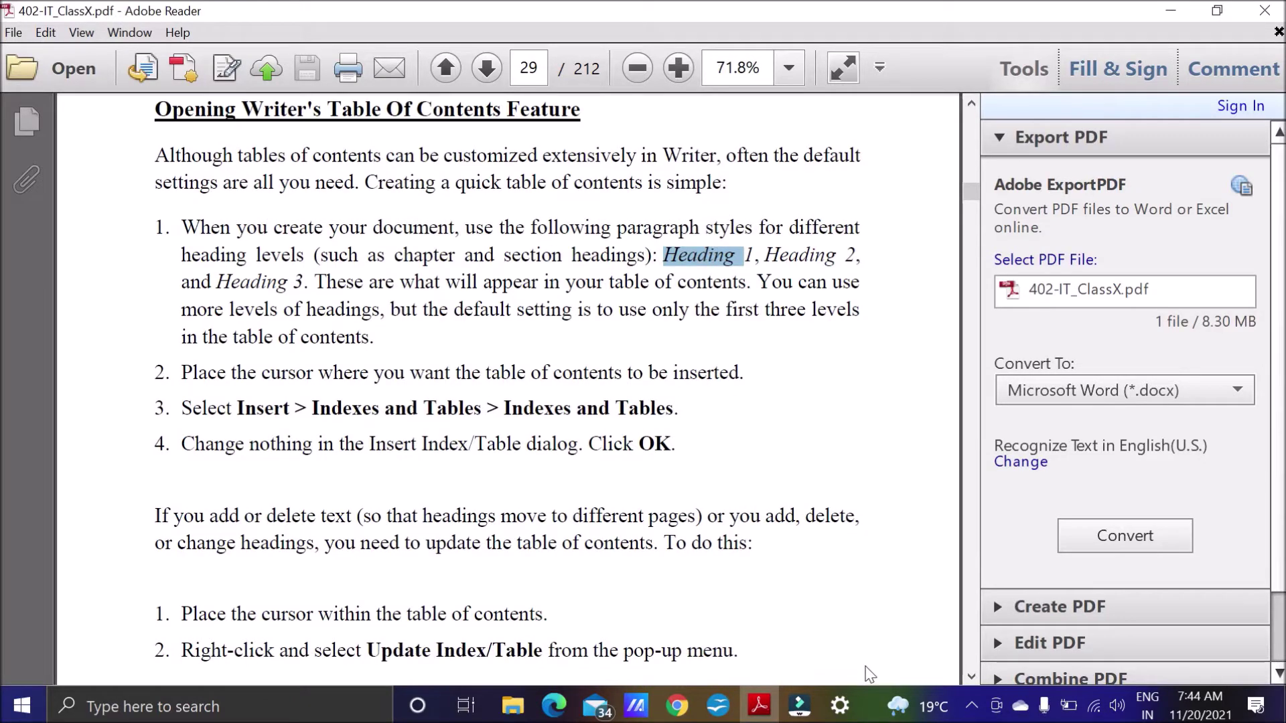
{"action": "left_click", "coordinate": [717, 706]}
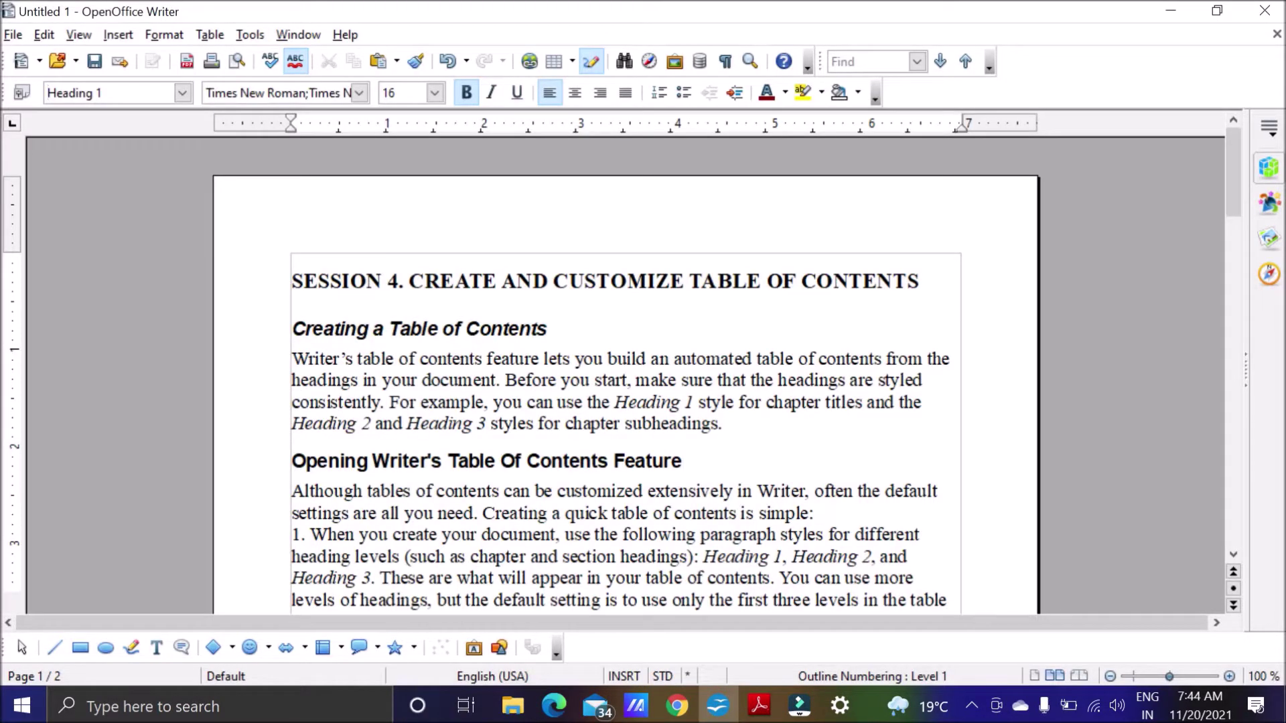
Insert blank lines before the Session 4 title until it moves off the first page.
{"action": "key", "text": "Return"}
{"action": "key", "text": "Return"}
{"action": "key", "text": "Return"}
{"action": "key", "text": "Return"}
{"action": "key", "text": "Return"}
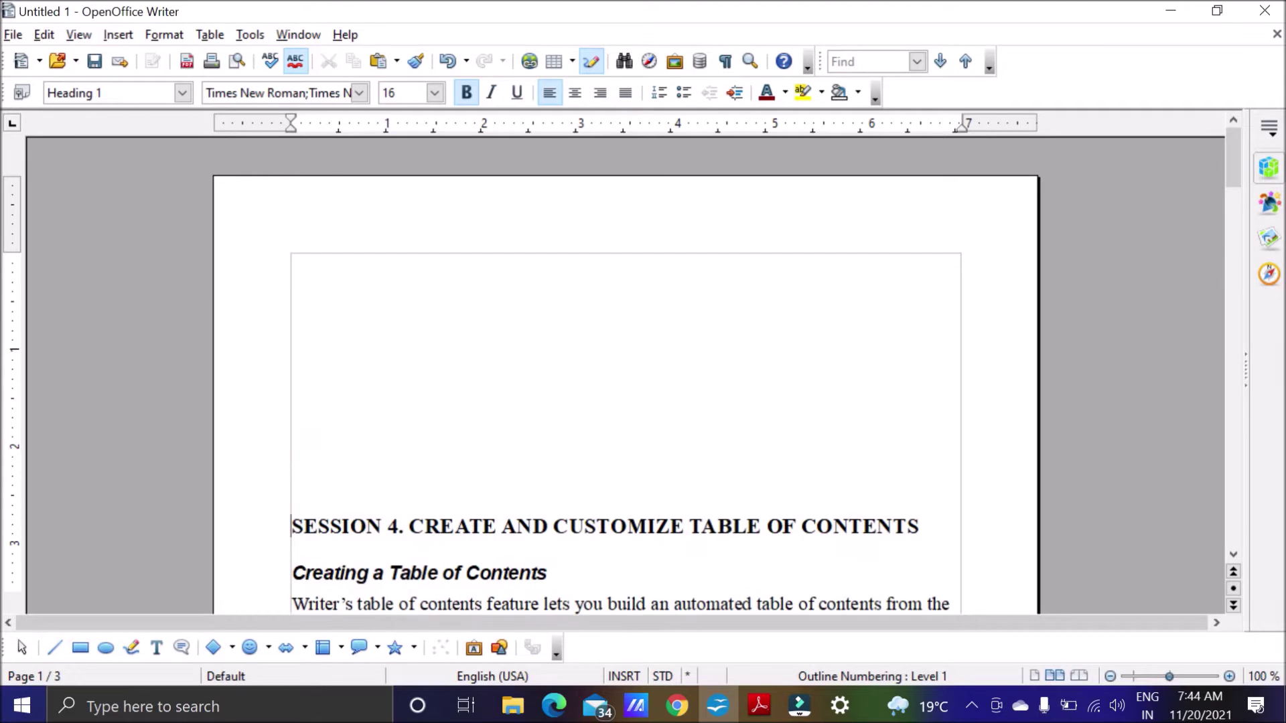
{"action": "key", "text": "Return"}
{"action": "key", "text": "Return"}
{"action": "key", "text": "Return"}
{"action": "key", "text": "Return"}
{"action": "key", "text": "Return"}
{"action": "key", "text": "Return"}
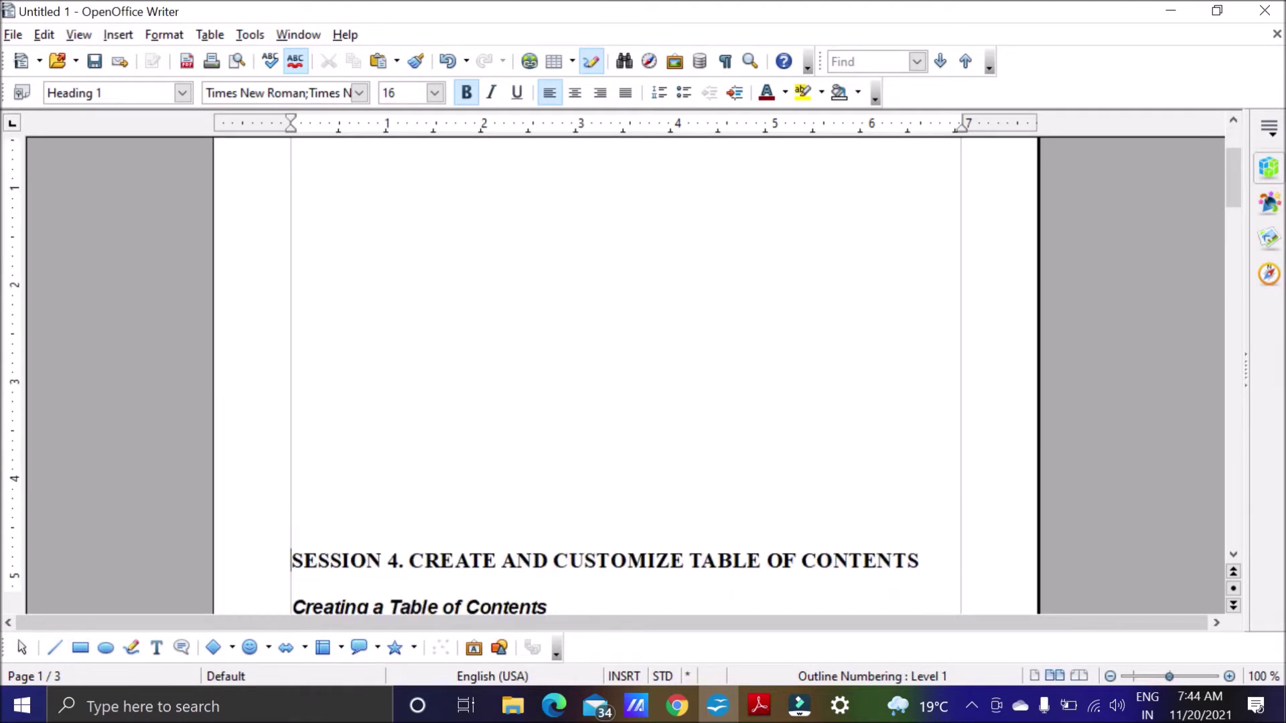
{"action": "scroll", "coordinate": [626, 375], "scroll_direction": "down", "scroll_amount": 3}
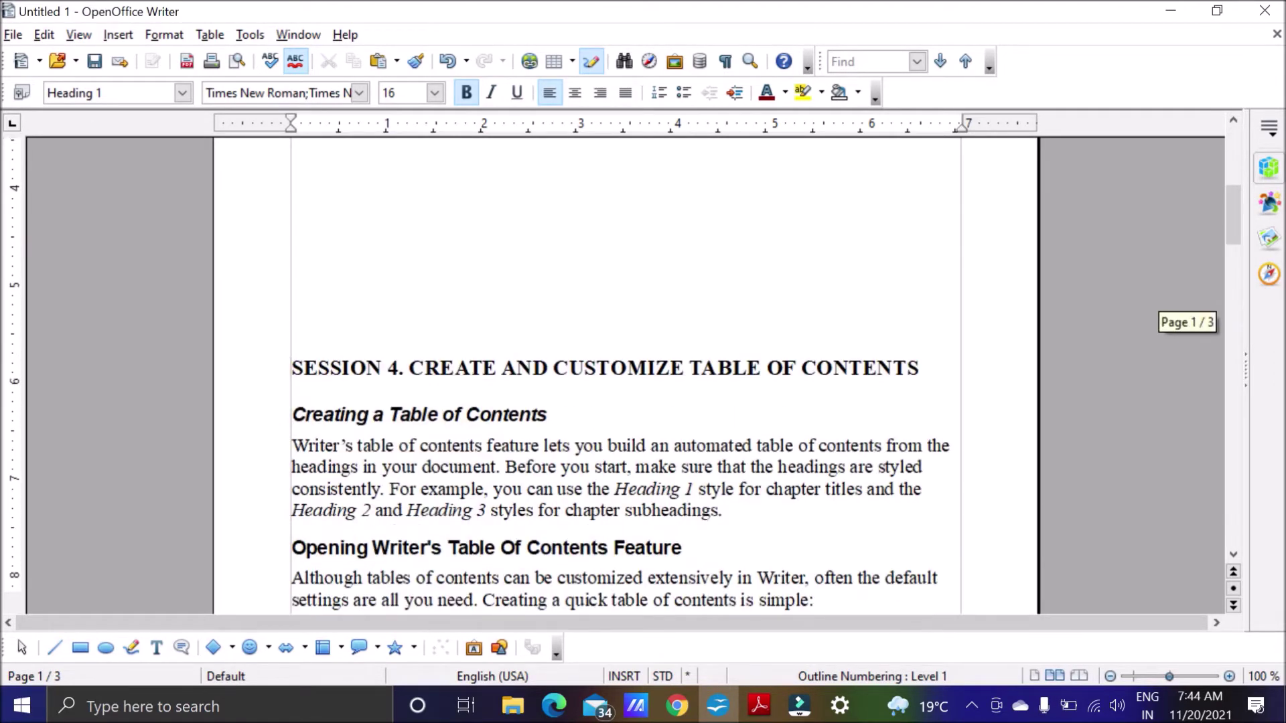
{"action": "key", "text": "Return"}
{"action": "key", "text": "Return"}
{"action": "key", "text": "Return"}
{"action": "key", "text": "Return"}
{"action": "key", "text": "Return"}
{"action": "key", "text": "Return"}
{"action": "key", "text": "Return"}
{"action": "key", "text": "Return"}
{"action": "key", "text": "Return"}
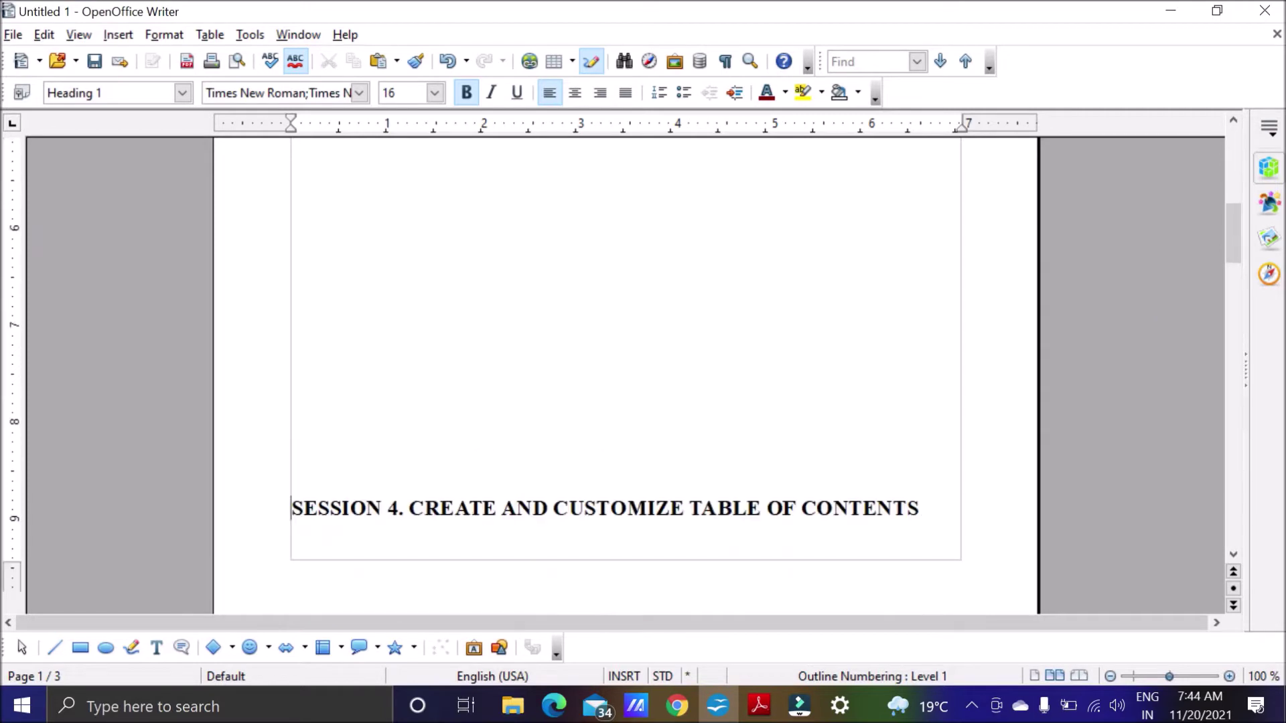
{"action": "key", "text": "Return"}
Place the cursor on the first blank line of page 1.
{"action": "scroll", "coordinate": [626, 317], "scroll_direction": "up", "scroll_amount": 10}
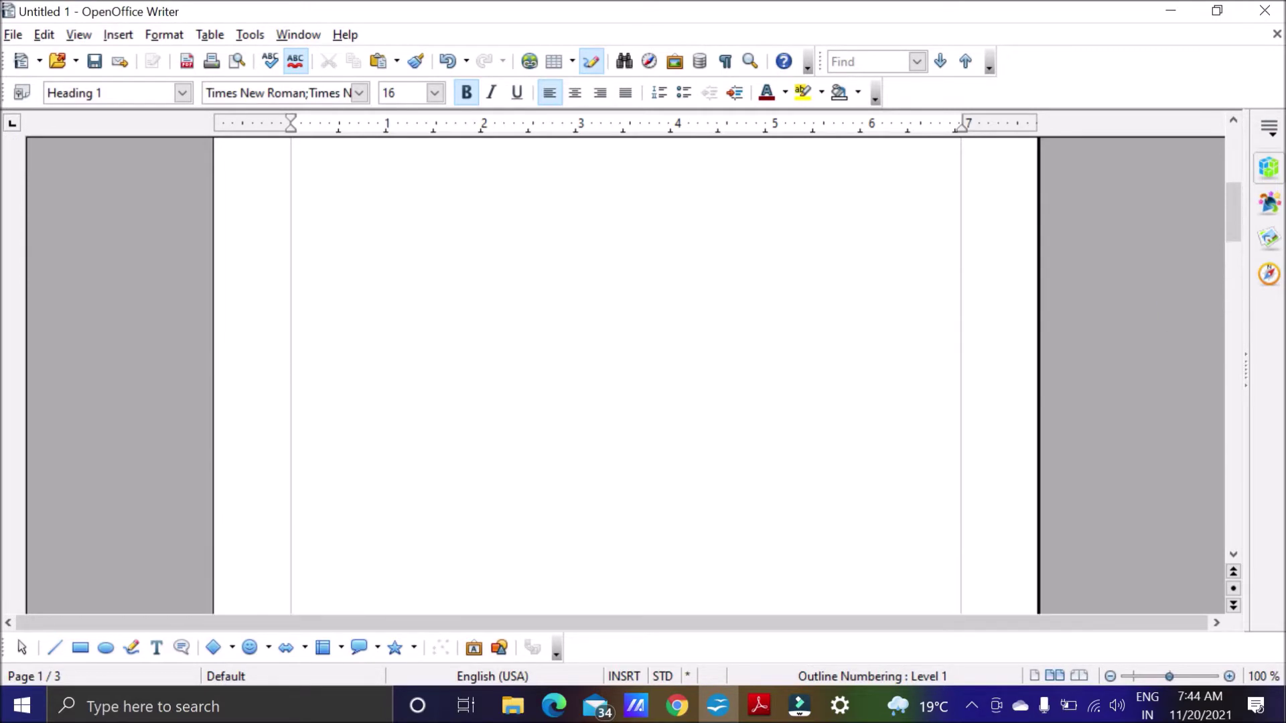
{"action": "scroll", "coordinate": [626, 375], "scroll_direction": "up", "scroll_amount": 2}
{"action": "left_click", "coordinate": [315, 275]}
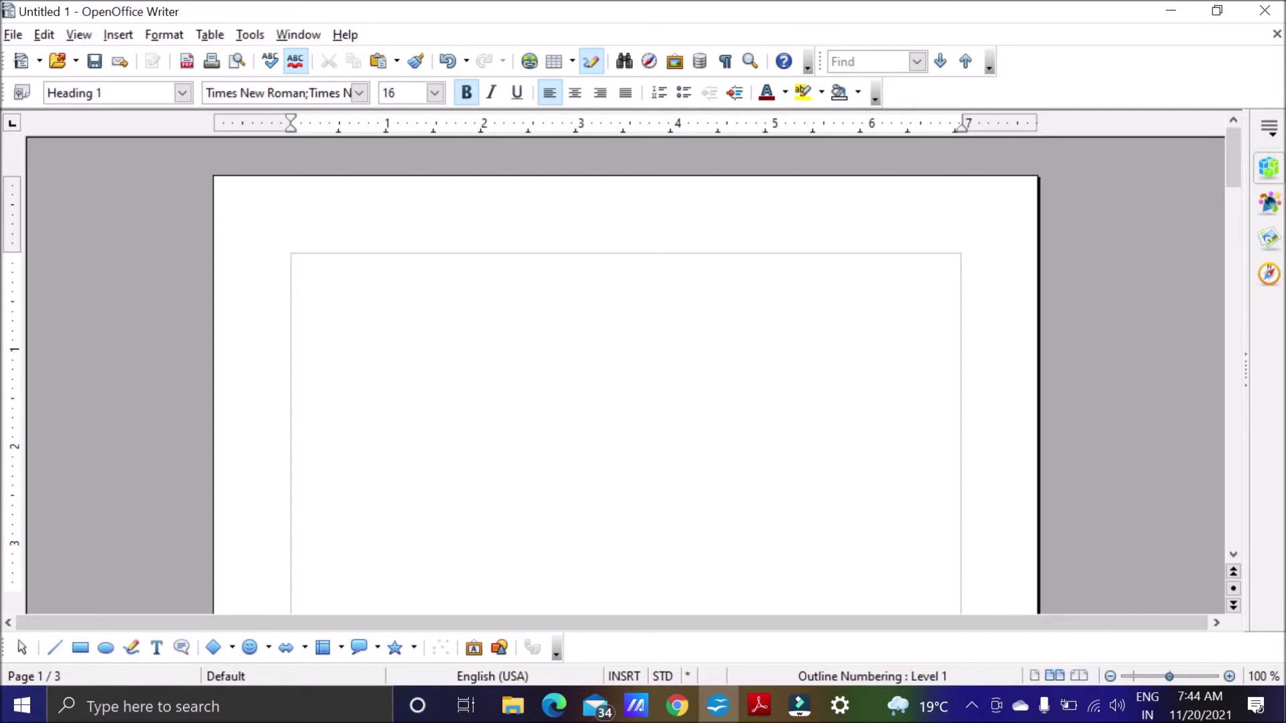
Insert an automated table of contents at the start of page 1, keeping the default Index/Table settings.
{"action": "left_click", "coordinate": [127, 36]}
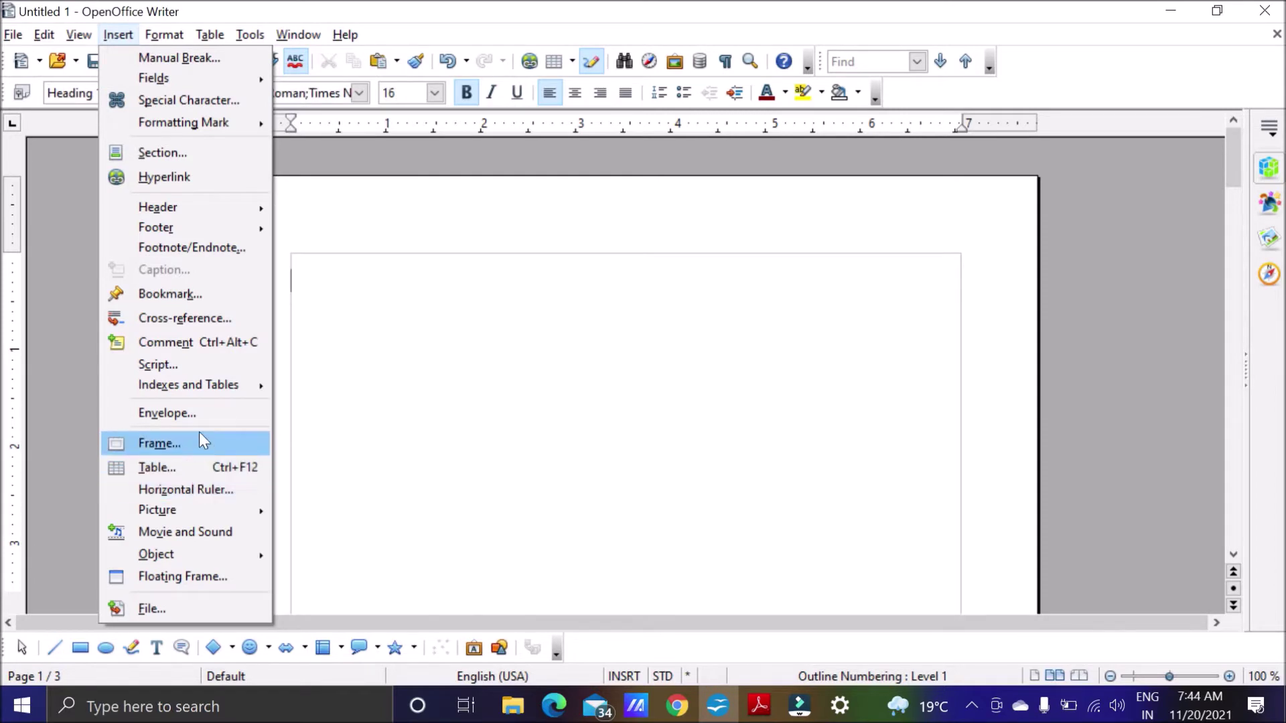
{"action": "mouse_move", "coordinate": [178, 389]}
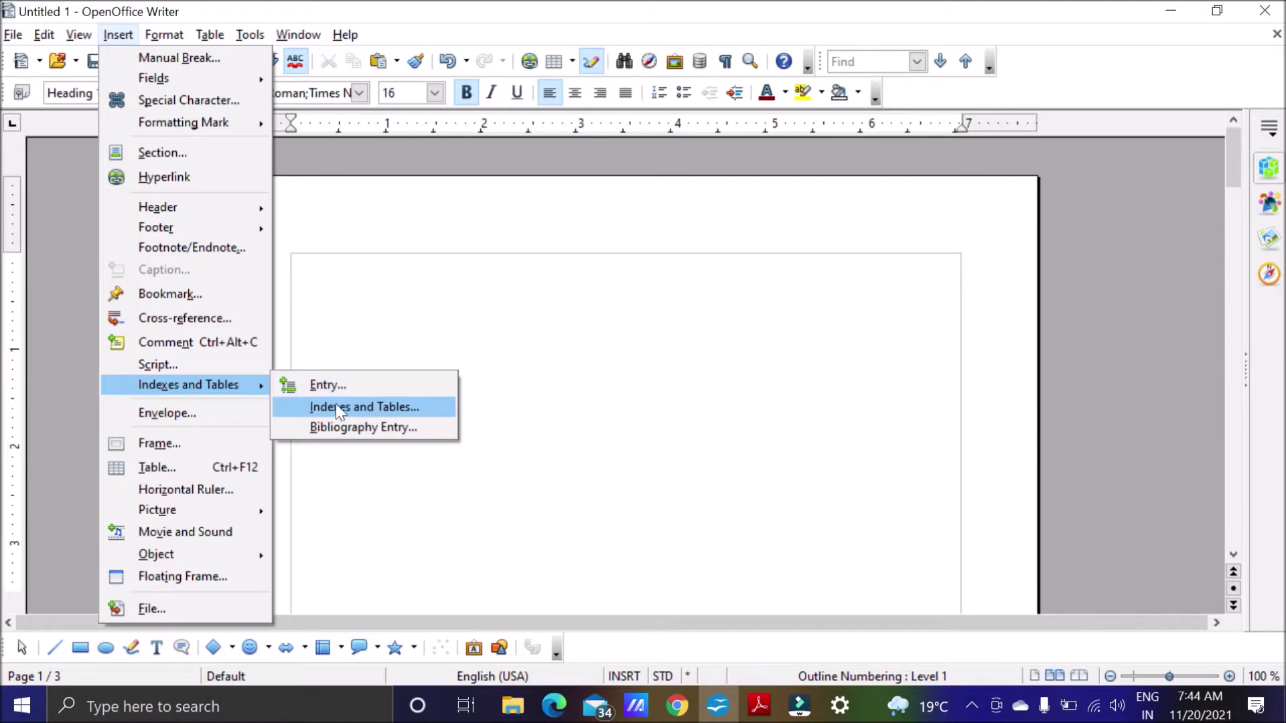
{"action": "left_click", "coordinate": [353, 402]}
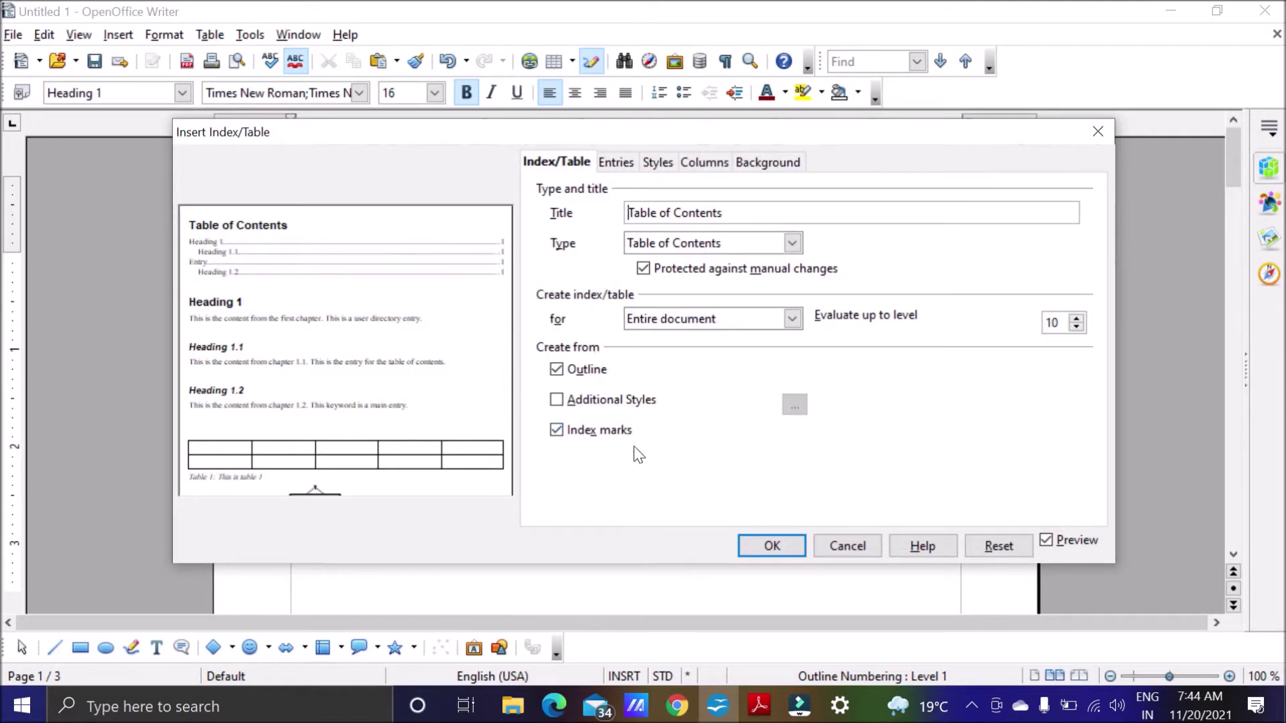
{"action": "left_click", "coordinate": [772, 546]}
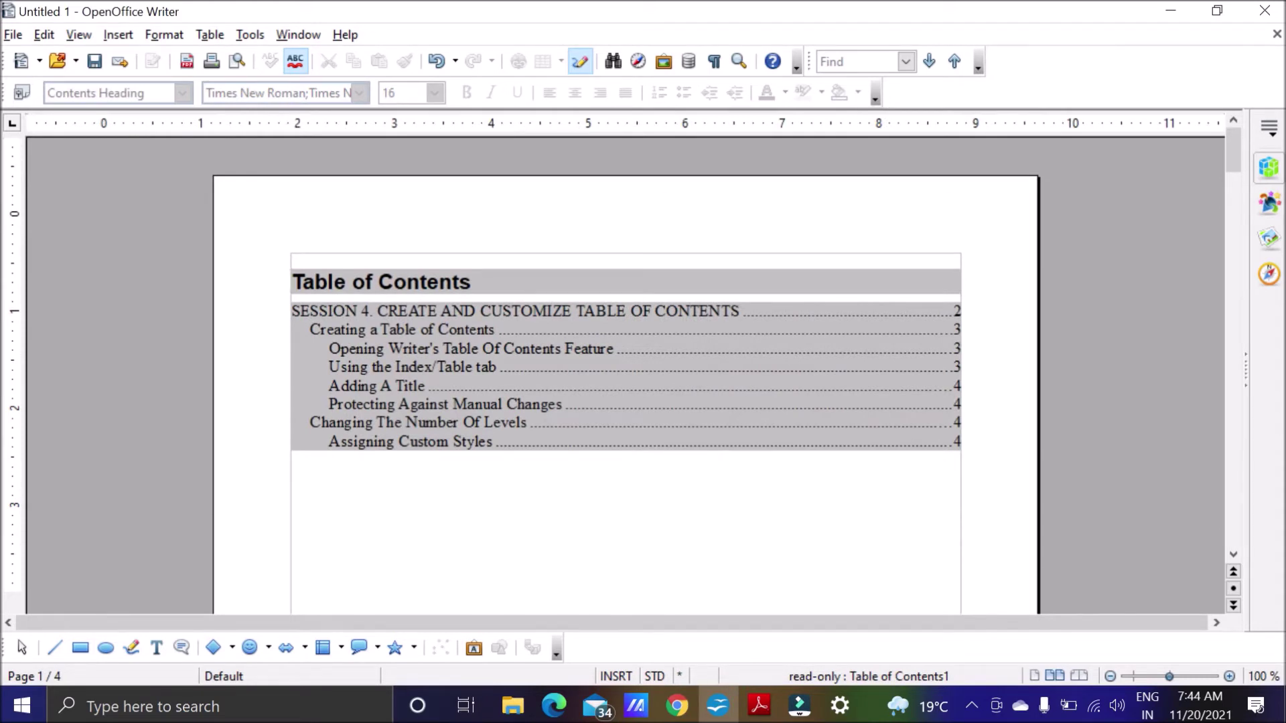
Examine the table of contents' title and its first-, second- and third-level entries, and look over the pages below it.
{"action": "left_click_drag", "start_coordinate": [472, 282], "coordinate": [292, 281]}
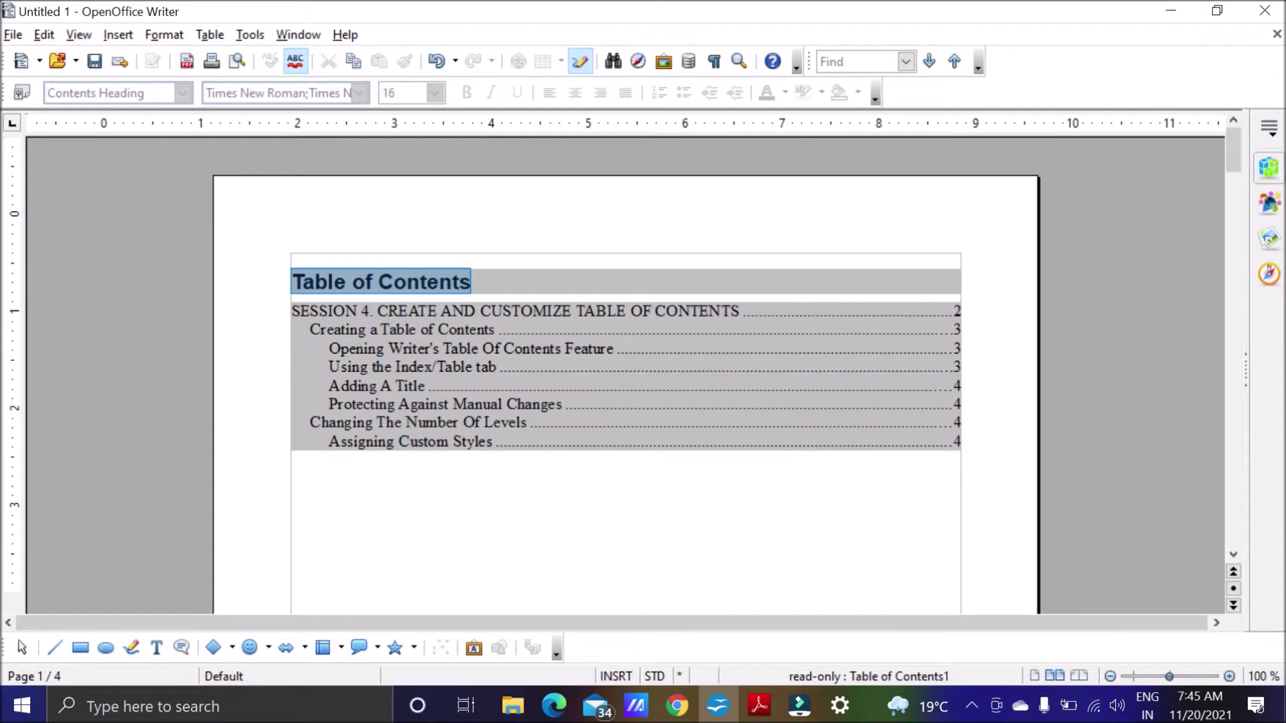
{"action": "left_click_drag", "start_coordinate": [293, 311], "coordinate": [743, 311]}
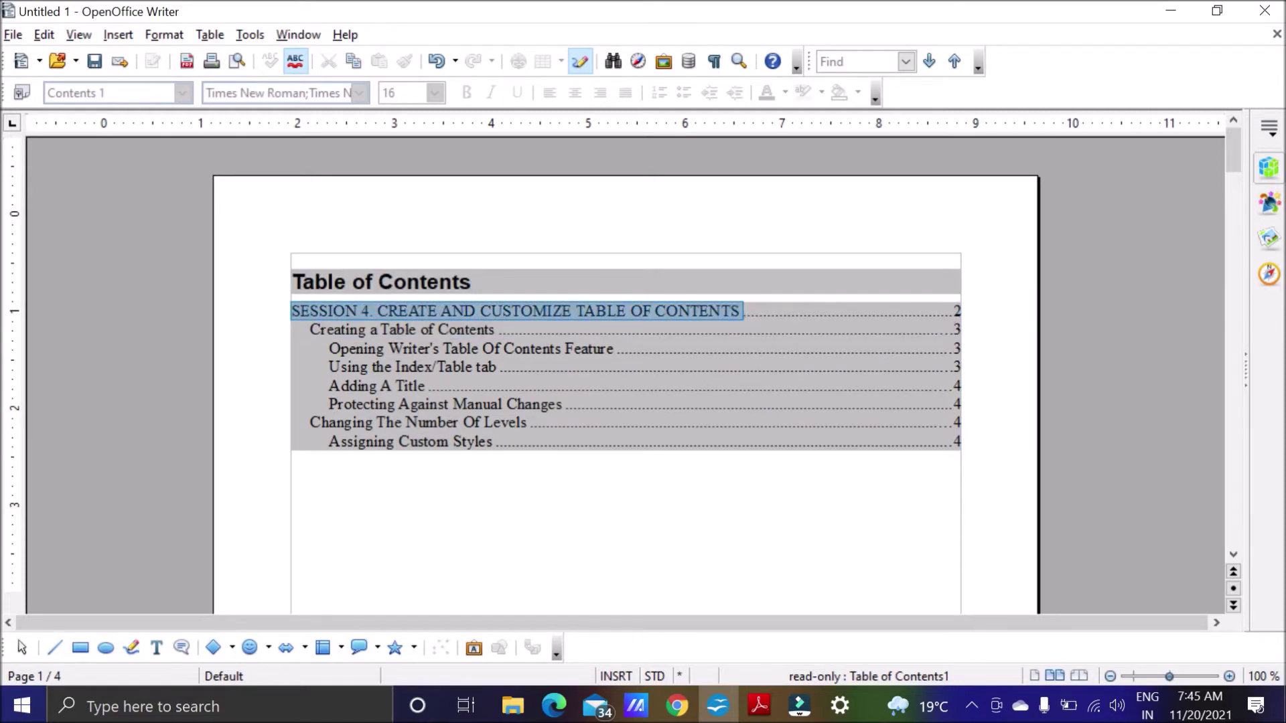
{"action": "left_click_drag", "start_coordinate": [310, 328], "coordinate": [494, 329]}
{"action": "left_click_drag", "start_coordinate": [309, 422], "coordinate": [527, 422]}
{"action": "left_click_drag", "start_coordinate": [328, 348], "coordinate": [618, 348]}
{"action": "left_click", "coordinate": [618, 348]}
{"action": "scroll", "coordinate": [626, 375], "scroll_direction": "down", "scroll_amount": 3}
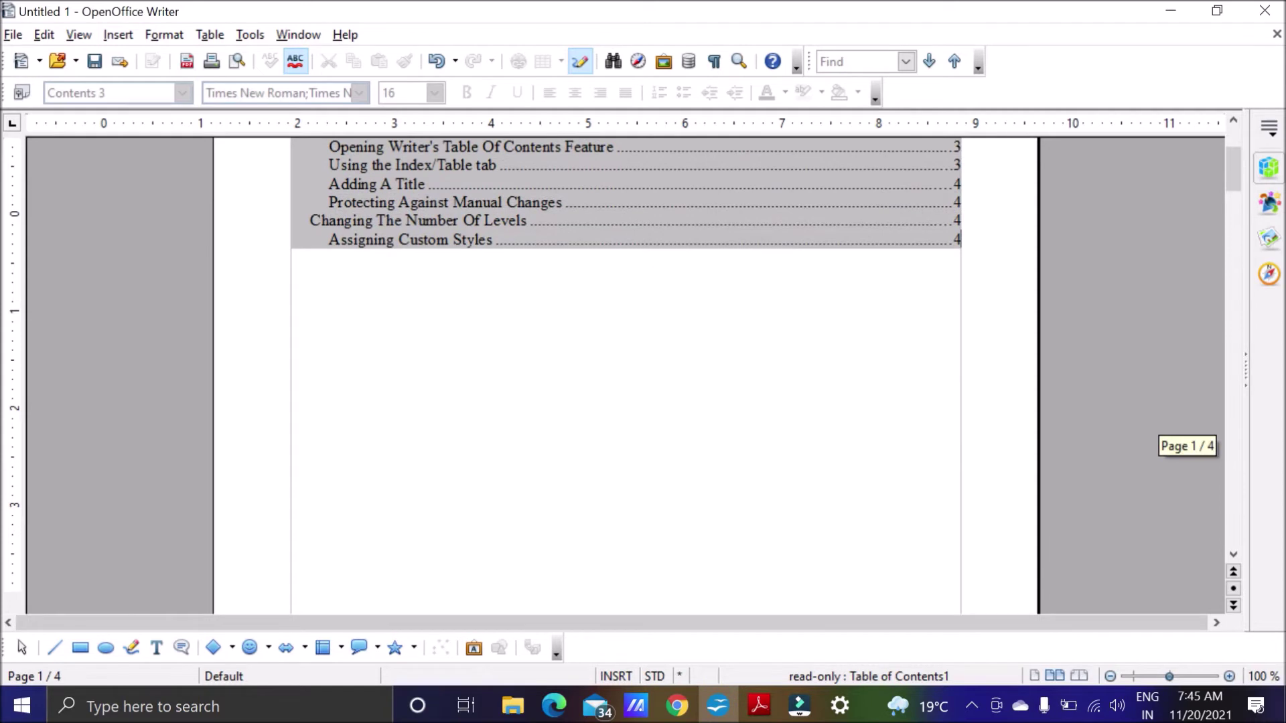
{"action": "scroll", "coordinate": [627, 375], "scroll_direction": "down", "scroll_amount": 3}
{"action": "scroll", "coordinate": [626, 375], "scroll_direction": "up", "scroll_amount": 6}
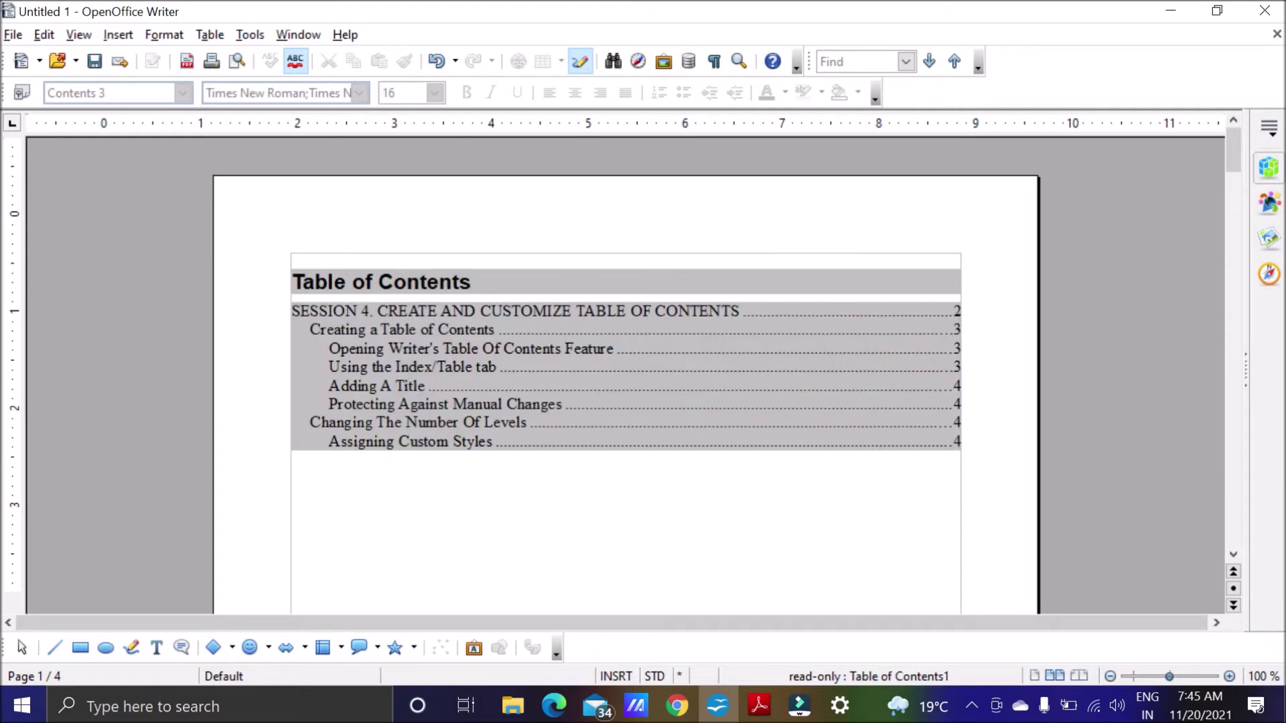
{"action": "scroll", "coordinate": [626, 375], "scroll_direction": "down", "scroll_amount": 2}
{"action": "scroll", "coordinate": [627, 375], "scroll_direction": "up", "scroll_amount": 2}
{"action": "scroll", "coordinate": [626, 375], "scroll_direction": "down", "scroll_amount": 4}
{"action": "scroll", "coordinate": [627, 375], "scroll_direction": "down", "scroll_amount": 5}
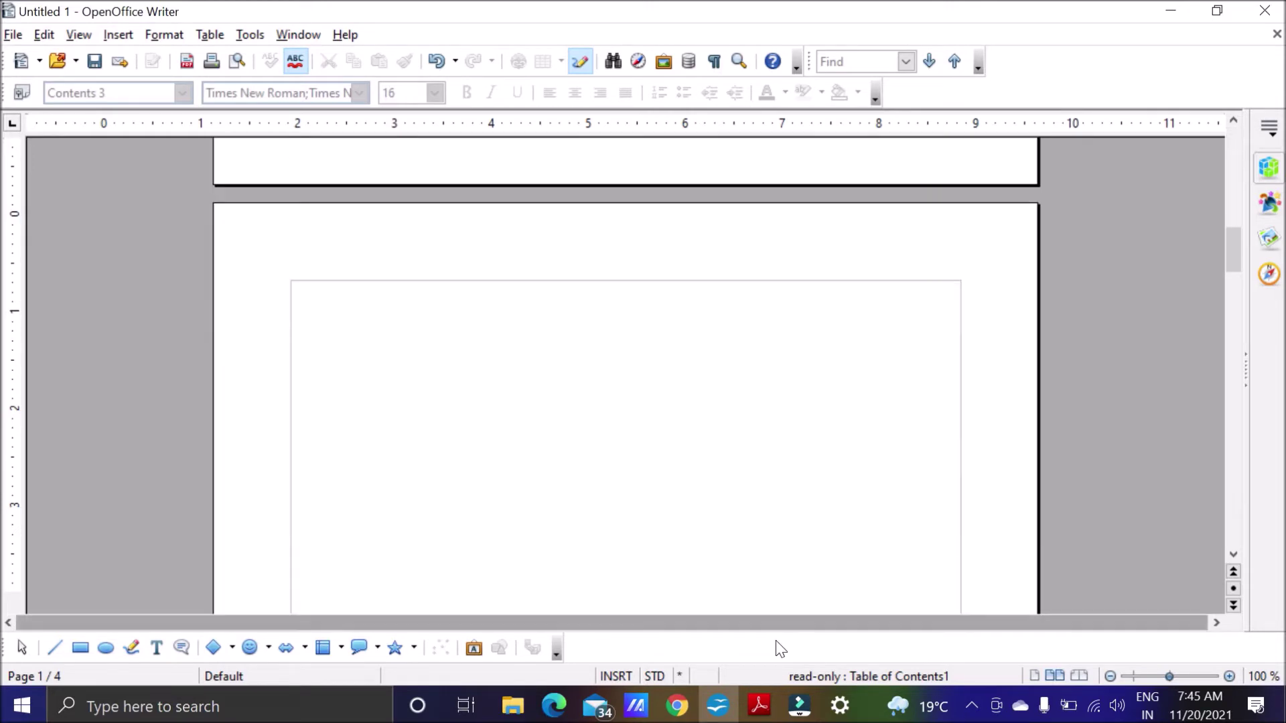
Read the PDF's instructions in Adobe Reader on updating a table of contents after text changes, and return to OpenOffice Writer.
{"action": "left_click", "coordinate": [759, 706]}
{"action": "scroll", "coordinate": [676, 519], "scroll_direction": "down", "scroll_amount": 3}
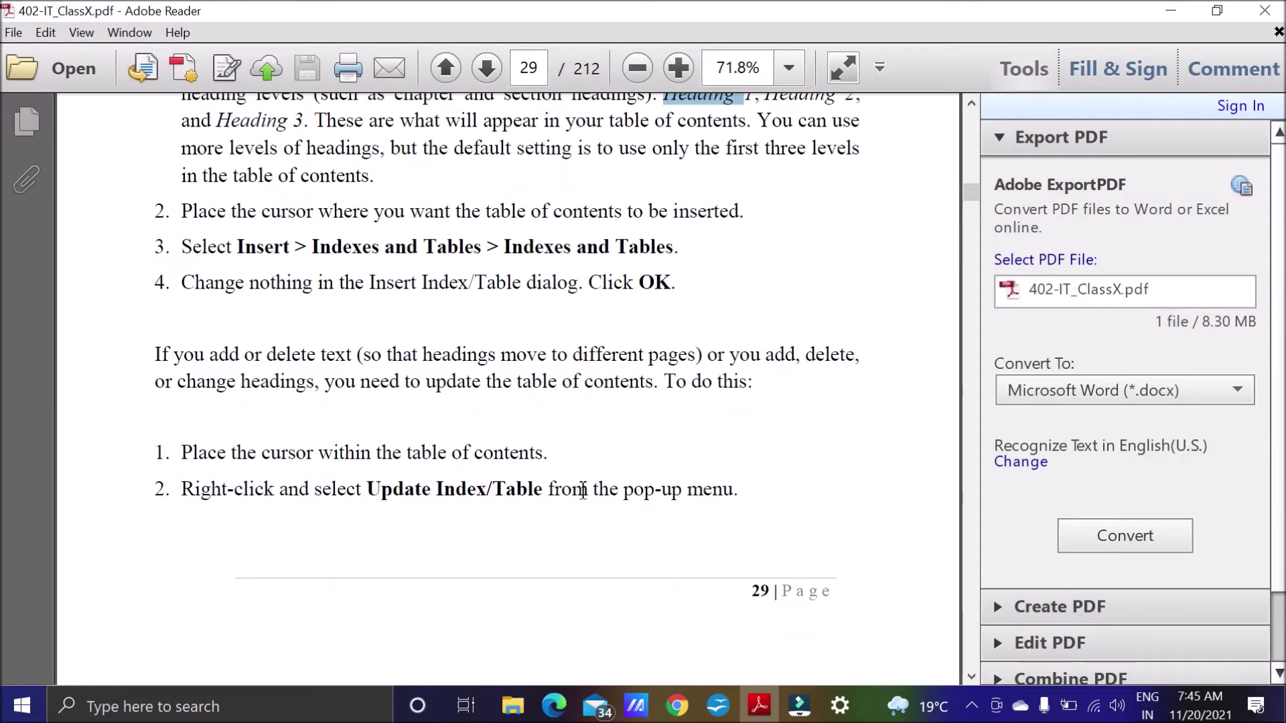
{"action": "scroll", "coordinate": [451, 468], "scroll_direction": "down", "scroll_amount": 2}
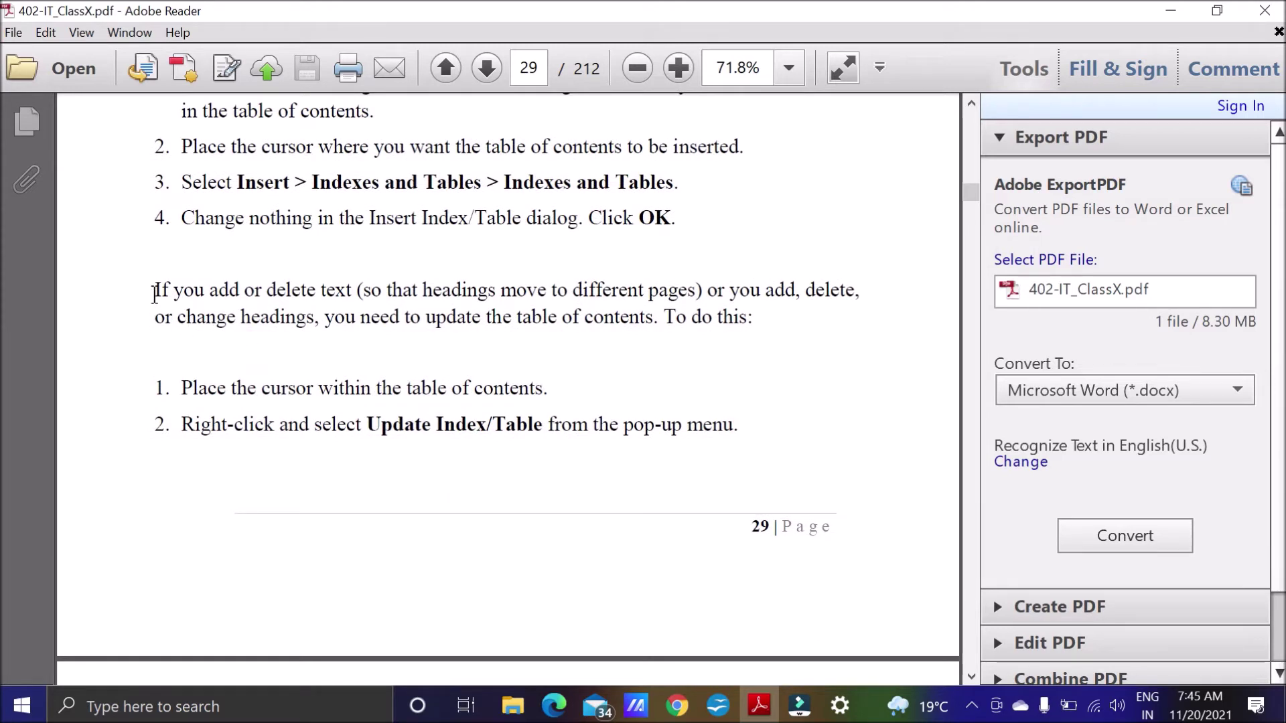
{"action": "left_click_drag", "start_coordinate": [155, 290], "coordinate": [350, 293]}
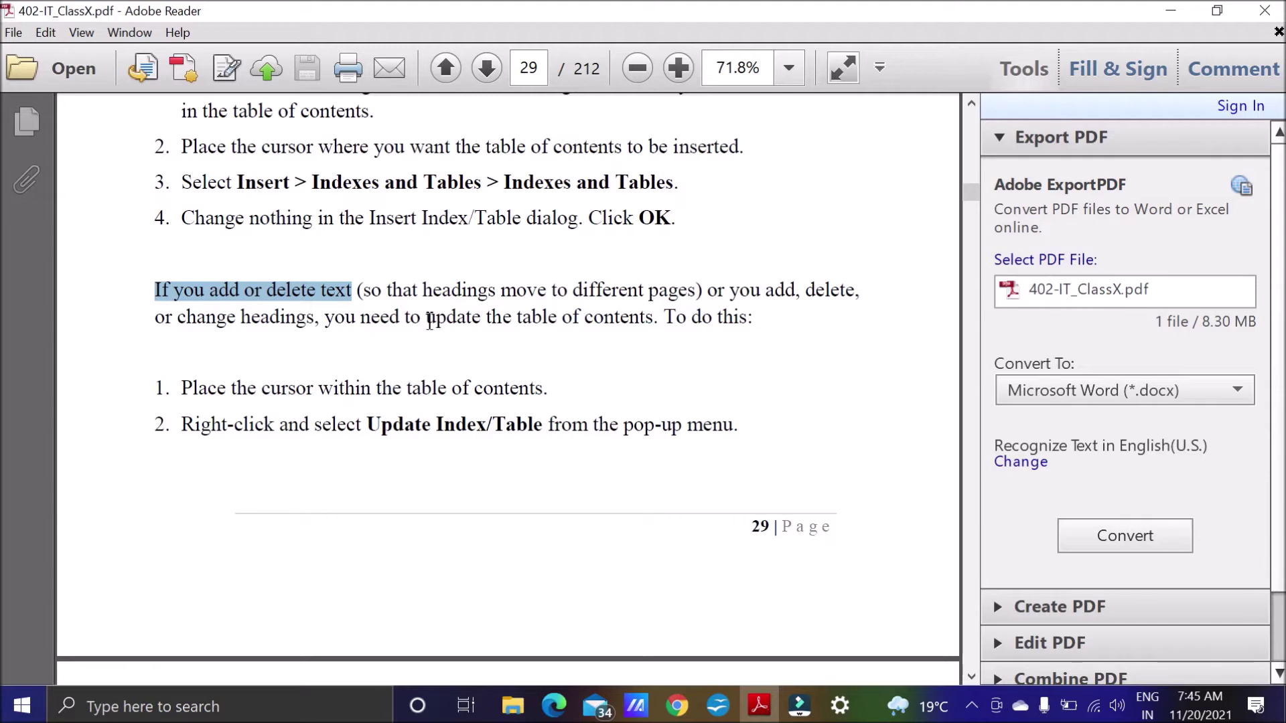
{"action": "left_click_drag", "start_coordinate": [427, 317], "coordinate": [651, 319]}
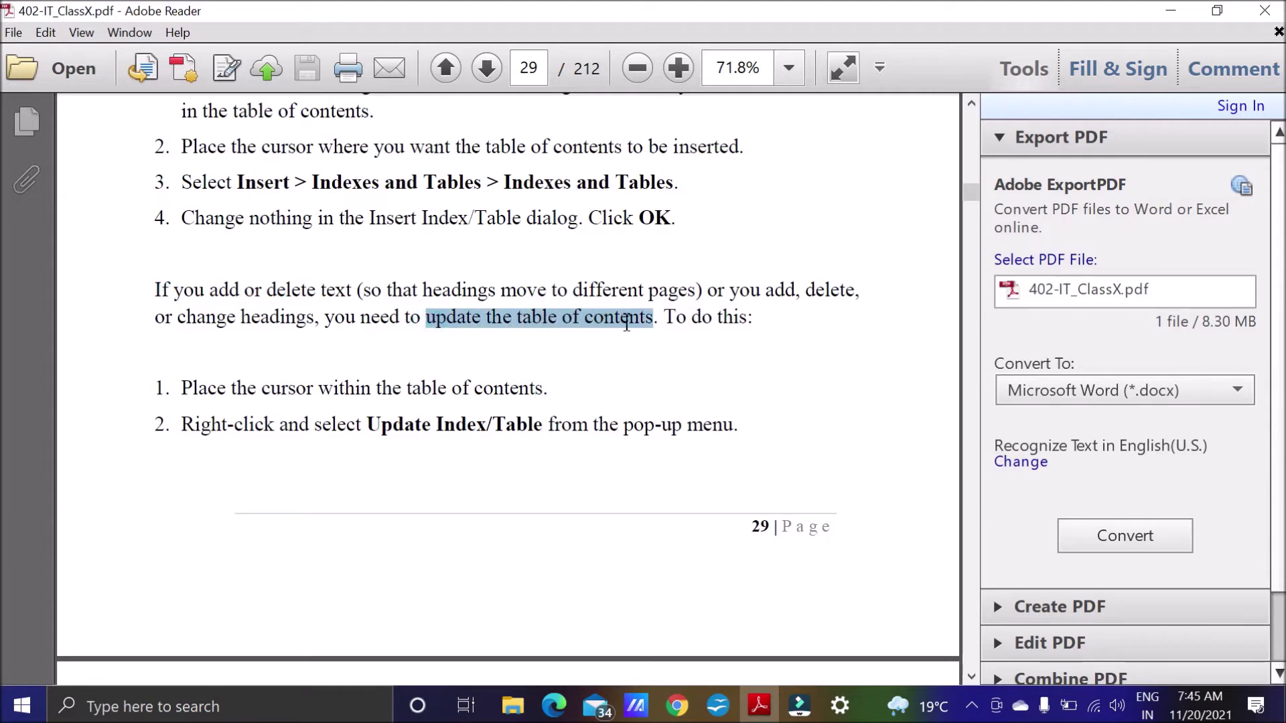
{"action": "scroll", "coordinate": [615, 401], "scroll_direction": "down", "scroll_amount": 2}
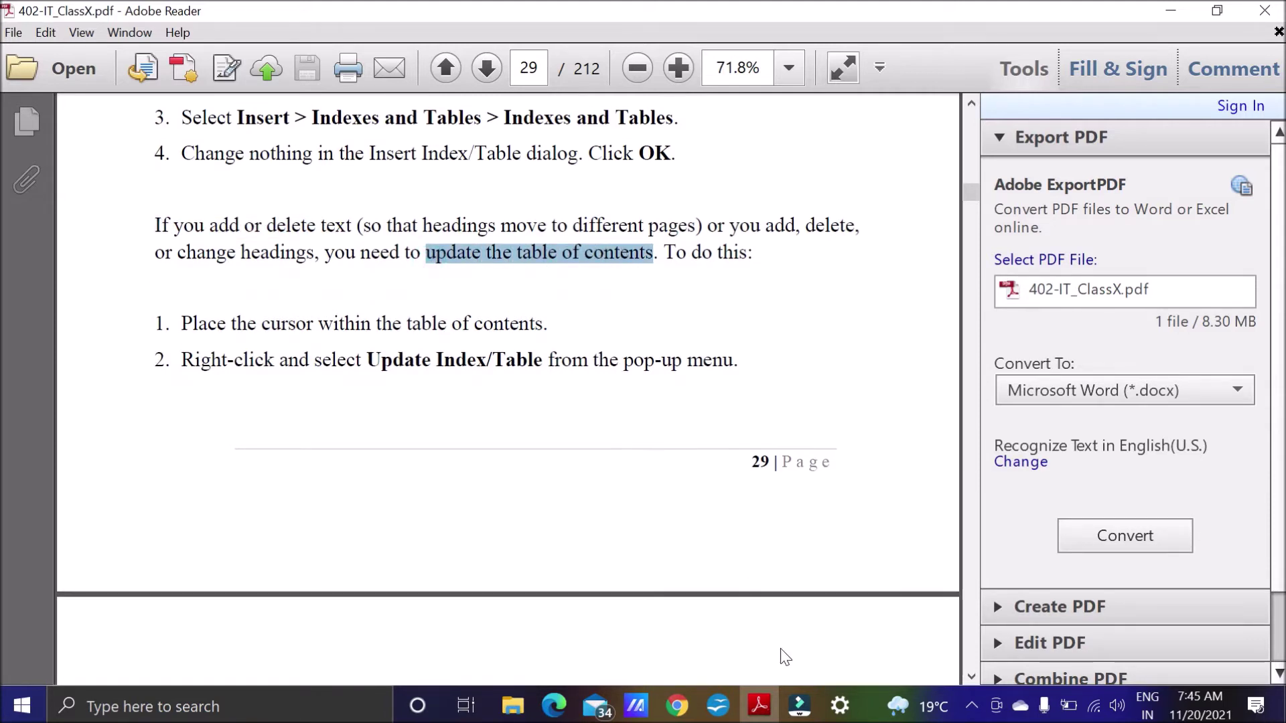
{"action": "left_click", "coordinate": [718, 706]}
Replace "CREATE AND CUSTOMIZE" in the Session 4 title with "CREATING AND CUSTOMIZING".
{"action": "scroll", "coordinate": [1179, 462], "scroll_direction": "down", "scroll_amount": 5}
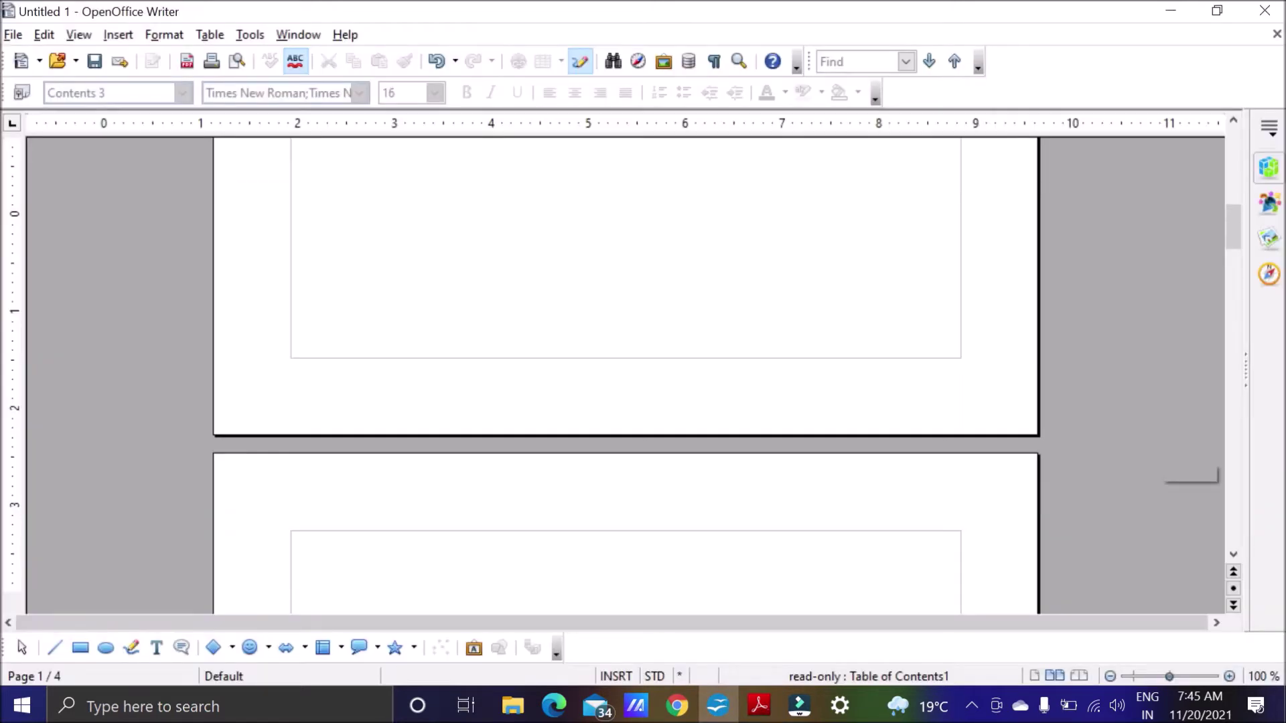
{"action": "scroll", "coordinate": [1185, 469], "scroll_direction": "up", "scroll_amount": 4}
{"action": "scroll", "coordinate": [1185, 469], "scroll_direction": "down", "scroll_amount": 5}
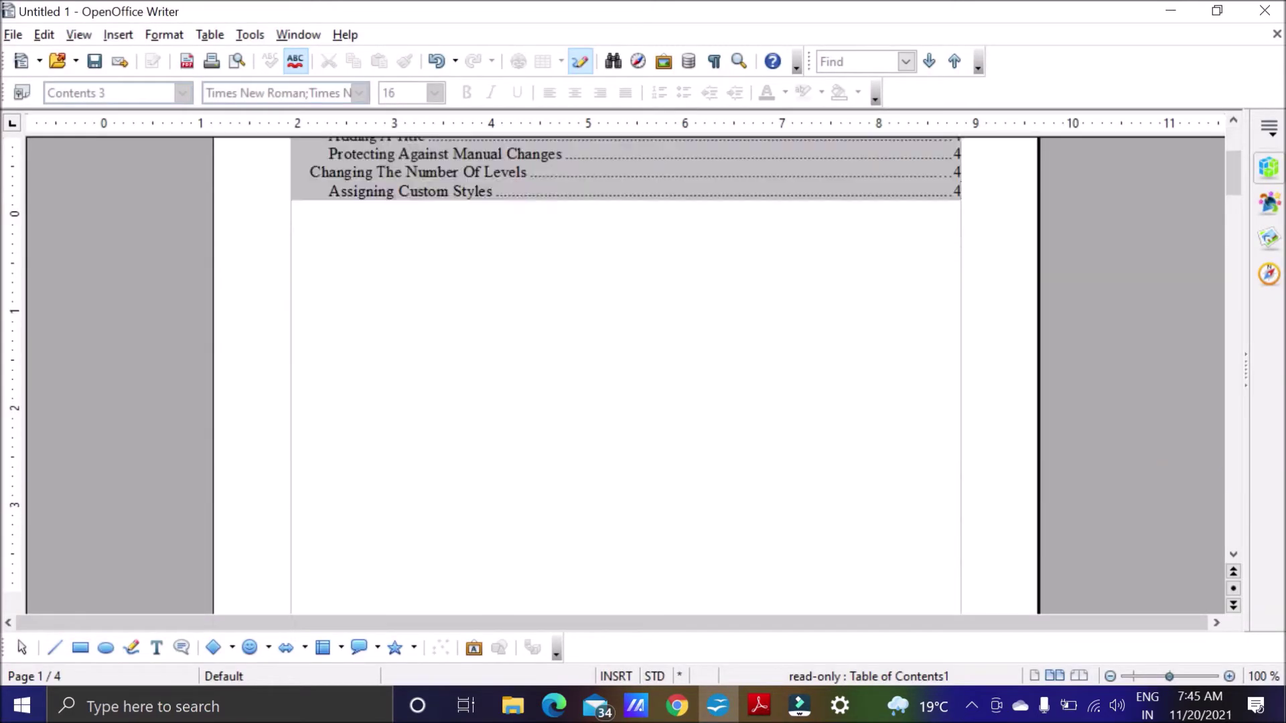
{"action": "scroll", "coordinate": [1185, 469], "scroll_direction": "down", "scroll_amount": 6}
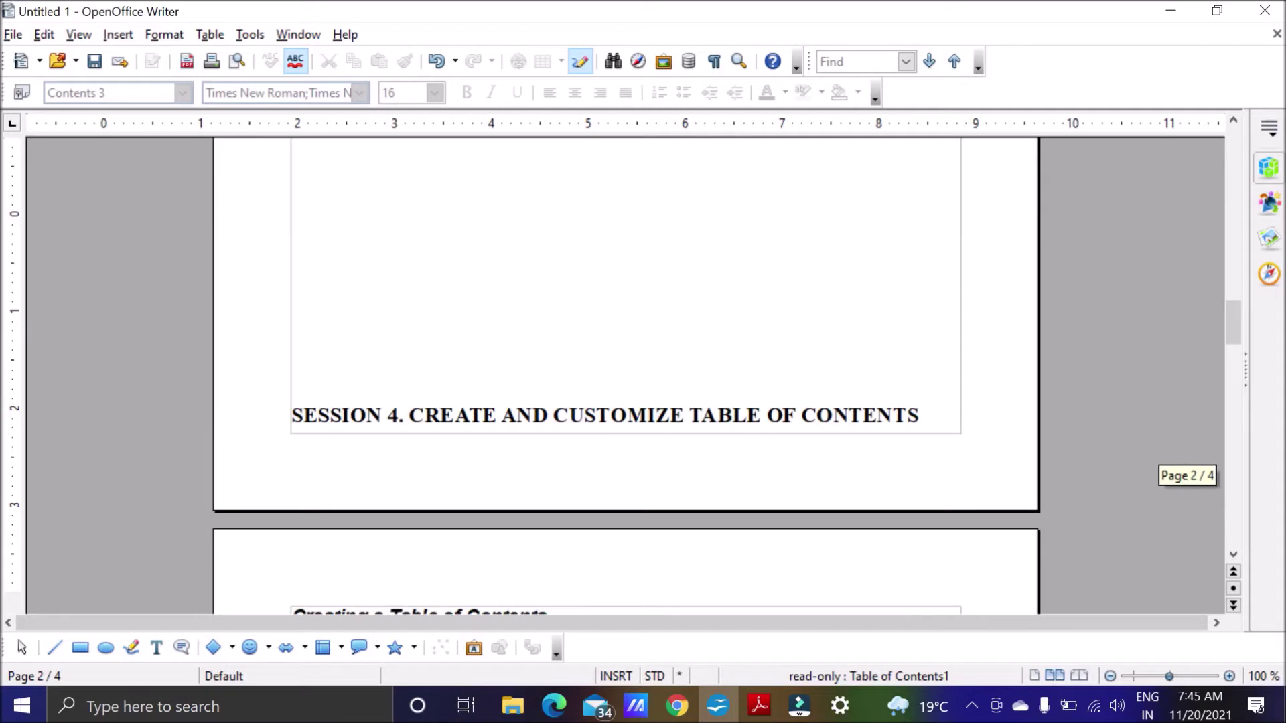
{"action": "scroll", "coordinate": [1186, 469], "scroll_direction": "down", "scroll_amount": 3}
{"action": "scroll", "coordinate": [1186, 456], "scroll_direction": "up", "scroll_amount": 3}
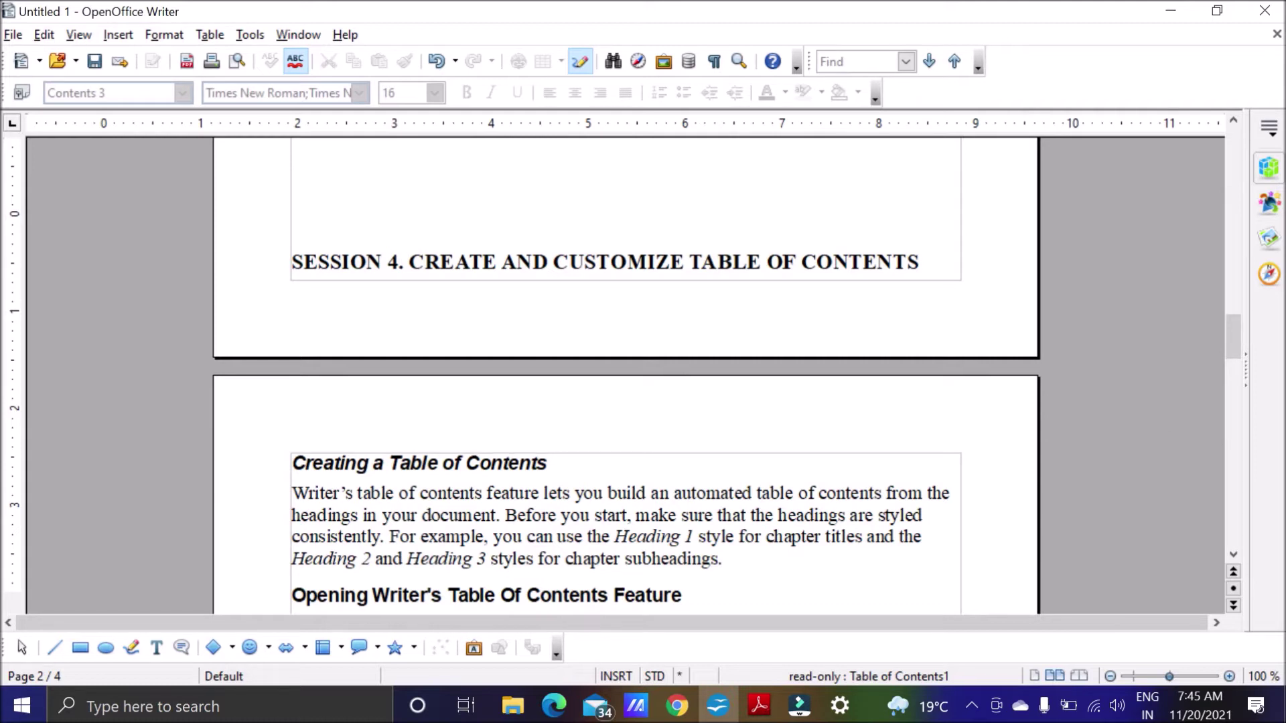
{"action": "left_click_drag", "start_coordinate": [684, 262], "coordinate": [409, 262]}
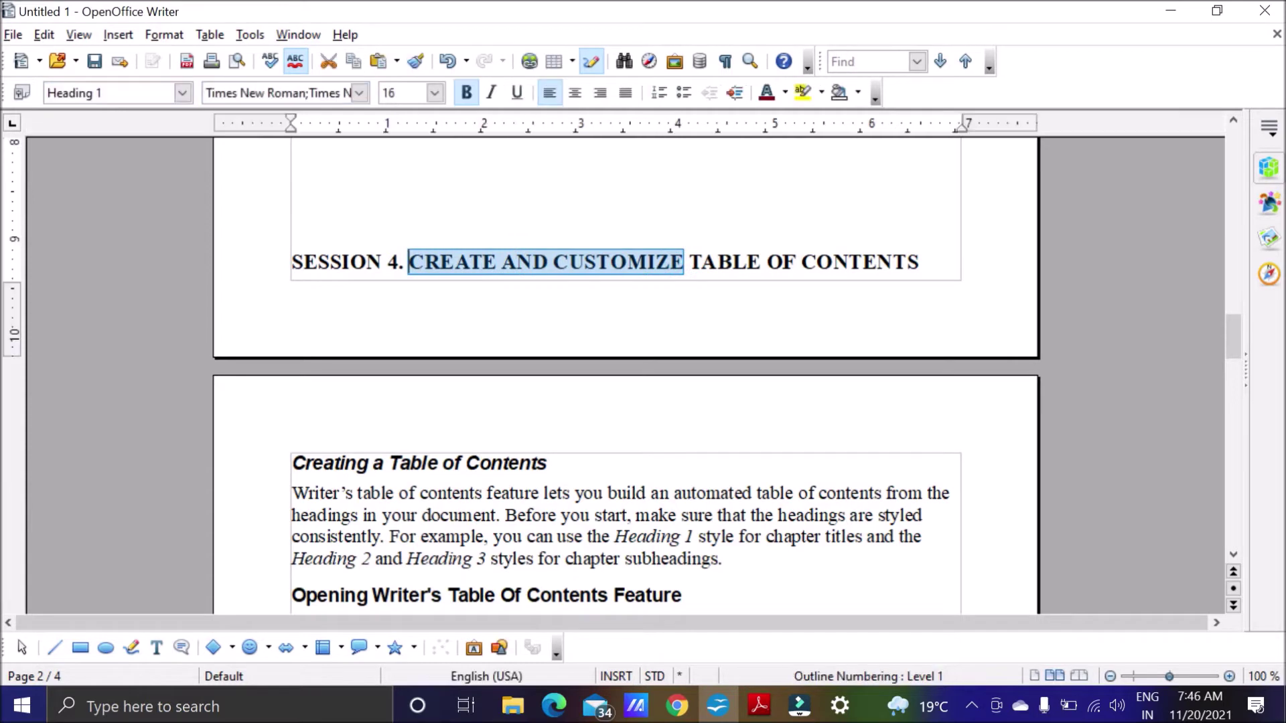
{"action": "type", "text": "CREAT"}
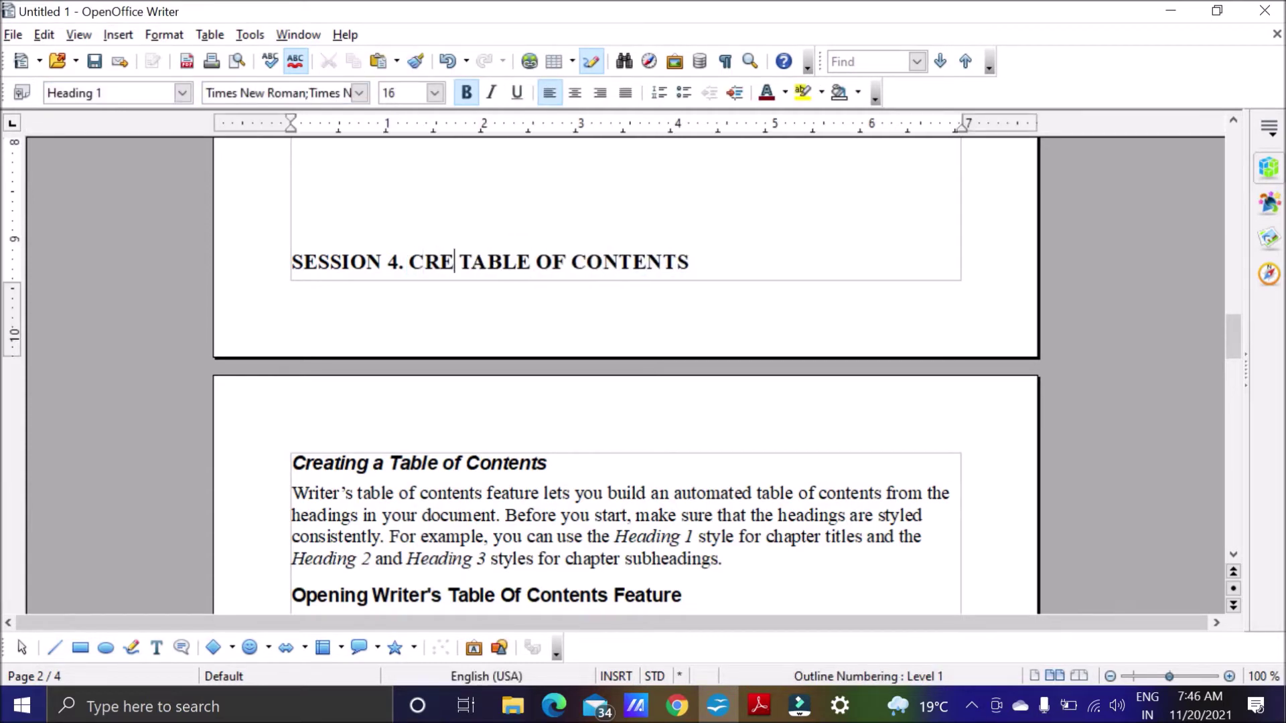
{"action": "type", "text": "ING AND "}
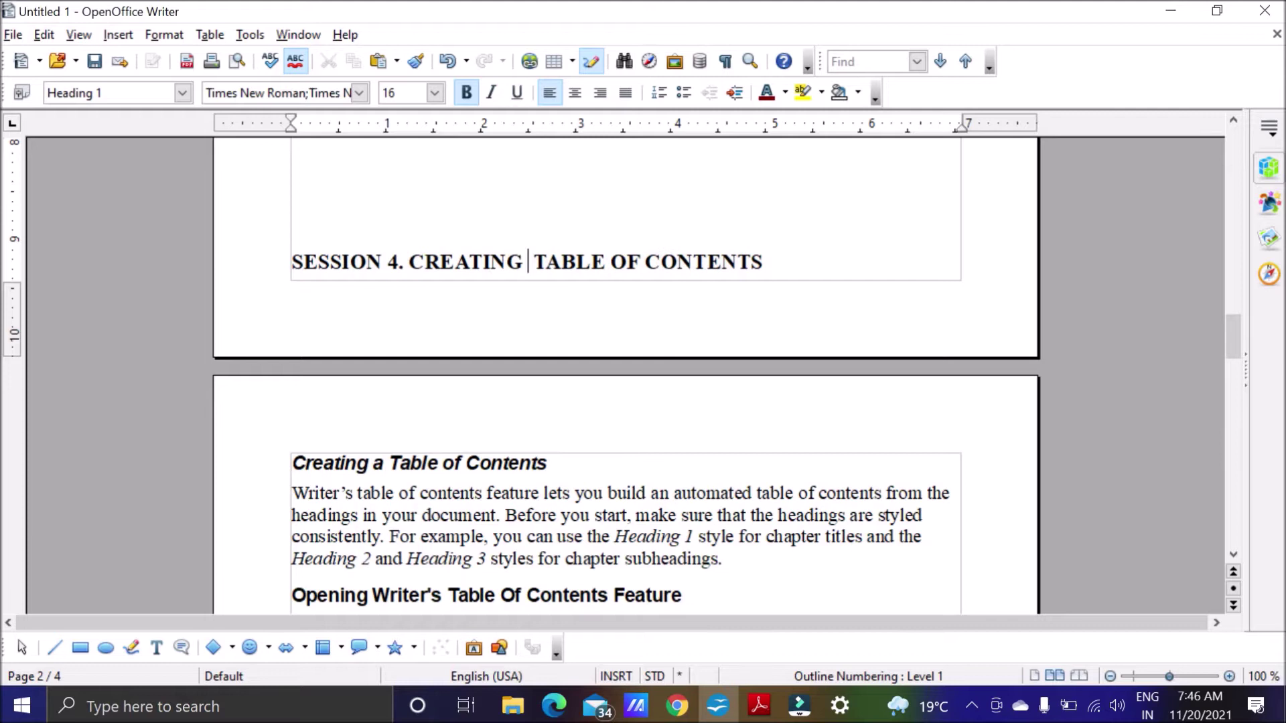
{"action": "type", "text": "CUSTO"}
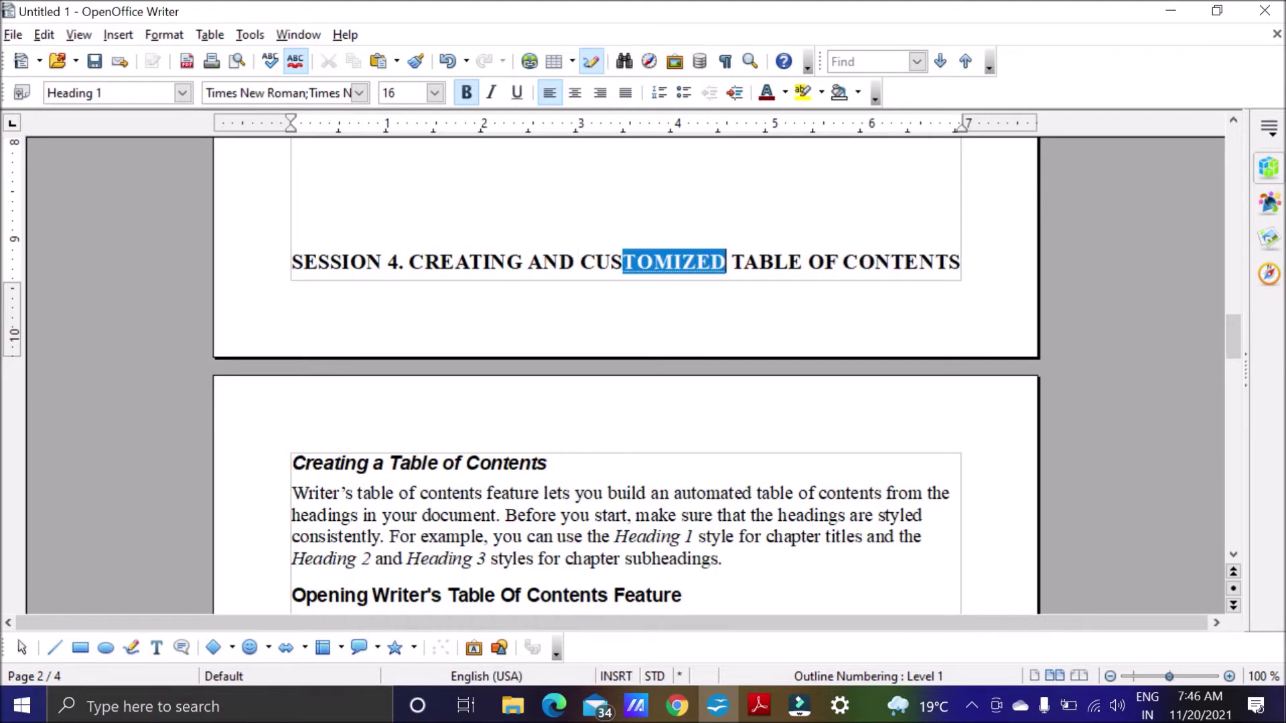
{"action": "type", "text": "MIZING"}
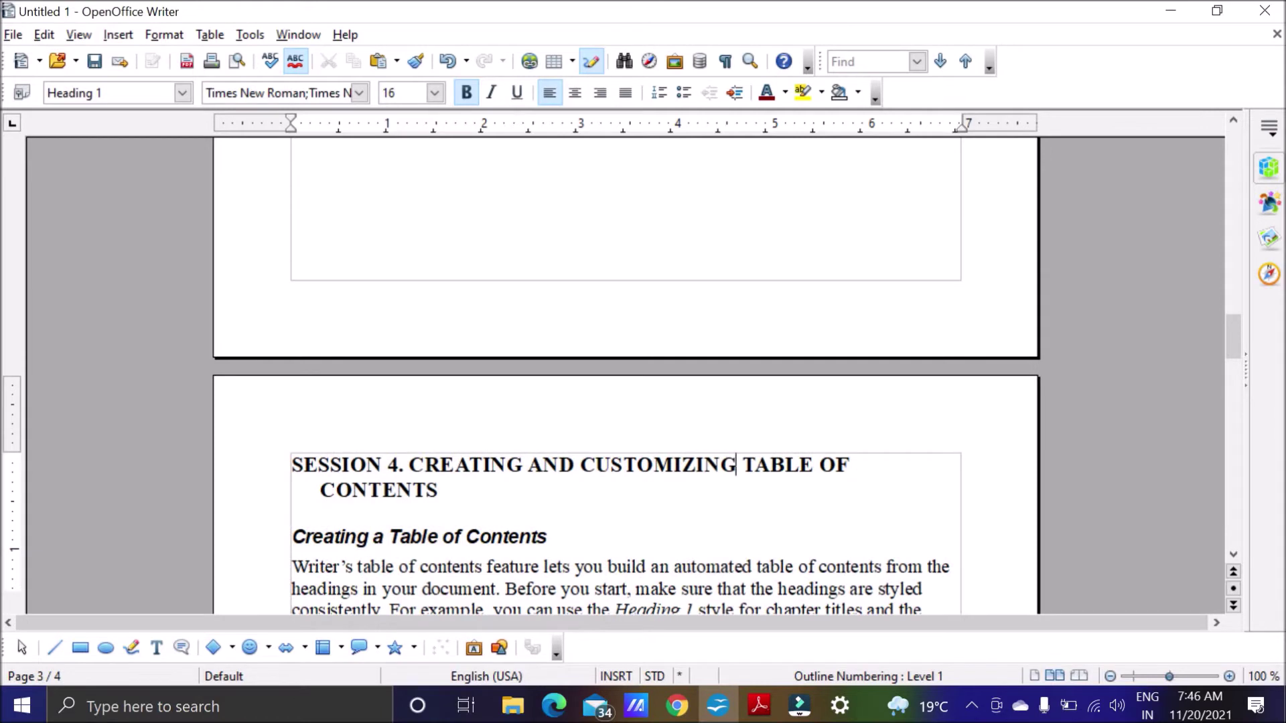
{"action": "left_click", "coordinate": [444, 490]}
{"action": "key", "text": "BackSpace"}
Update the table of contents on page 1 and check its Session 4 entry against the edited title.
{"action": "scroll", "coordinate": [627, 501], "scroll_direction": "up", "scroll_amount": 7}
{"action": "scroll", "coordinate": [627, 375], "scroll_direction": "up", "scroll_amount": 10}
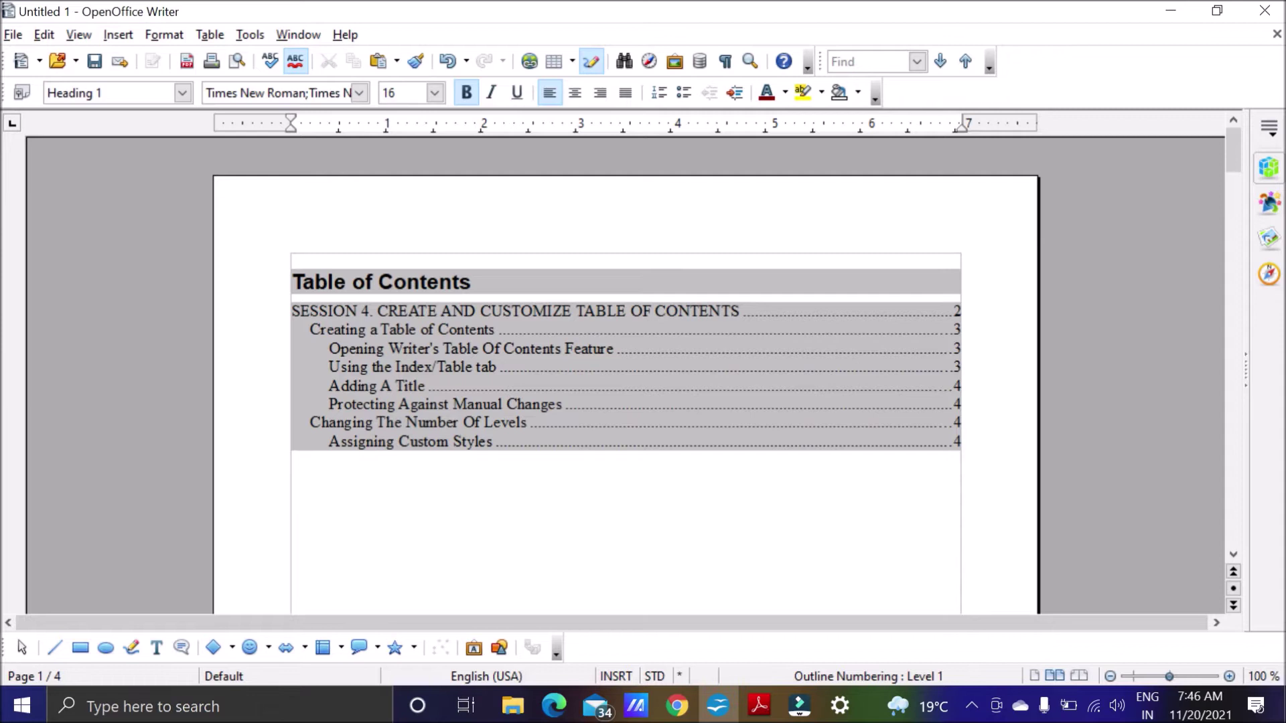
{"action": "right_click", "coordinate": [576, 394]}
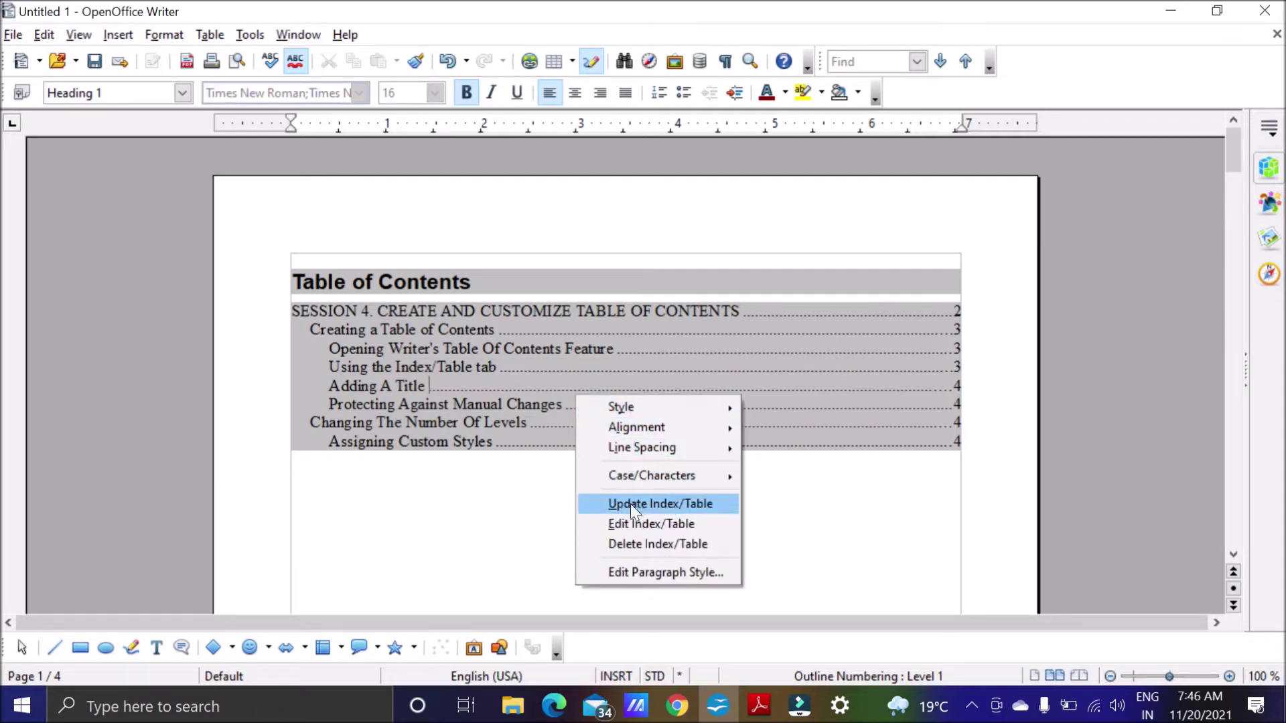
{"action": "left_click", "coordinate": [657, 505]}
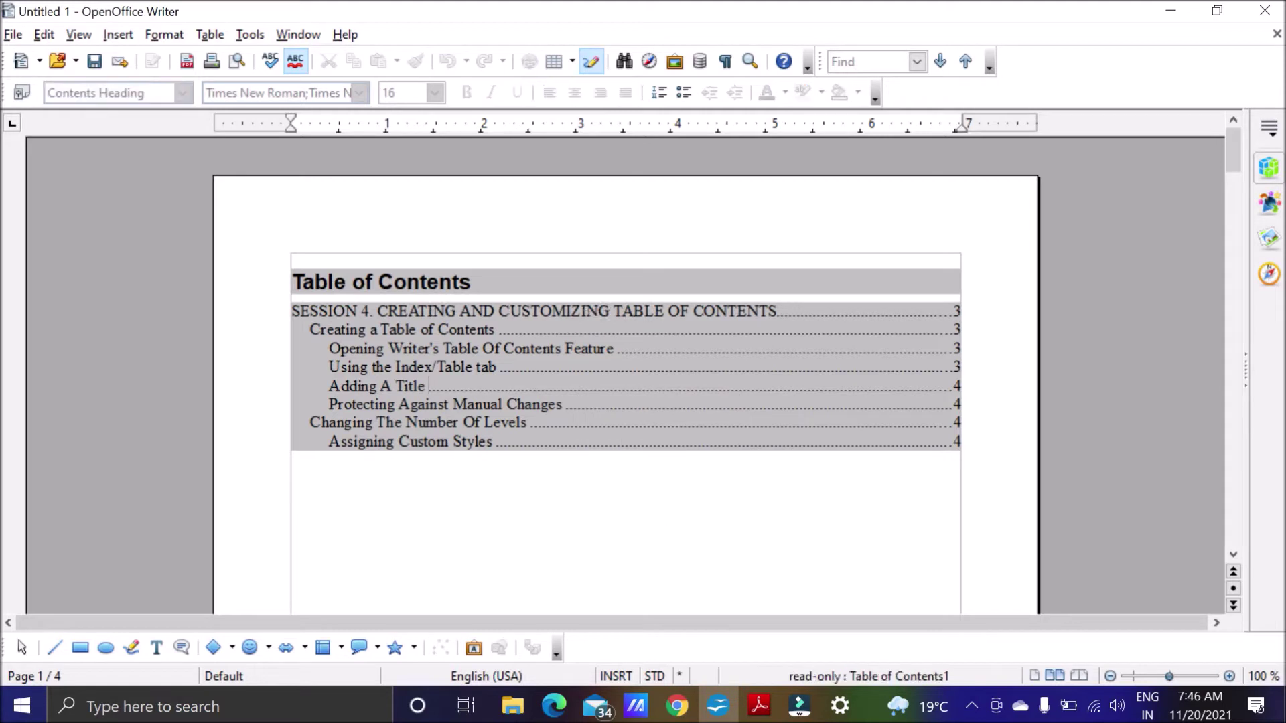
{"action": "left_click_drag", "start_coordinate": [377, 311], "coordinate": [777, 311]}
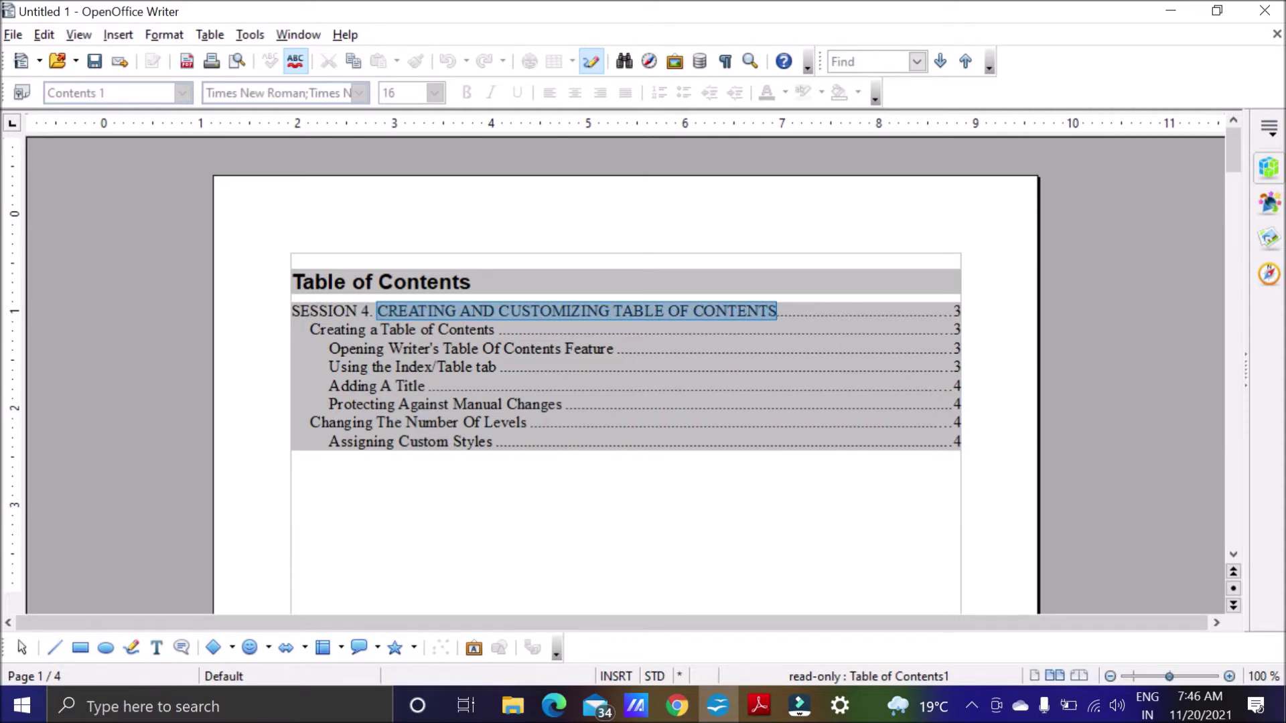
Switch to Adobe Reader and review the Update Index/Table instruction, Figure 1.14 and the section on using the Index/Table tab.
{"action": "left_click", "coordinate": [761, 697]}
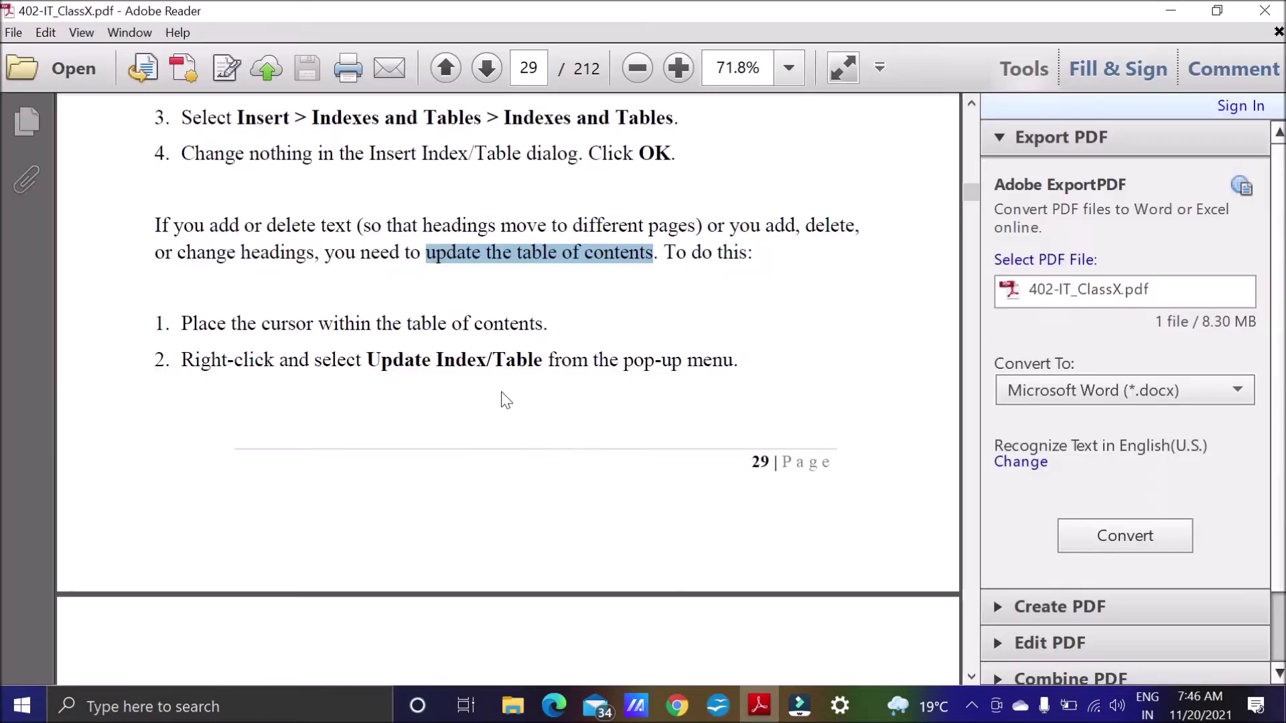
{"action": "left_click_drag", "start_coordinate": [369, 361], "coordinate": [542, 365]}
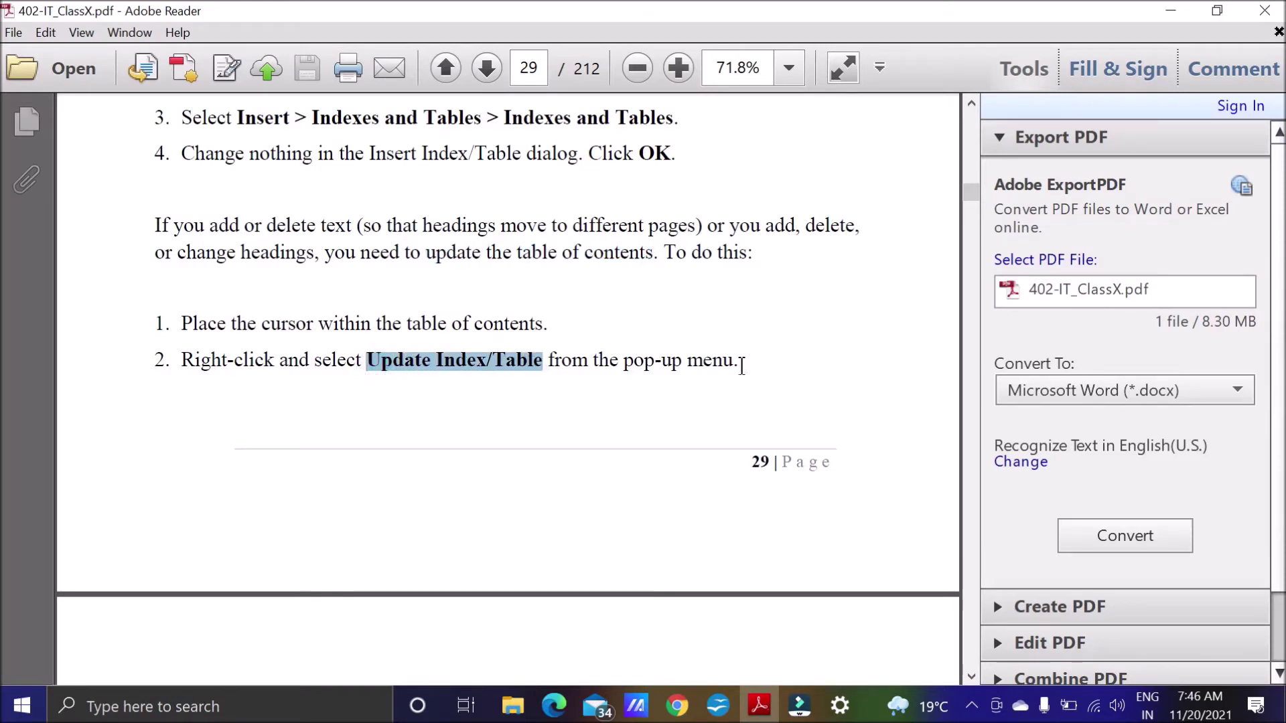
{"action": "scroll", "coordinate": [770, 376], "scroll_direction": "down", "scroll_amount": 1}
{"action": "scroll", "coordinate": [769, 376], "scroll_direction": "down", "scroll_amount": 1}
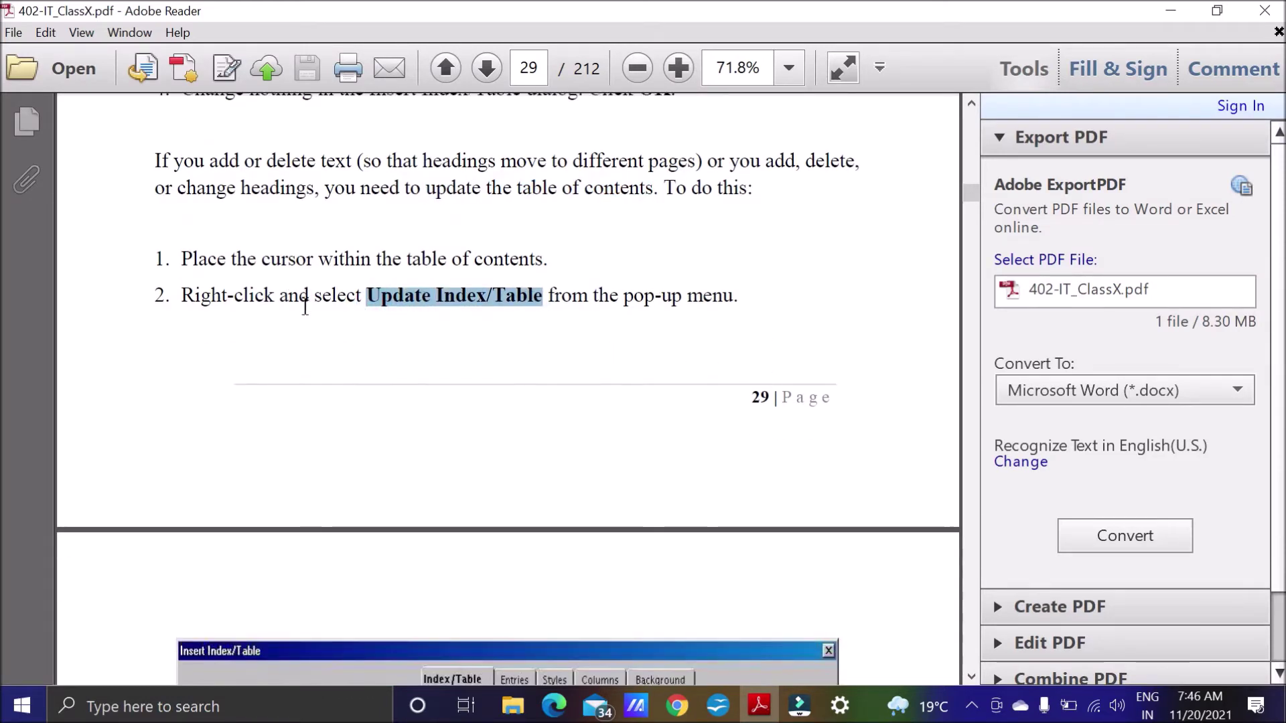
{"action": "scroll", "coordinate": [612, 359], "scroll_direction": "down", "scroll_amount": 6}
{"action": "scroll", "coordinate": [615, 349], "scroll_direction": "down", "scroll_amount": 7}
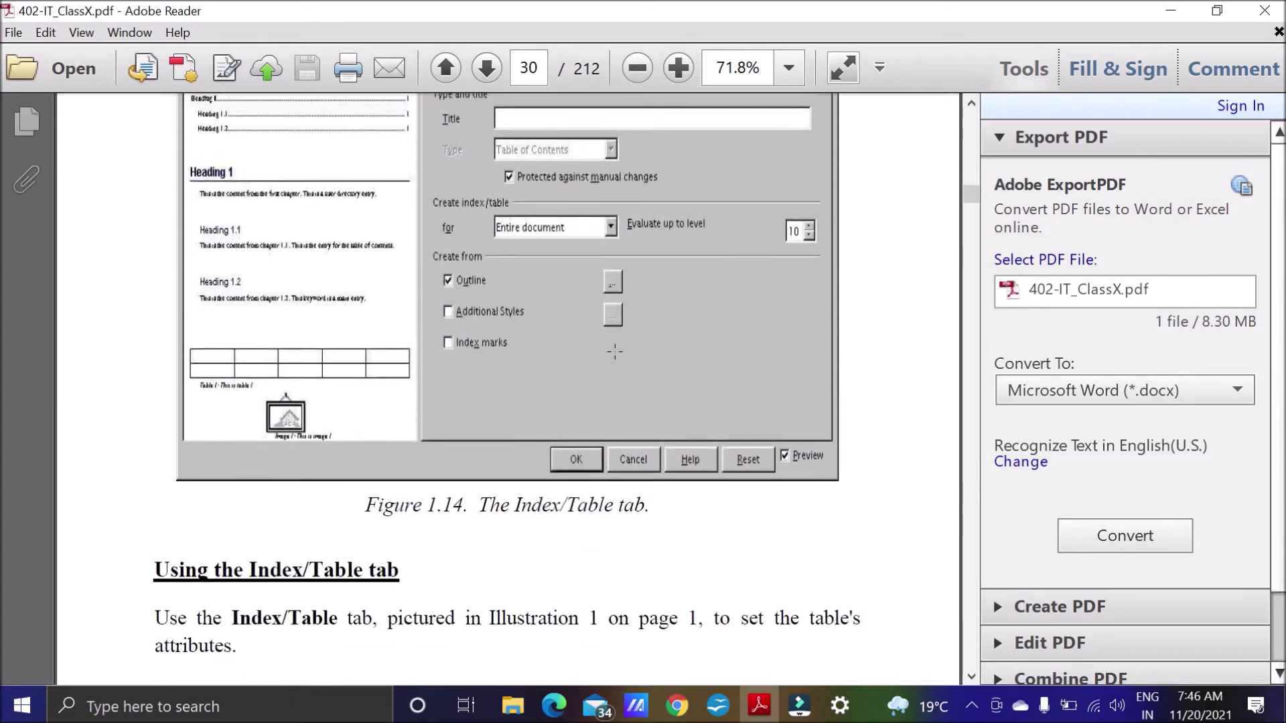
{"action": "scroll", "coordinate": [614, 349], "scroll_direction": "down", "scroll_amount": 2}
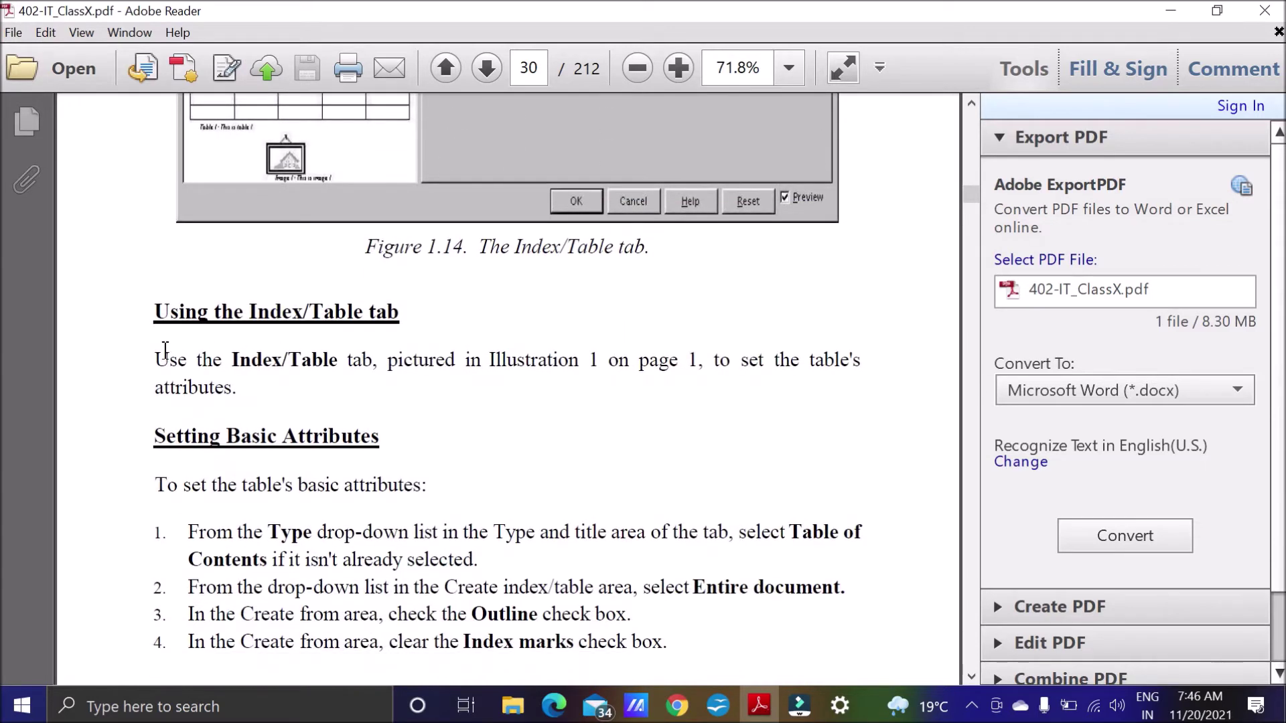
{"action": "left_click", "coordinate": [158, 313]}
{"action": "left_click_drag", "start_coordinate": [158, 314], "coordinate": [402, 316]}
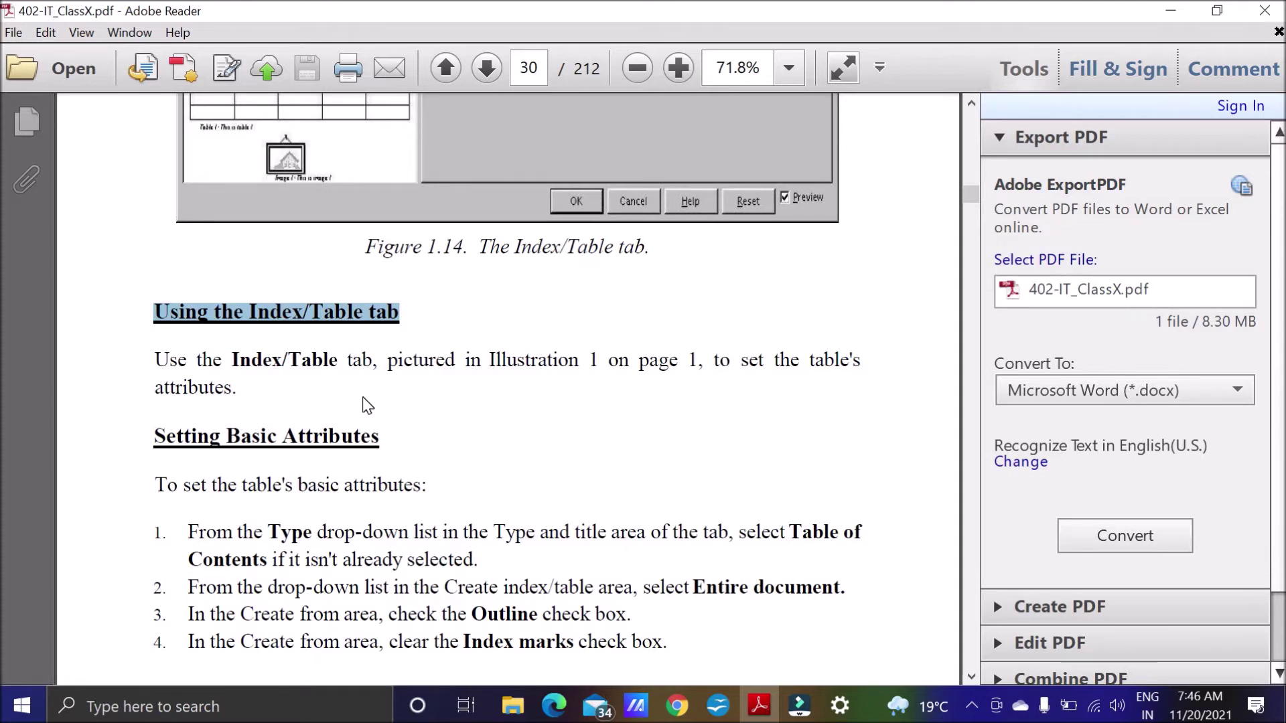
{"action": "scroll", "coordinate": [468, 403], "scroll_direction": "down", "scroll_amount": 1}
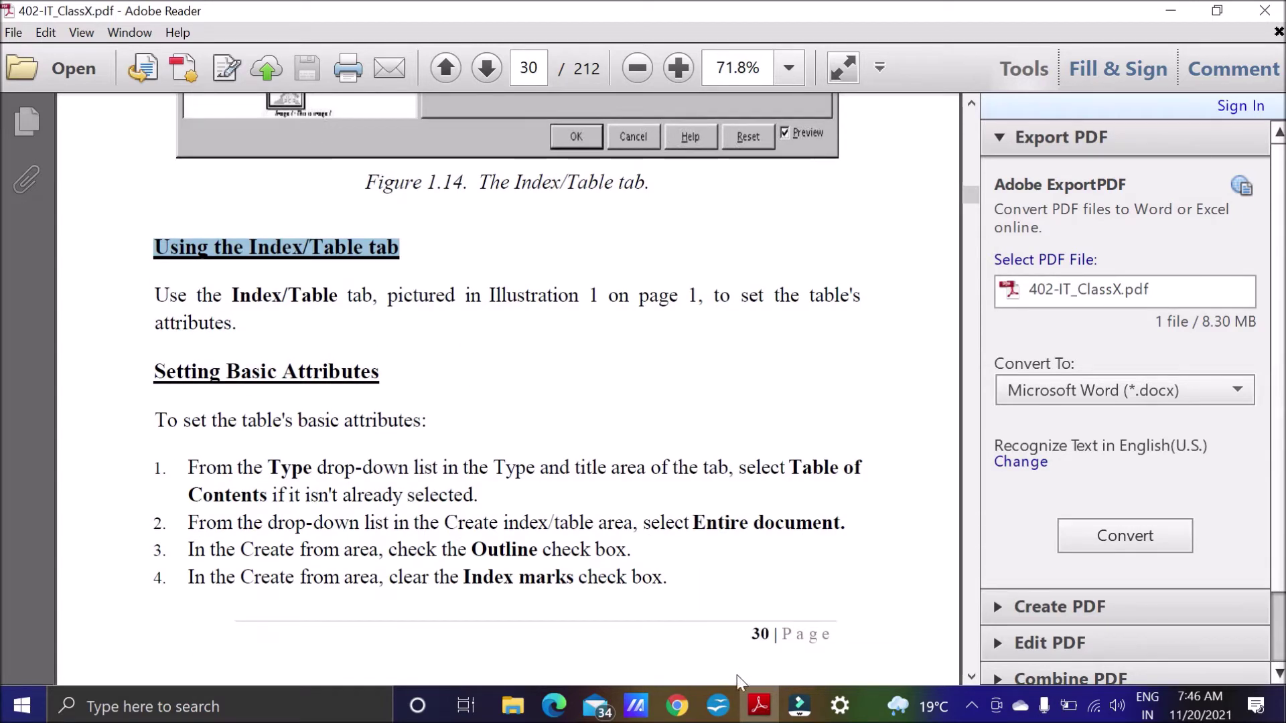
{"action": "scroll", "coordinate": [545, 356], "scroll_direction": "up", "scroll_amount": 8}
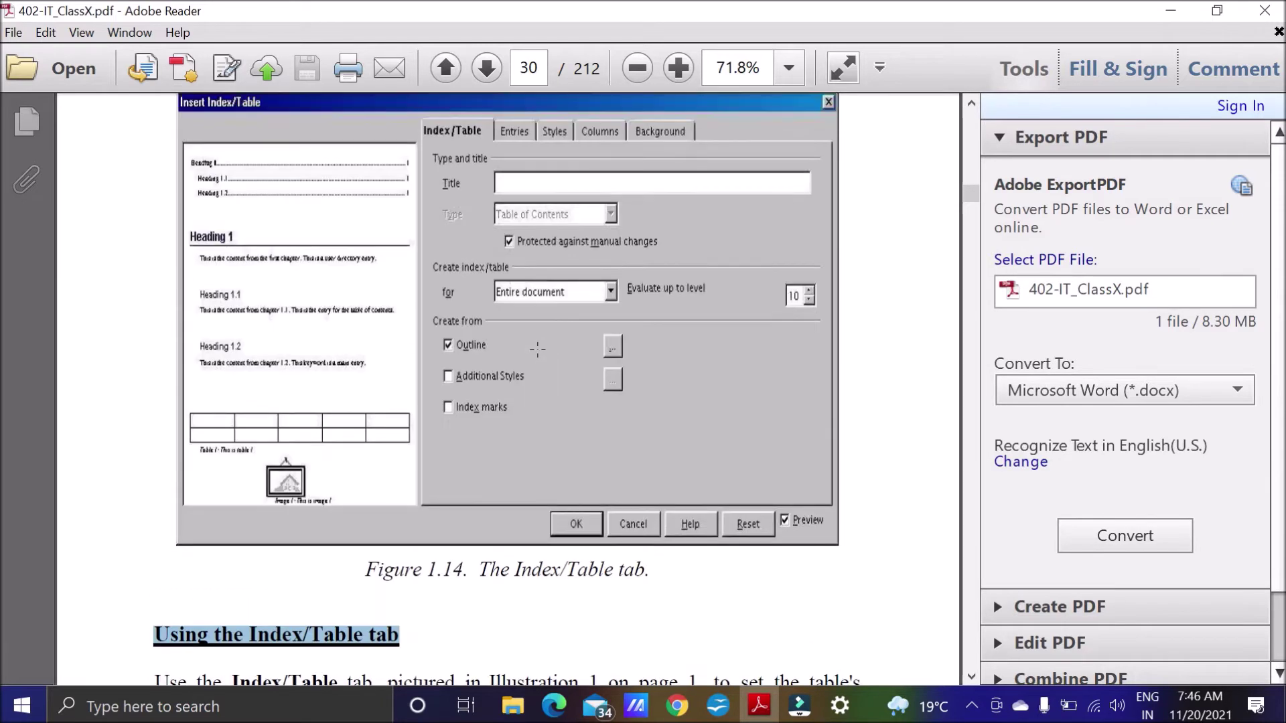
Review the PDF's Setting Basic Attributes section, switch to OpenOffice Writer, and open the table of contents' Index/Table settings for editing.
{"action": "scroll", "coordinate": [432, 316], "scroll_direction": "down", "scroll_amount": 5}
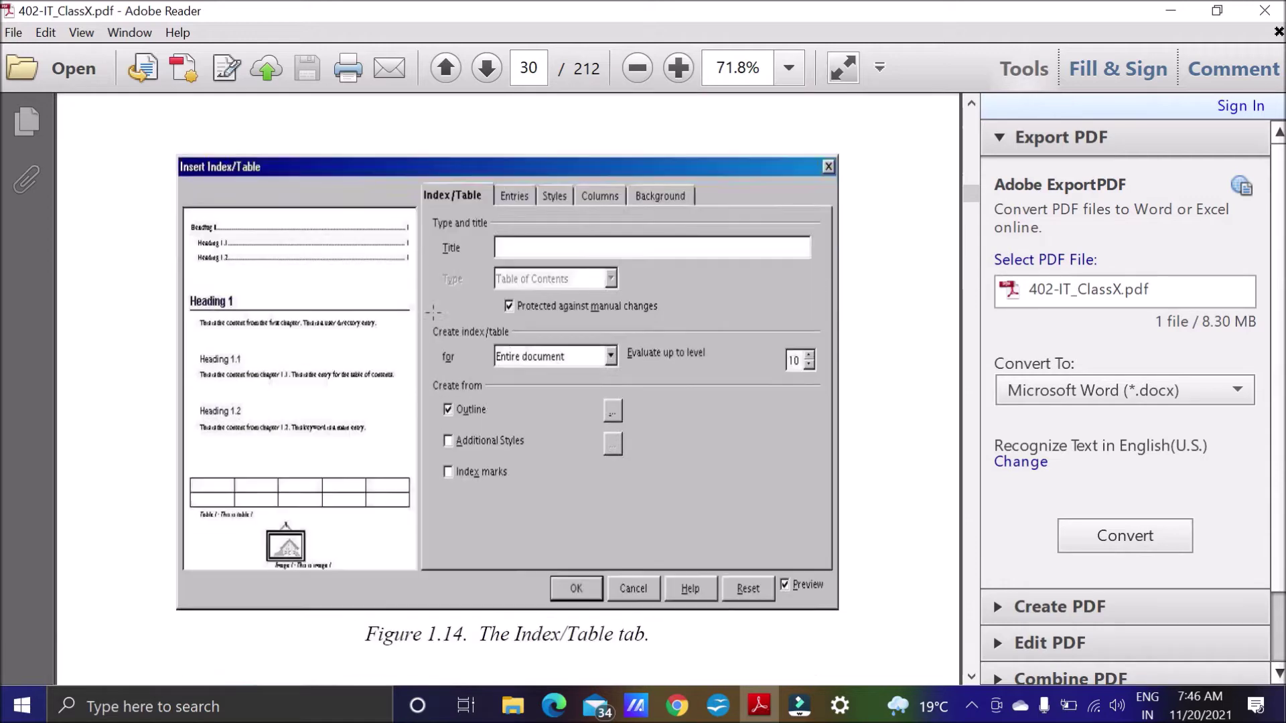
{"action": "scroll", "coordinate": [433, 316], "scroll_direction": "down", "scroll_amount": 3}
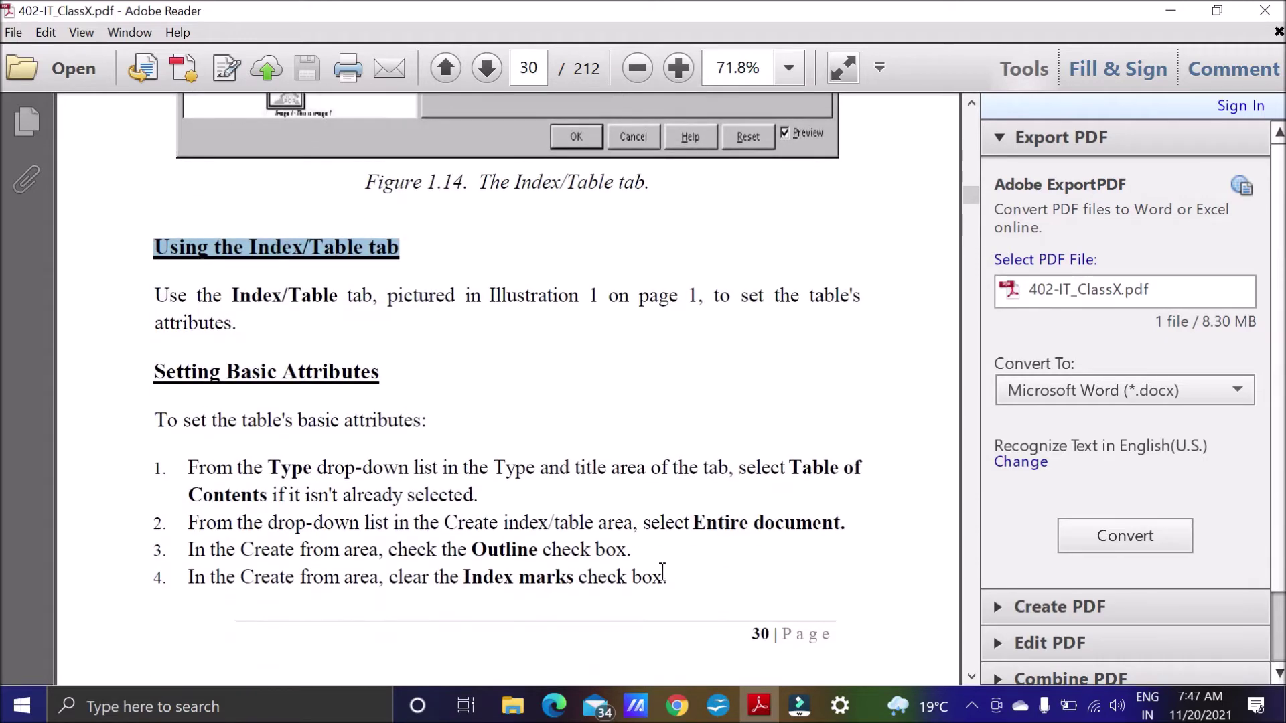
{"action": "left_click", "coordinate": [714, 705]}
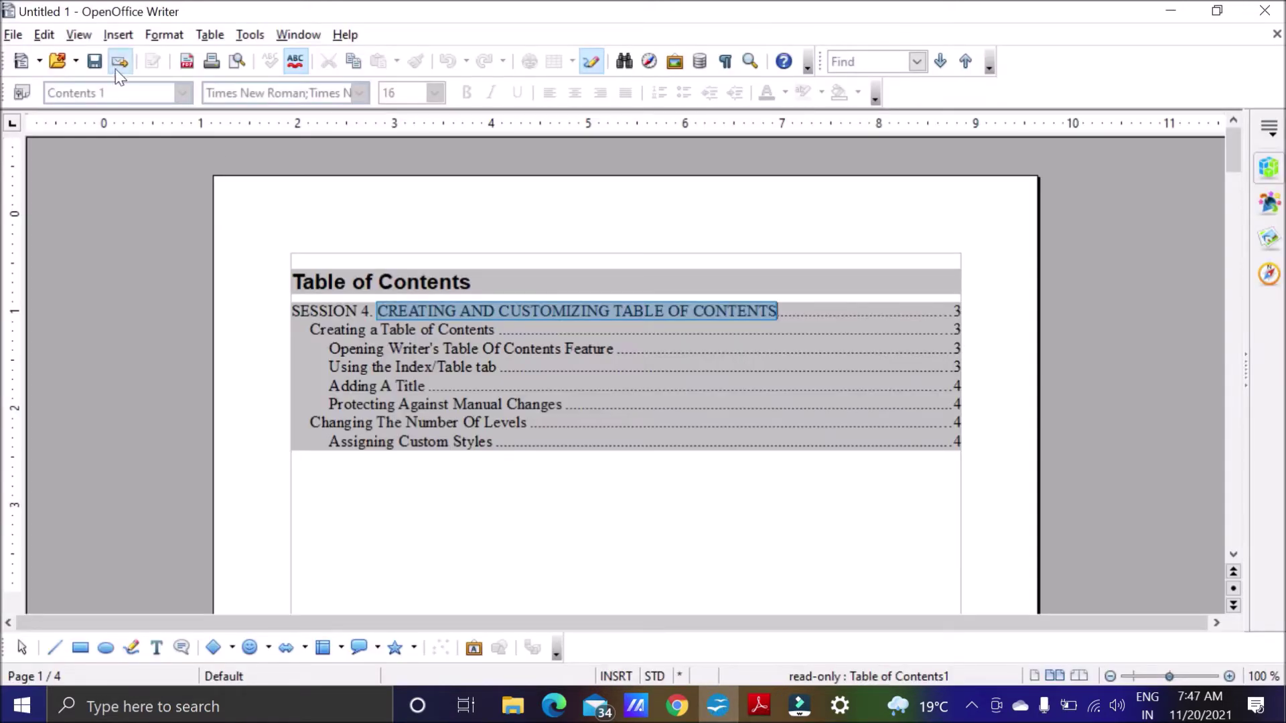
{"action": "right_click", "coordinate": [518, 376]}
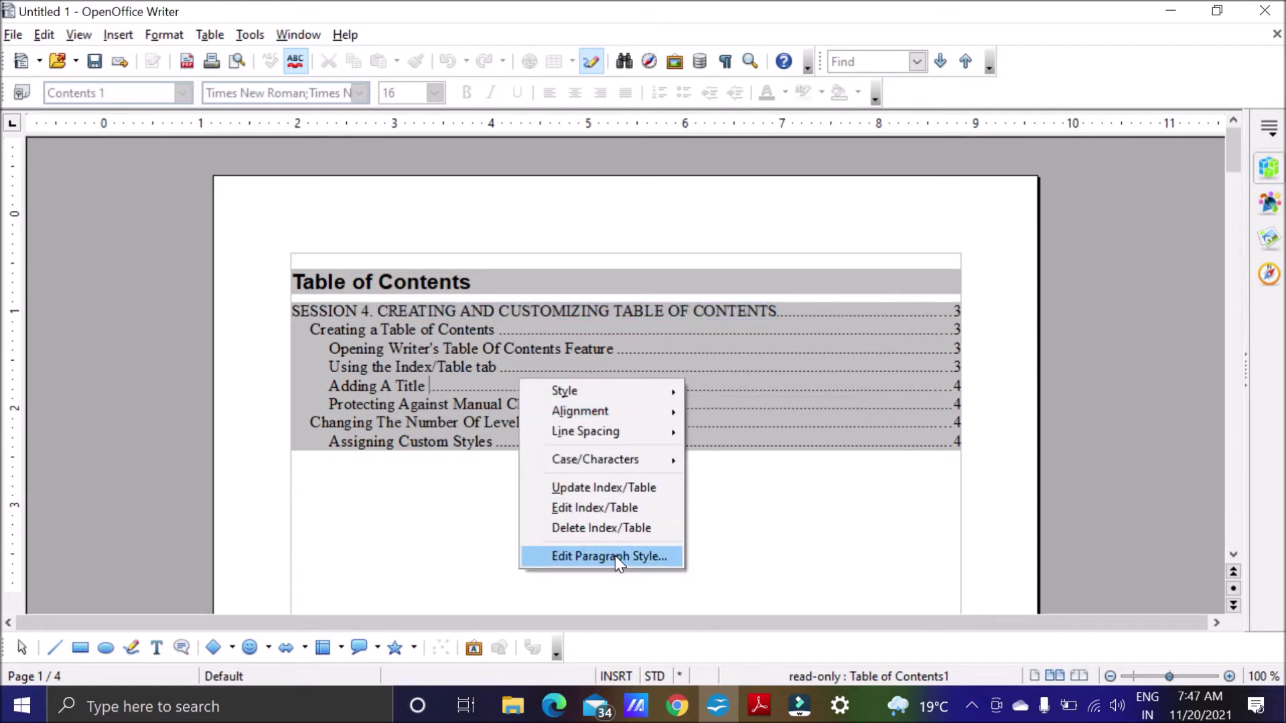
{"action": "left_click", "coordinate": [629, 507]}
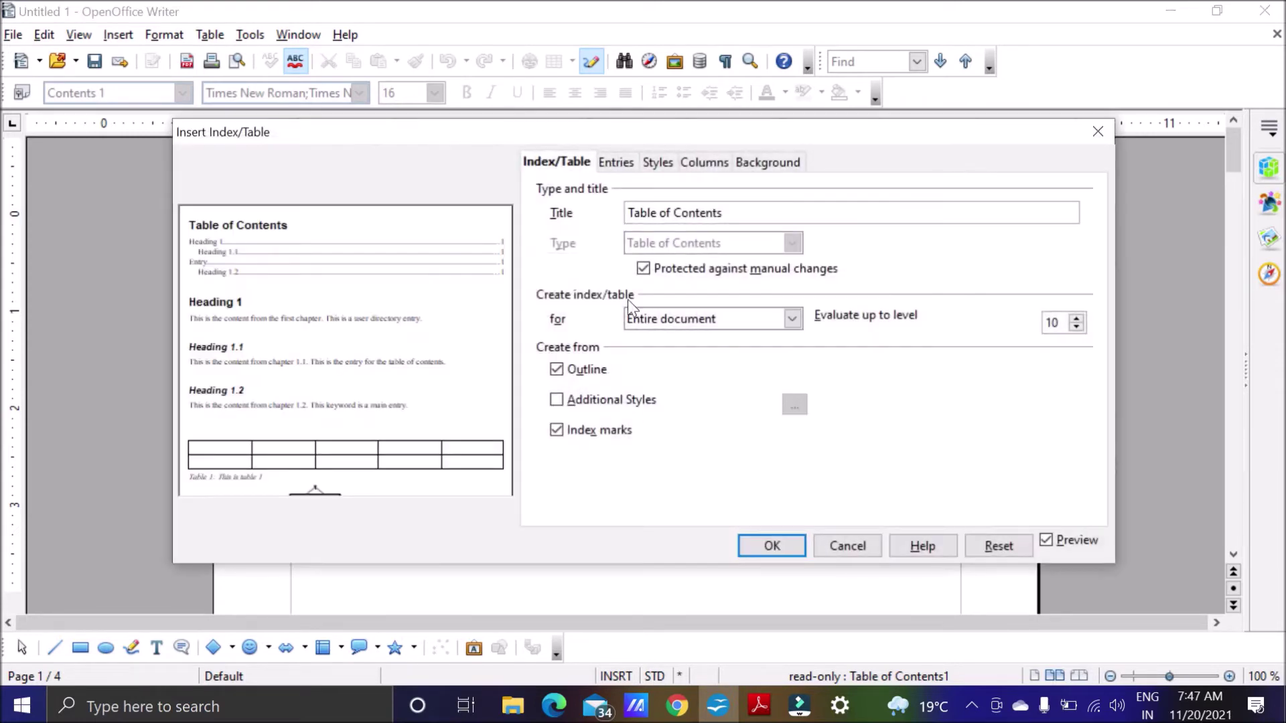
{"action": "left_click_drag", "start_coordinate": [654, 137], "coordinate": [620, 97]}
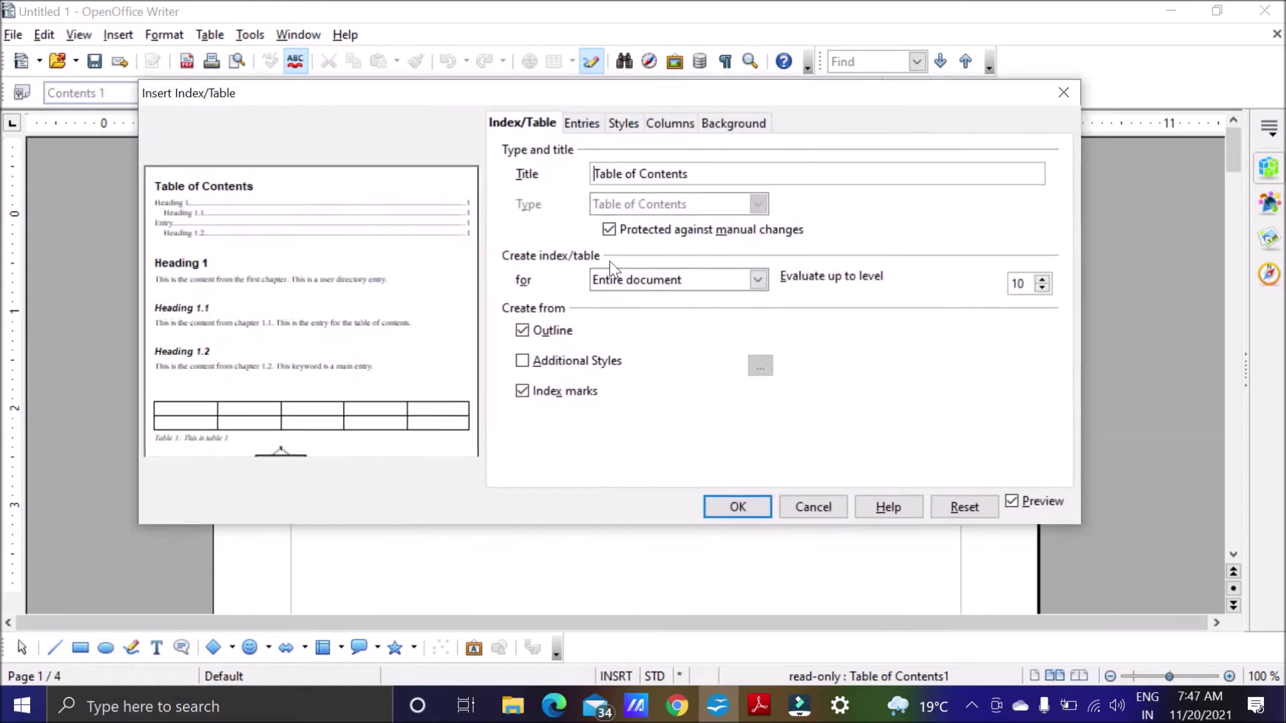
Read the Setting Basic Attributes steps in Adobe Reader, highlight the word "Type", and check the Type setting in Writer's Insert Index/Table dialog.
{"action": "left_click", "coordinate": [759, 705]}
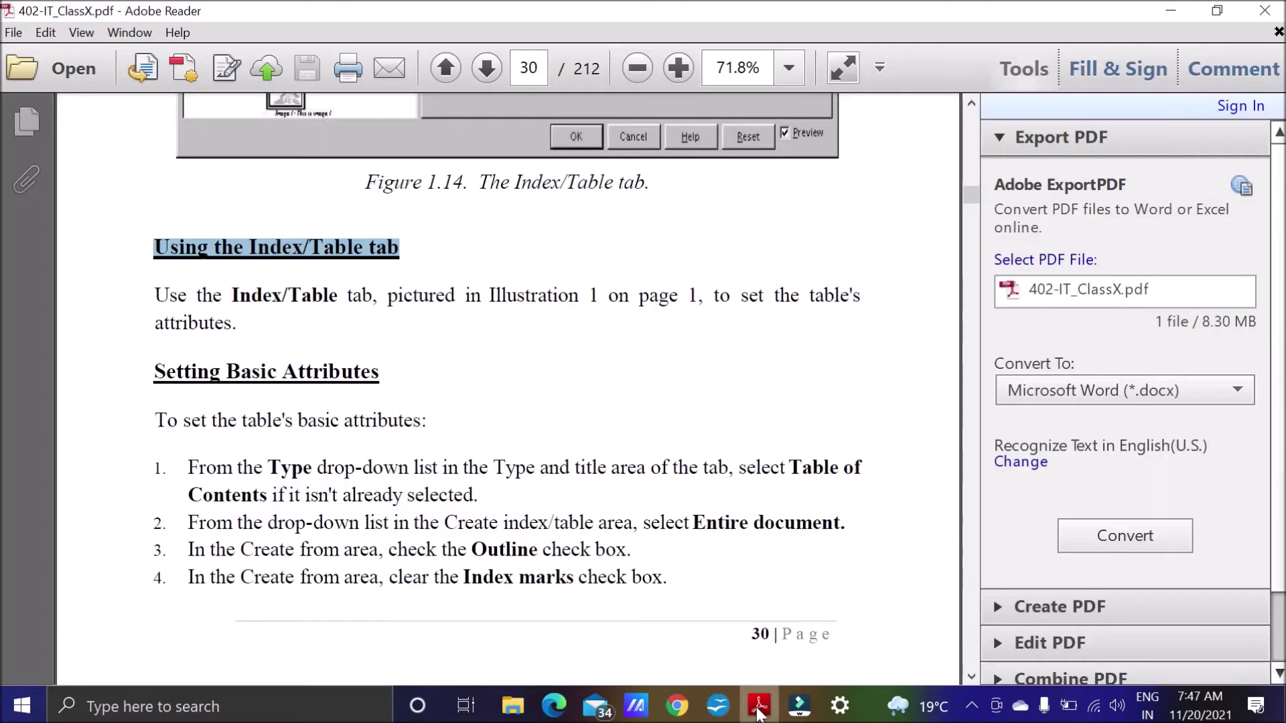
{"action": "scroll", "coordinate": [562, 439], "scroll_direction": "down", "scroll_amount": 5}
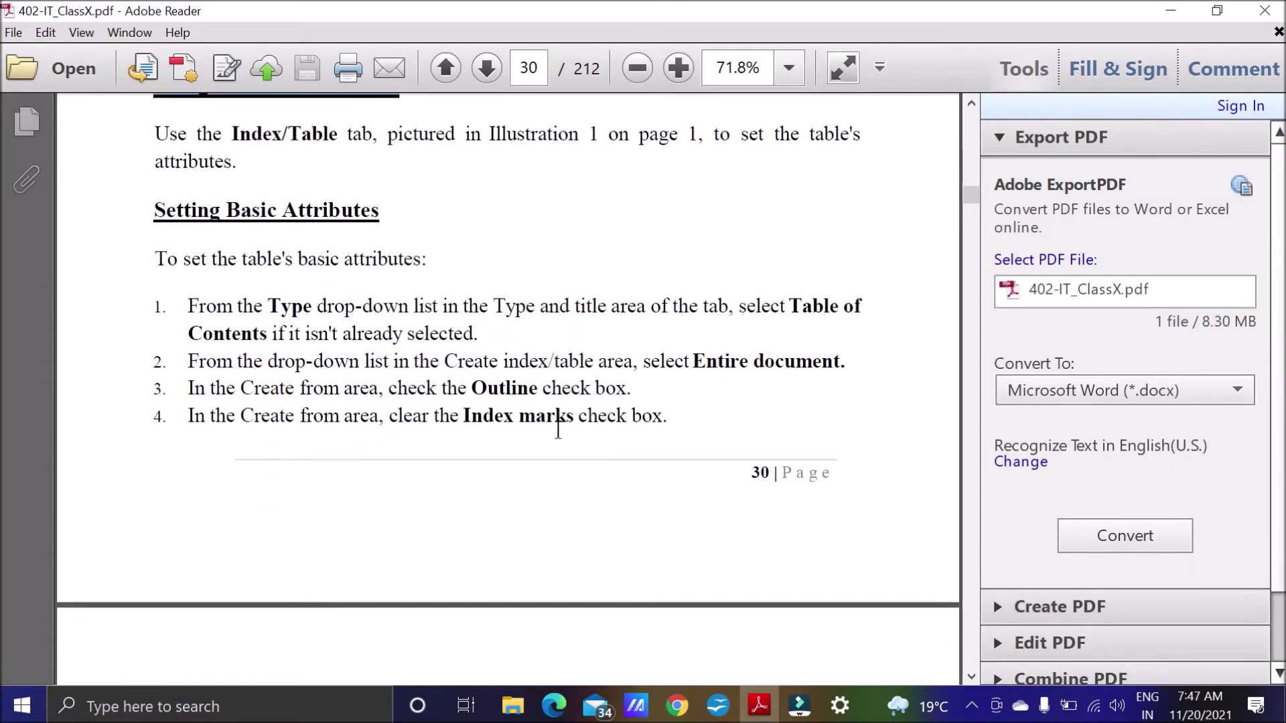
{"action": "scroll", "coordinate": [472, 423], "scroll_direction": "down", "scroll_amount": 2}
{"action": "scroll", "coordinate": [473, 427], "scroll_direction": "down", "scroll_amount": 1}
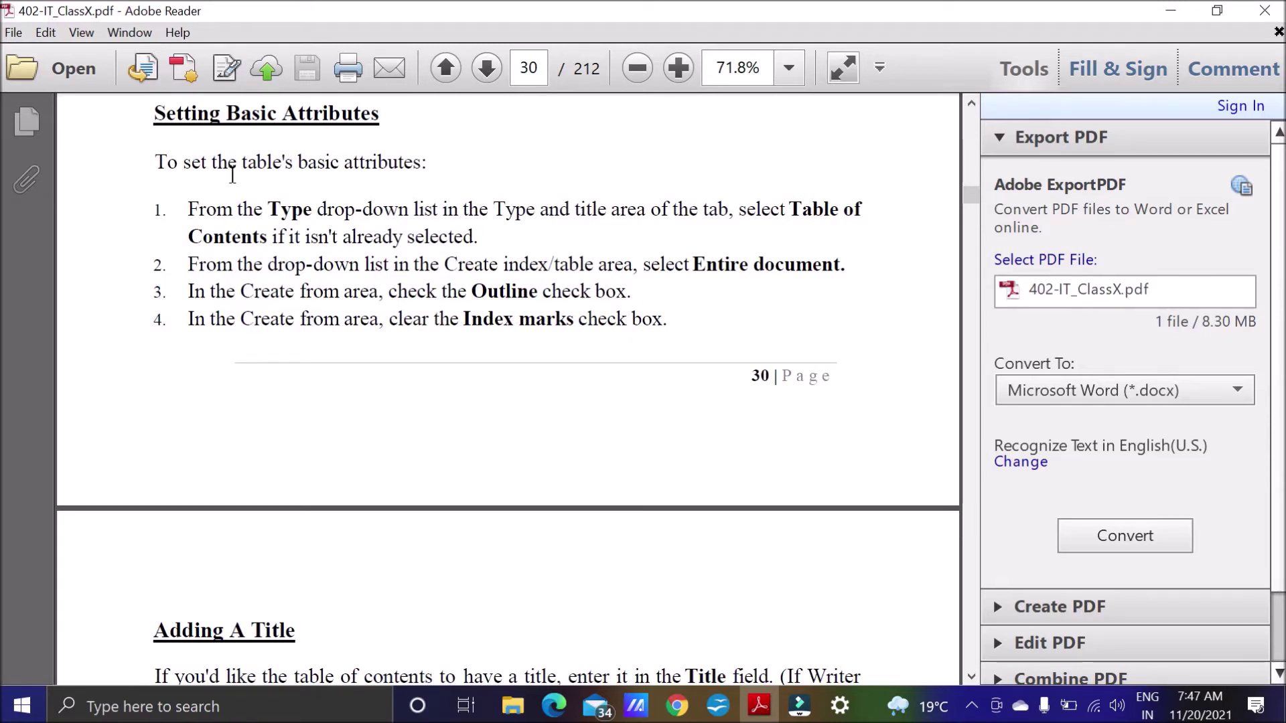
{"action": "left_click", "coordinate": [973, 707]}
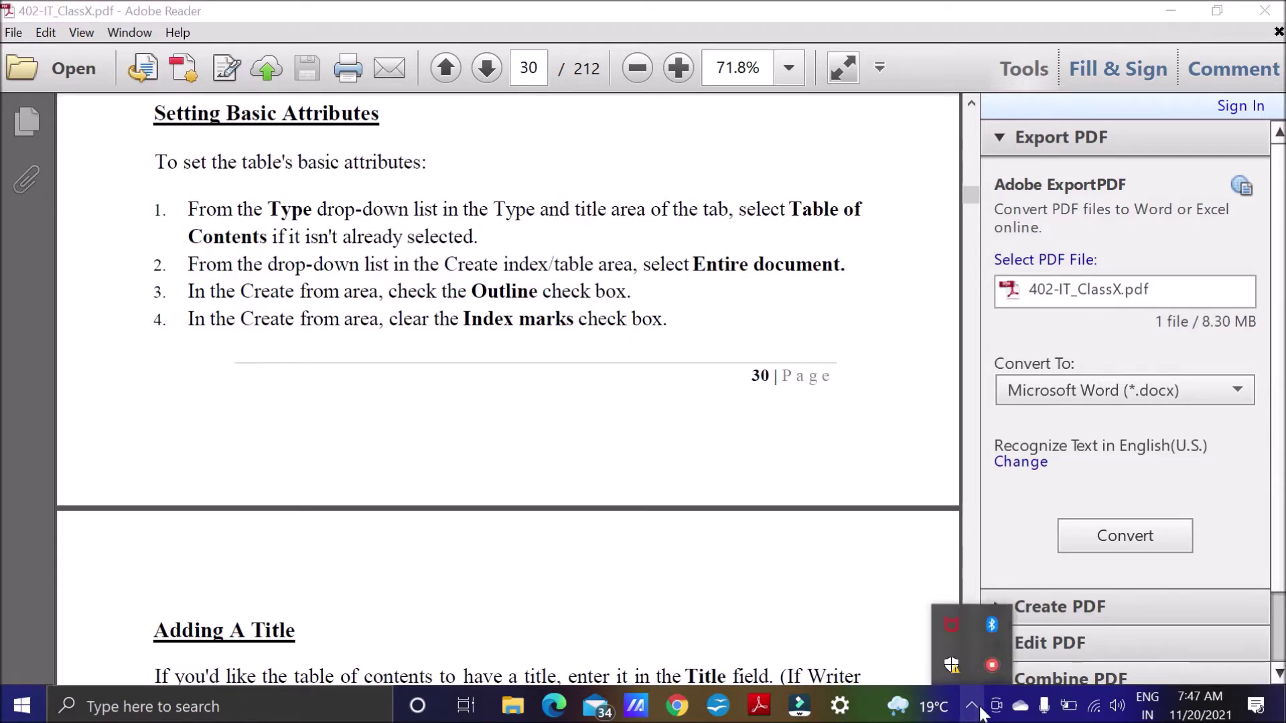
{"action": "left_click", "coordinate": [829, 588]}
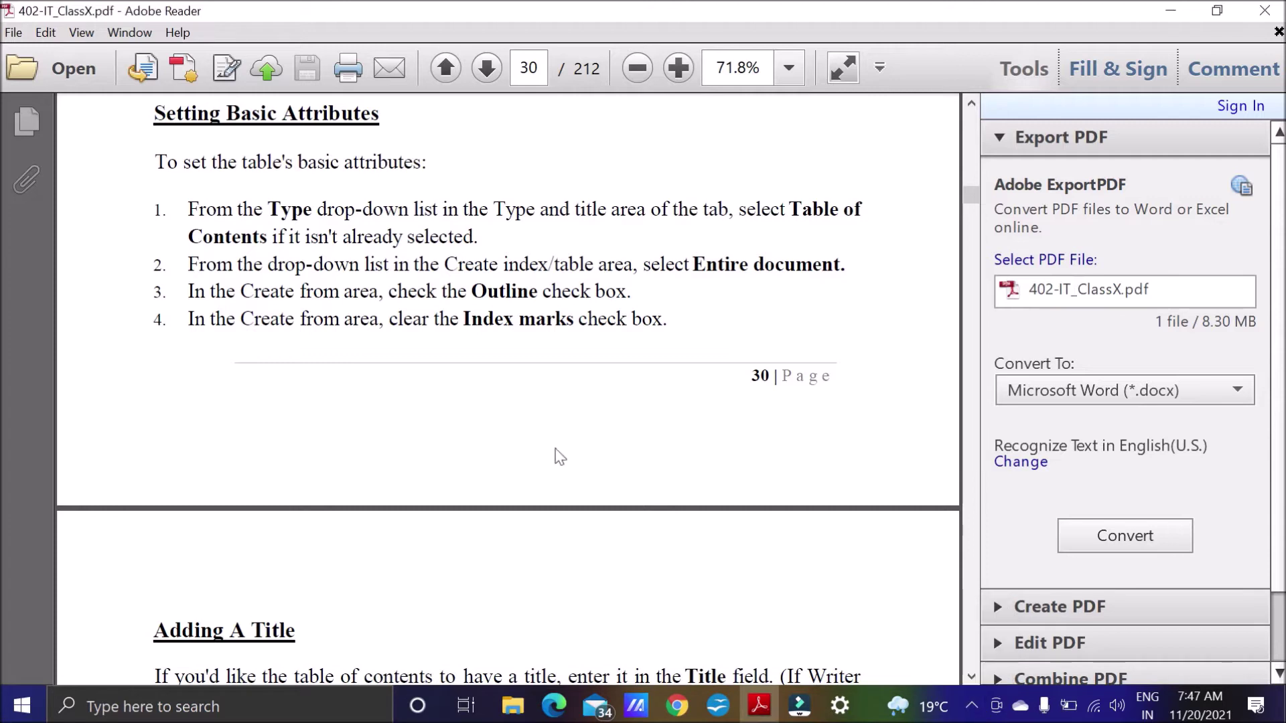
{"action": "left_click", "coordinate": [269, 210]}
{"action": "left_click_drag", "start_coordinate": [269, 211], "coordinate": [312, 212]}
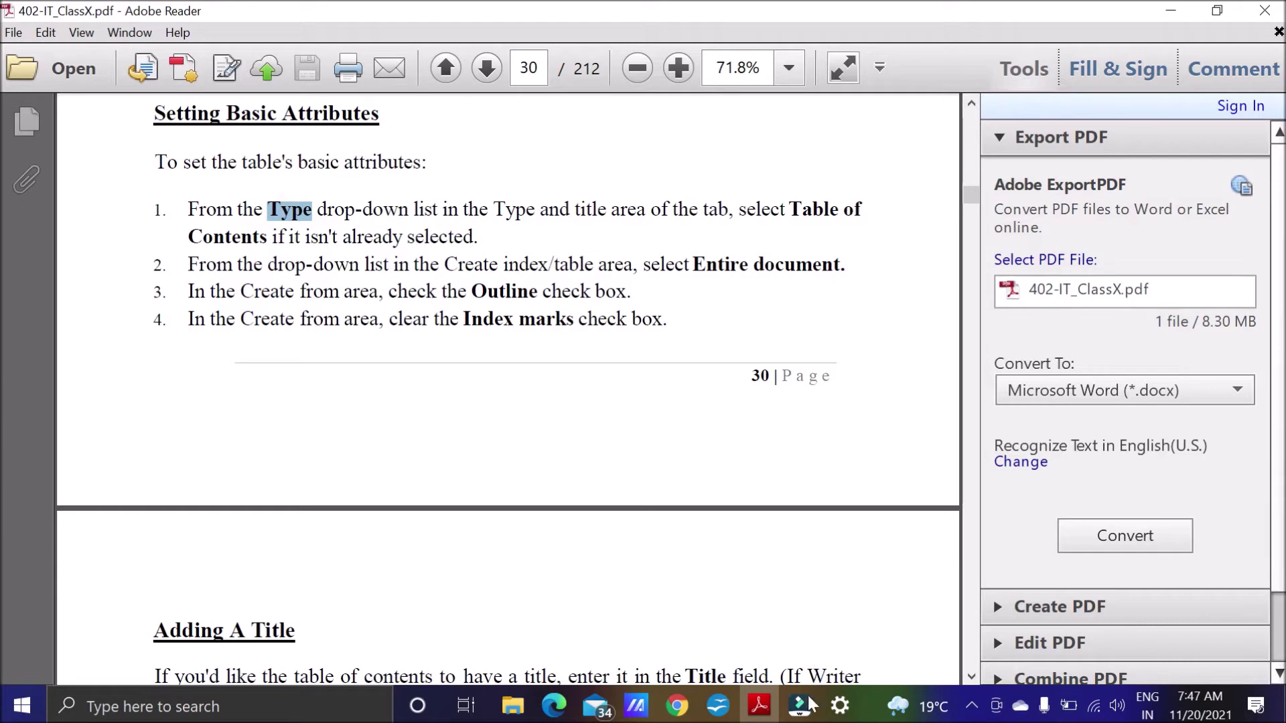
{"action": "left_click", "coordinate": [735, 703]}
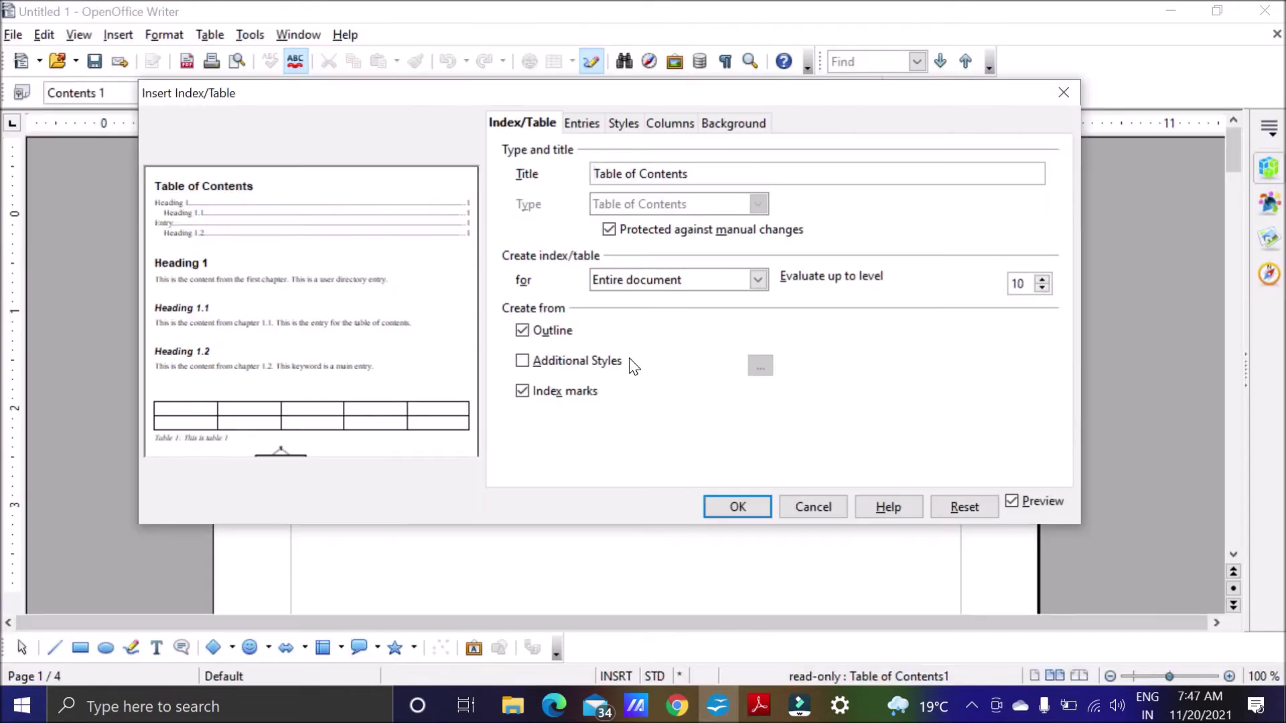
{"action": "left_click", "coordinate": [757, 203]}
Return to Adobe Reader and read the instructions on choosing Table of Contents as the type and Entire document as the scope.
{"action": "left_click", "coordinate": [759, 705]}
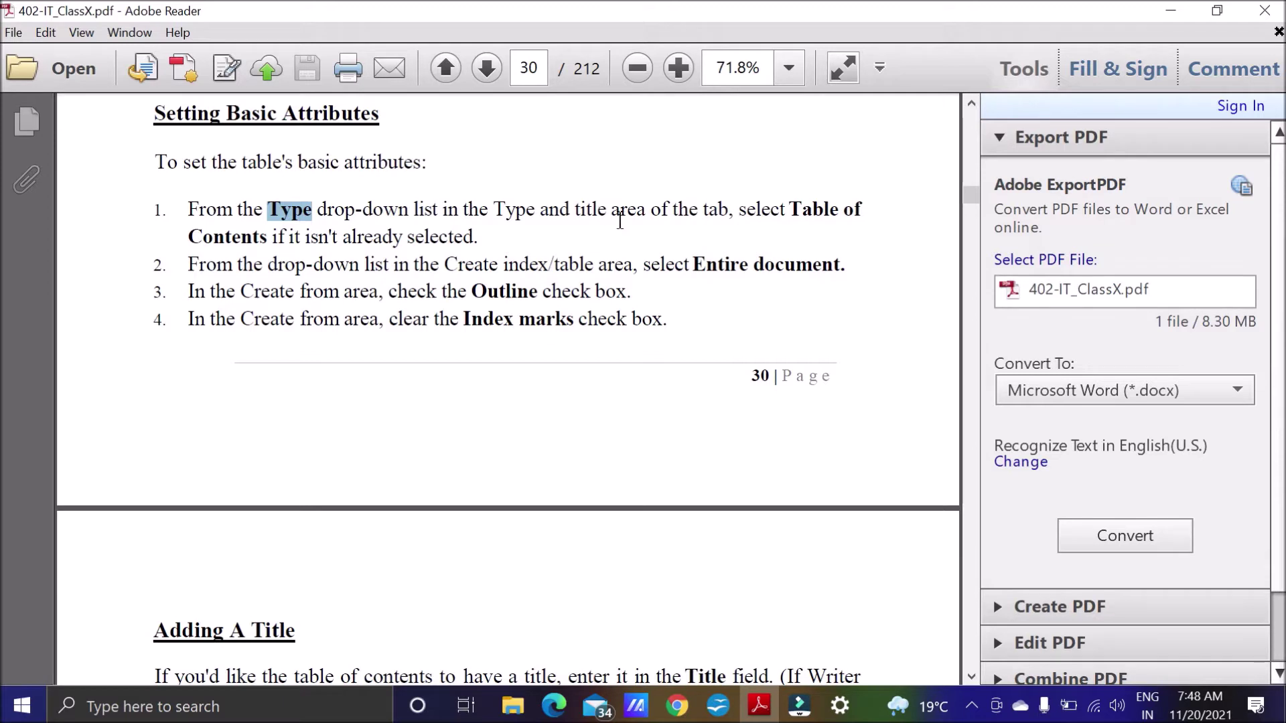
{"action": "left_click_drag", "start_coordinate": [788, 213], "coordinate": [880, 215]}
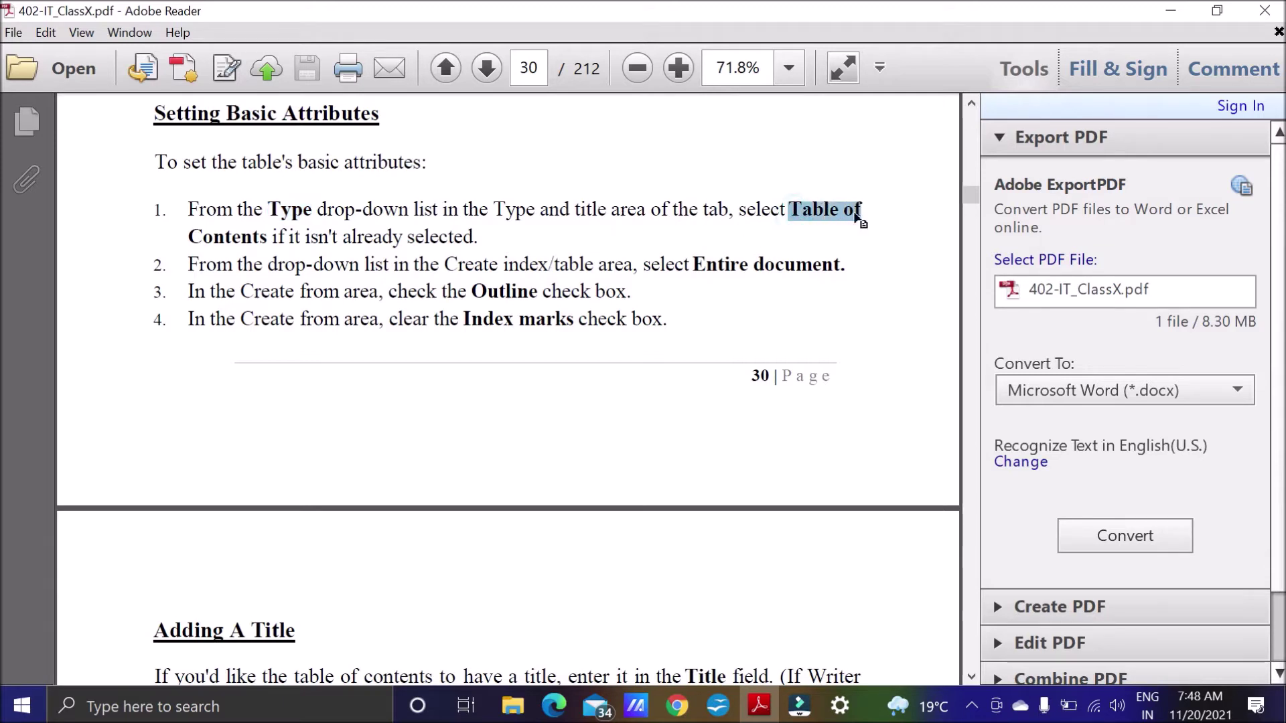
{"action": "left_click_drag", "start_coordinate": [271, 236], "coordinate": [190, 235]}
{"action": "scroll", "coordinate": [516, 250], "scroll_direction": "down", "scroll_amount": 2}
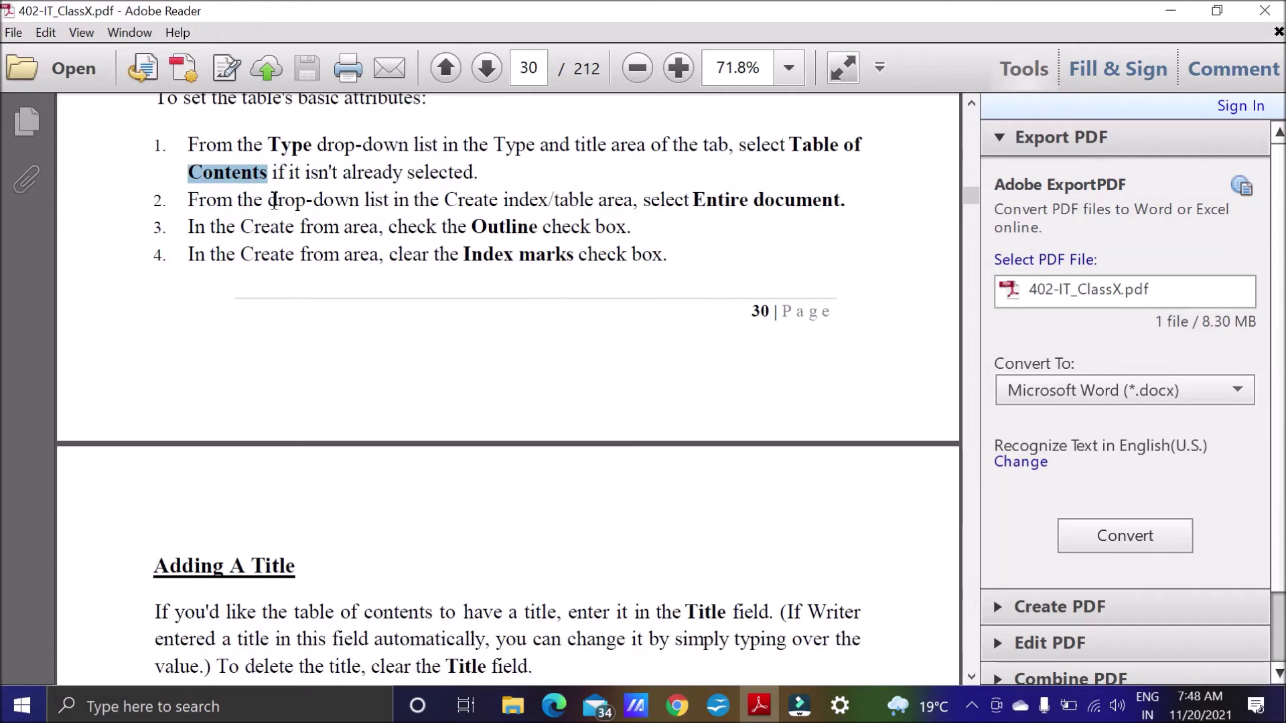
{"action": "left_click_drag", "start_coordinate": [268, 201], "coordinate": [630, 200]}
{"action": "left_click", "coordinate": [874, 209]}
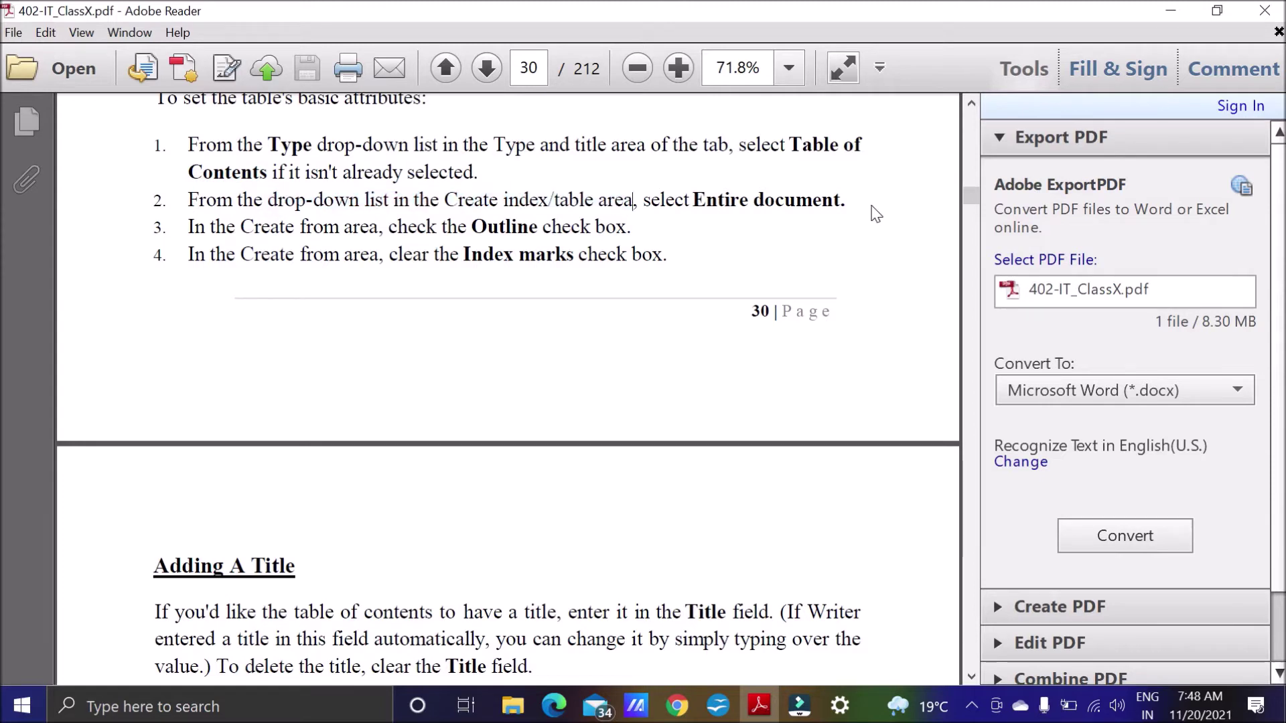
{"action": "left_click_drag", "start_coordinate": [850, 201], "coordinate": [696, 201]}
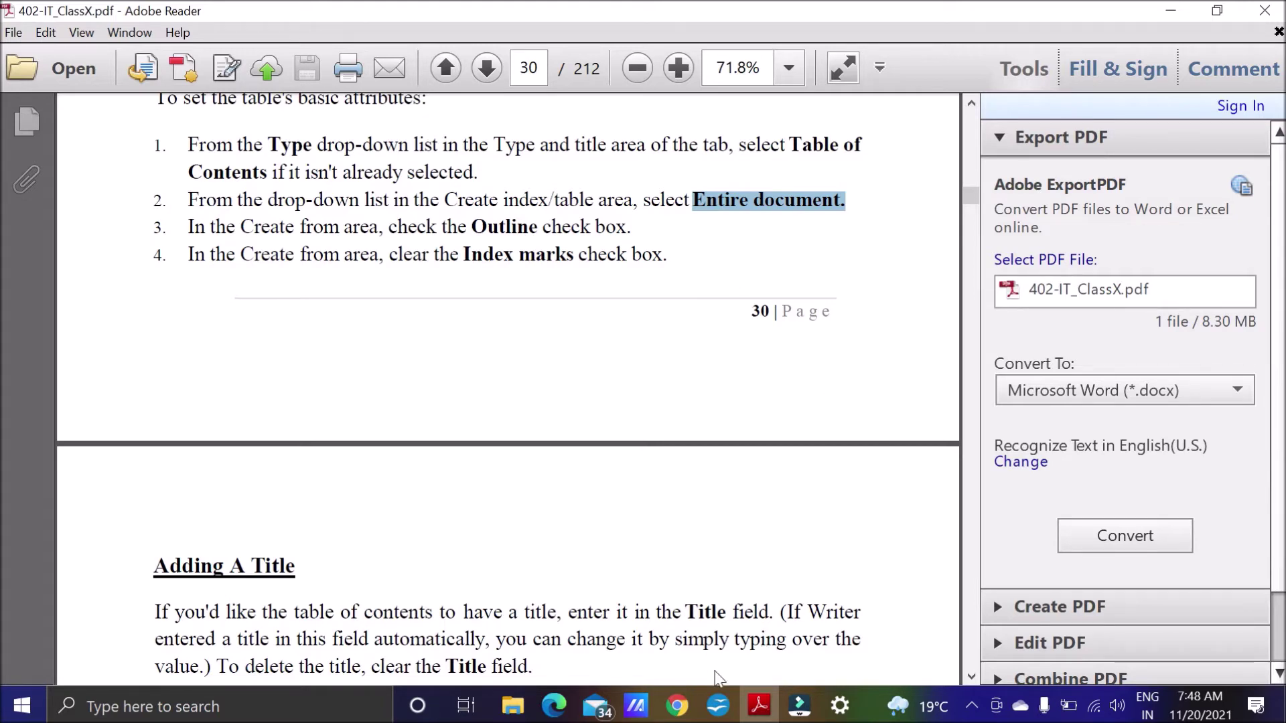
Switch to OpenOffice Writer and choose Entire document as the scope for creating the table of contents.
{"action": "left_click", "coordinate": [718, 703]}
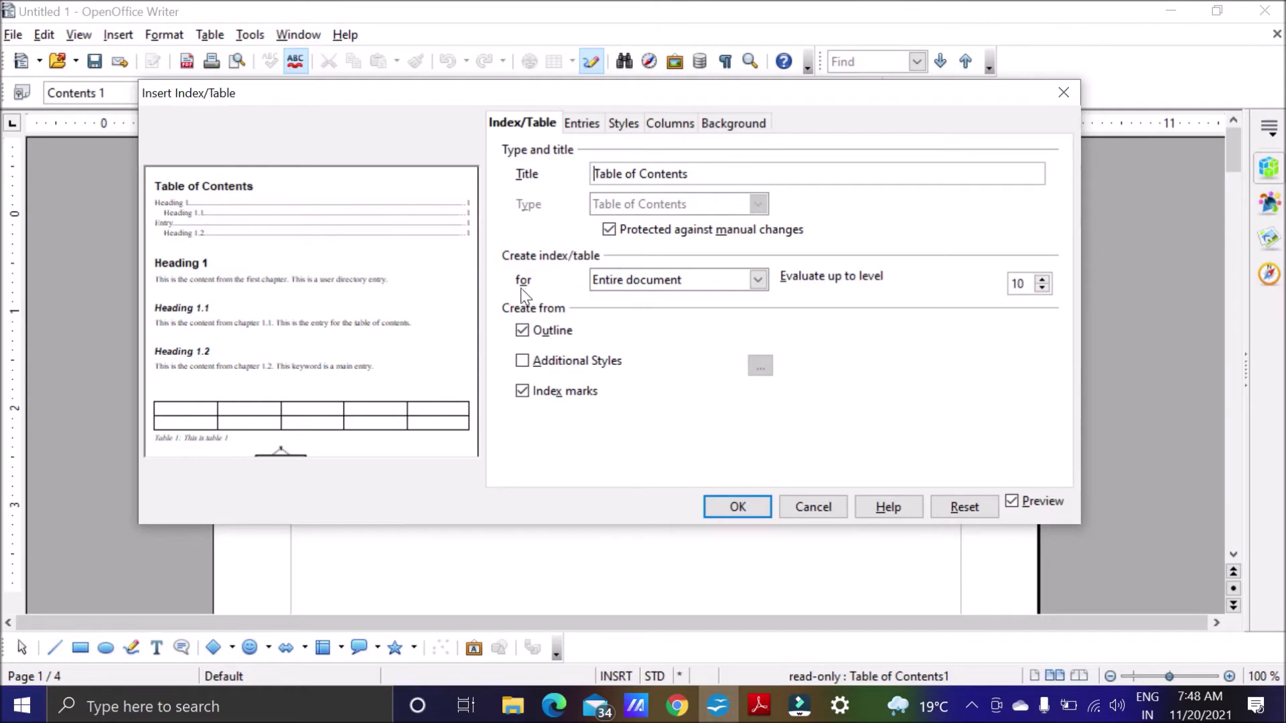
{"action": "left_click", "coordinate": [757, 280]}
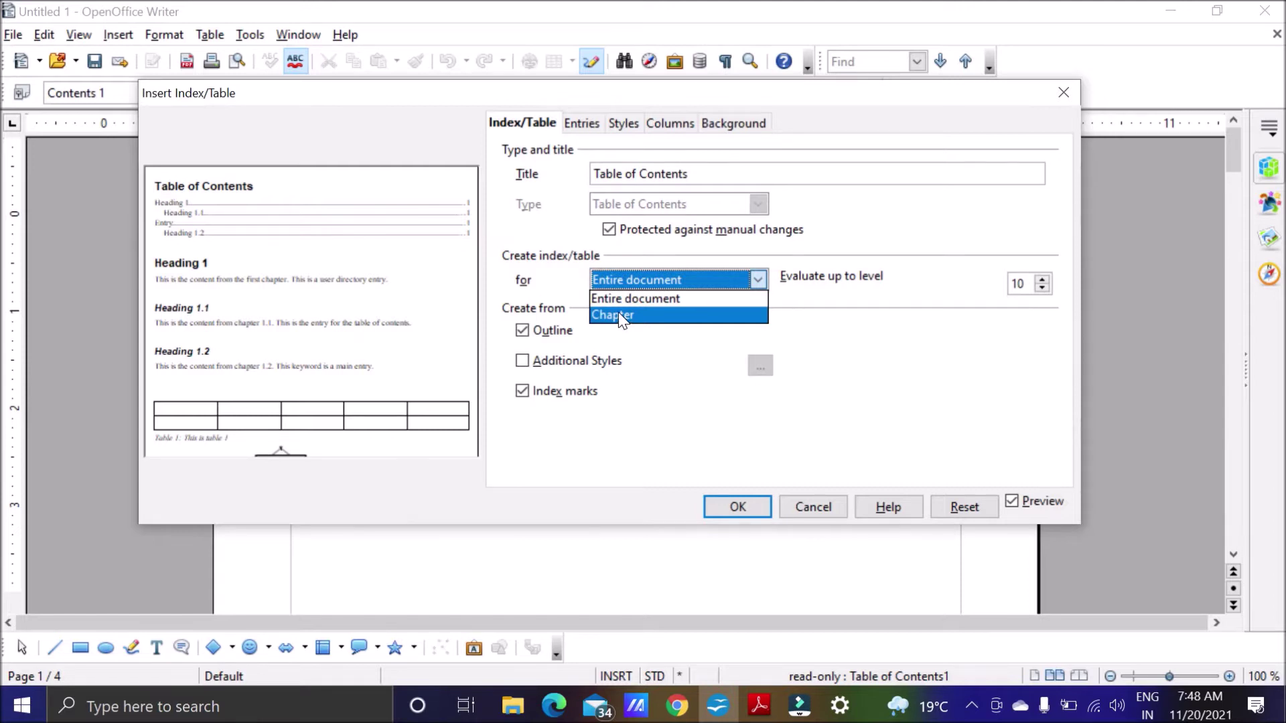
{"action": "left_click", "coordinate": [660, 298]}
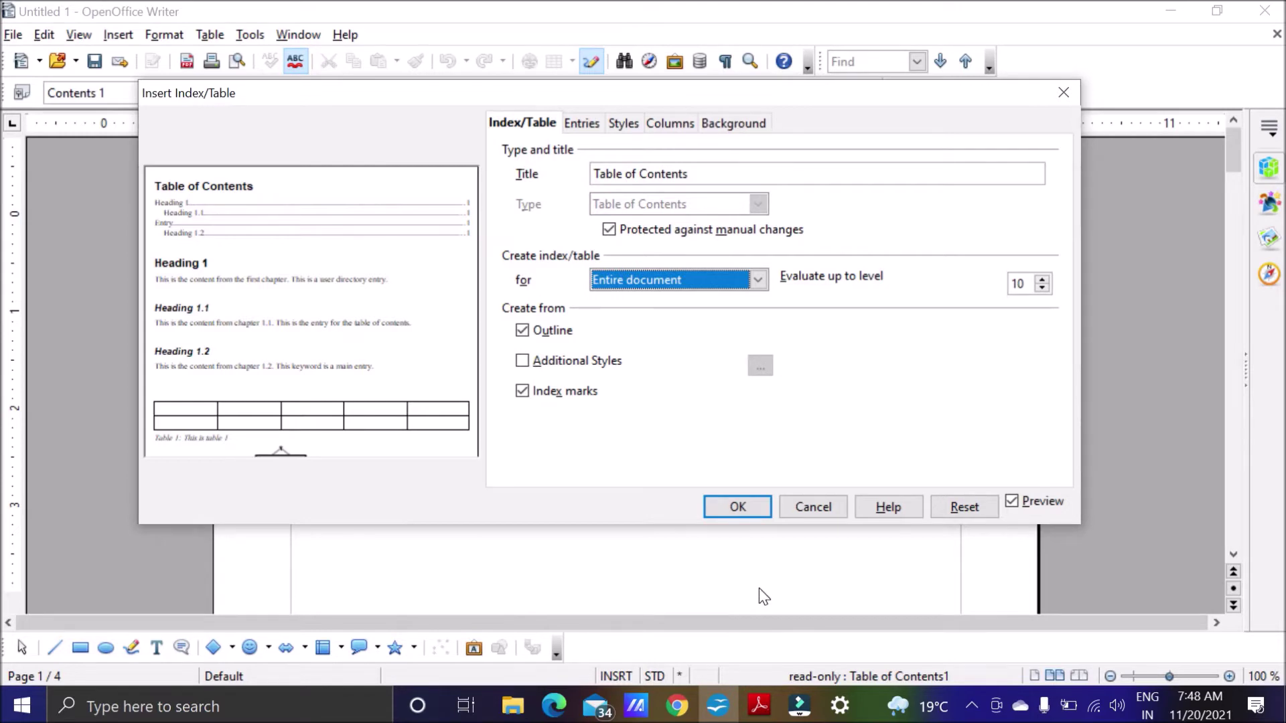
Read the Outline and Index marks instructions in Adobe Reader, checking the Create from options in Writer's dialog in between.
{"action": "left_click", "coordinate": [759, 706]}
{"action": "scroll", "coordinate": [638, 429], "scroll_direction": "down", "scroll_amount": 1}
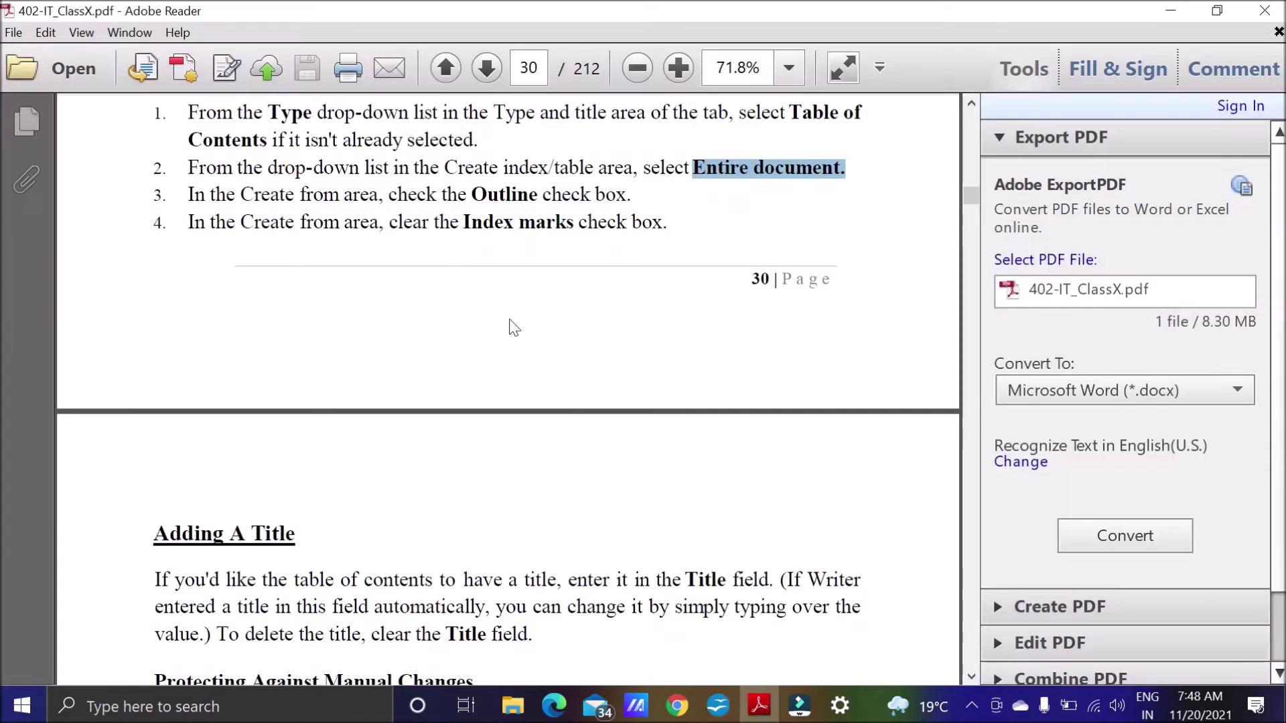
{"action": "left_click_drag", "start_coordinate": [192, 196], "coordinate": [379, 201]}
{"action": "left_click_drag", "start_coordinate": [469, 196], "coordinate": [530, 199]}
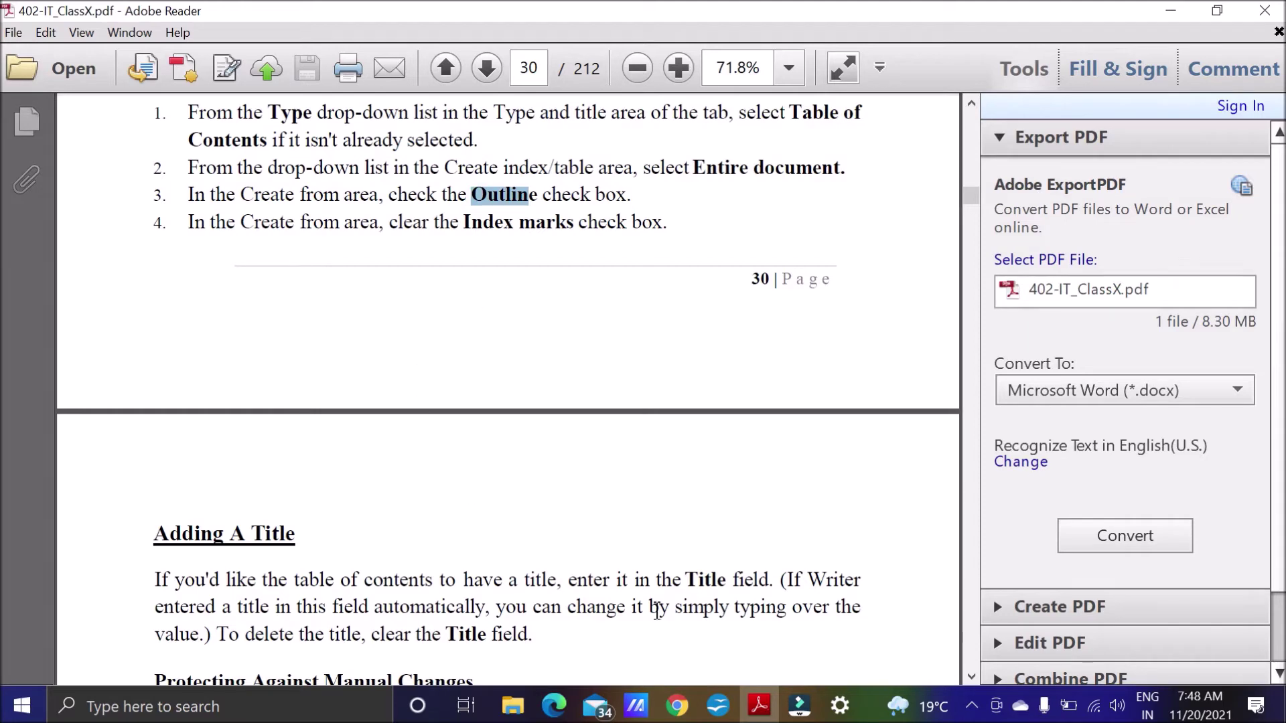
{"action": "left_click", "coordinate": [718, 710]}
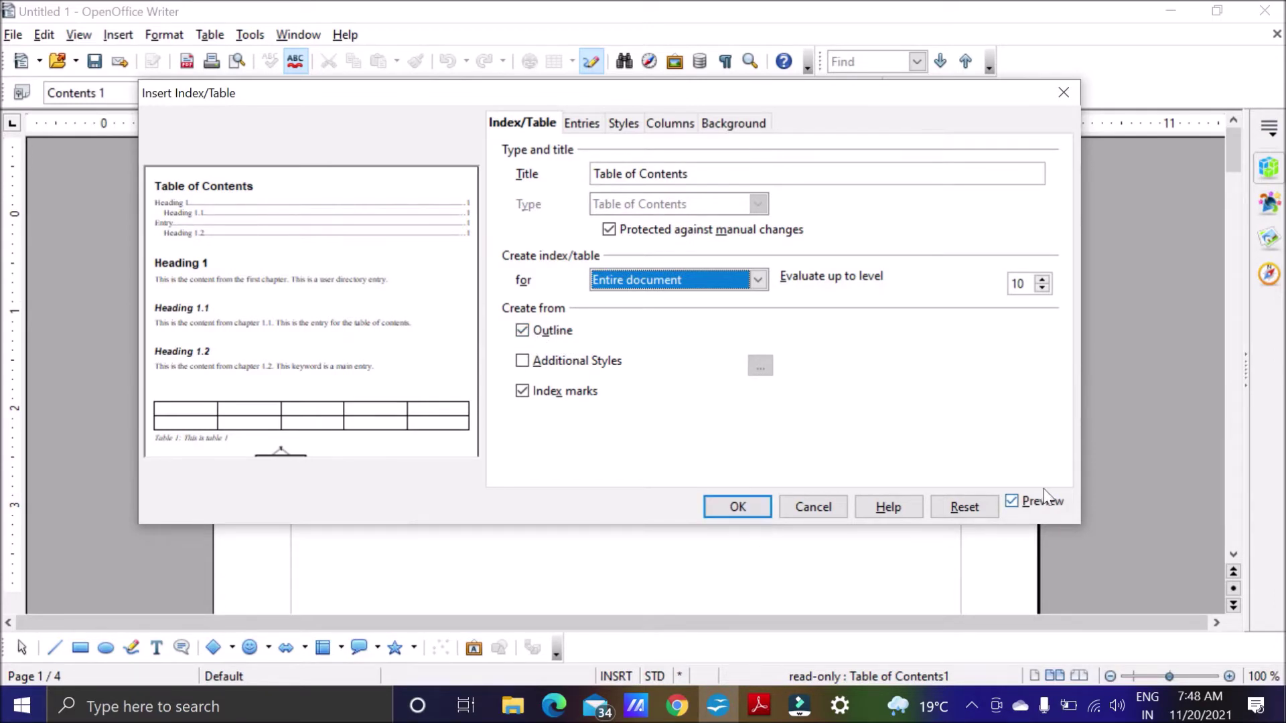
{"action": "left_click", "coordinate": [759, 705]}
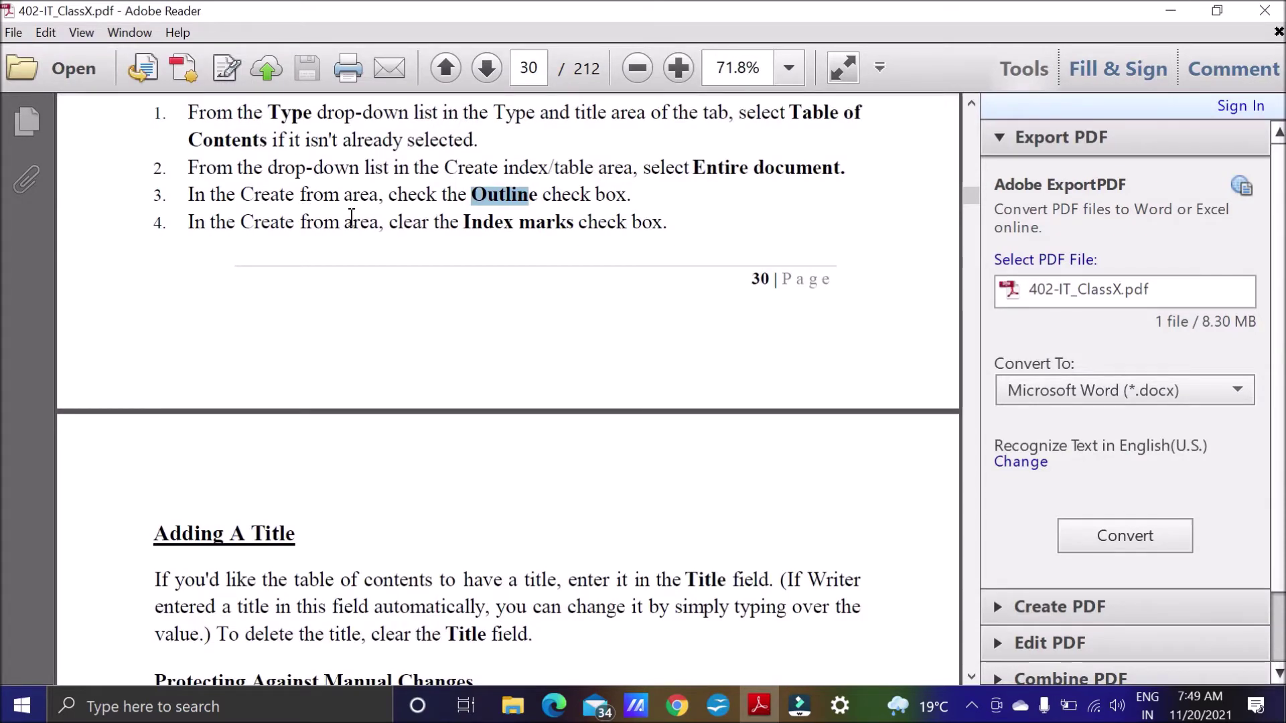
{"action": "left_click_drag", "start_coordinate": [464, 224], "coordinate": [563, 229]}
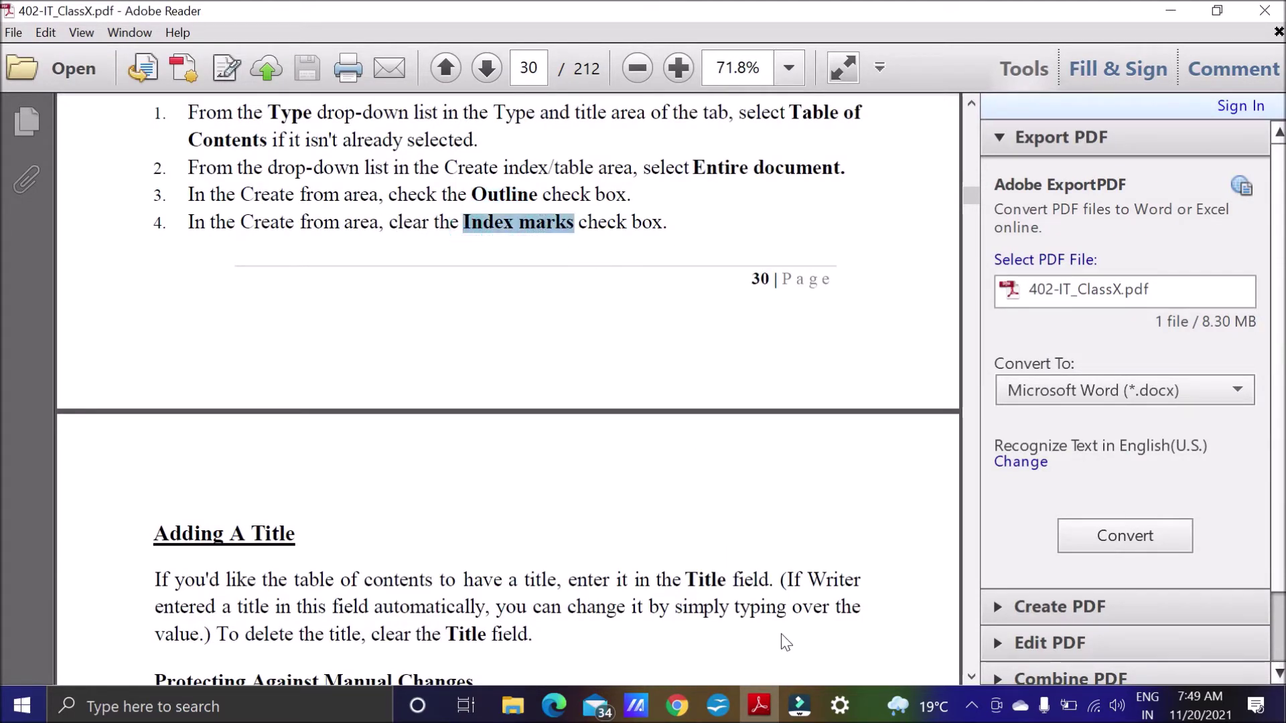
In OpenOffice Writer, compare the table preview with Index marks on and off, and apply the table of contents with Index marks cleared.
{"action": "left_click", "coordinate": [718, 705]}
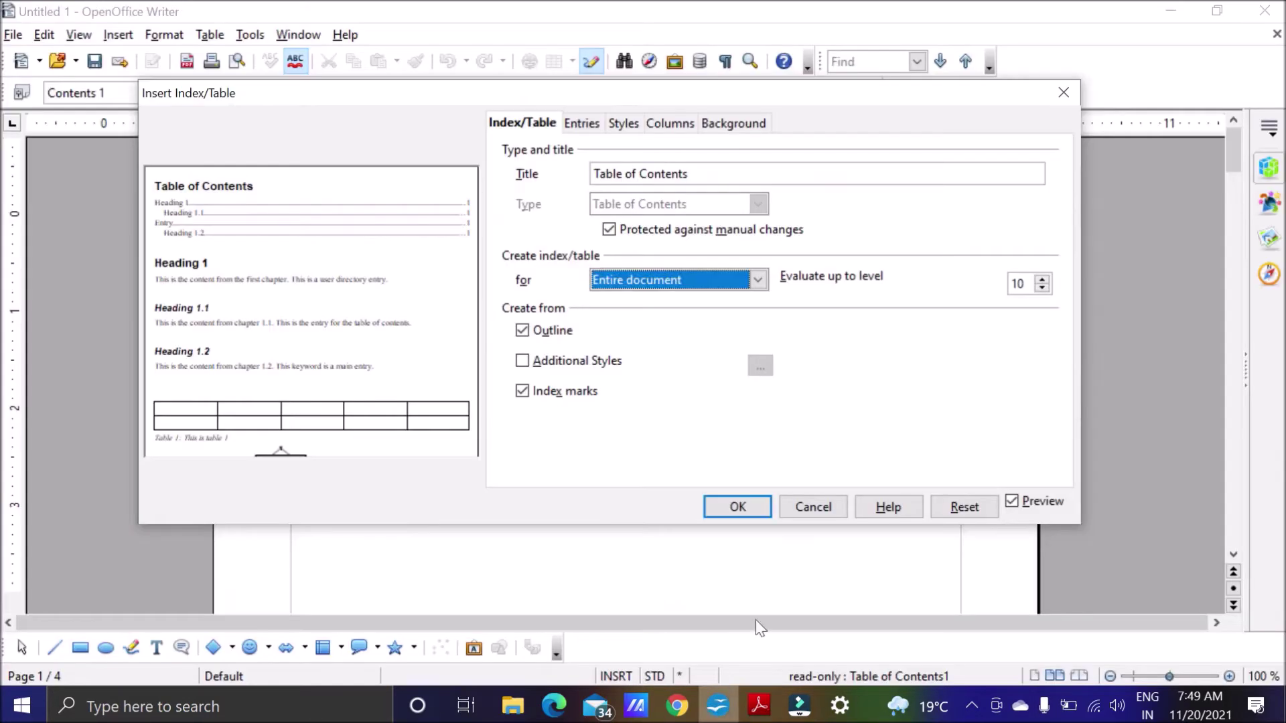
{"action": "left_click", "coordinate": [522, 392]}
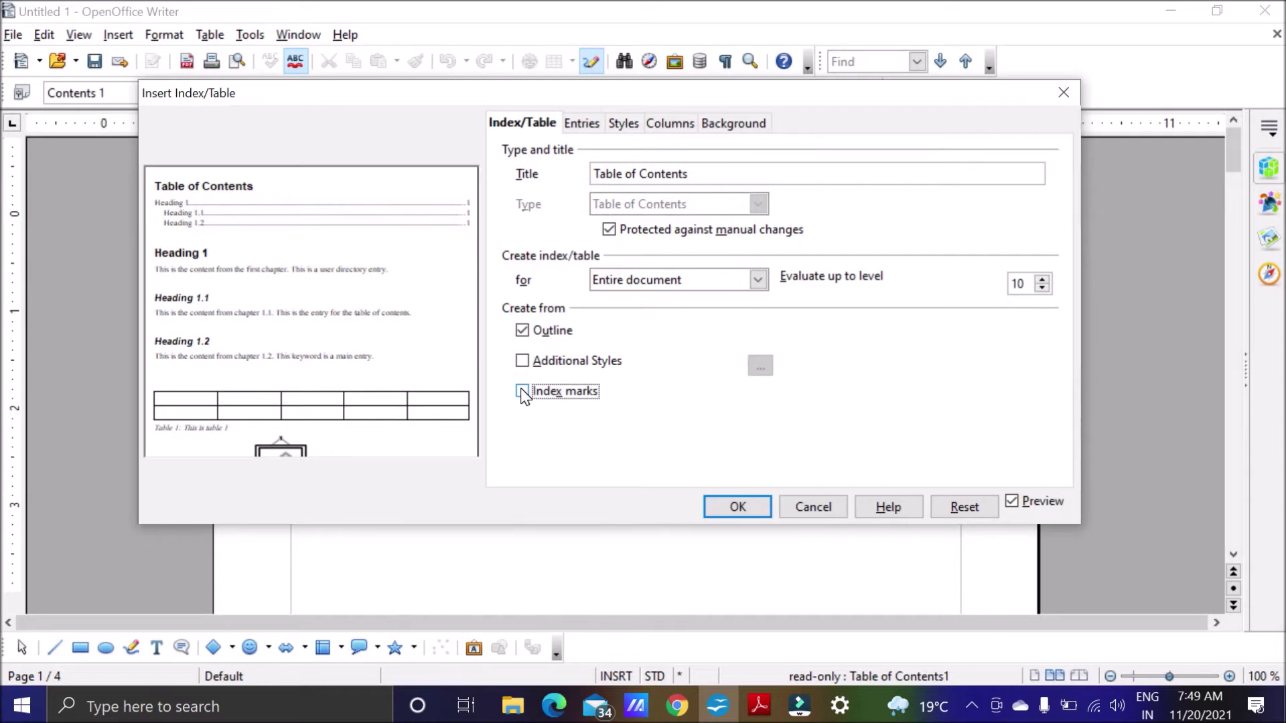
{"action": "left_click", "coordinate": [521, 392]}
{"action": "left_click", "coordinate": [522, 393]}
{"action": "left_click", "coordinate": [522, 393]}
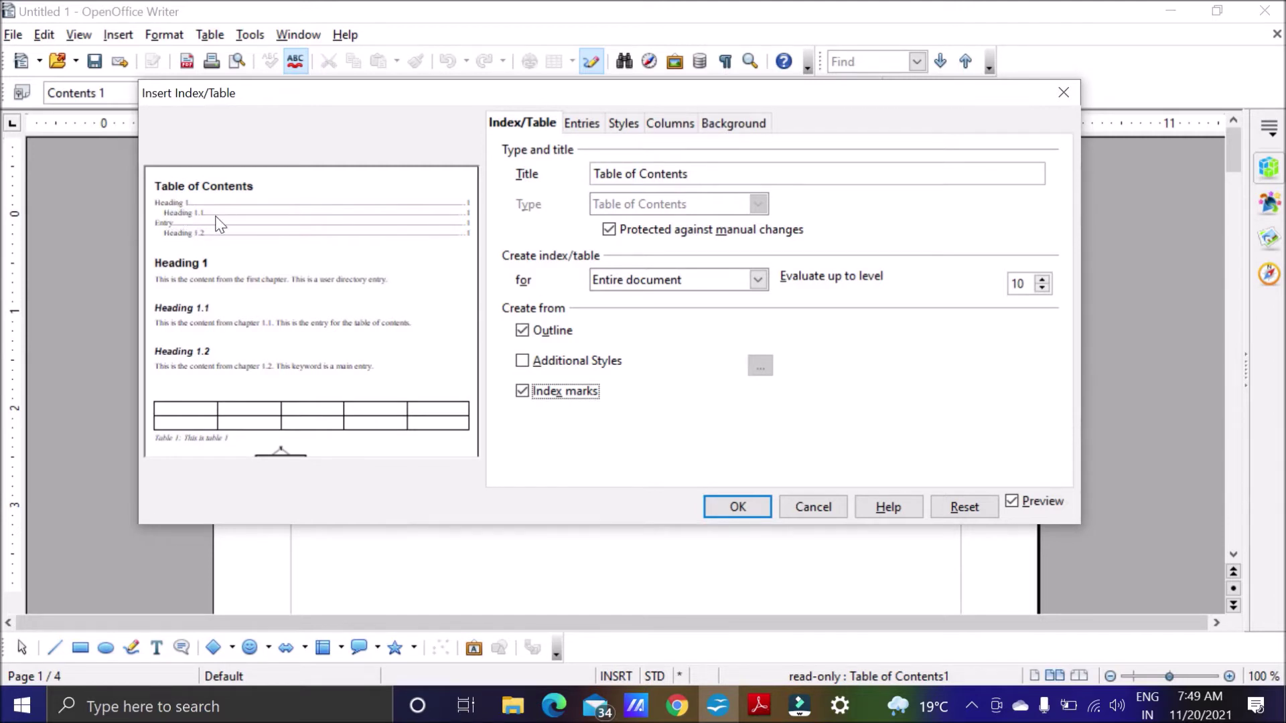
{"action": "left_click", "coordinate": [523, 394]}
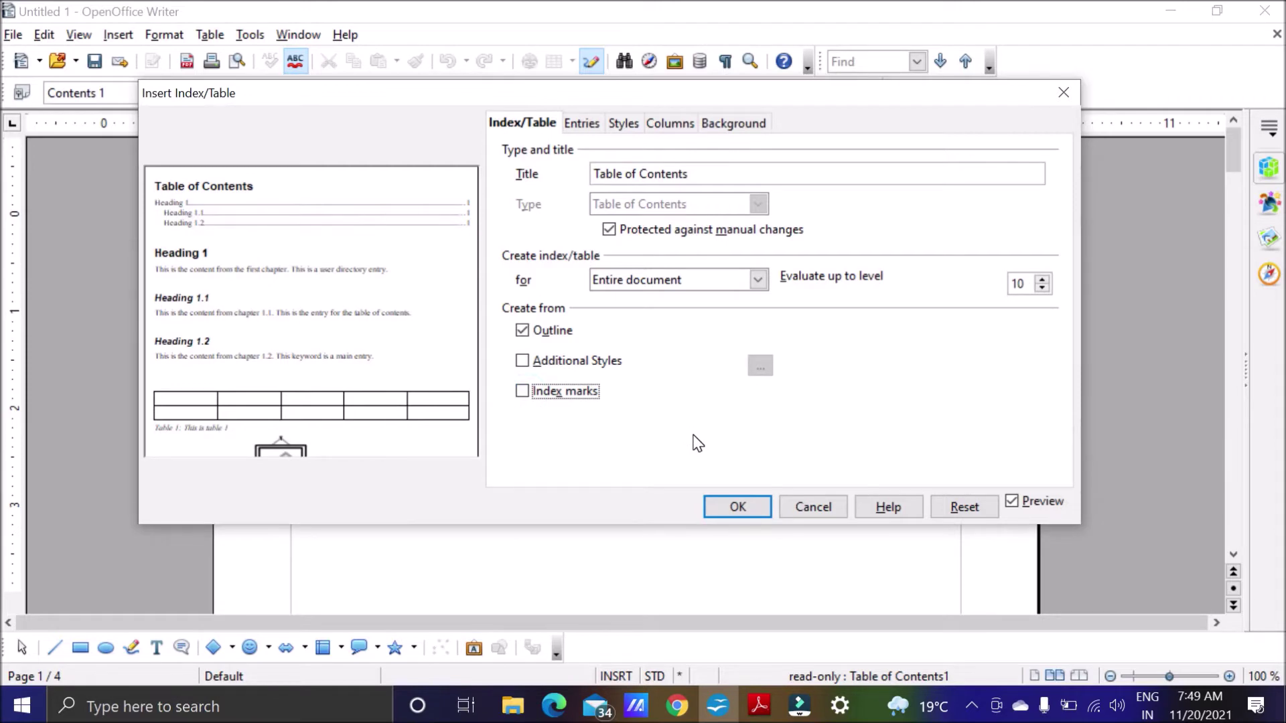
{"action": "left_click", "coordinate": [737, 509]}
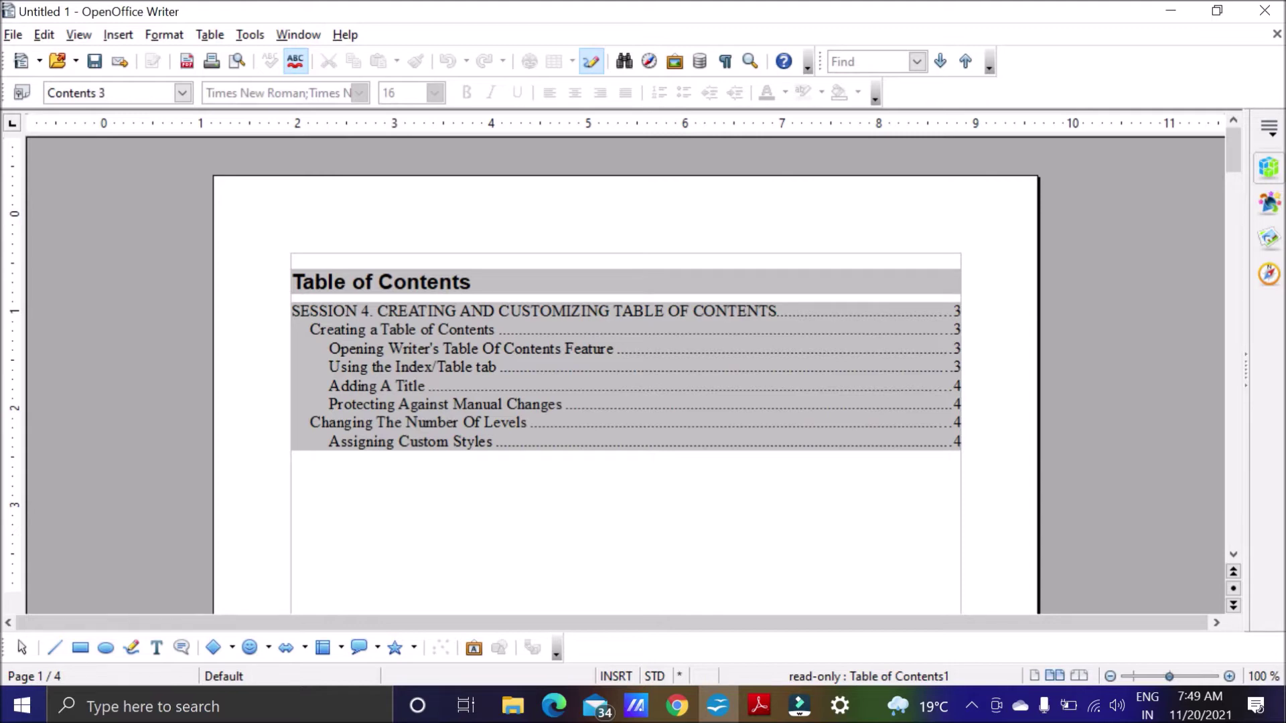
Reopen the table of contents' settings, move the dialog clear of the table, and apply Index marks as enabled again.
{"action": "right_click", "coordinate": [492, 335]}
{"action": "left_click", "coordinate": [636, 461]}
{"action": "left_click_drag", "start_coordinate": [600, 95], "coordinate": [1044, 100]}
{"action": "left_click", "coordinate": [964, 396]}
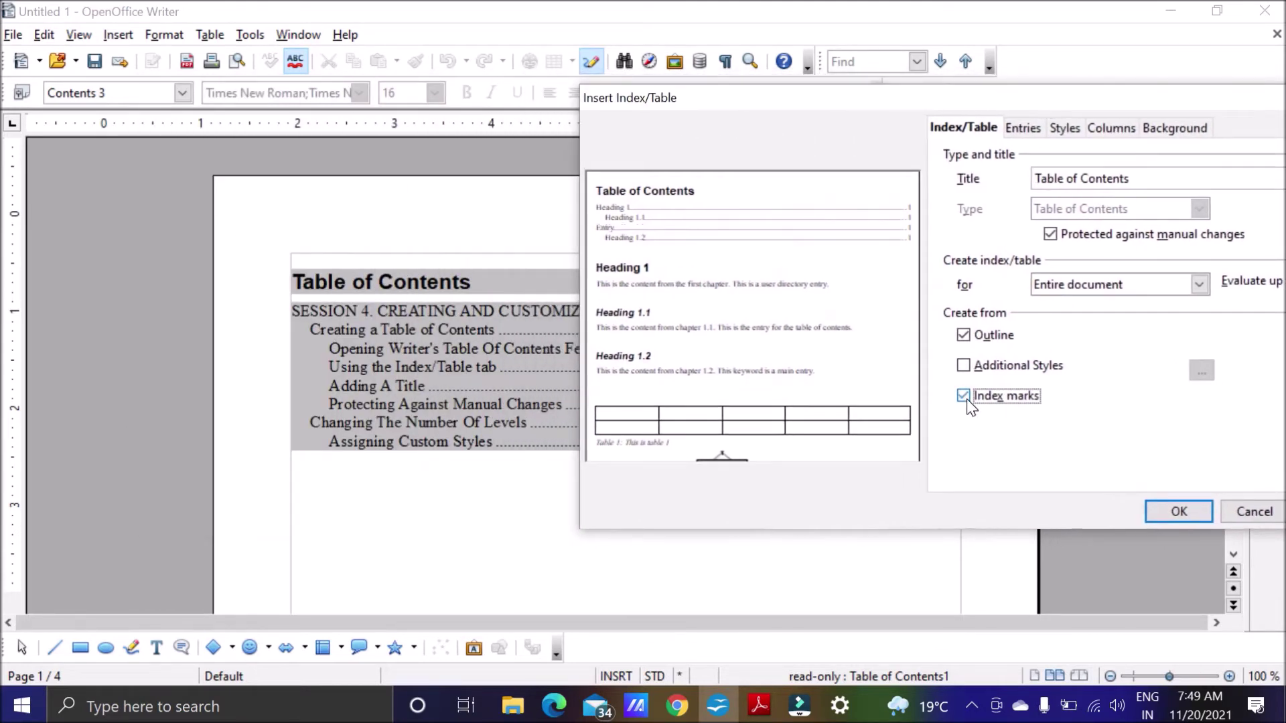
{"action": "left_click", "coordinate": [1178, 513]}
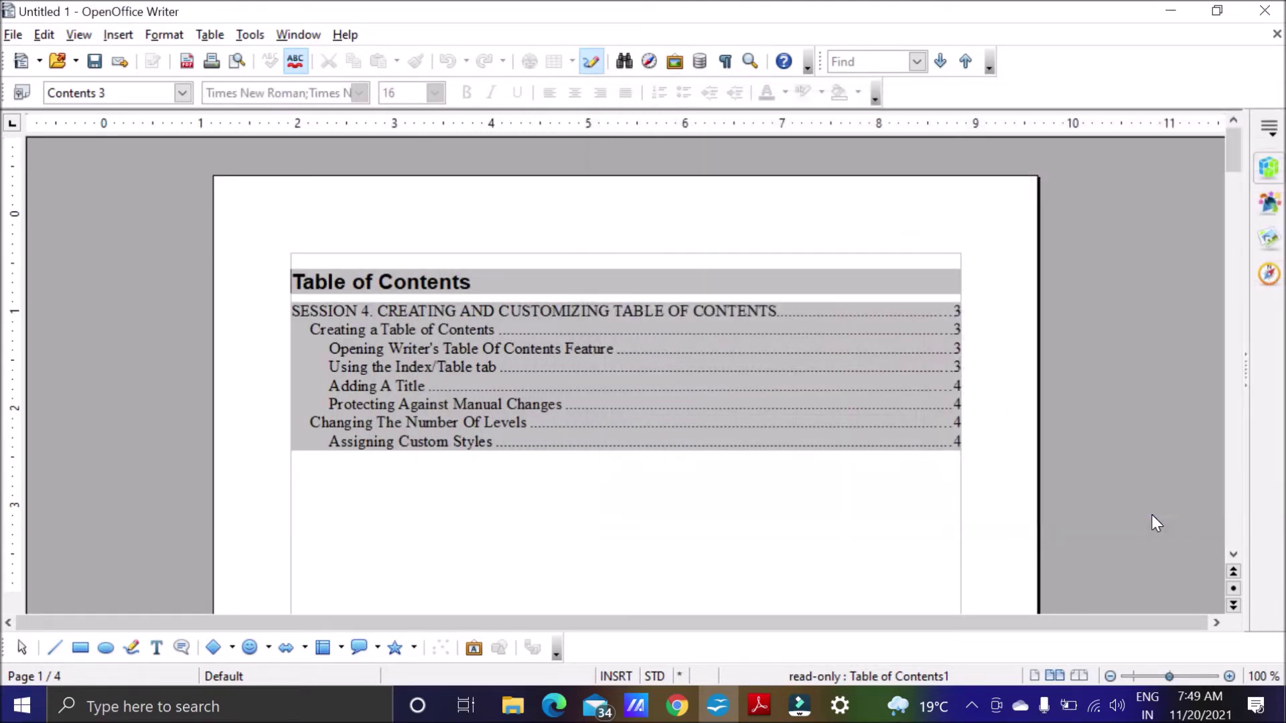
Switch to Adobe Reader and move on to the Adding A Title section on page 31.
{"action": "key", "text": "ctrl+Home"}
{"action": "left_click", "coordinate": [760, 705]}
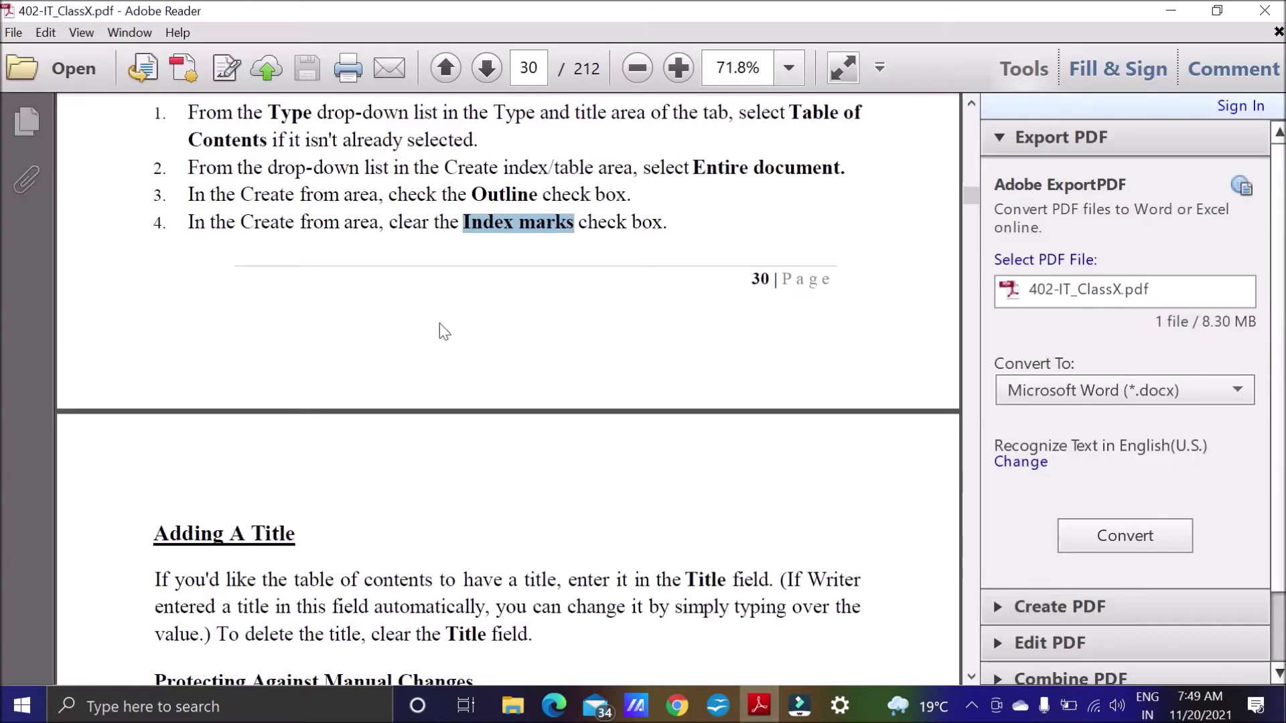
{"action": "scroll", "coordinate": [559, 313], "scroll_direction": "down", "scroll_amount": 3}
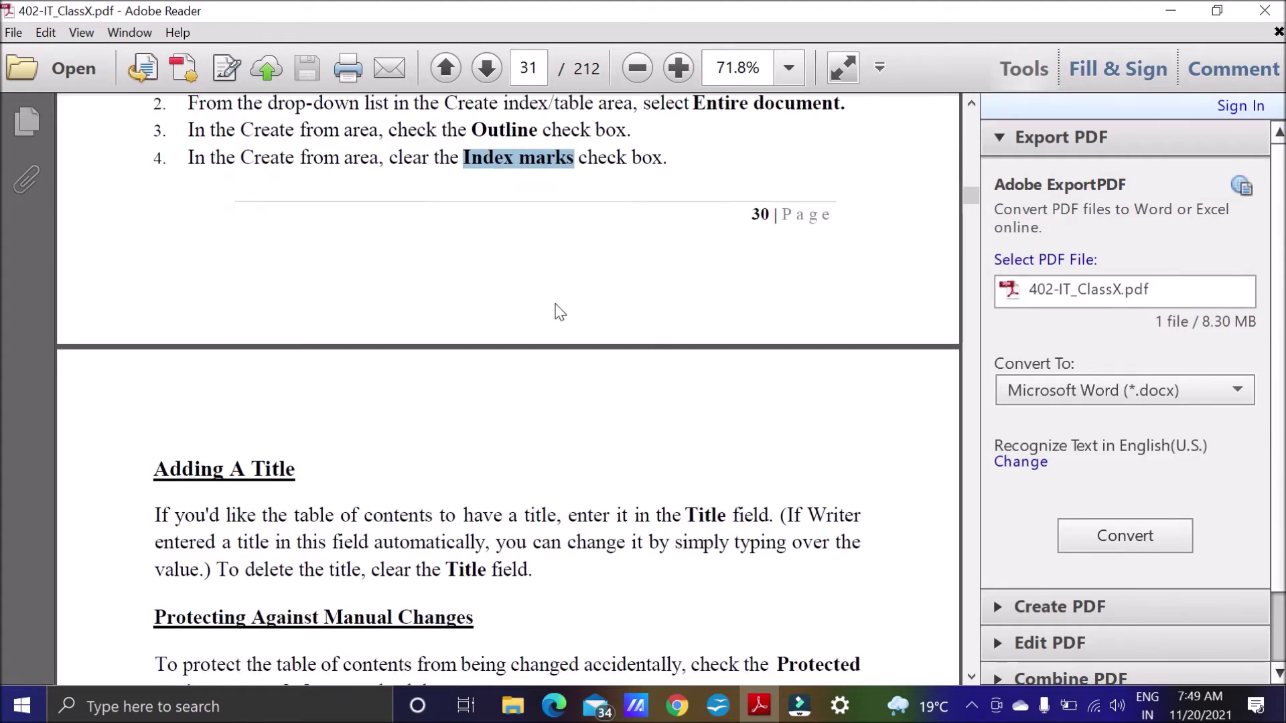
Read the Adding A Title section, and highlight the table of contents' heading in OpenOffice Writer.
{"action": "scroll", "coordinate": [559, 313], "scroll_direction": "down", "scroll_amount": 5}
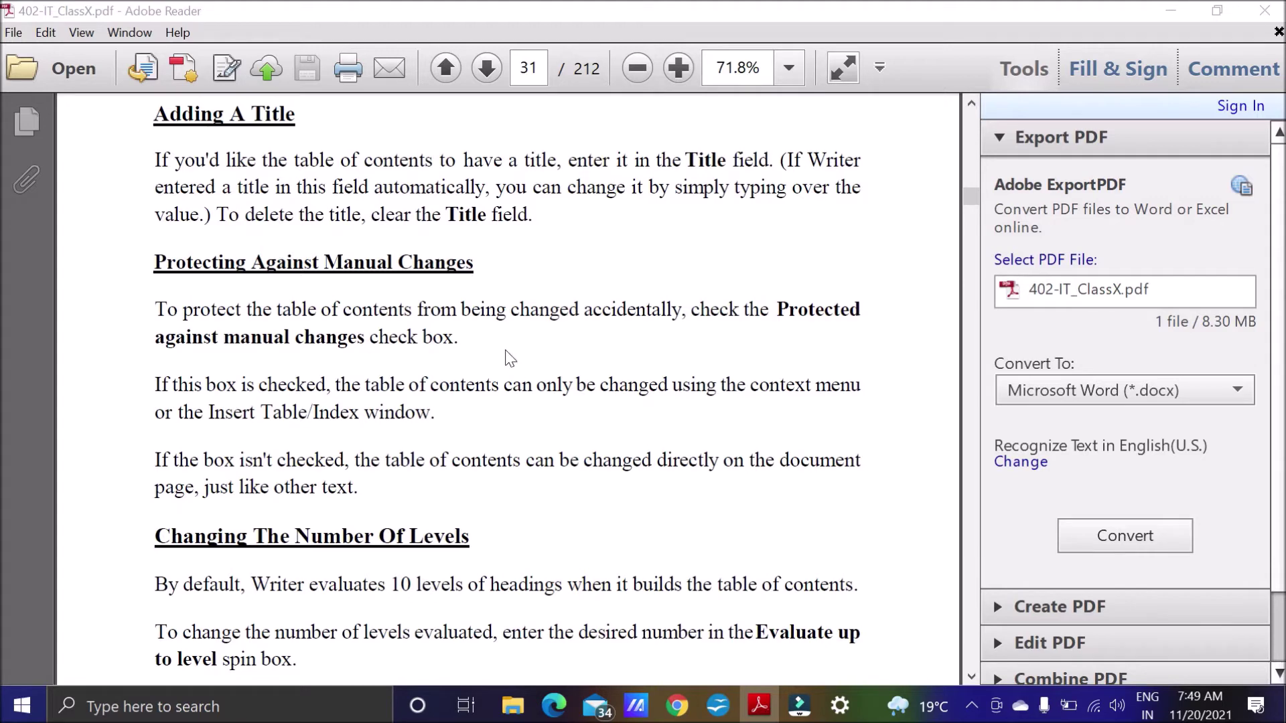
{"action": "left_click", "coordinate": [718, 705]}
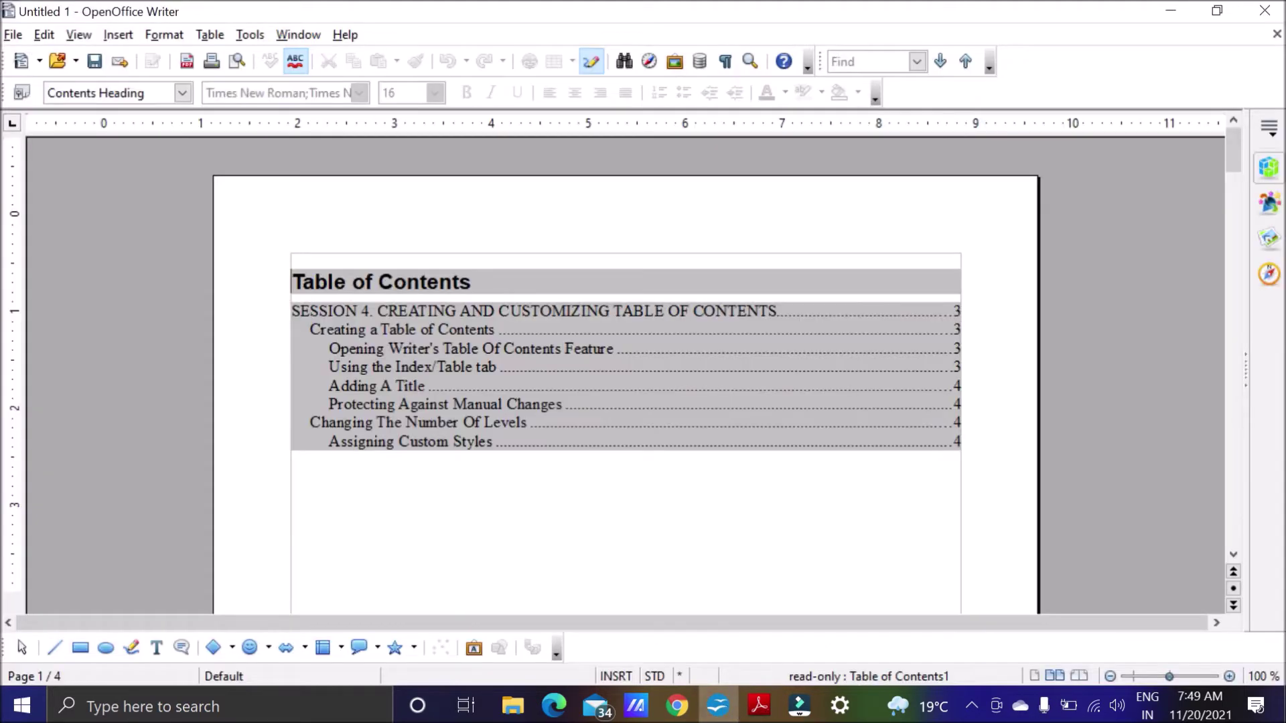
{"action": "left_click_drag", "start_coordinate": [471, 282], "coordinate": [292, 282]}
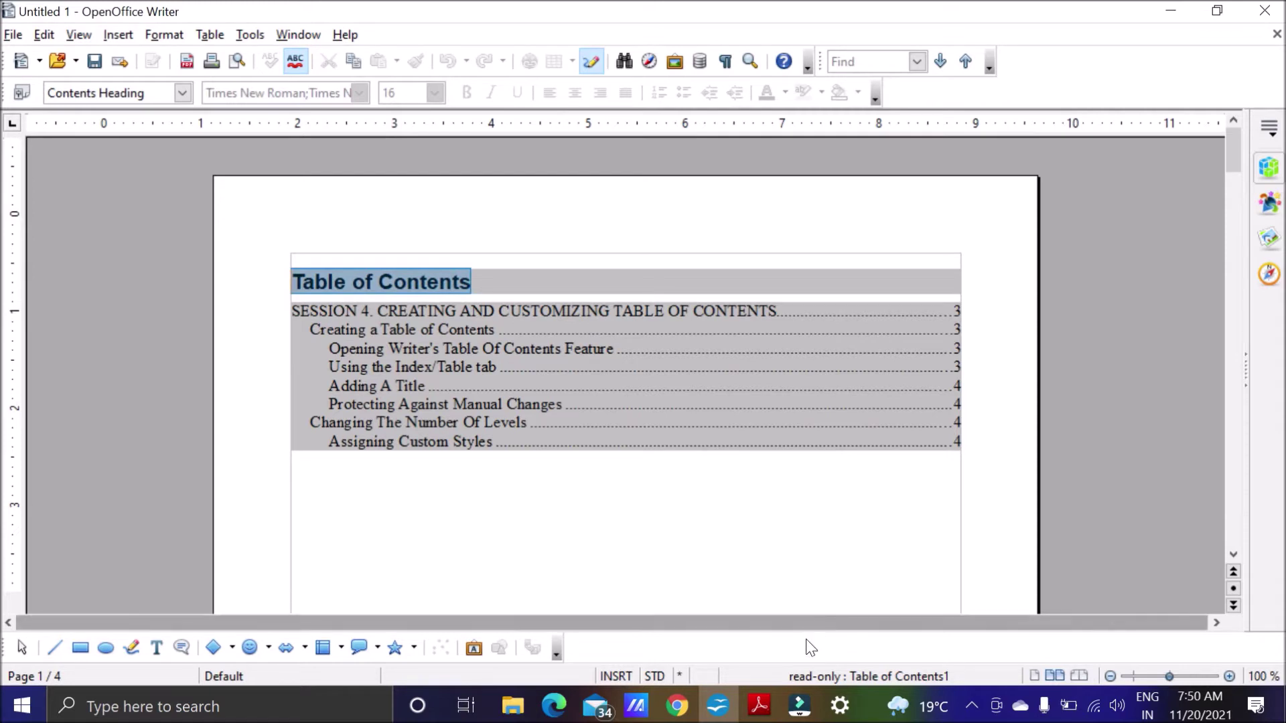
{"action": "mouse_move", "coordinate": [724, 713]}
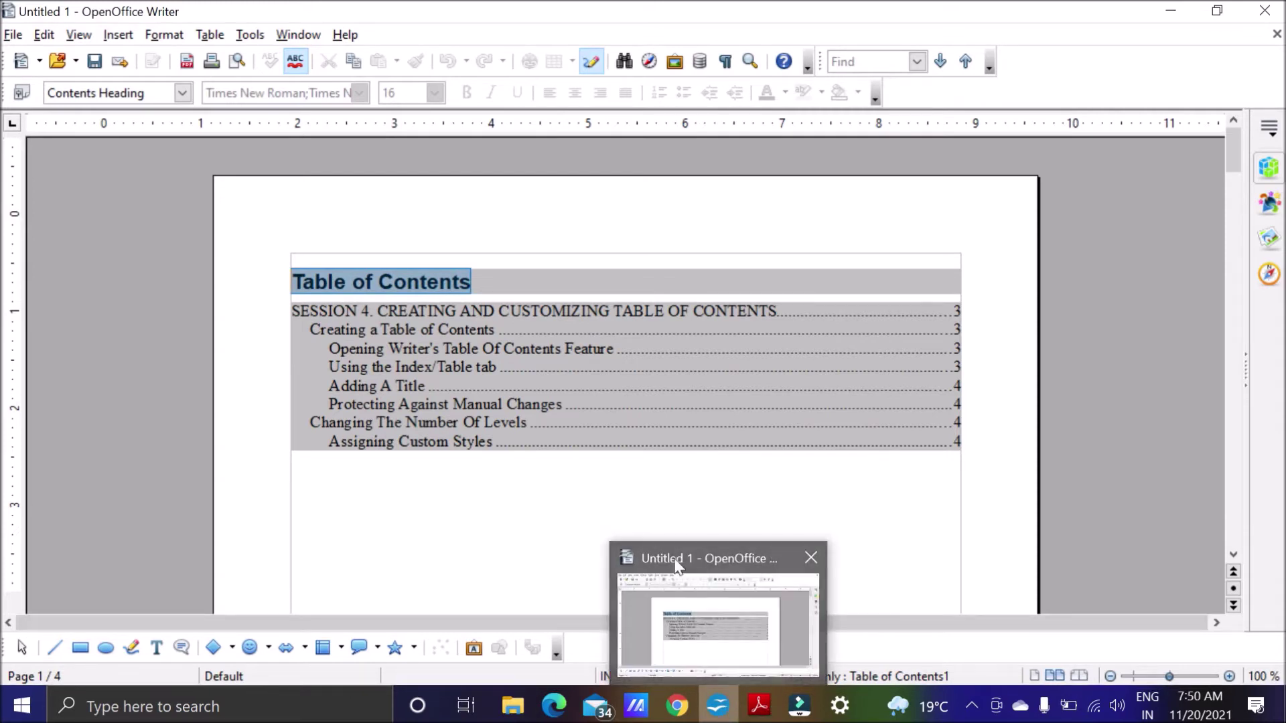
Set the table of contents' title to Subject Specific Skills in its Index/Table settings, apply it, and highlight the new heading in the document.
{"action": "right_click", "coordinate": [573, 380]}
{"action": "left_click", "coordinate": [673, 505]}
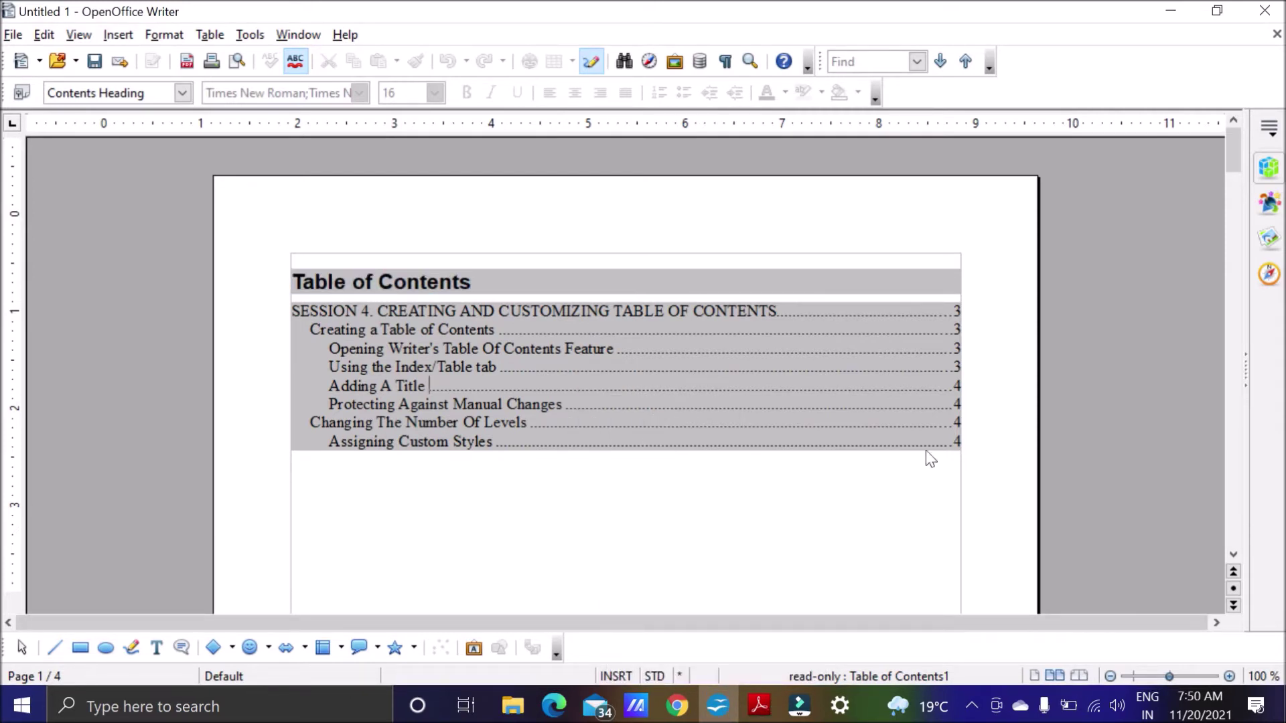
{"action": "left_click_drag", "start_coordinate": [694, 117], "coordinate": [335, 99]}
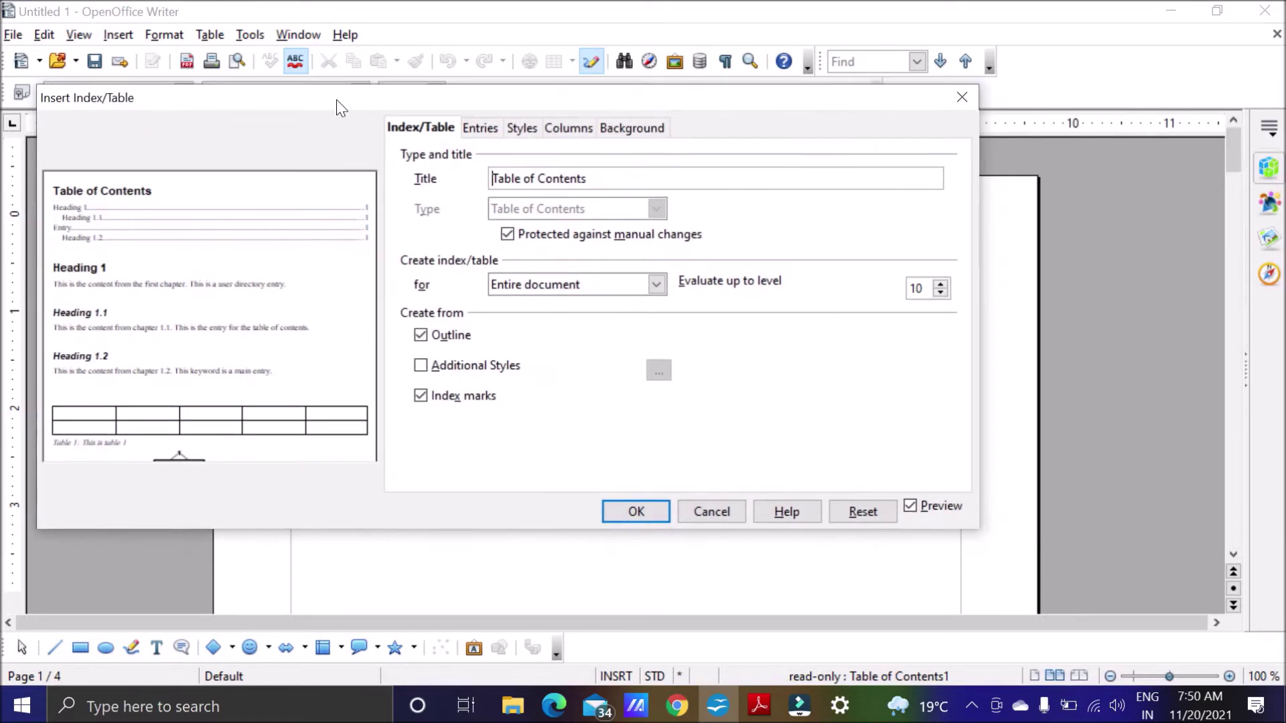
{"action": "triple_click", "coordinate": [594, 176]}
{"action": "left_click_drag", "start_coordinate": [562, 101], "coordinate": [731, 333]}
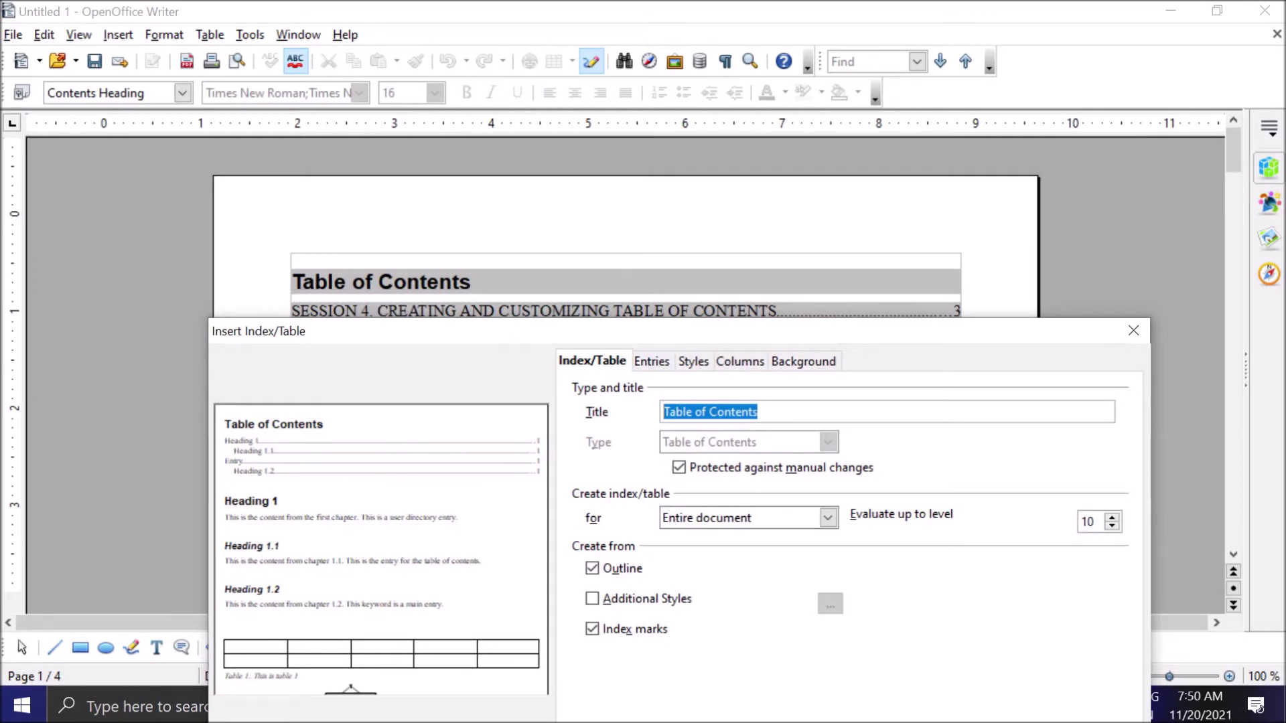
{"action": "key", "text": "BackSpace"}
{"action": "type", "text": "e"}
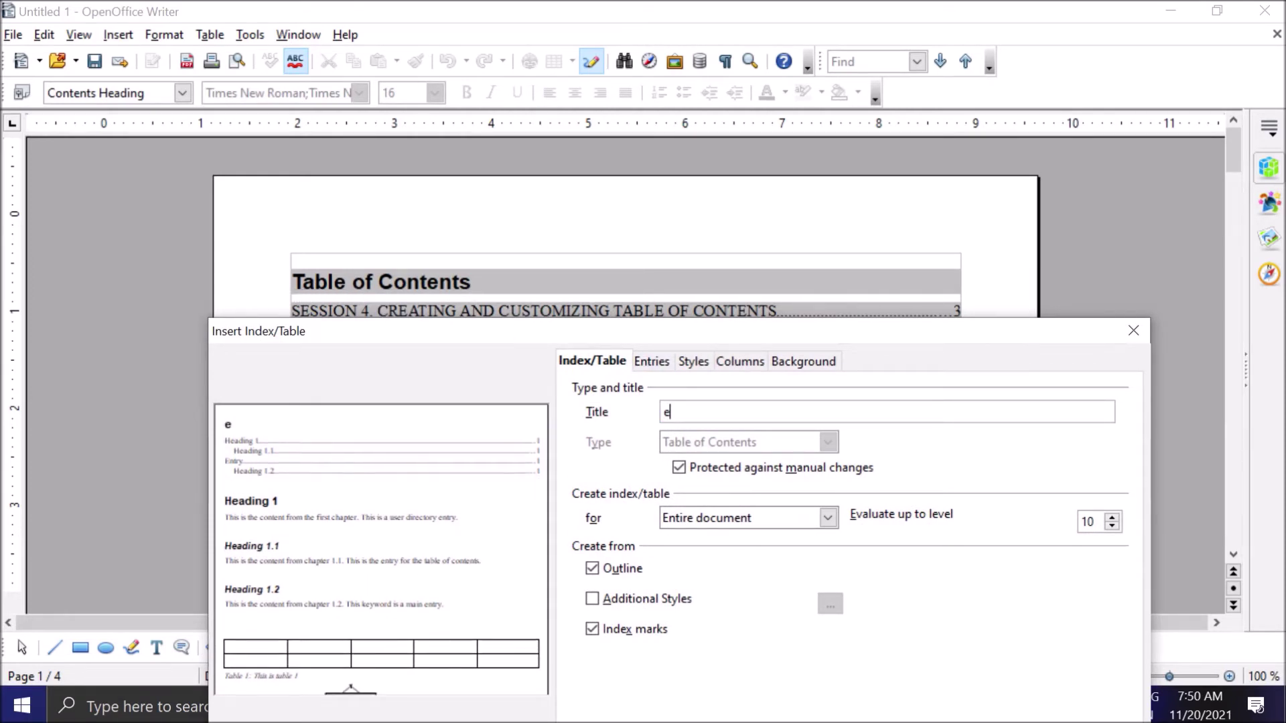
{"action": "key", "text": "BackSpace"}
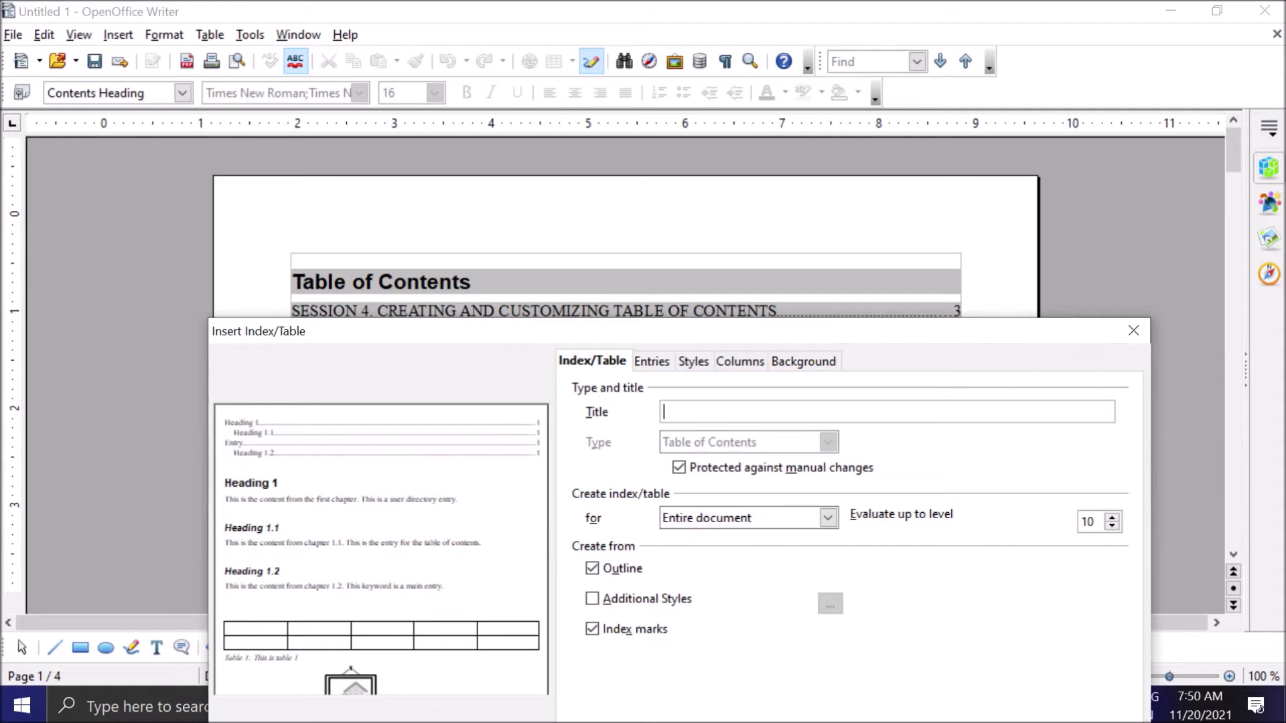
{"action": "type", "text": "Subject"}
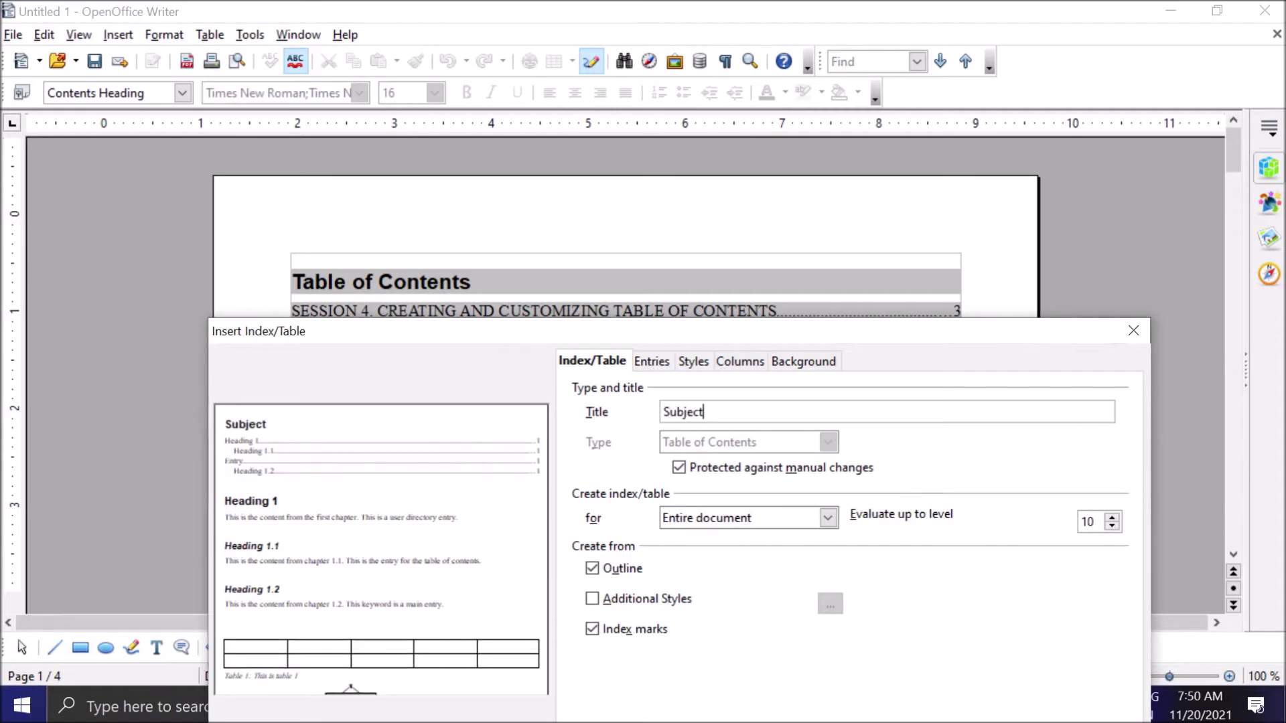
{"action": "type", "text": " Specific Skills"}
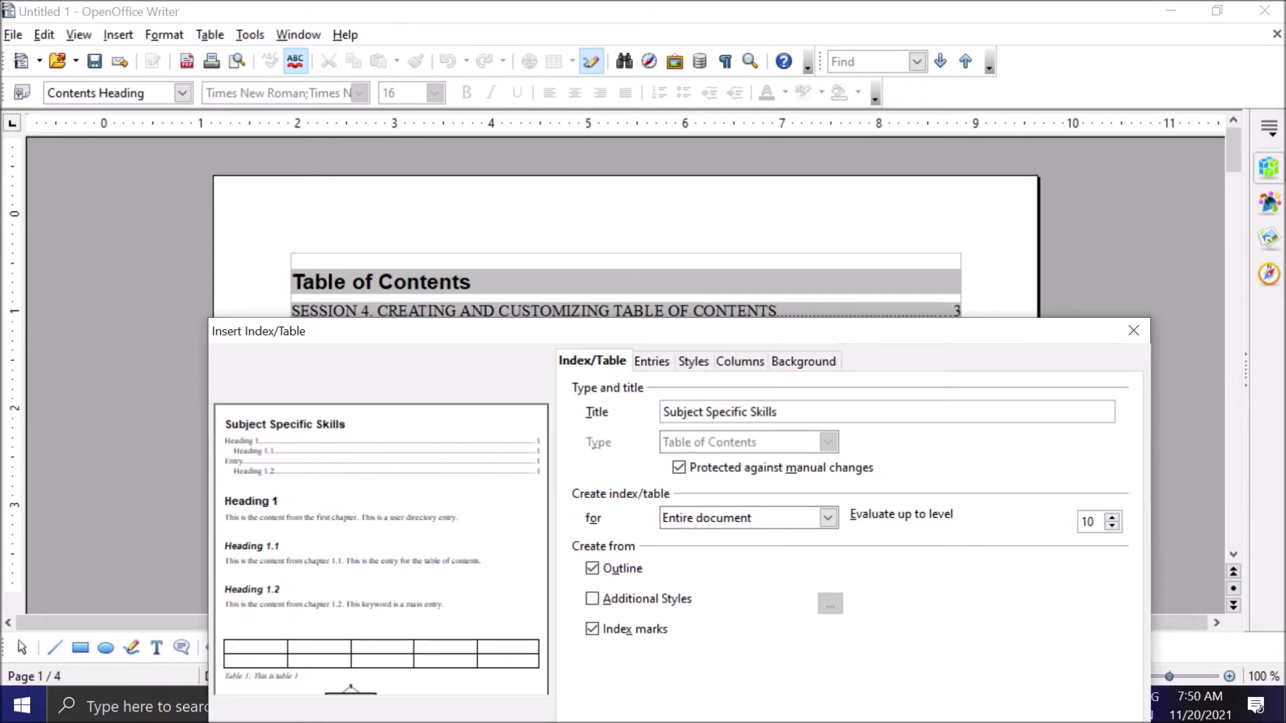
{"action": "left_click_drag", "start_coordinate": [975, 339], "coordinate": [979, 196]}
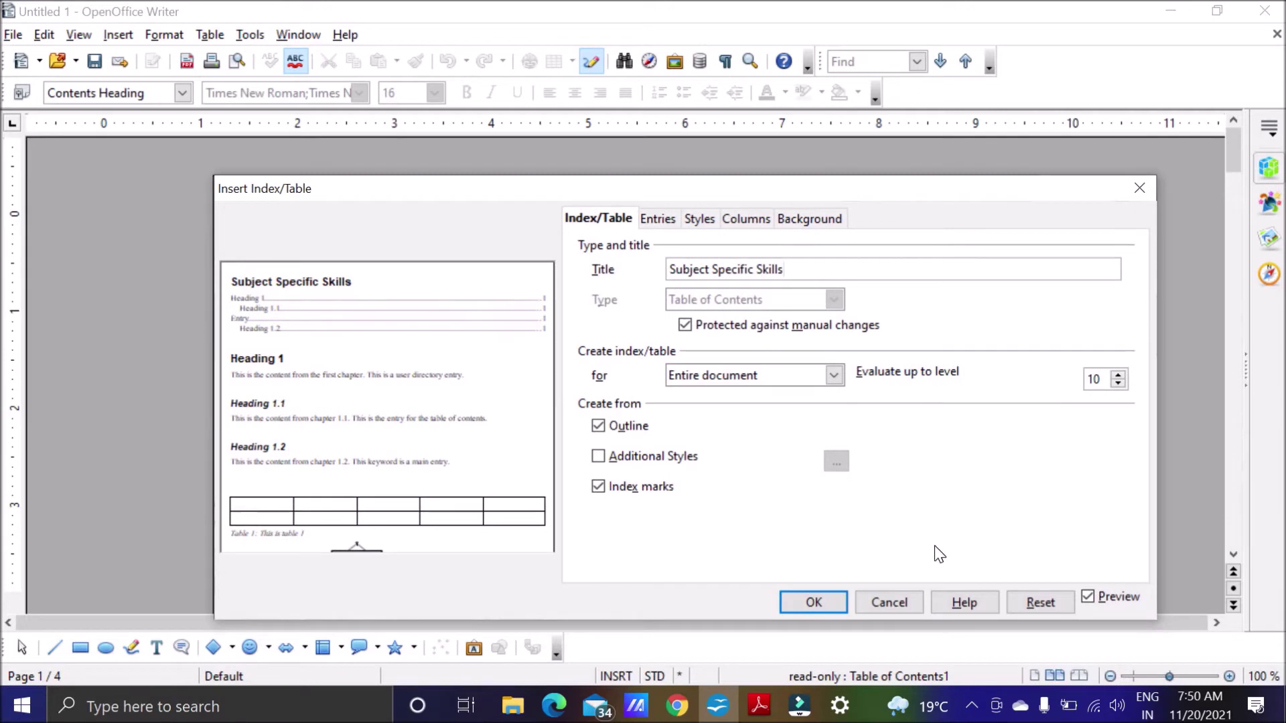
{"action": "left_click", "coordinate": [813, 601]}
{"action": "left_click_drag", "start_coordinate": [522, 282], "coordinate": [291, 282]}
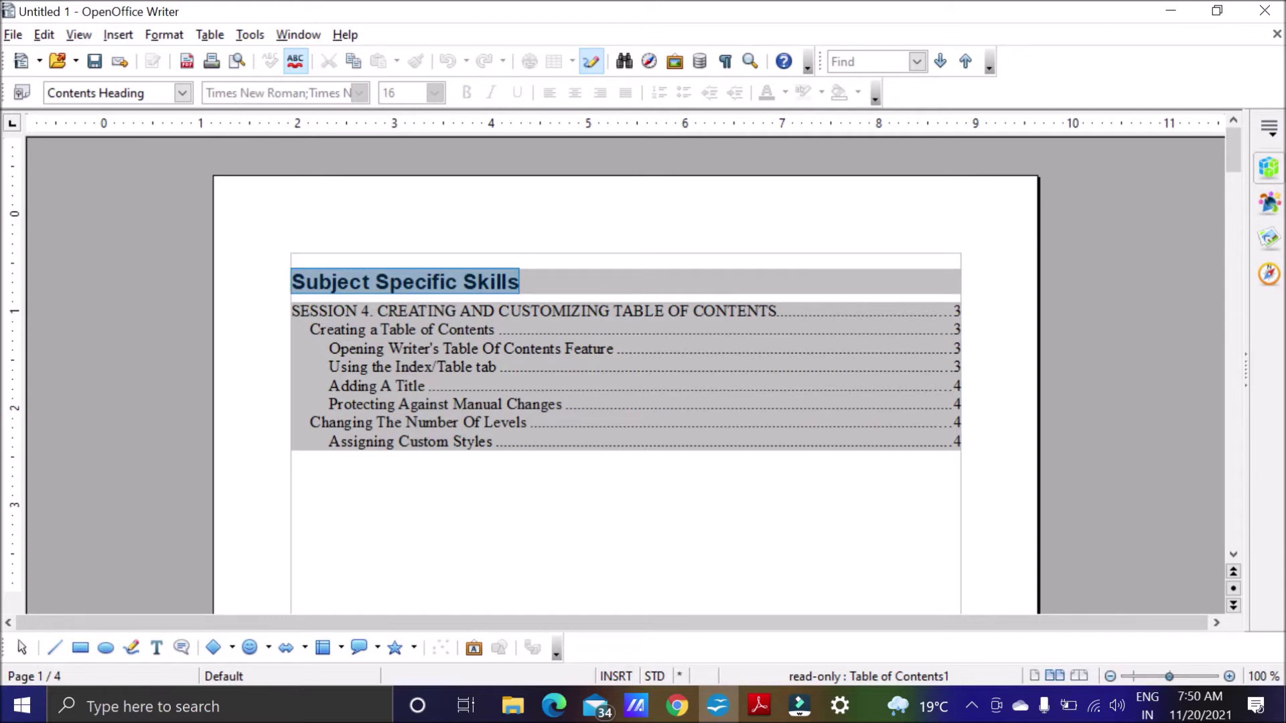
Switch to Adobe Reader and highlight the Adding A Title heading, followed by the Protecting Against Manual Changes heading.
{"action": "left_click", "coordinate": [759, 706]}
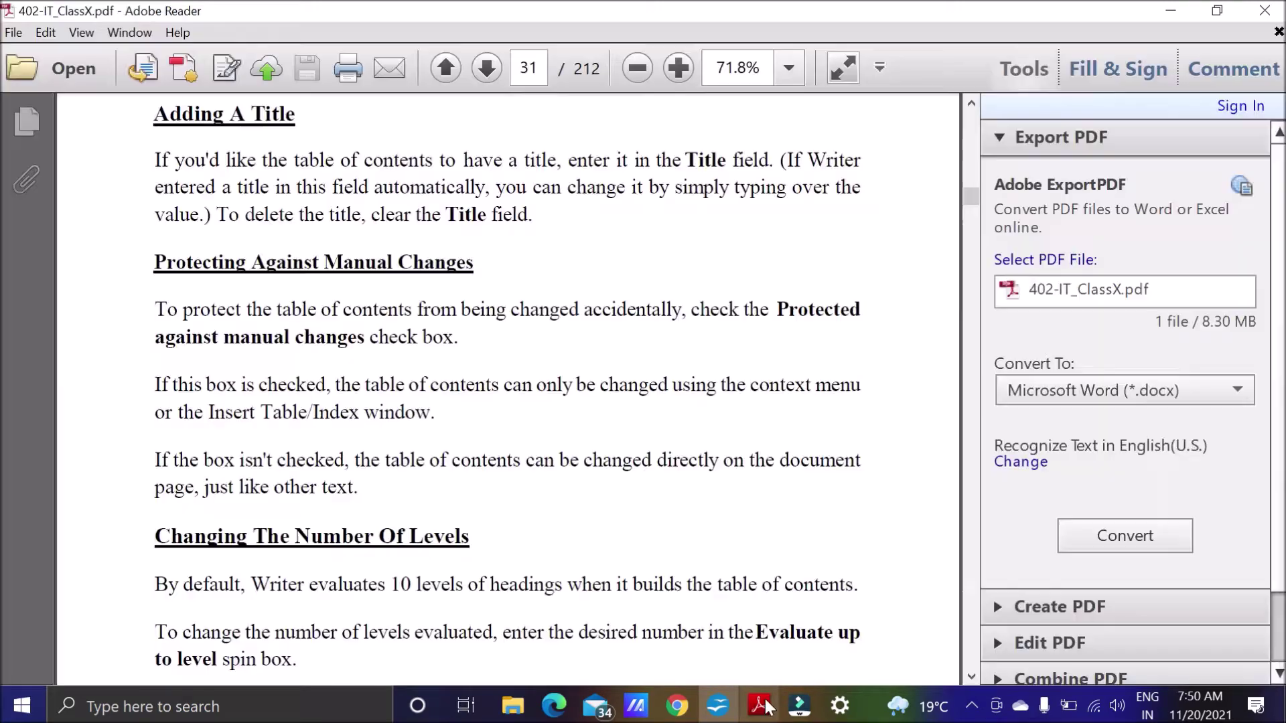
{"action": "scroll", "coordinate": [442, 422], "scroll_direction": "down", "scroll_amount": 1}
{"action": "scroll", "coordinate": [437, 417], "scroll_direction": "up", "scroll_amount": 1}
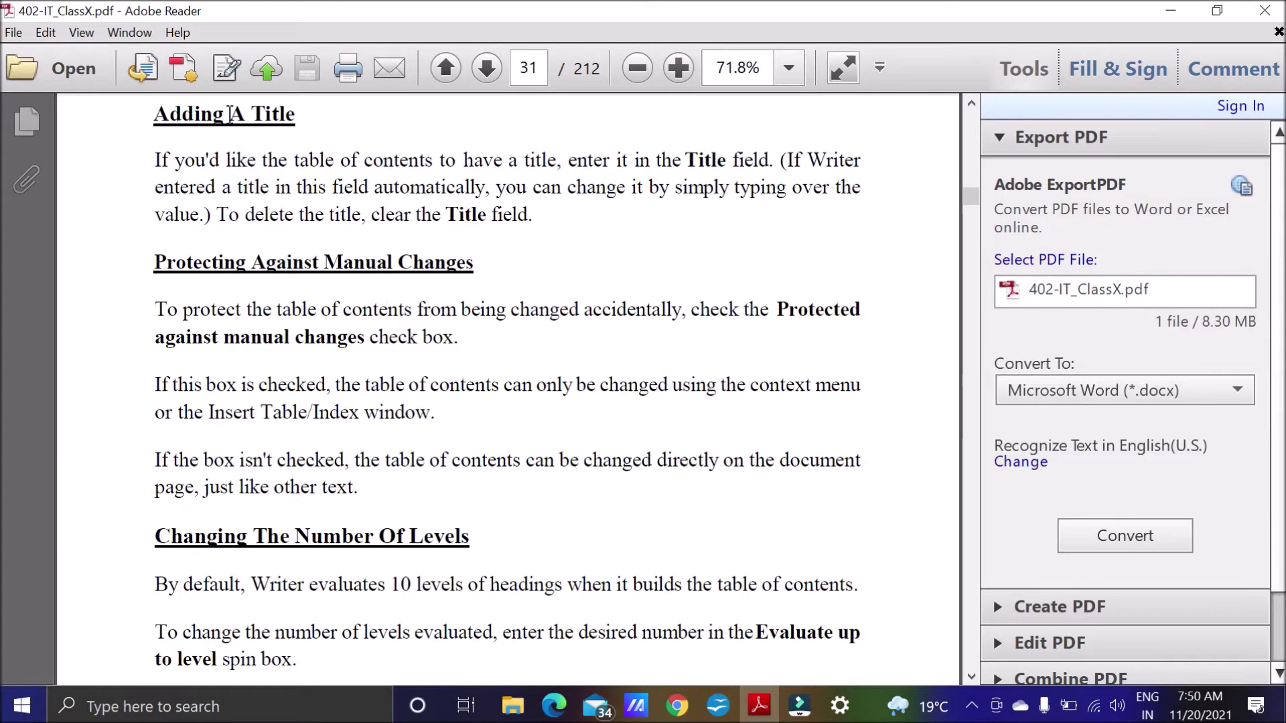
{"action": "left_click_drag", "start_coordinate": [155, 114], "coordinate": [300, 115]}
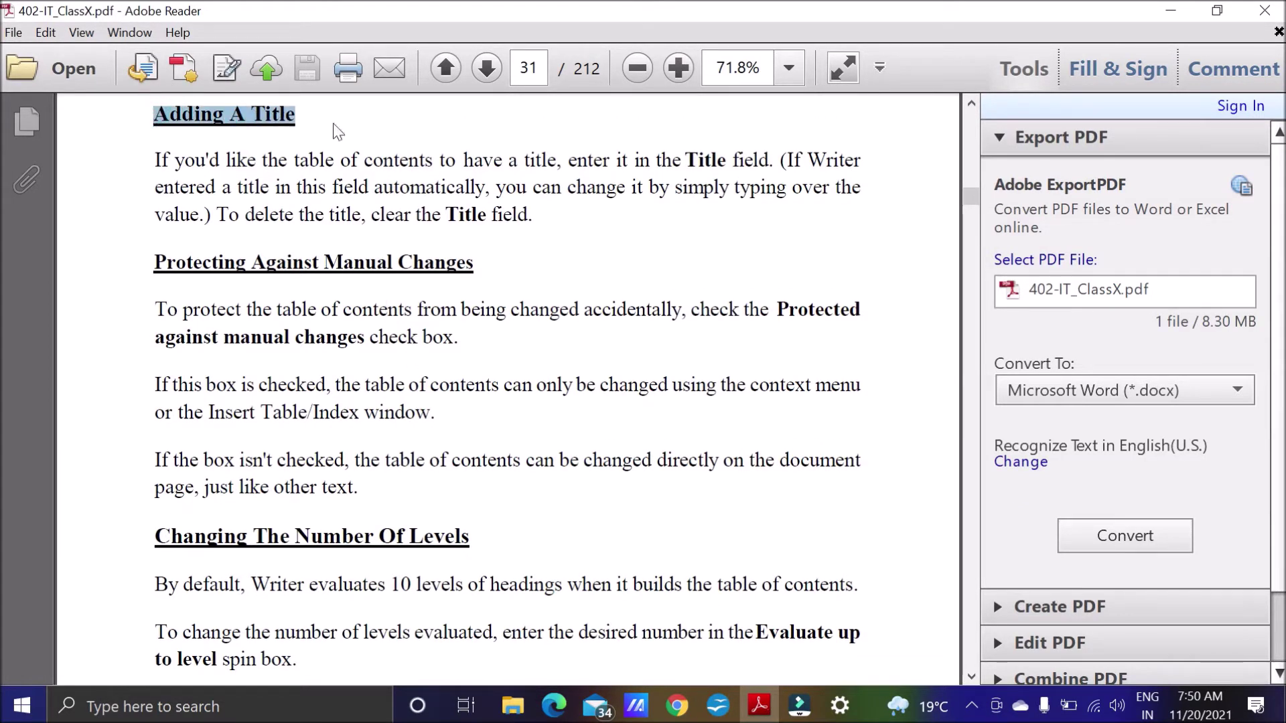
{"action": "left_click_drag", "start_coordinate": [155, 263], "coordinate": [432, 260]}
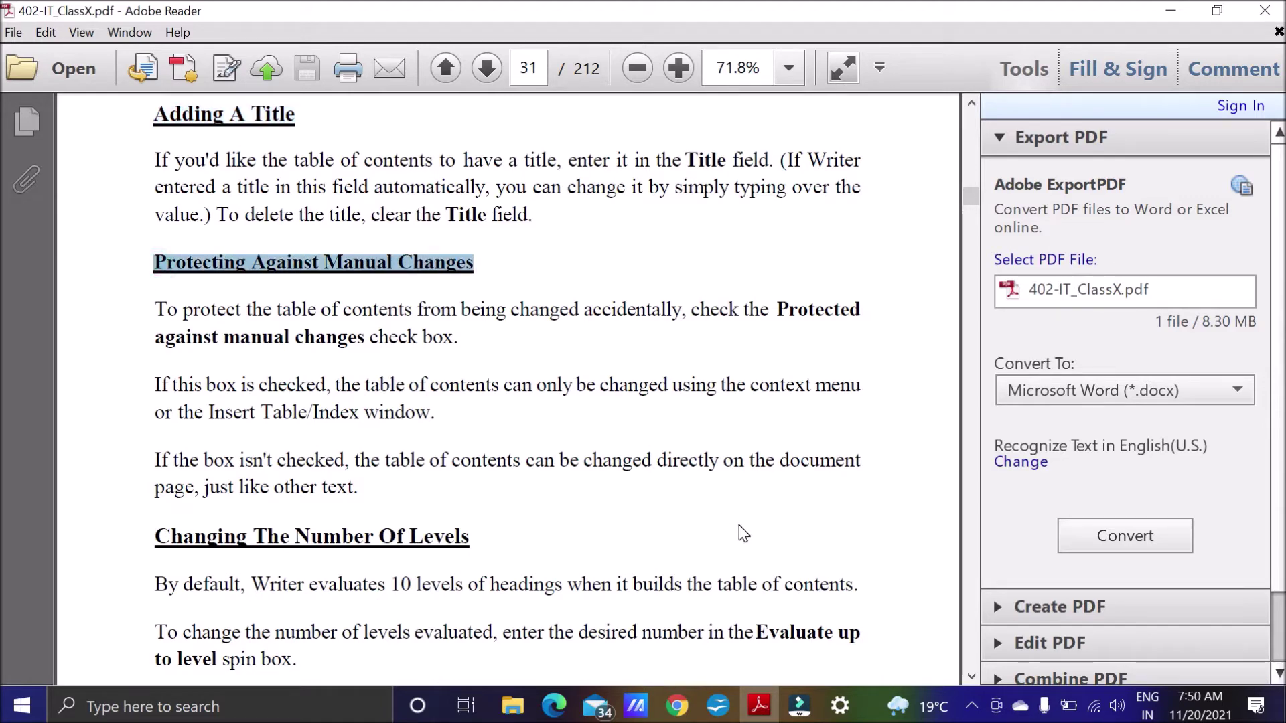
Switch to OpenOffice Writer and try to delete text directly inside the protected table of contents, at the Protecting Against Manual Changes entry.
{"action": "left_click", "coordinate": [719, 709]}
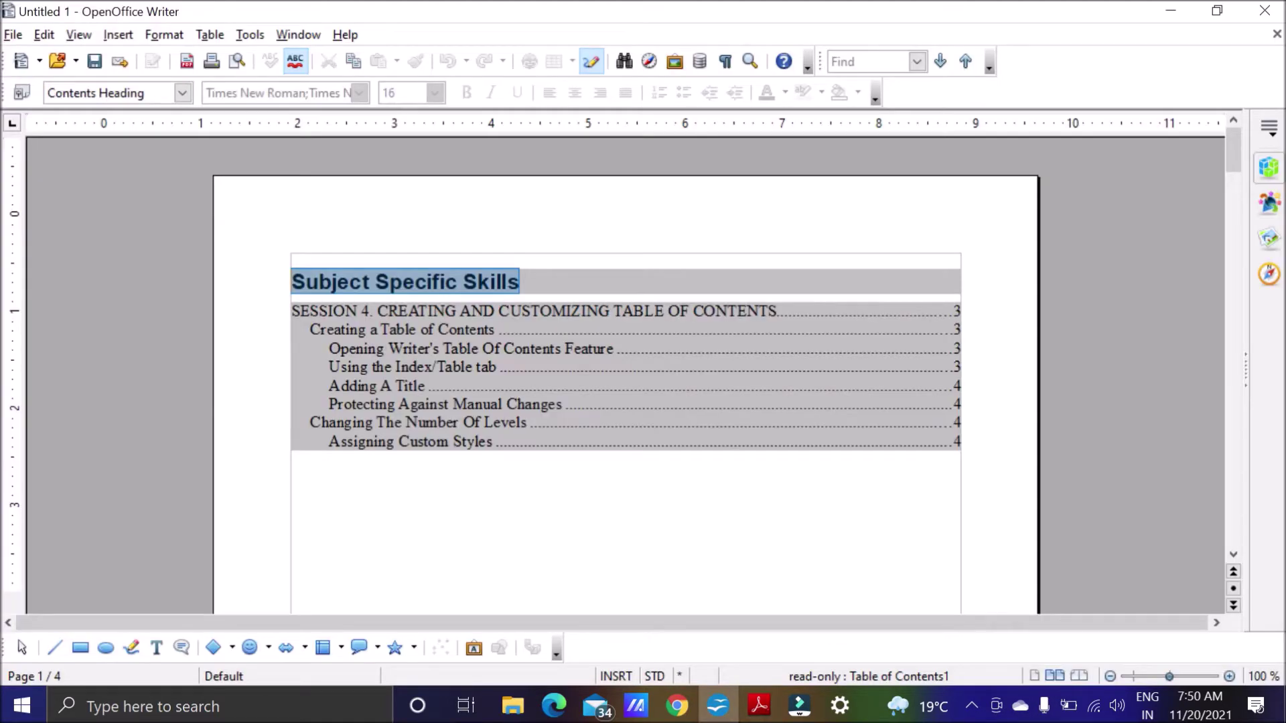
{"action": "left_click", "coordinate": [500, 330]}
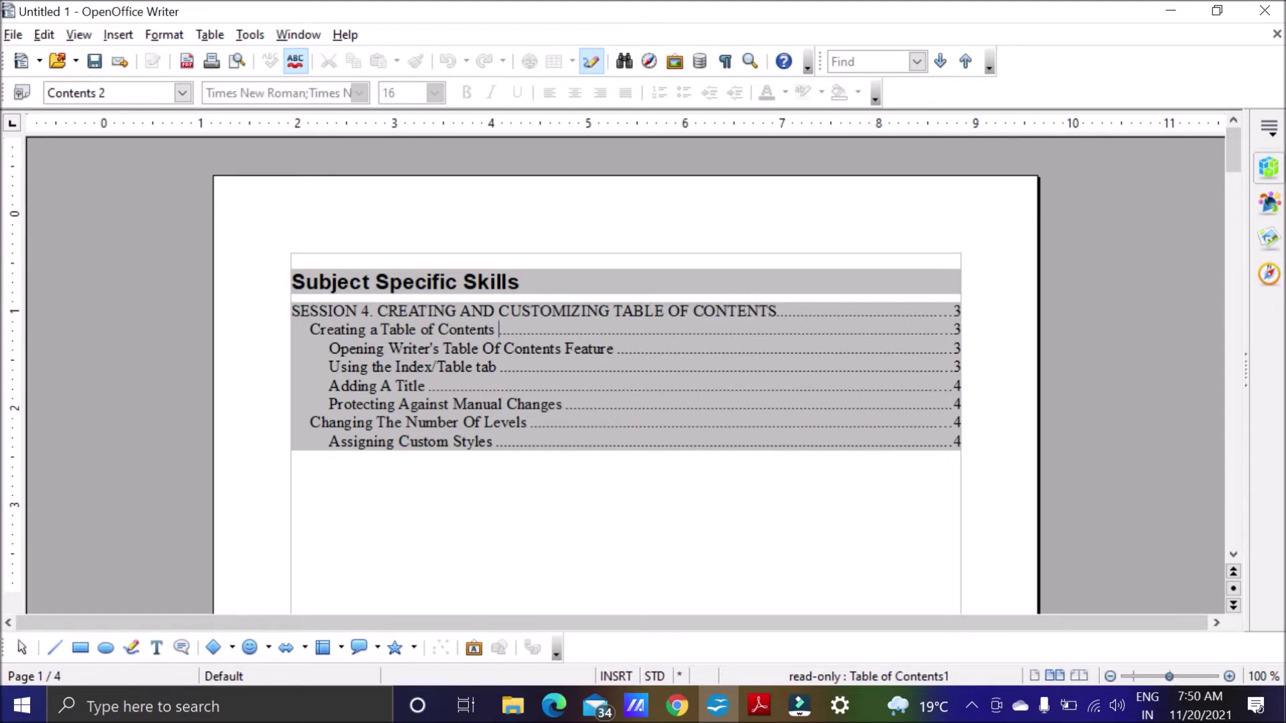
{"action": "left_click", "coordinate": [420, 329]}
{"action": "left_click", "coordinate": [429, 405]}
{"action": "key", "text": "Delete"}
Return to Adobe Reader and highlight the Protected against manual changes option name in the instructions.
{"action": "key", "text": "alt+Tab"}
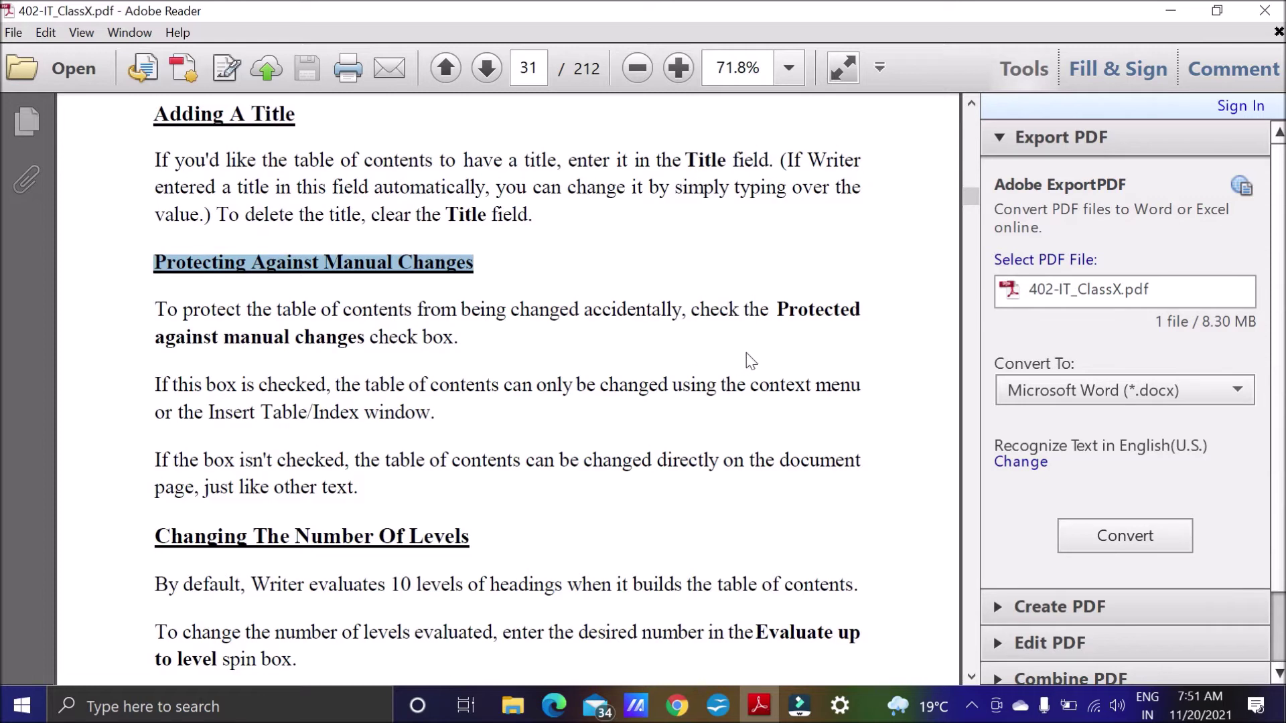
{"action": "left_click_drag", "start_coordinate": [775, 310], "coordinate": [862, 315]}
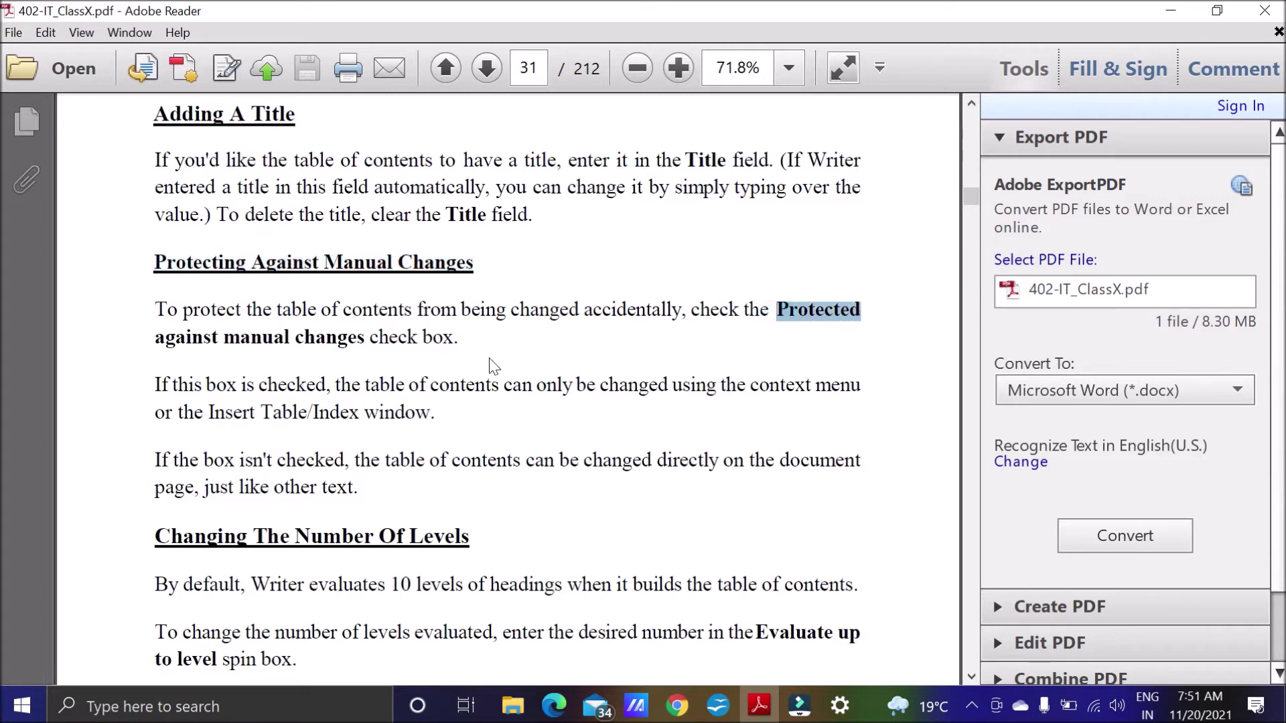
{"action": "left_click_drag", "start_coordinate": [366, 339], "coordinate": [176, 343]}
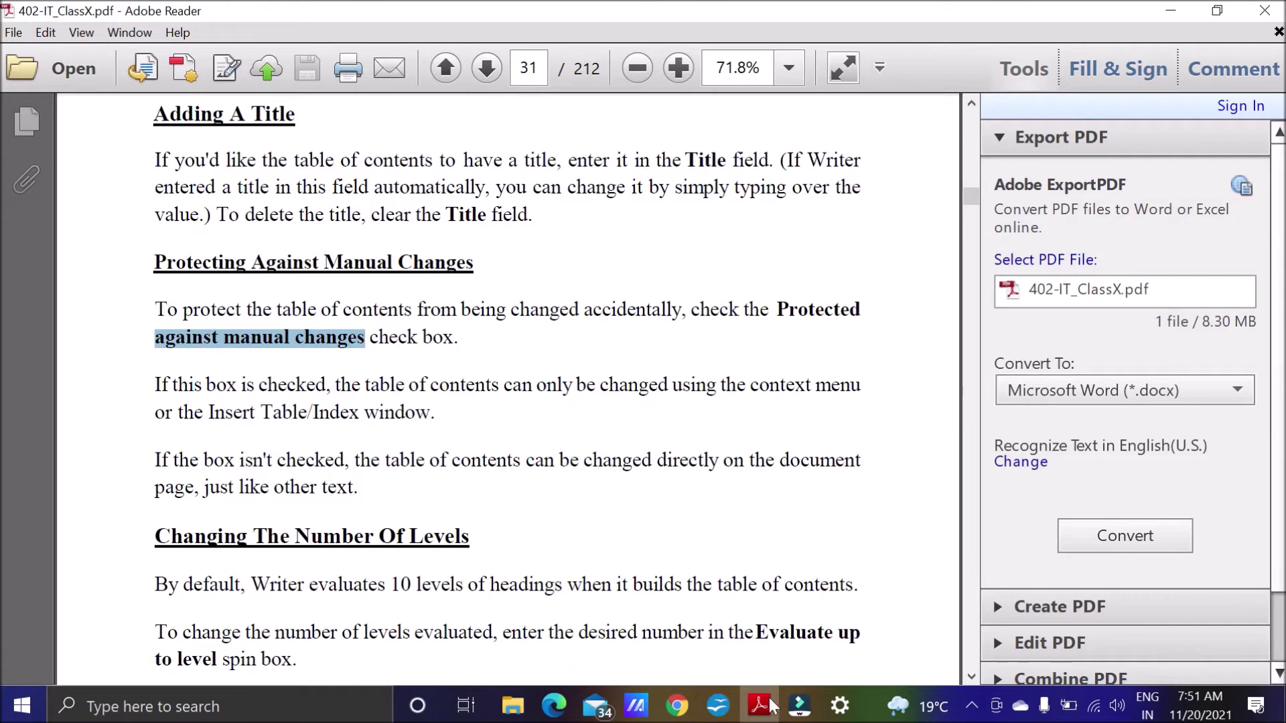
In OpenOffice Writer, clear Protected against manual changes in the table of contents' settings and apply it.
{"action": "left_click", "coordinate": [719, 710]}
{"action": "right_click", "coordinate": [605, 421]}
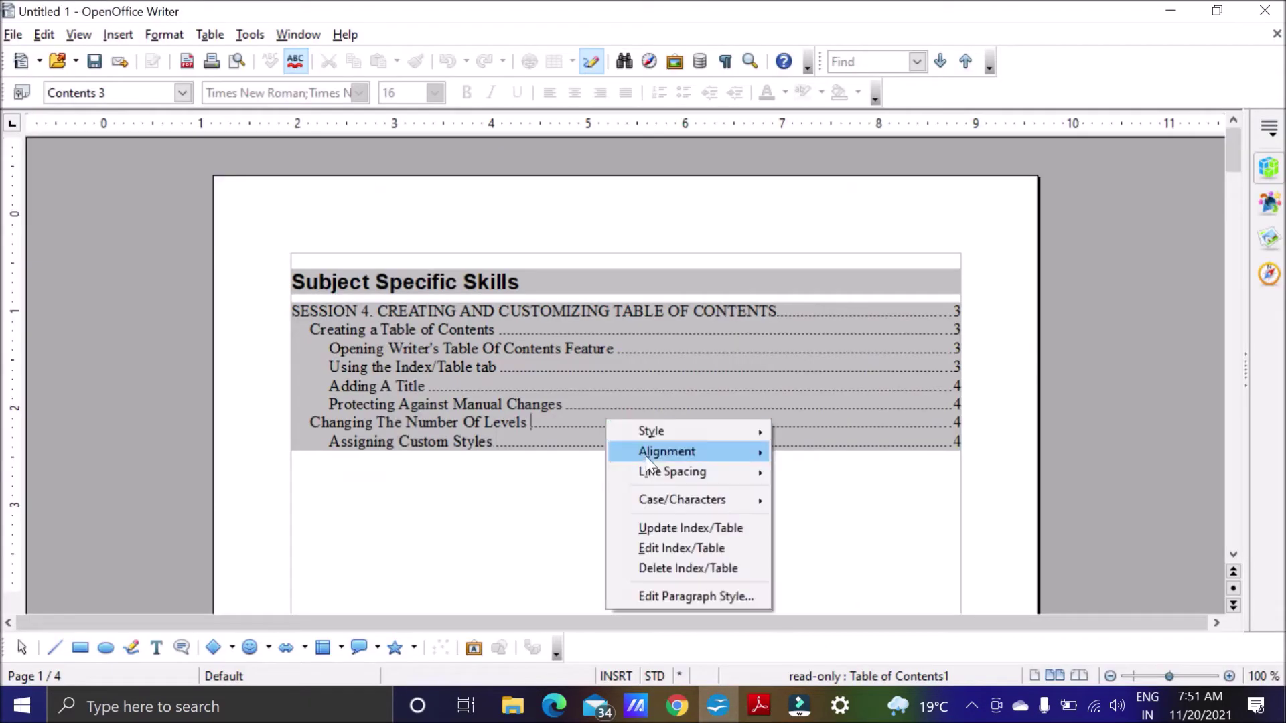
{"action": "left_click", "coordinate": [687, 546]}
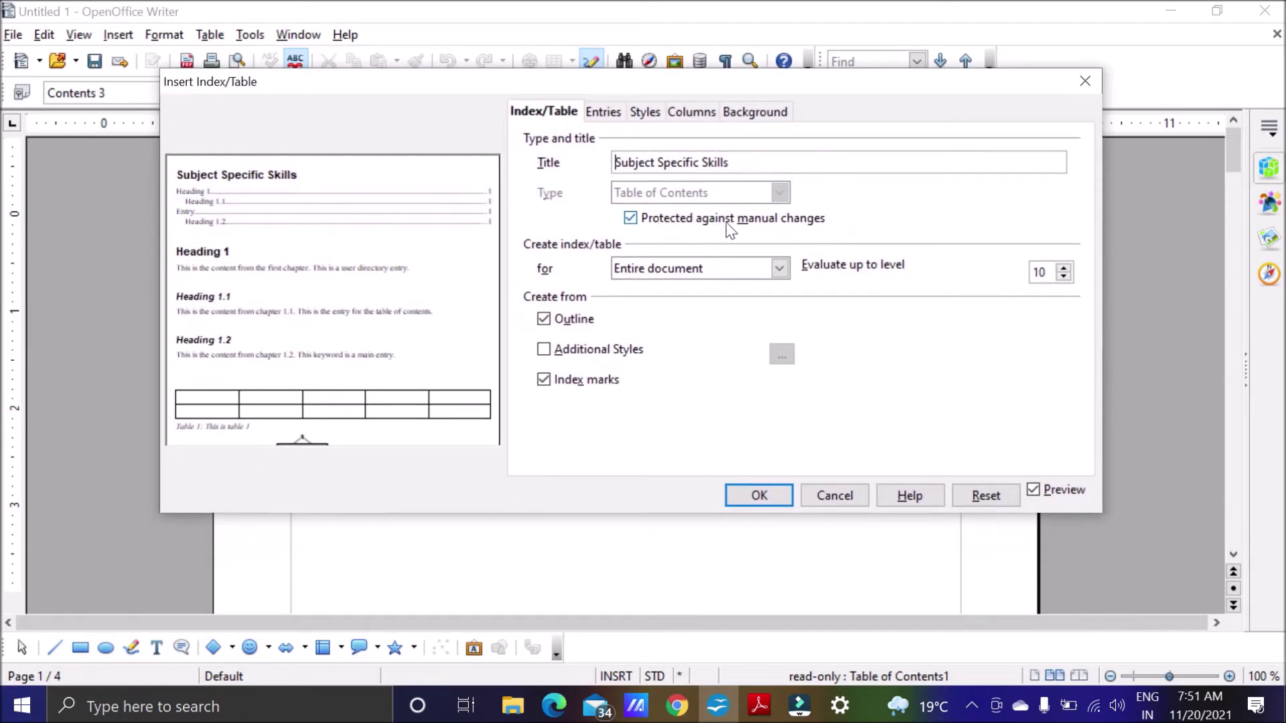
{"action": "left_click", "coordinate": [632, 222]}
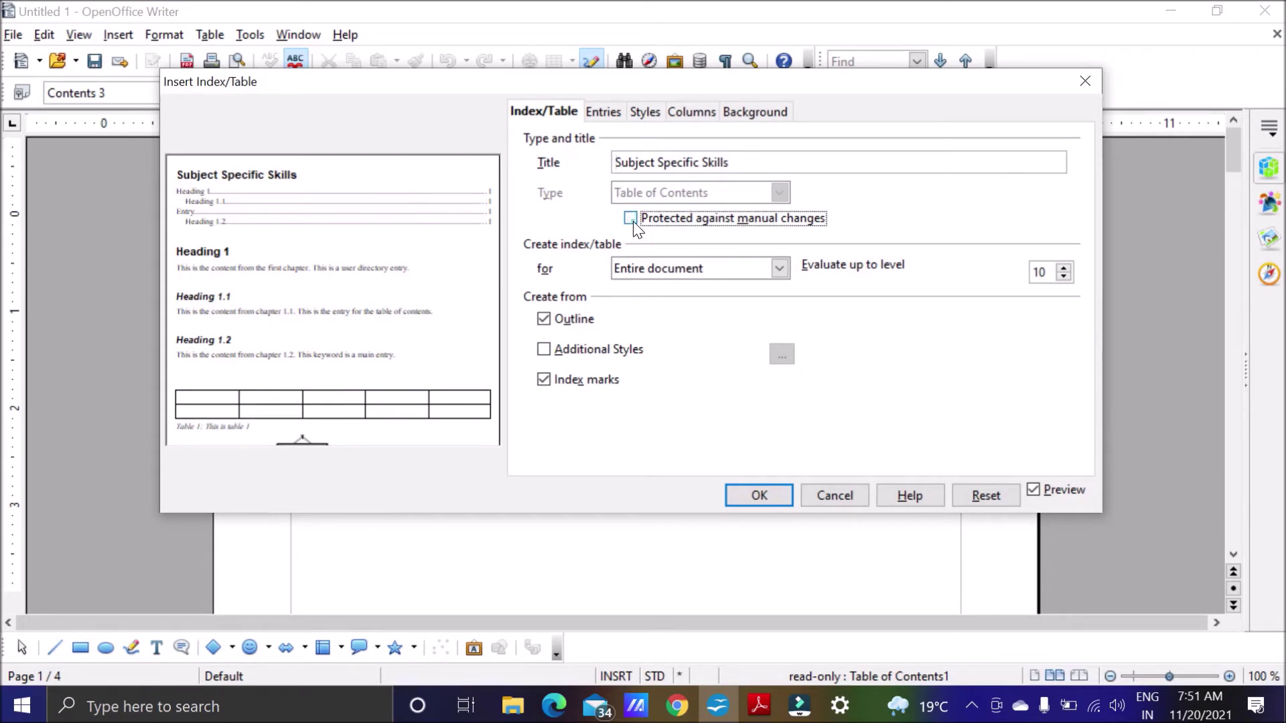
{"action": "left_click", "coordinate": [767, 501]}
Test direct editing by inserting hkjjk after Index in the Using the Index/Table tab entry, and erase it along with the x of Index.
{"action": "left_click", "coordinate": [432, 366]}
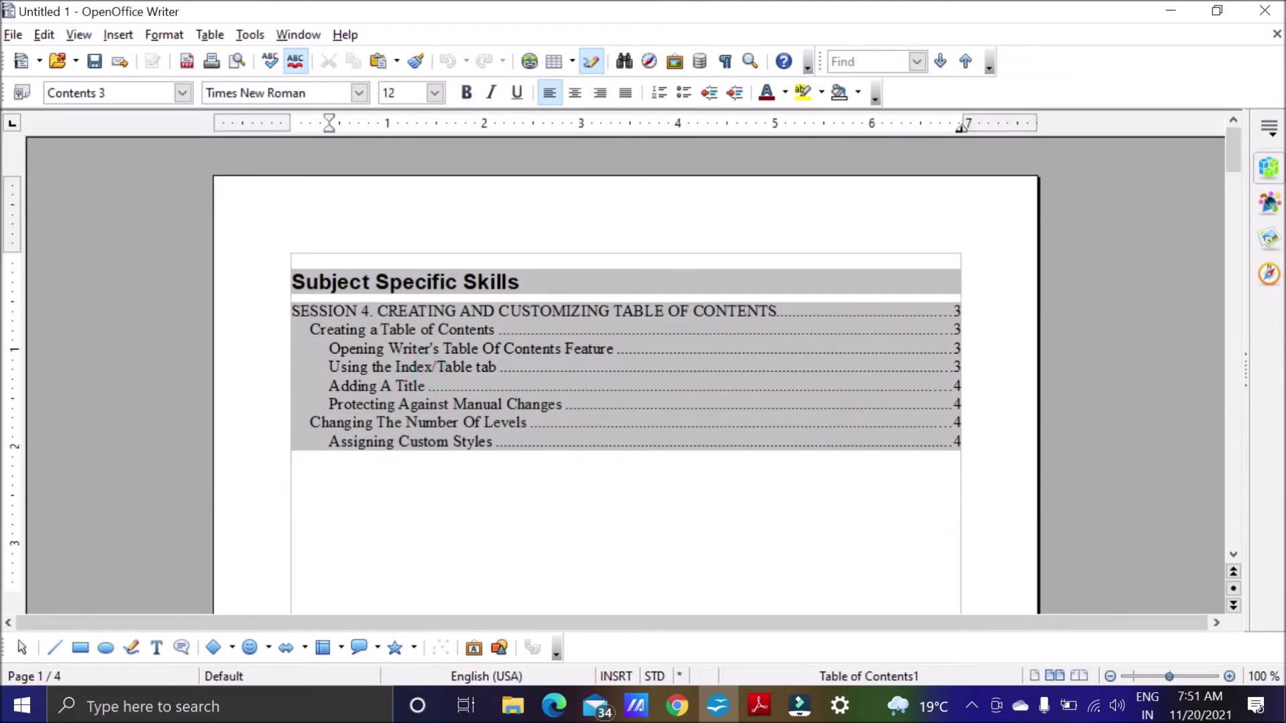
{"action": "type", "text": "hkjjk"}
{"action": "key", "text": "BackSpace"}
{"action": "key", "text": "BackSpace"}
{"action": "key", "text": "BackSpace"}
{"action": "key", "text": "BackSpace"}
{"action": "key", "text": "BackSpace"}
{"action": "key", "text": "BackSpace"}
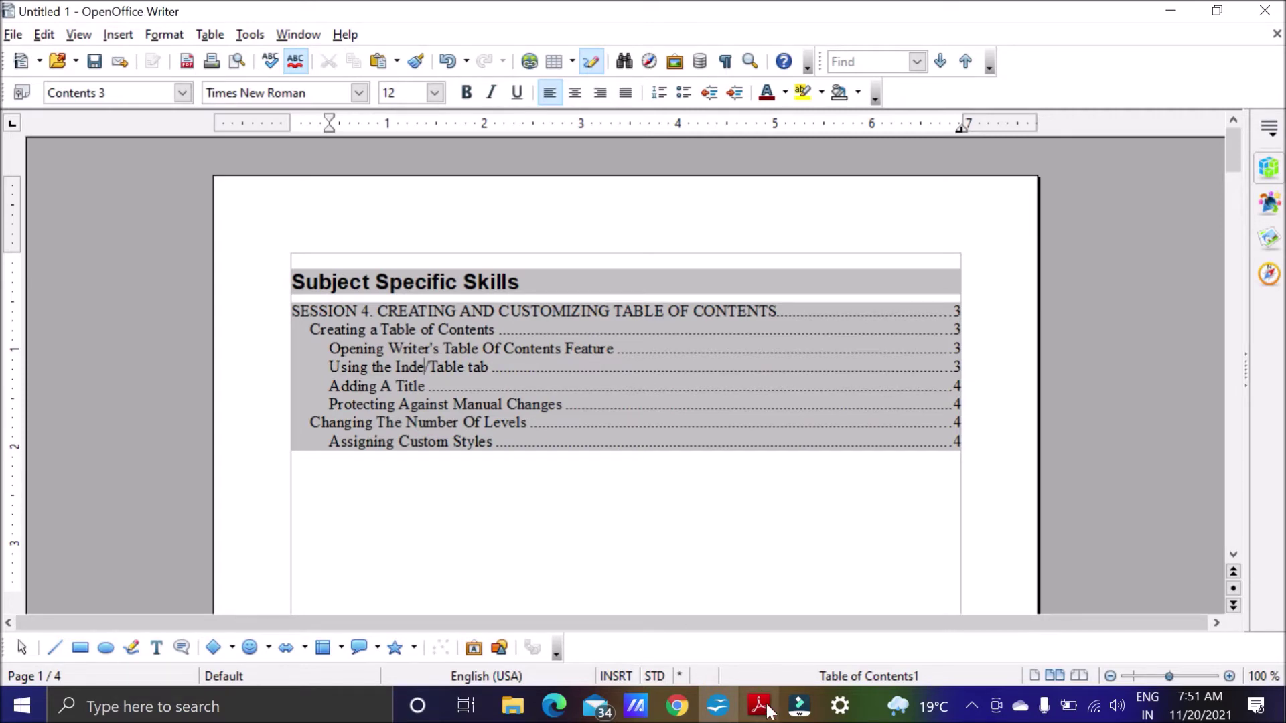
Switch to Adobe Reader and read how the table can be changed when the protection box is checked and when it isn't.
{"action": "mouse_move", "coordinate": [769, 712]}
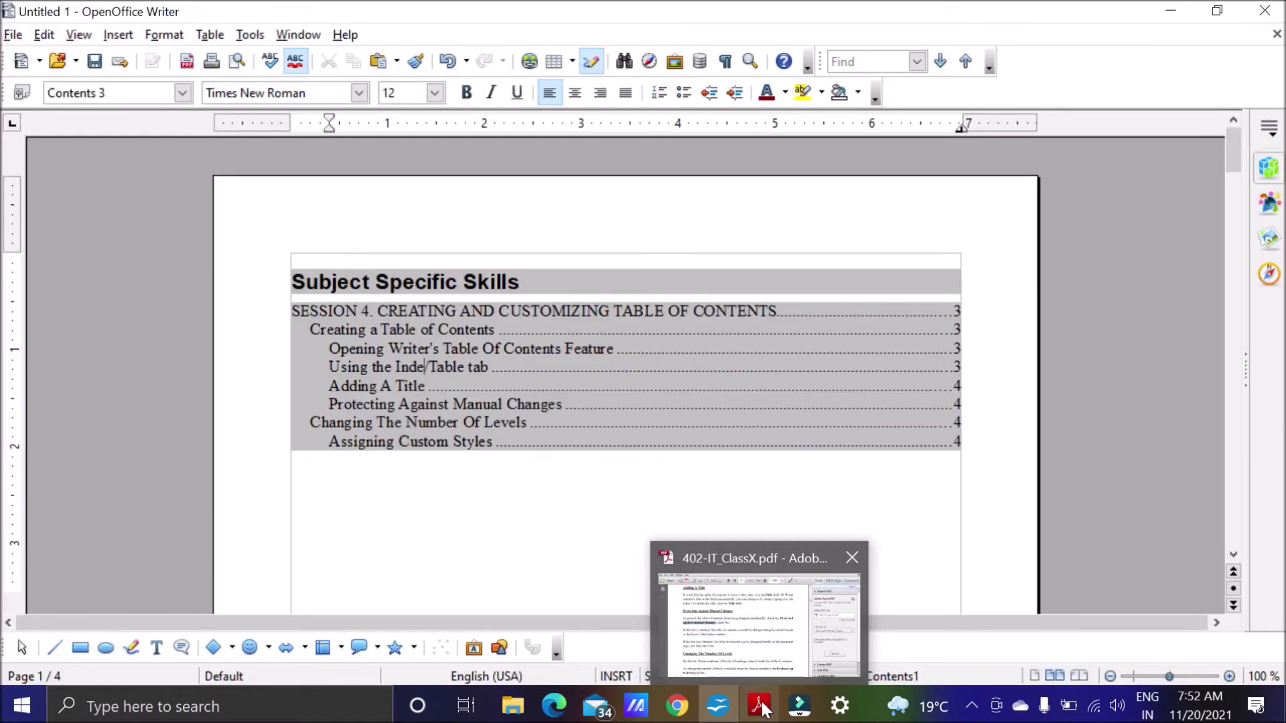
{"action": "left_click", "coordinate": [757, 623]}
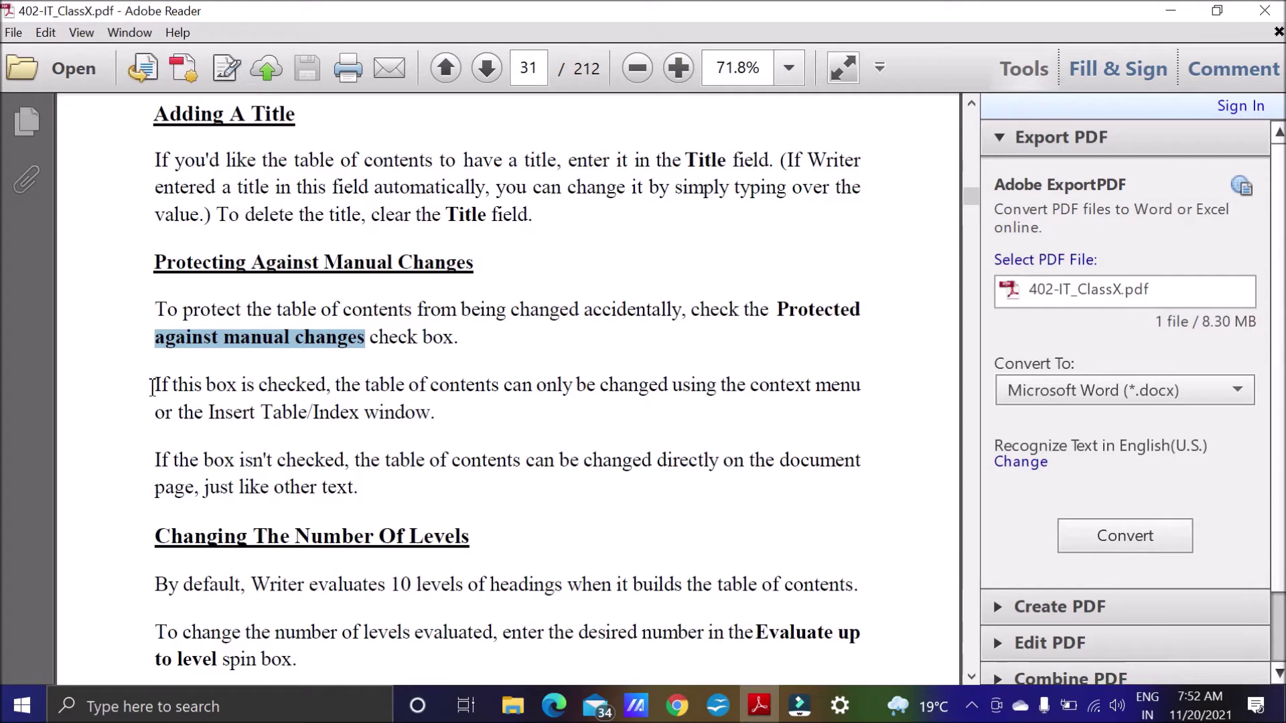
{"action": "left_click_drag", "start_coordinate": [156, 387], "coordinate": [273, 386]}
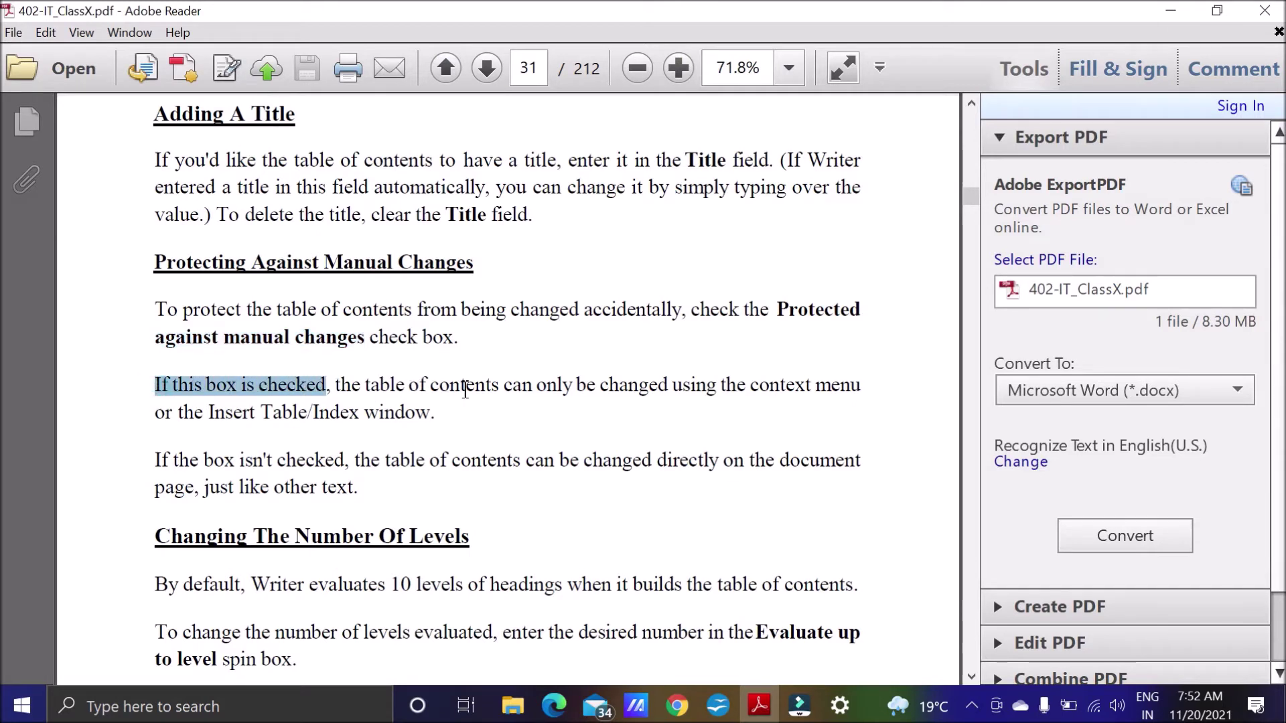
{"action": "left_click_drag", "start_coordinate": [747, 387], "coordinate": [872, 387]}
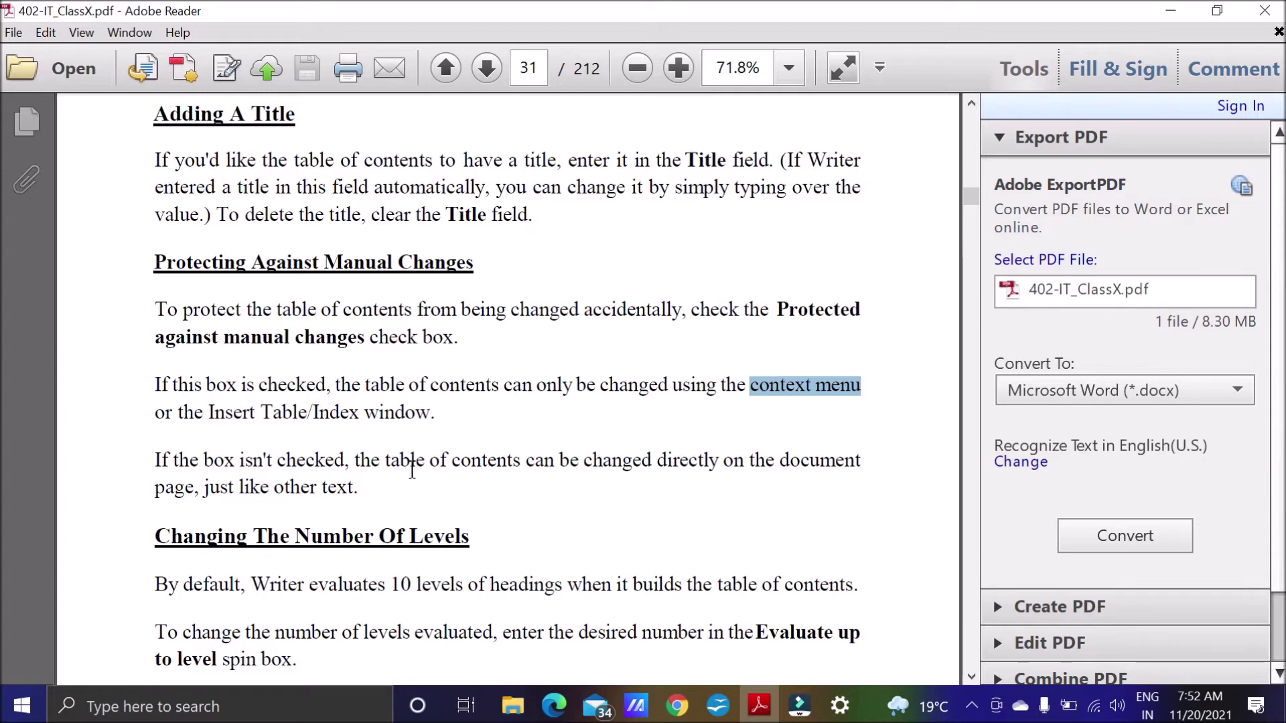
{"action": "left_click_drag", "start_coordinate": [205, 462], "coordinate": [349, 462]}
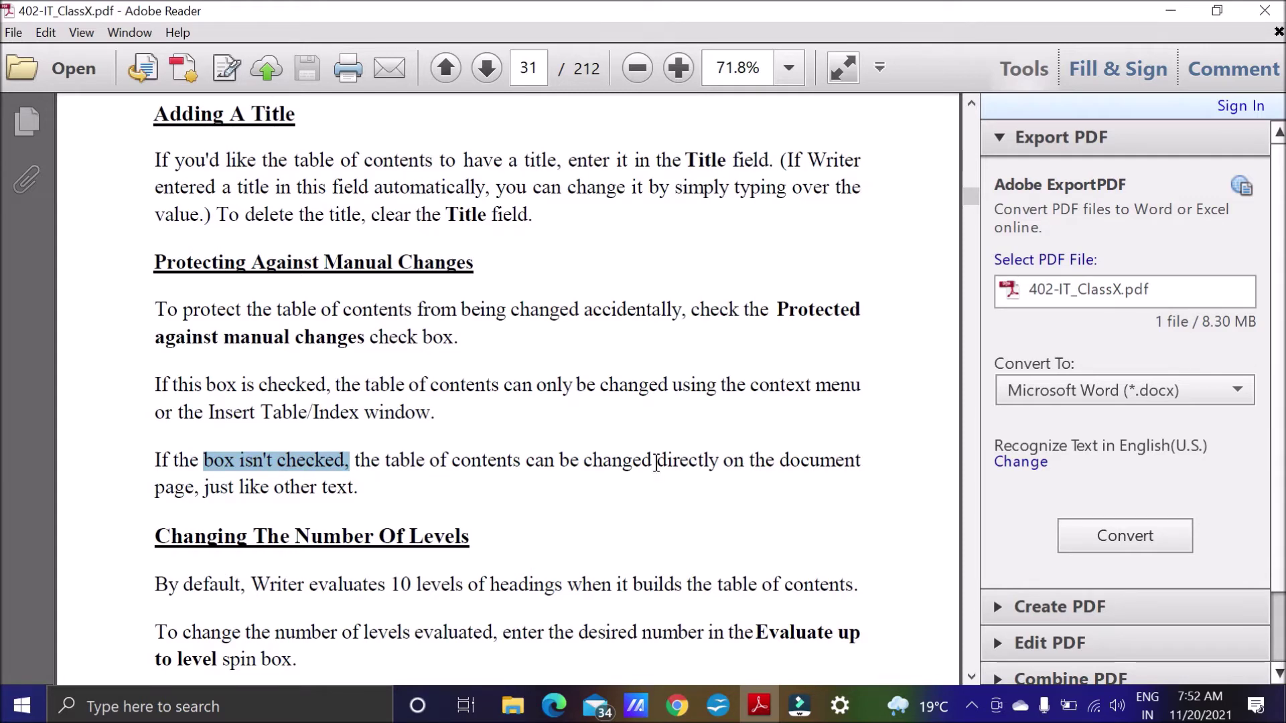
Read the Changing The Number Of Levels section, highlighting its heading and the instruction on changing the number of levels evaluated.
{"action": "scroll", "coordinate": [605, 466], "scroll_direction": "down", "scroll_amount": 3}
{"action": "scroll", "coordinate": [605, 465], "scroll_direction": "down", "scroll_amount": 4}
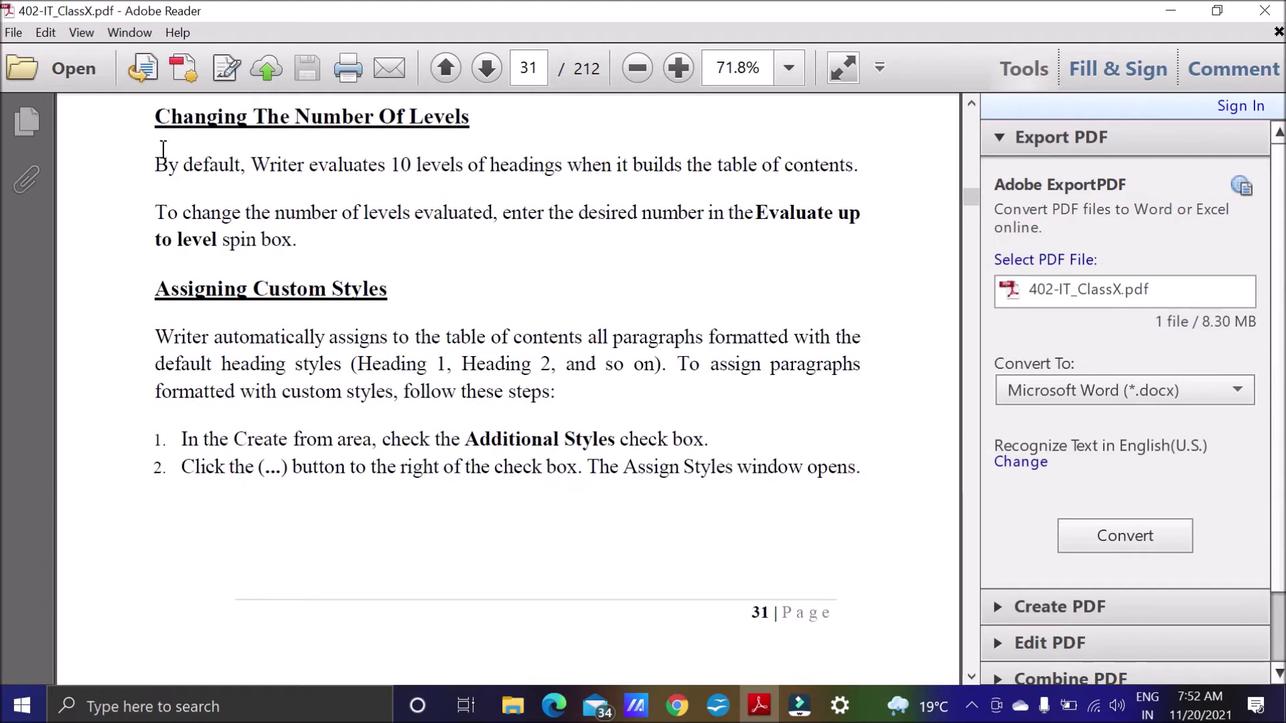
{"action": "left_click_drag", "start_coordinate": [158, 127], "coordinate": [469, 119]}
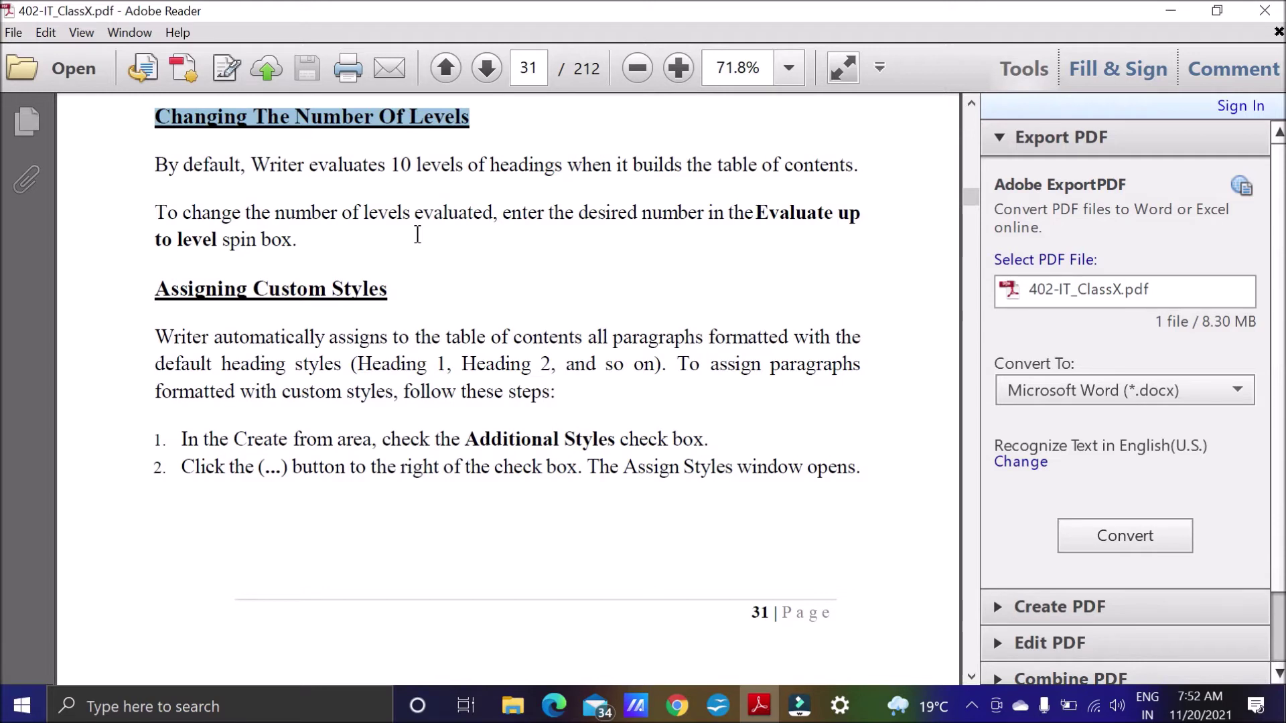
{"action": "left_click_drag", "start_coordinate": [186, 214], "coordinate": [544, 221]}
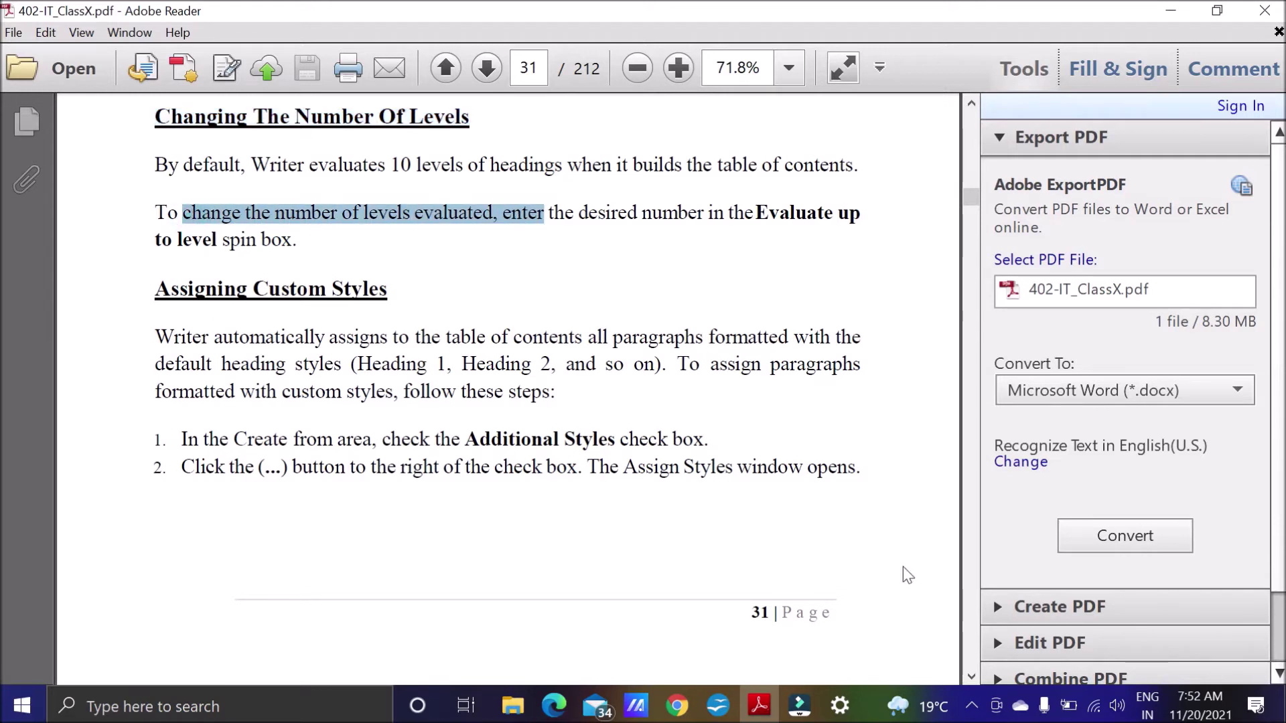
Switch to OpenOffice Writer and set the table of contents to evaluate up to level 2, moving the settings dialog aside to view the entries.
{"action": "left_click", "coordinate": [718, 706]}
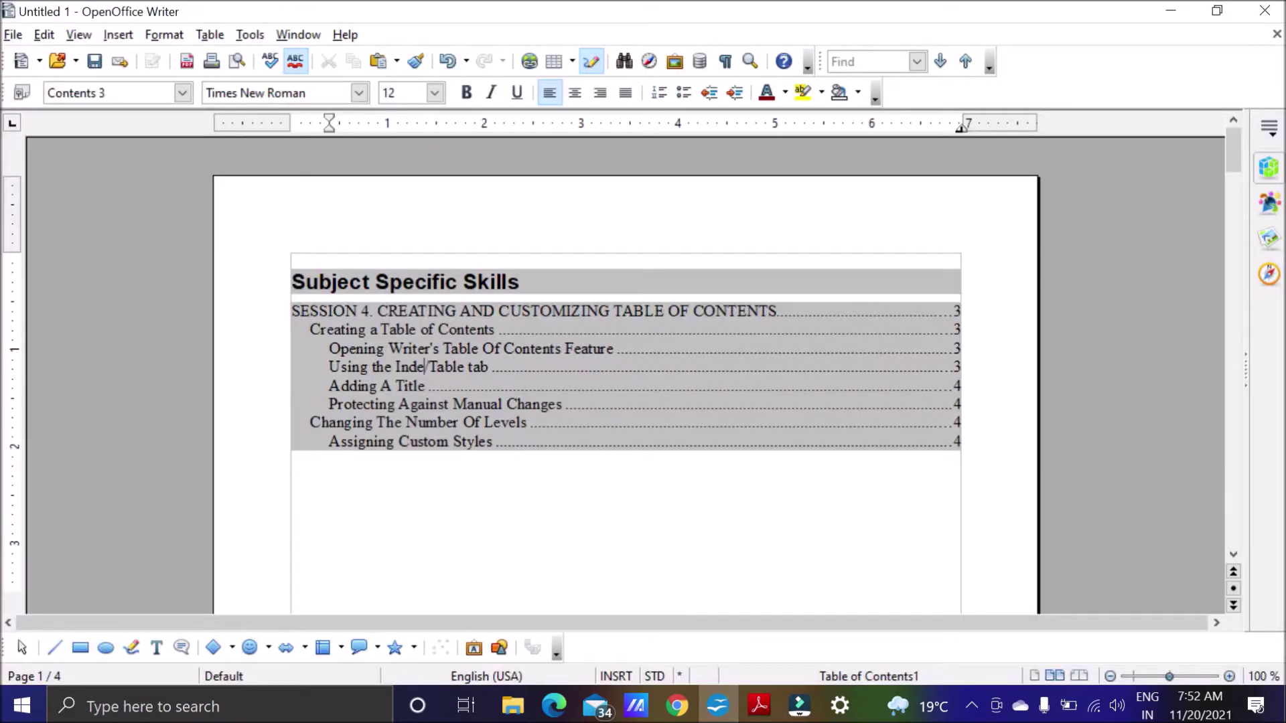
{"action": "right_click", "coordinate": [497, 368]}
{"action": "left_click", "coordinate": [573, 297]}
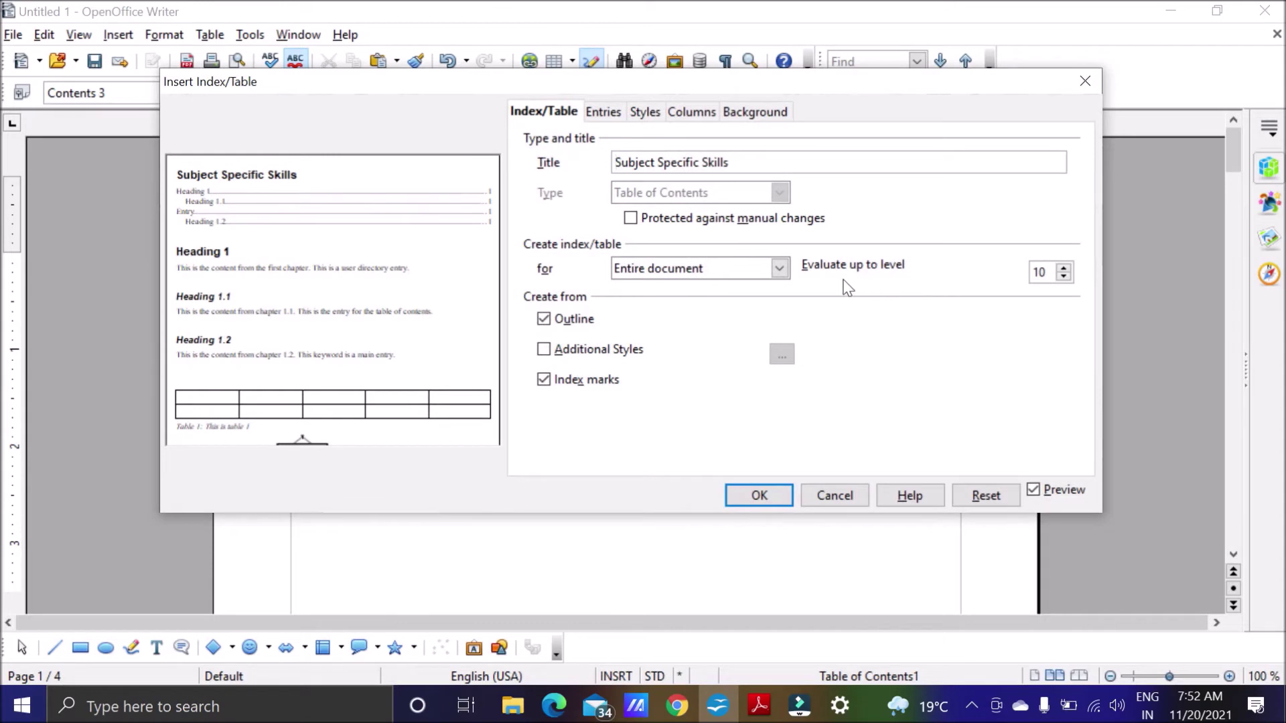
{"action": "left_click", "coordinate": [1064, 276]}
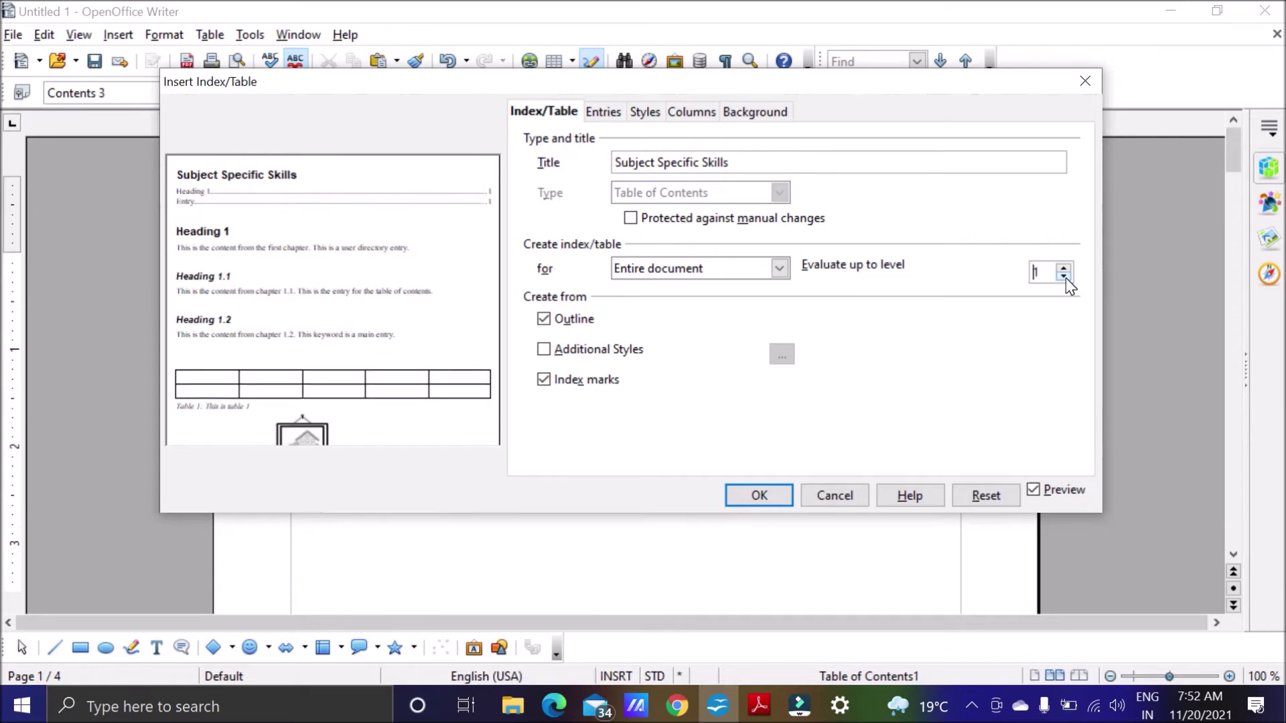
{"action": "left_click", "coordinate": [1063, 268]}
{"action": "left_click_drag", "start_coordinate": [825, 88], "coordinate": [882, 160]}
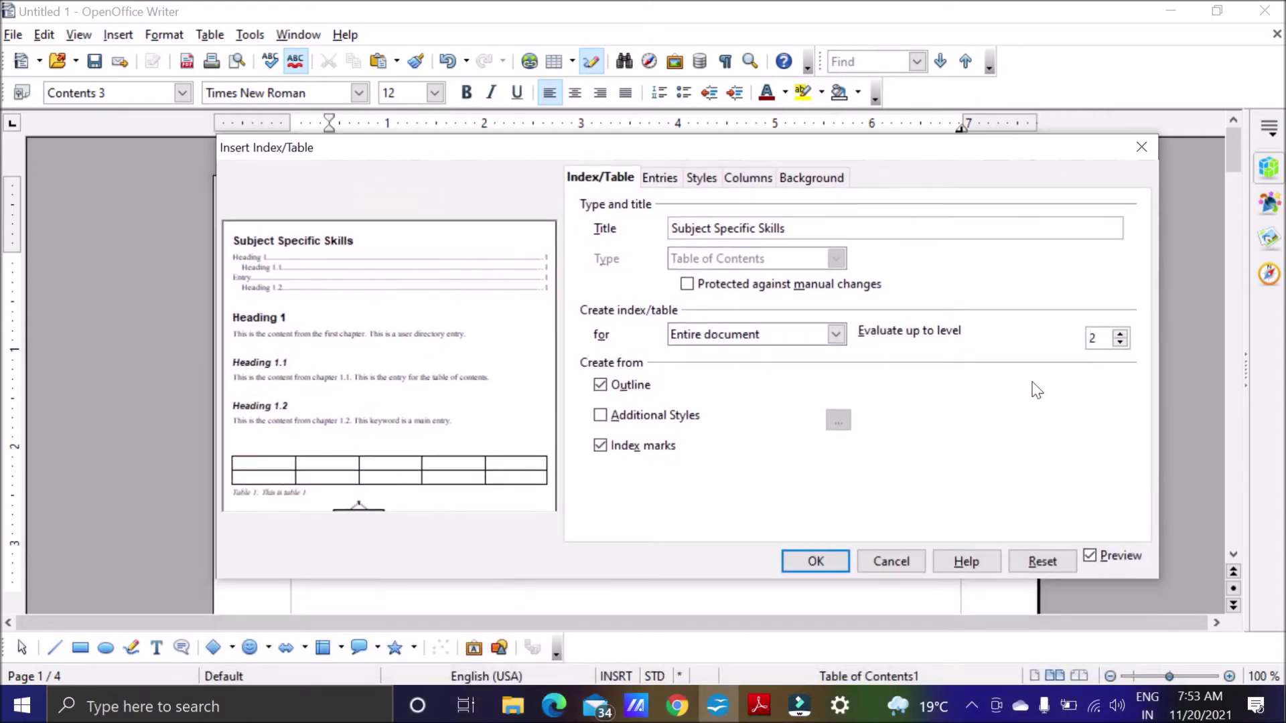
{"action": "left_click_drag", "start_coordinate": [645, 158], "coordinate": [591, 458]}
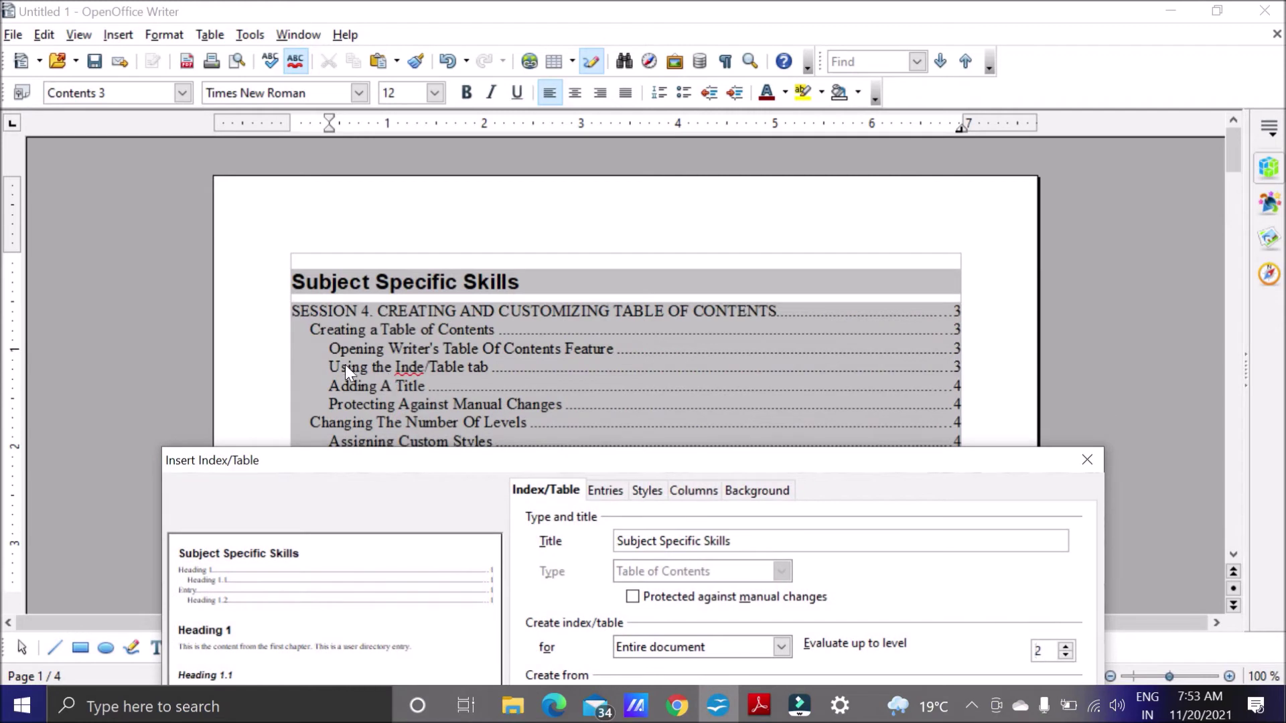
{"action": "left_click_drag", "start_coordinate": [610, 465], "coordinate": [657, 130]}
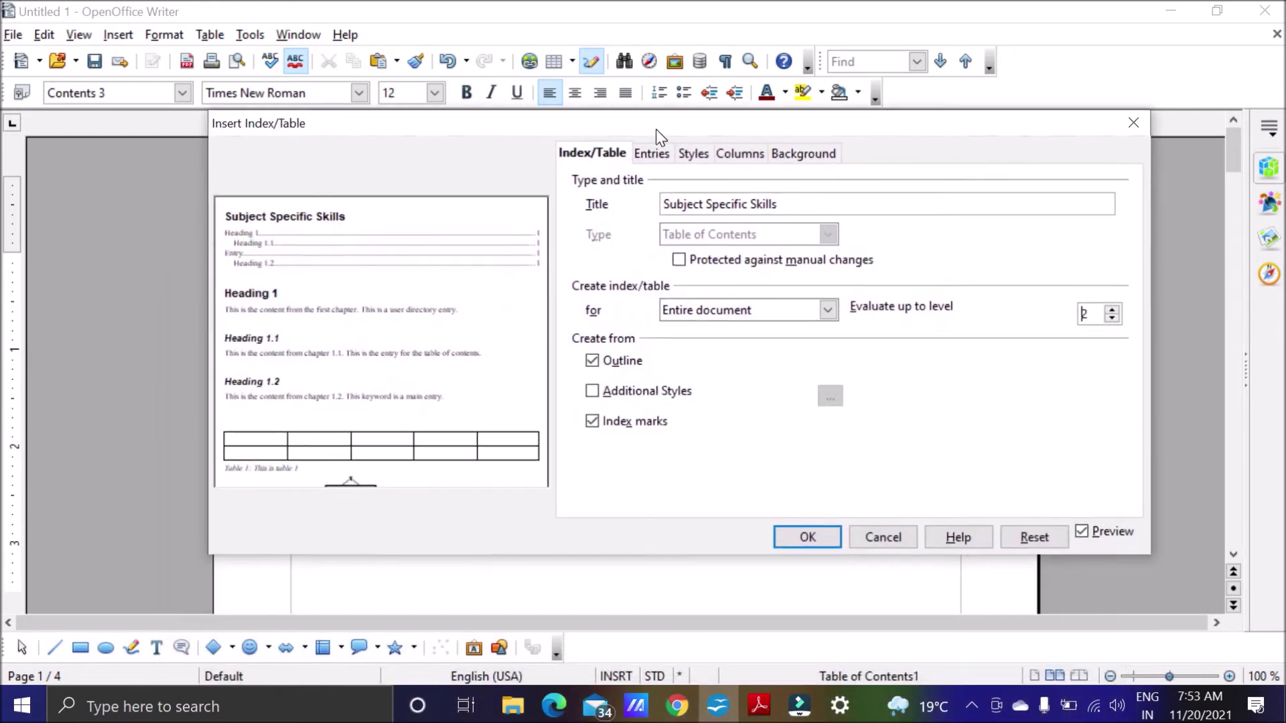
{"action": "left_click", "coordinate": [808, 536]}
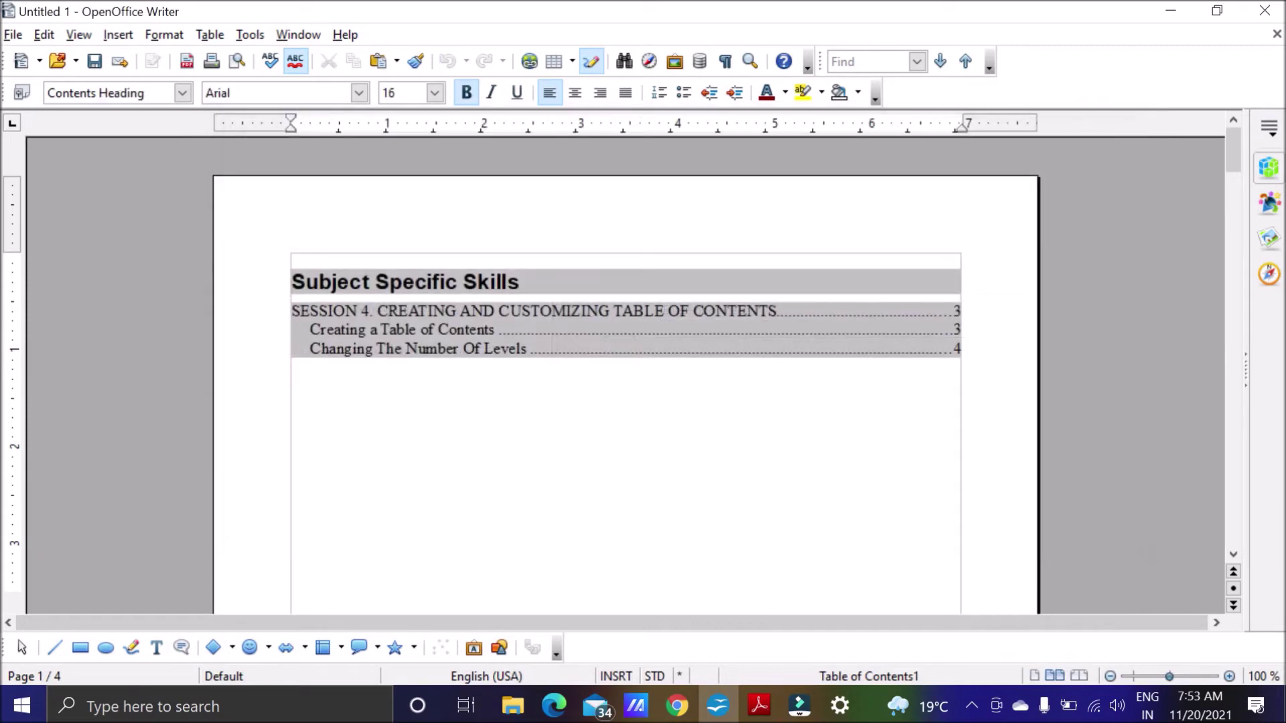
Highlight the SESSION 4 and Creating a Table of Contents entries, and update the table of contents.
{"action": "left_click_drag", "start_coordinate": [293, 311], "coordinate": [778, 312]}
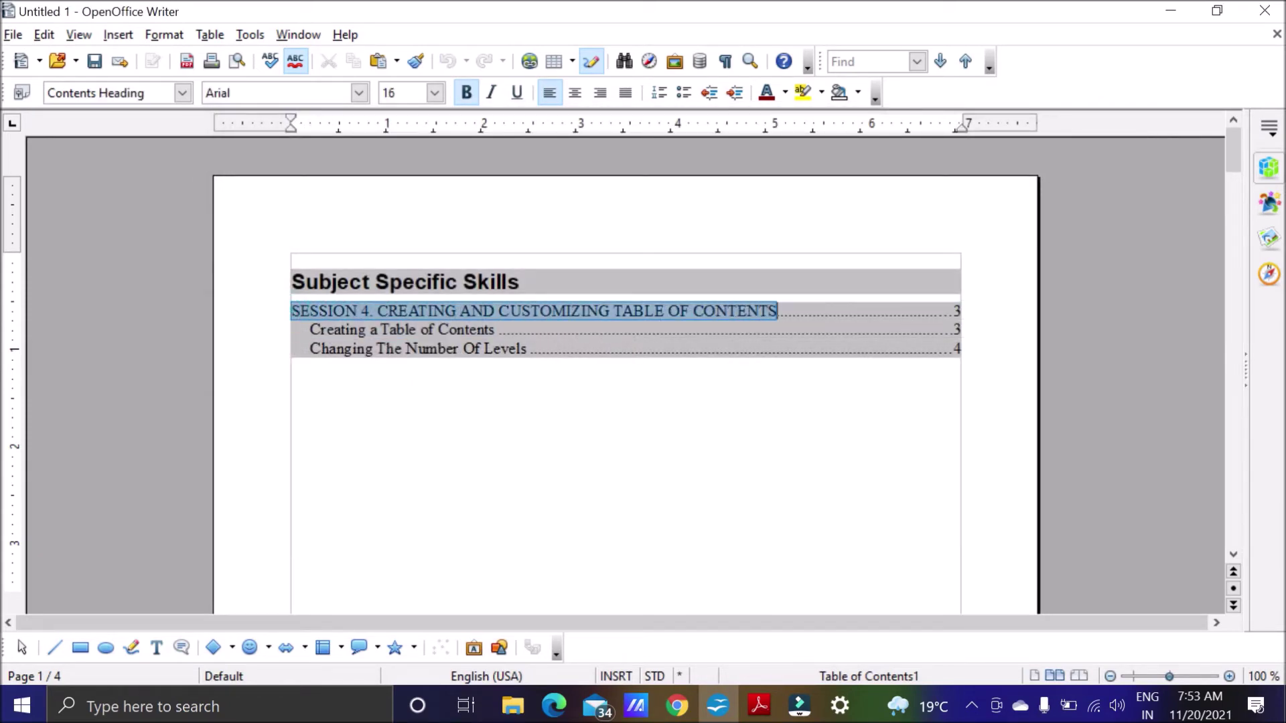
{"action": "left_click_drag", "start_coordinate": [310, 330], "coordinate": [496, 330]}
{"action": "left_click", "coordinate": [566, 411]}
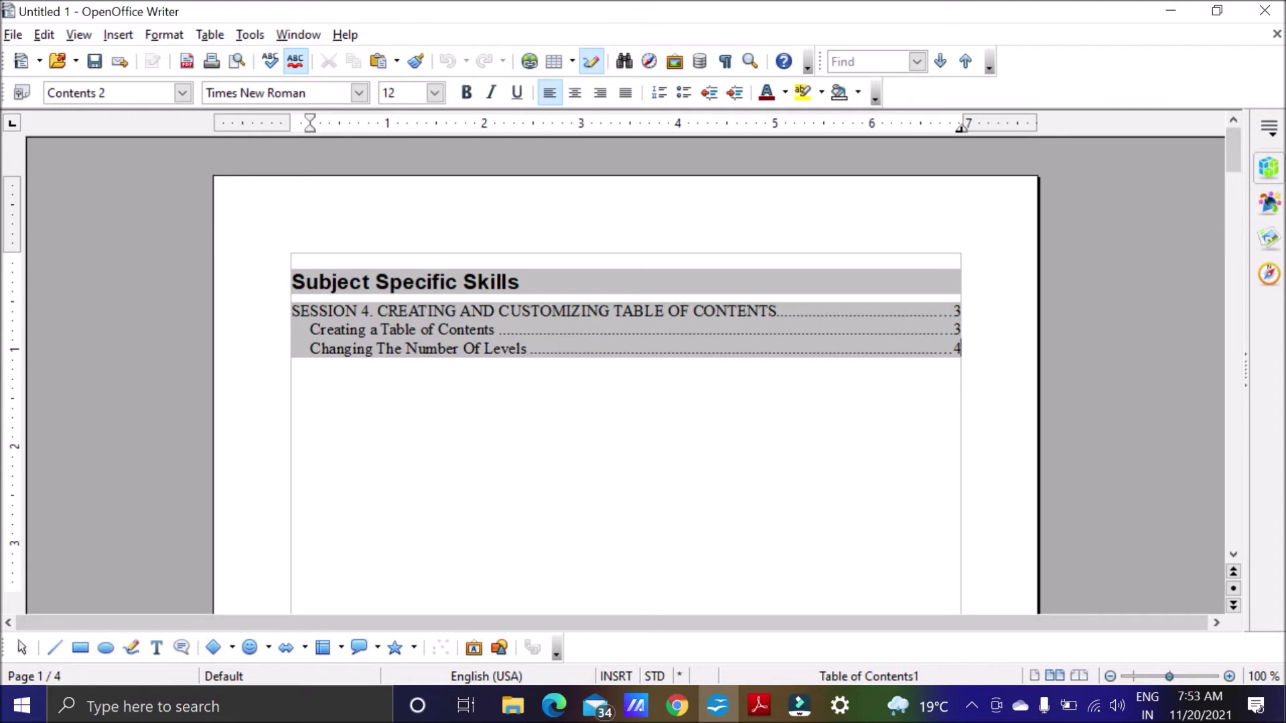
{"action": "right_click", "coordinate": [473, 333]}
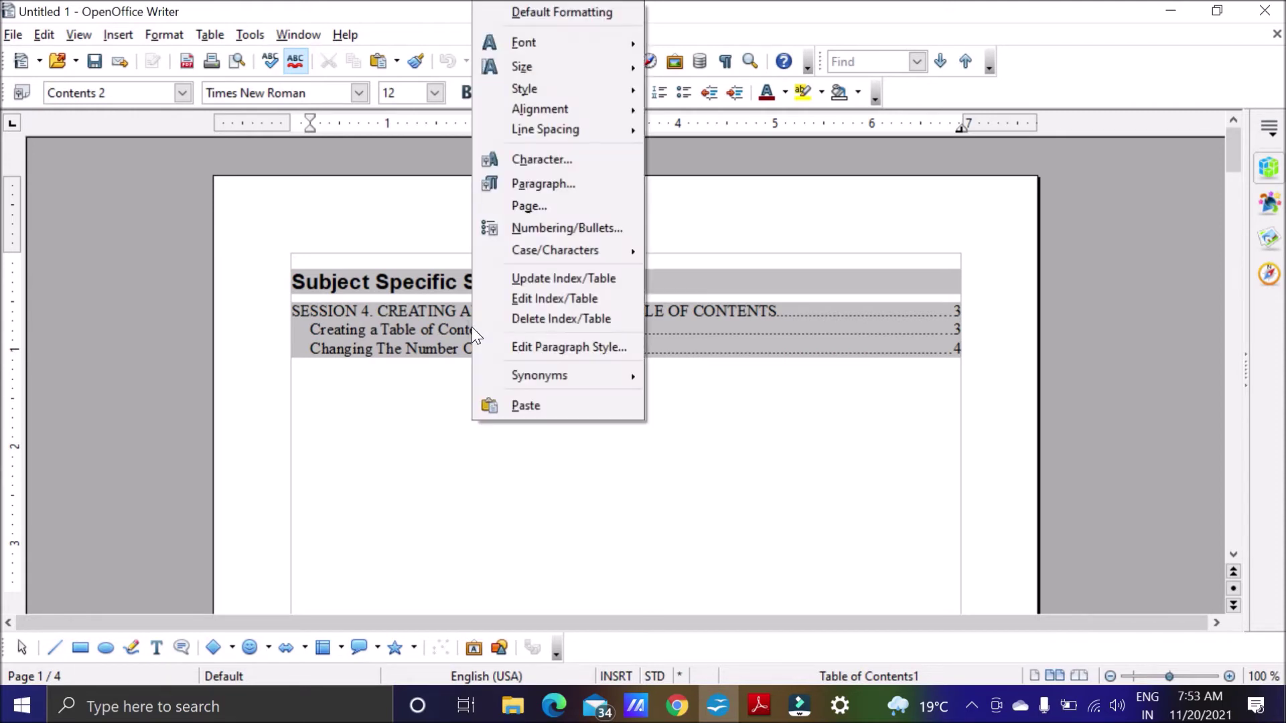
{"action": "left_click", "coordinate": [556, 280]}
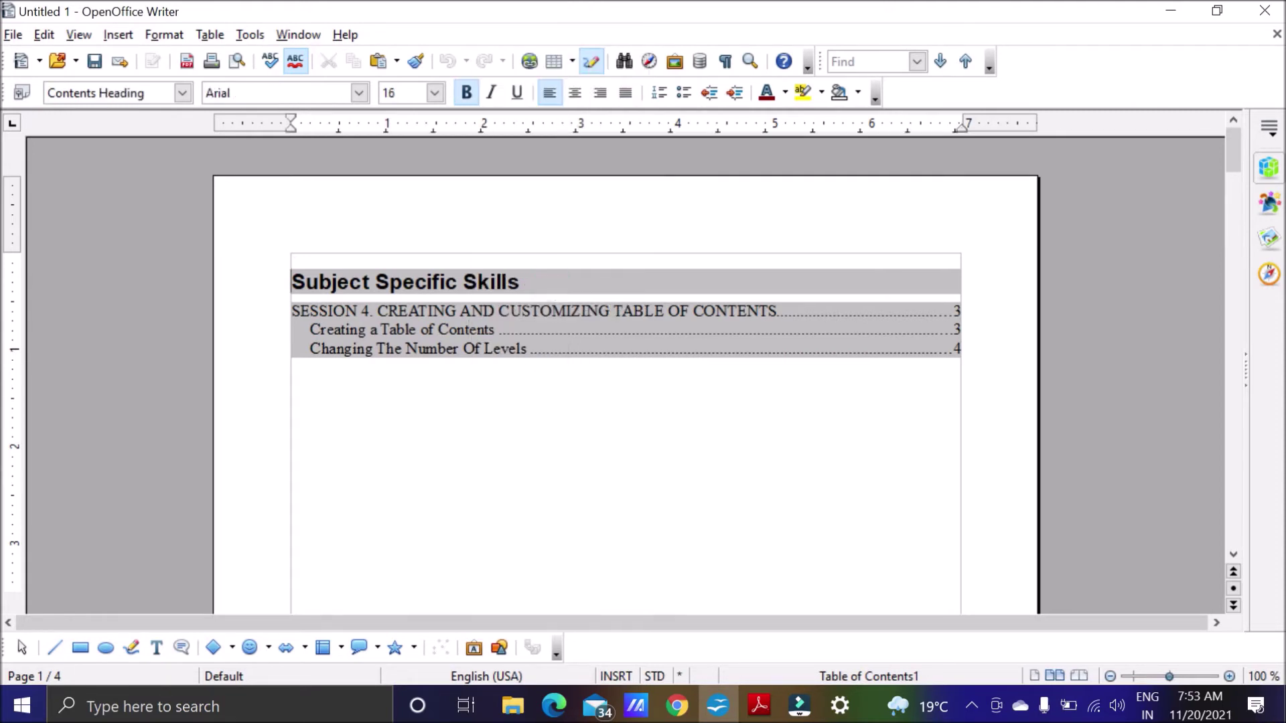
Set the table of contents to evaluate up to level 3, apply it, and highlight the Opening Writer's Table Of Contents Feature entry.
{"action": "right_click", "coordinate": [417, 329]}
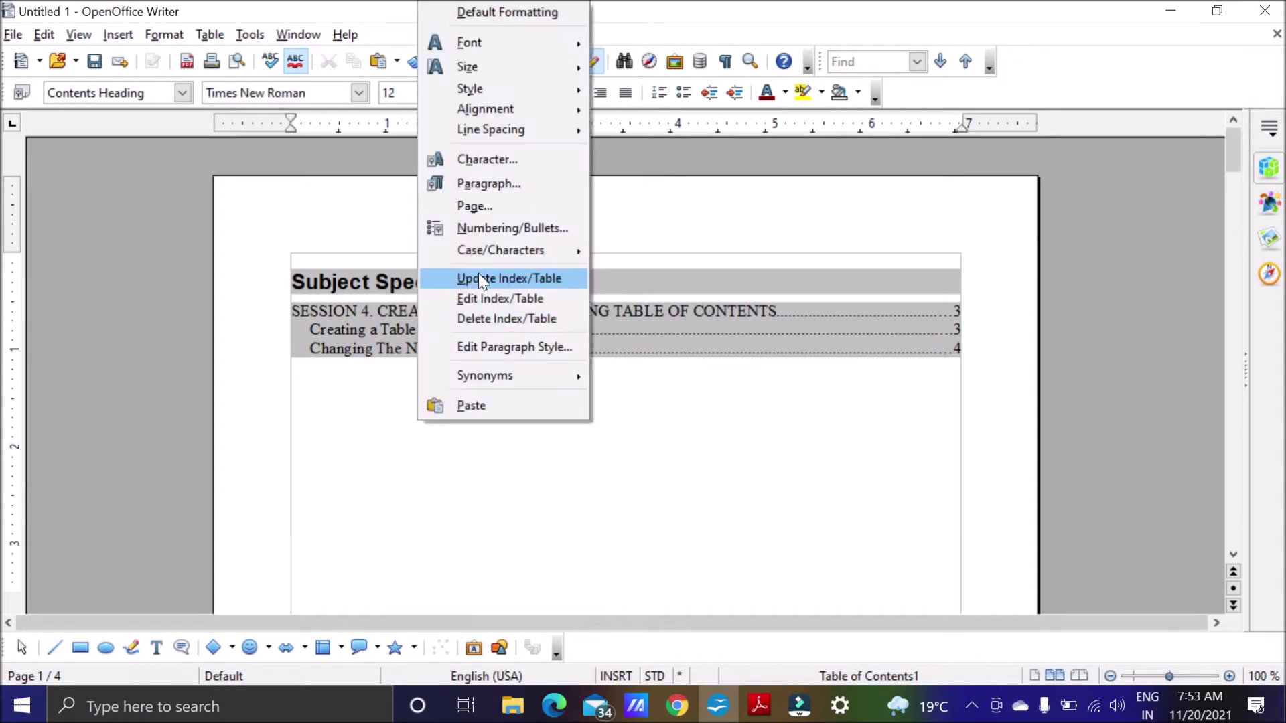
{"action": "left_click", "coordinate": [501, 301]}
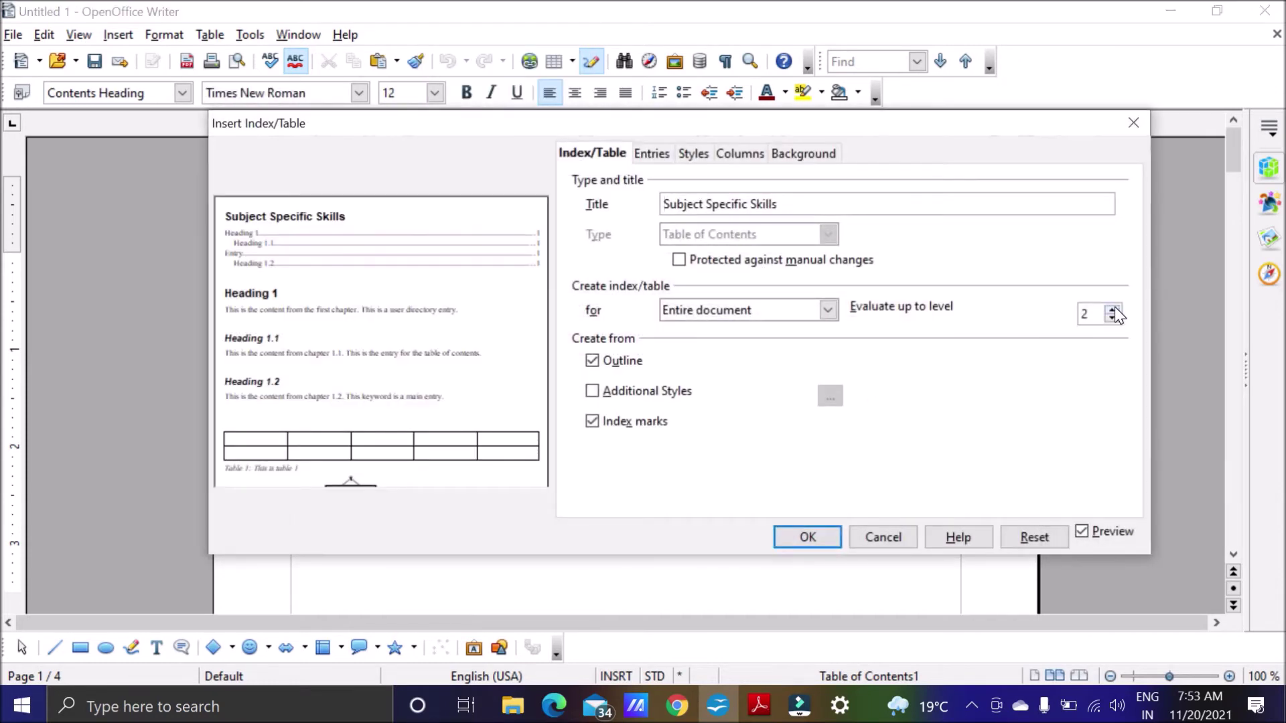
{"action": "left_click", "coordinate": [814, 537]}
{"action": "left_click_drag", "start_coordinate": [329, 348], "coordinate": [617, 348]}
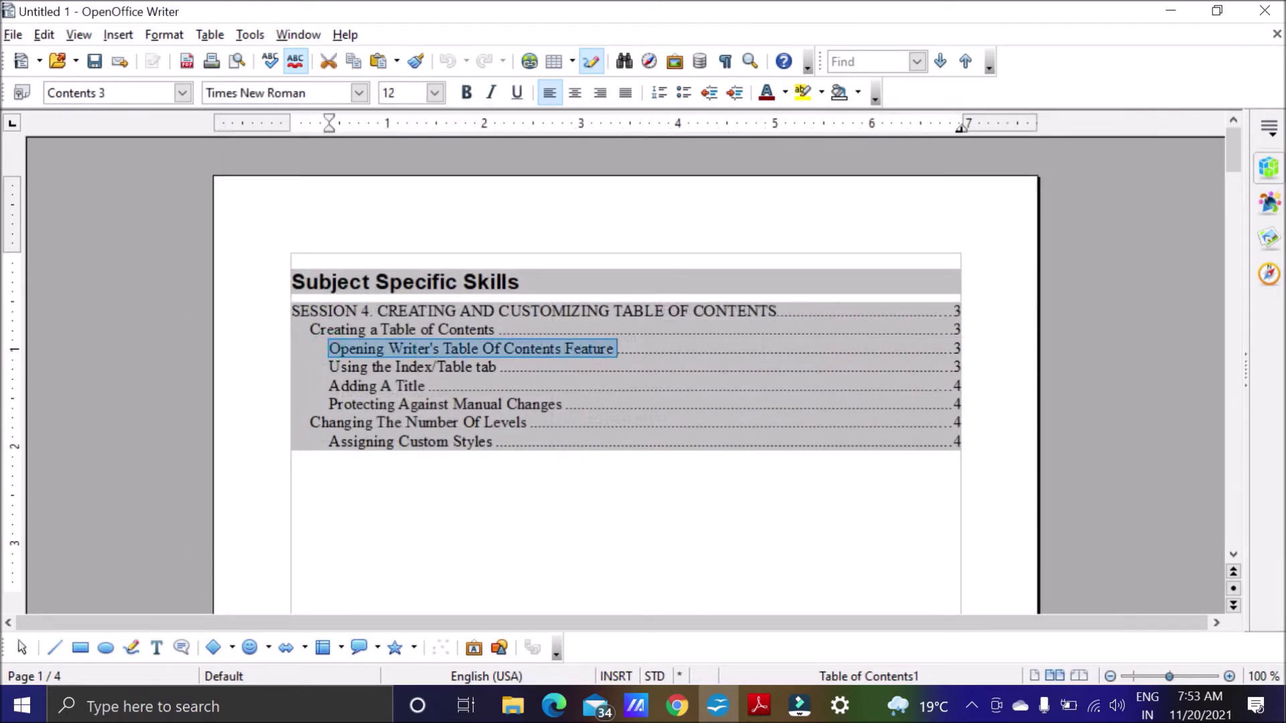
Switch to Adobe Reader and find the Assigning Custom Styles section, highlighting its heading.
{"action": "left_click", "coordinate": [759, 706]}
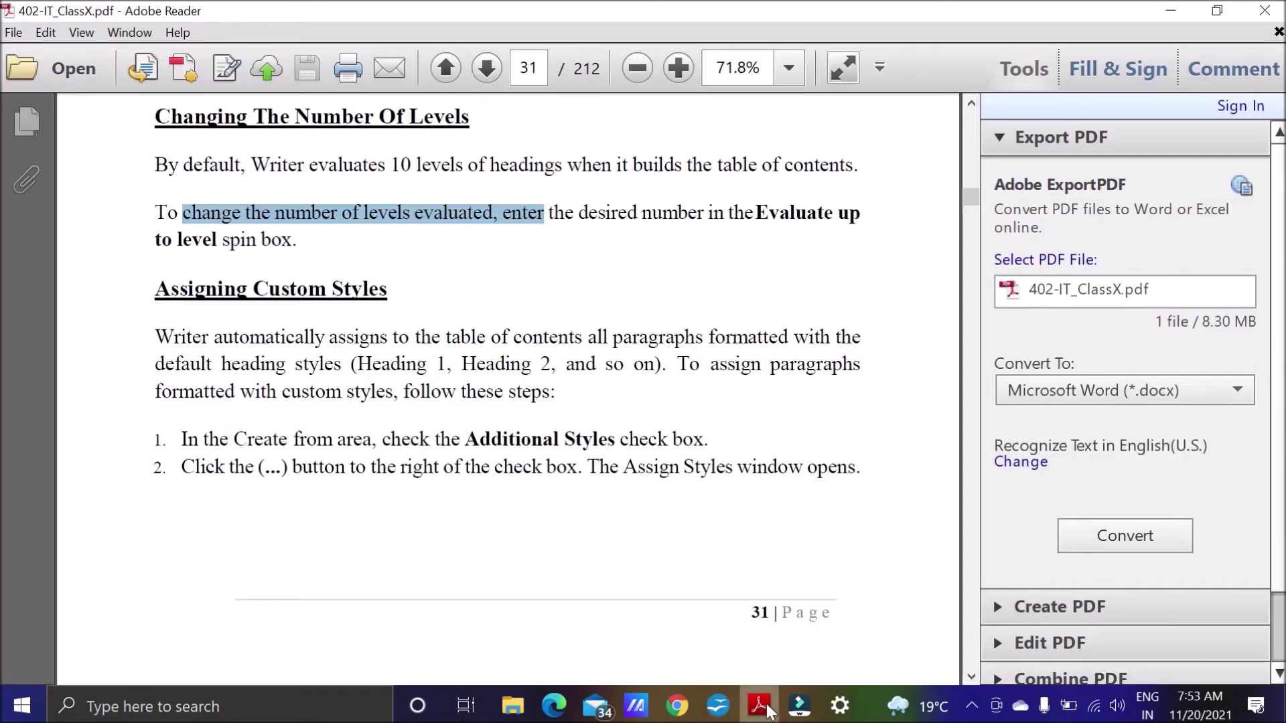
{"action": "scroll", "coordinate": [611, 481], "scroll_direction": "down", "scroll_amount": 3}
{"action": "scroll", "coordinate": [611, 481], "scroll_direction": "down", "scroll_amount": 3}
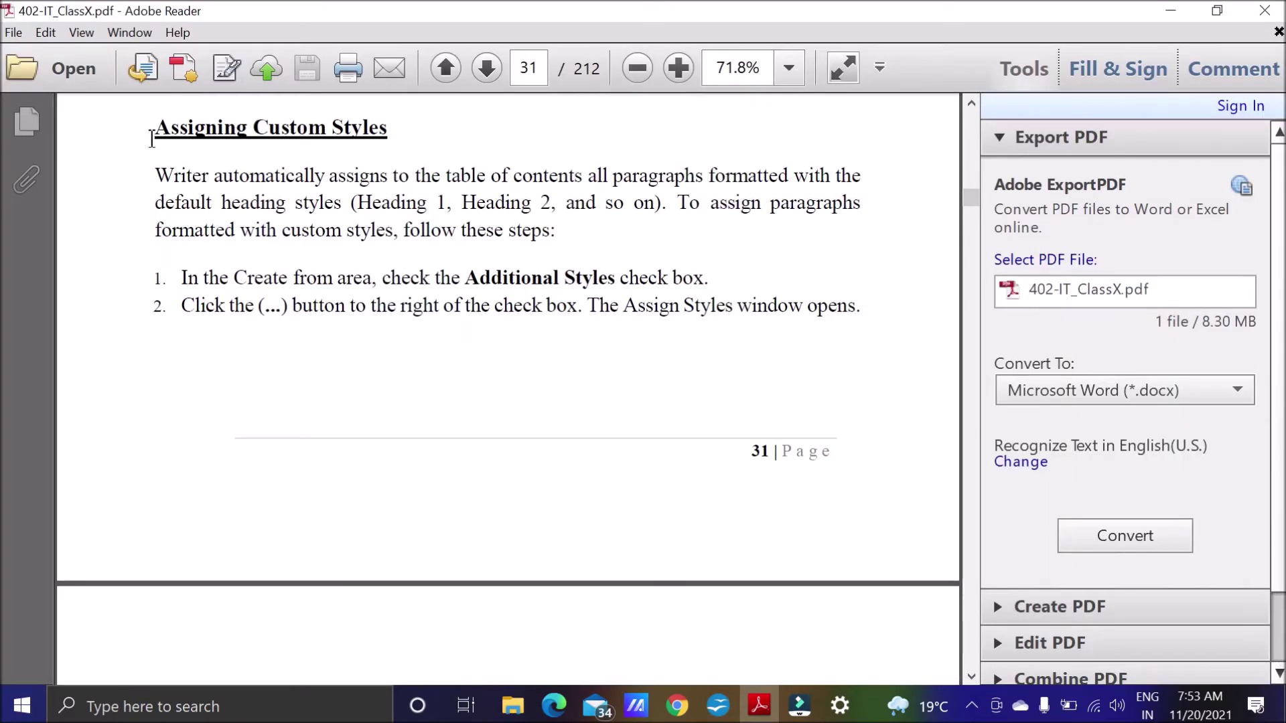
{"action": "left_click_drag", "start_coordinate": [152, 136], "coordinate": [396, 130]}
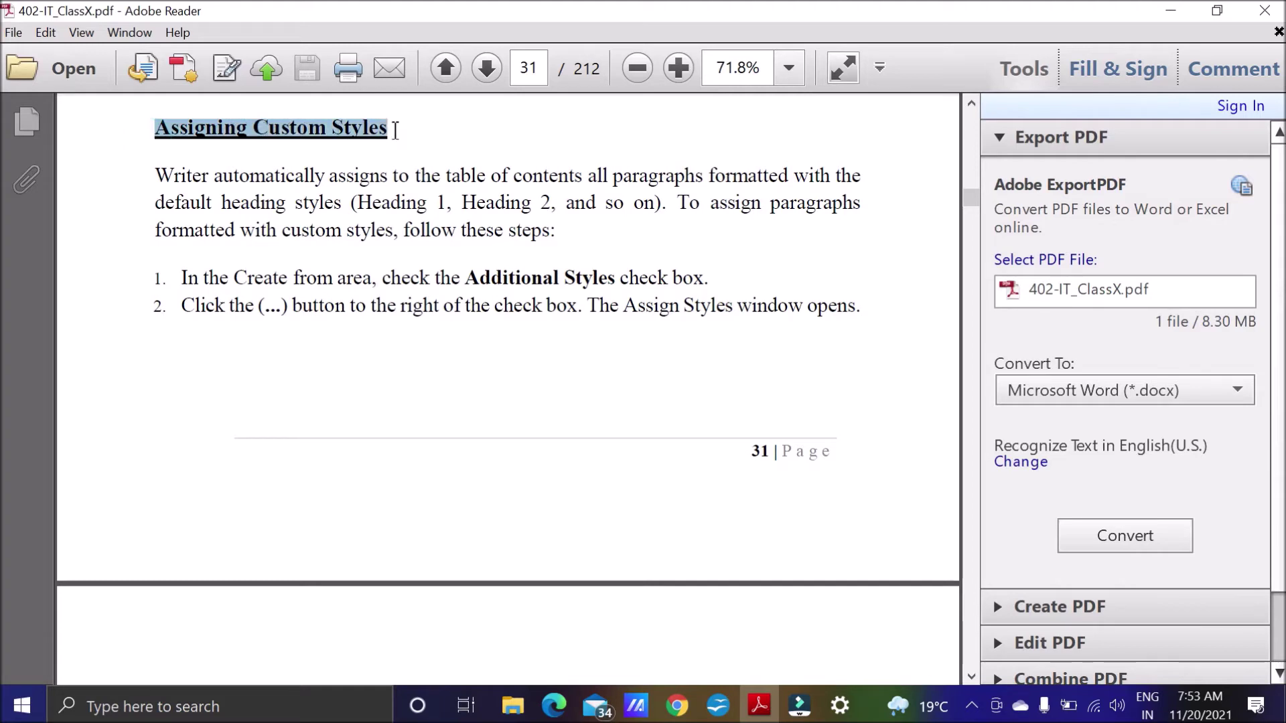
Switch to OpenOffice Writer and look through the available paragraph styles for a table of contents entry without applying one.
{"action": "left_click", "coordinate": [717, 707]}
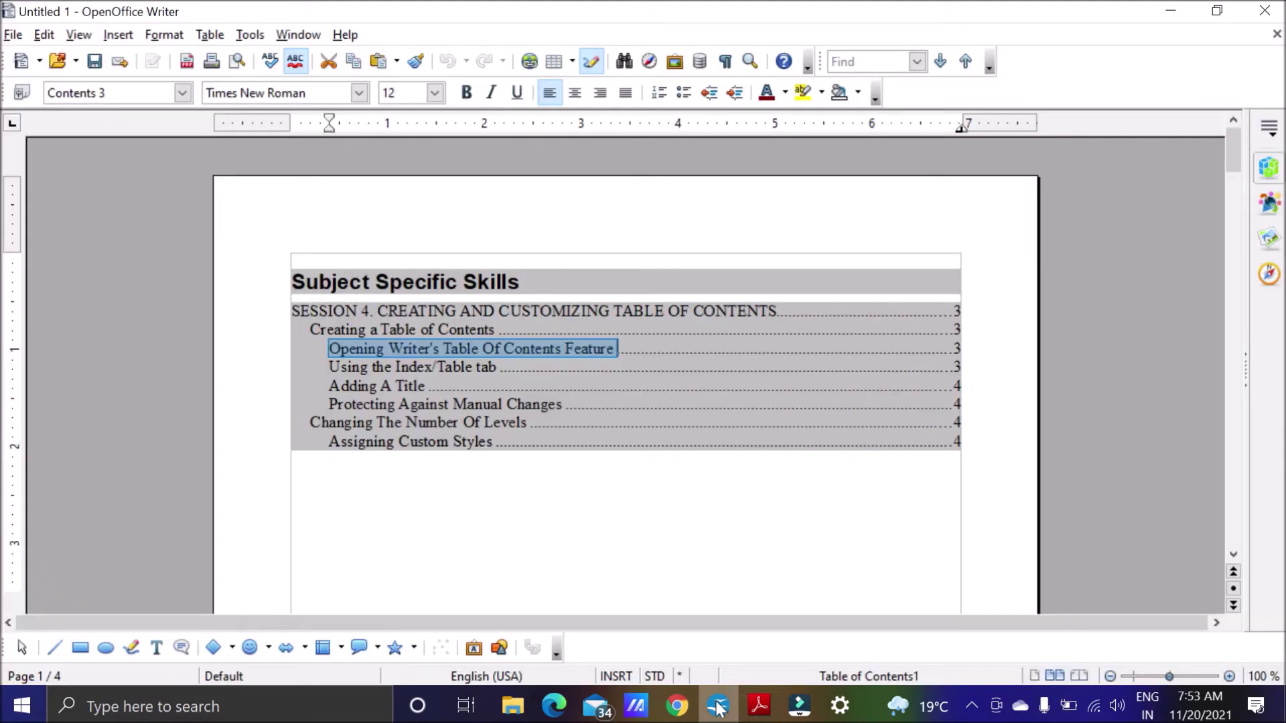
{"action": "left_click", "coordinate": [469, 348]}
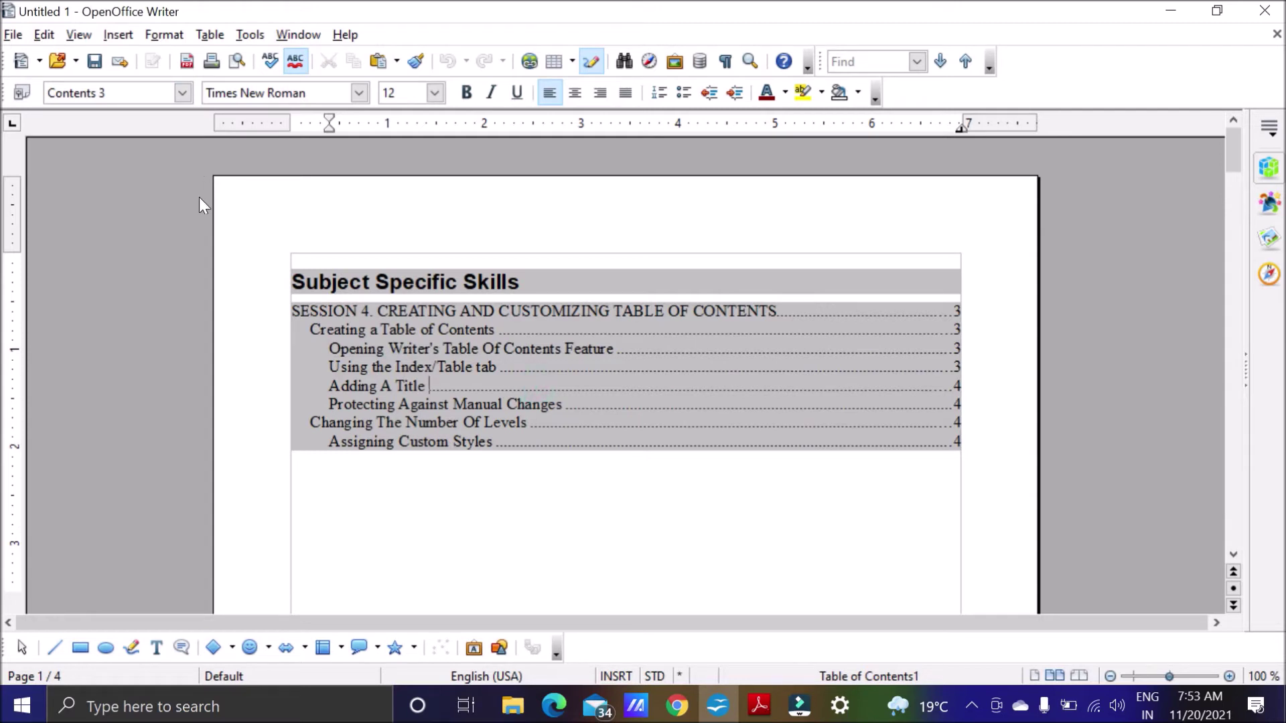
{"action": "left_click", "coordinate": [183, 93]}
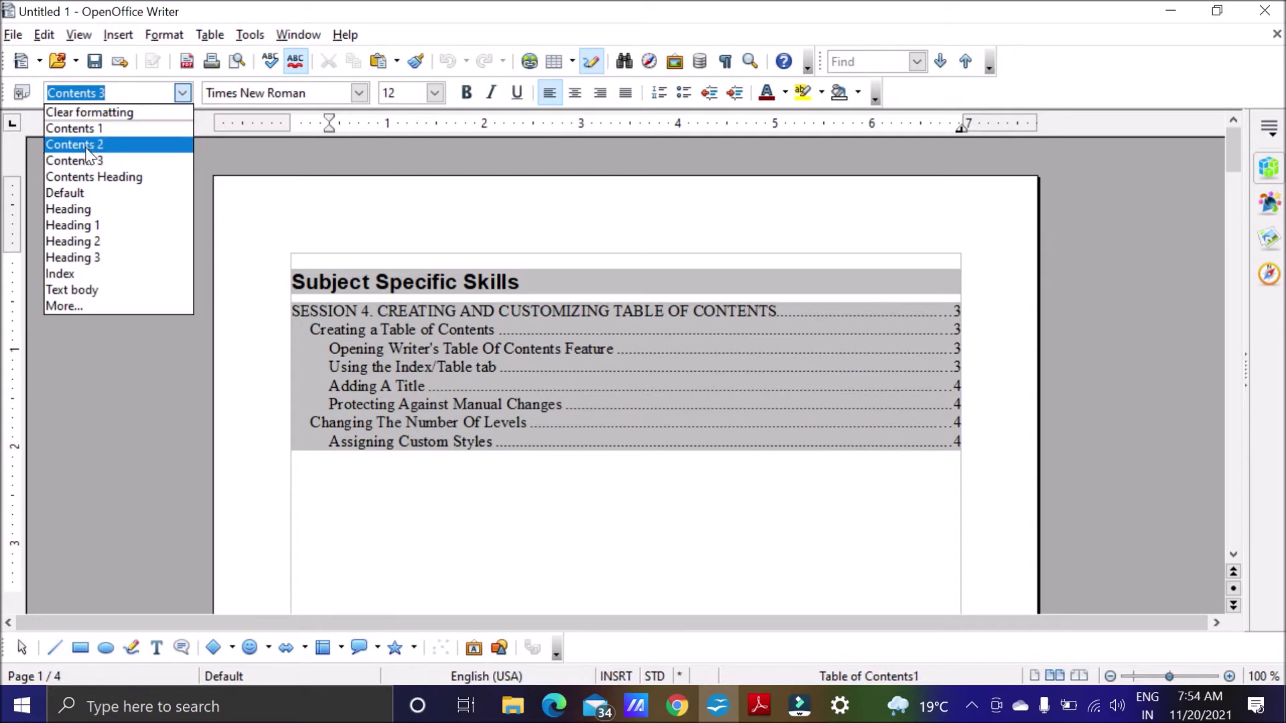
{"action": "left_click", "coordinate": [412, 488]}
Switch to Adobe Reader and read how default heading styles and custom styles are assigned, highlighting the first line, heading and custom styles.
{"action": "left_click", "coordinate": [756, 706]}
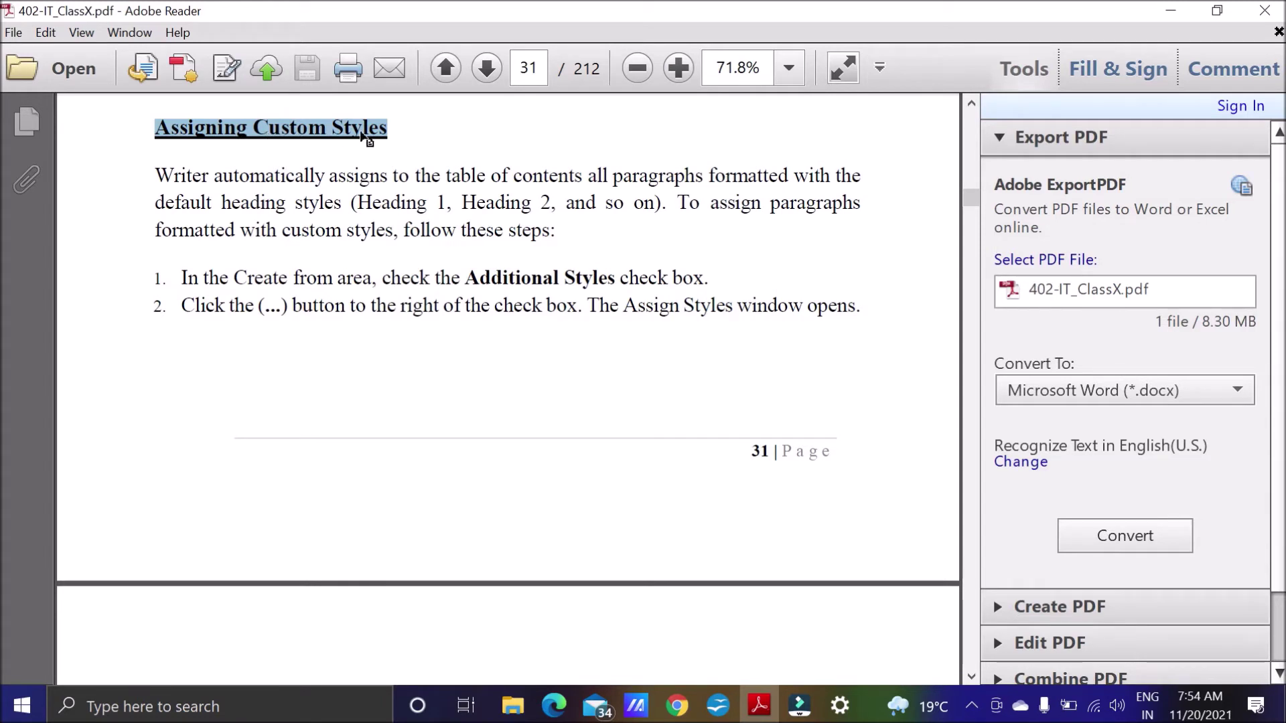
{"action": "left_click_drag", "start_coordinate": [155, 176], "coordinate": [850, 187]}
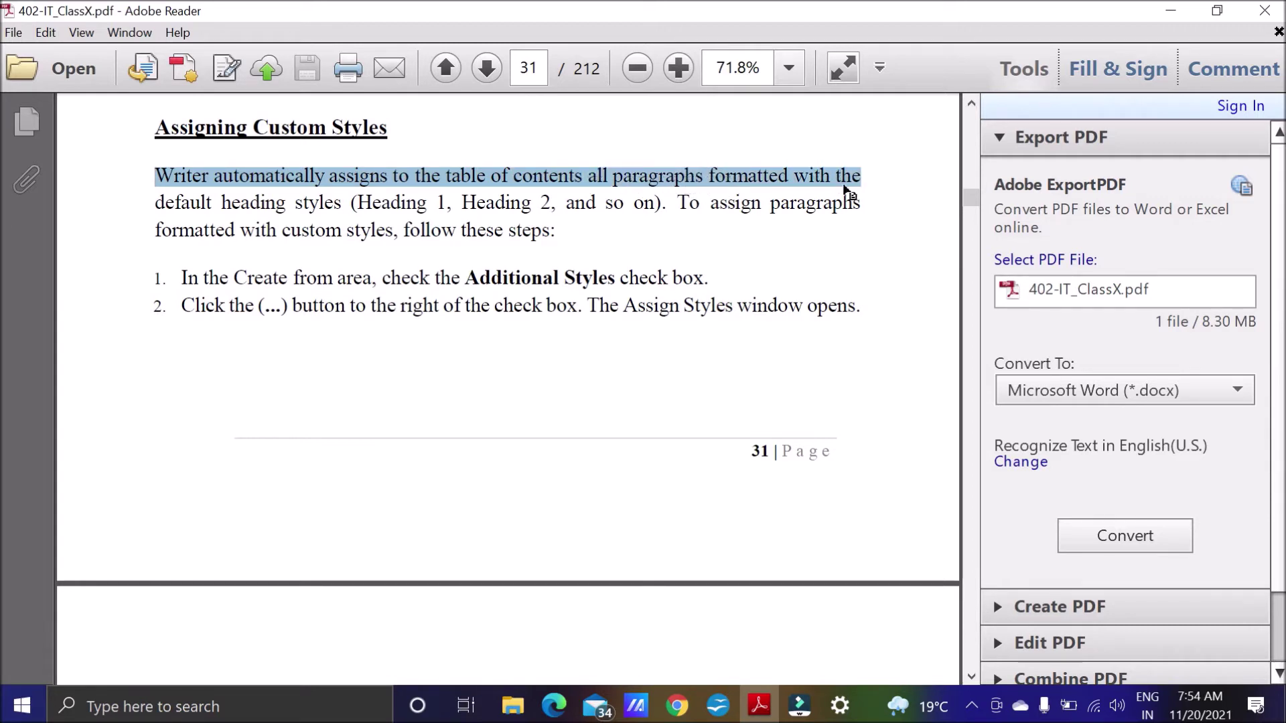
{"action": "double_click", "coordinate": [292, 204]}
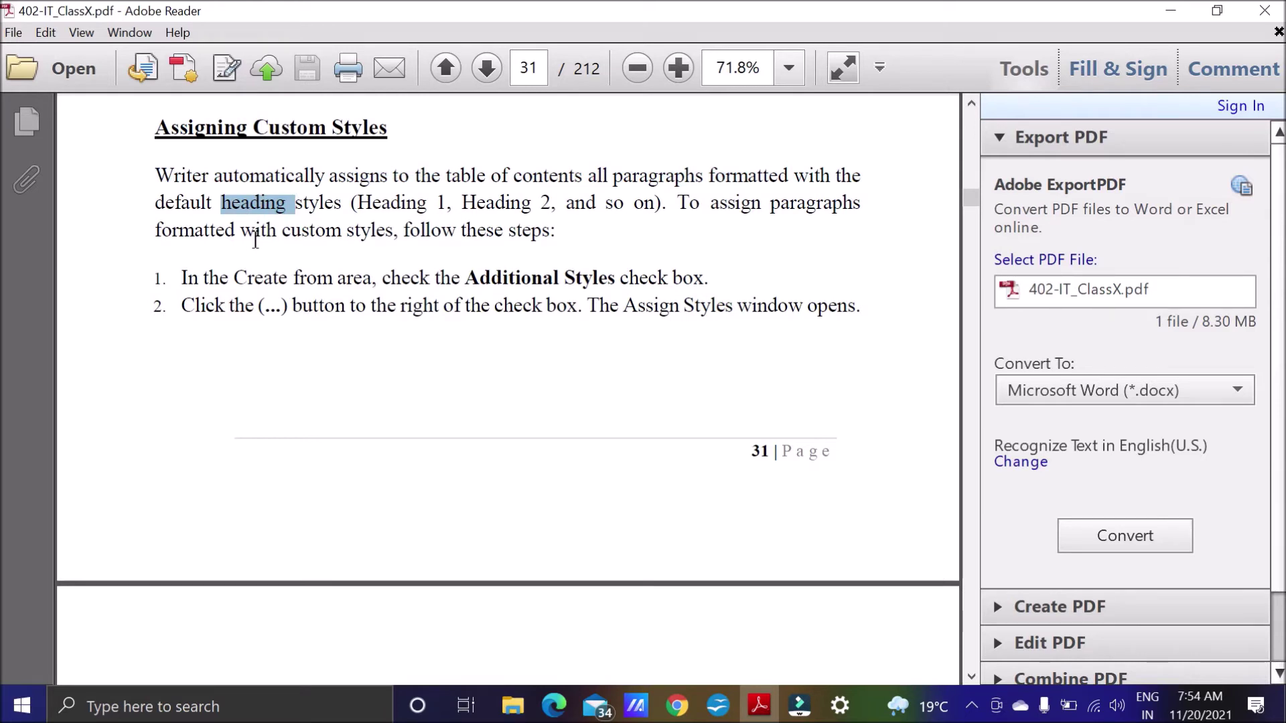
{"action": "left_click_drag", "start_coordinate": [398, 231], "coordinate": [282, 235]}
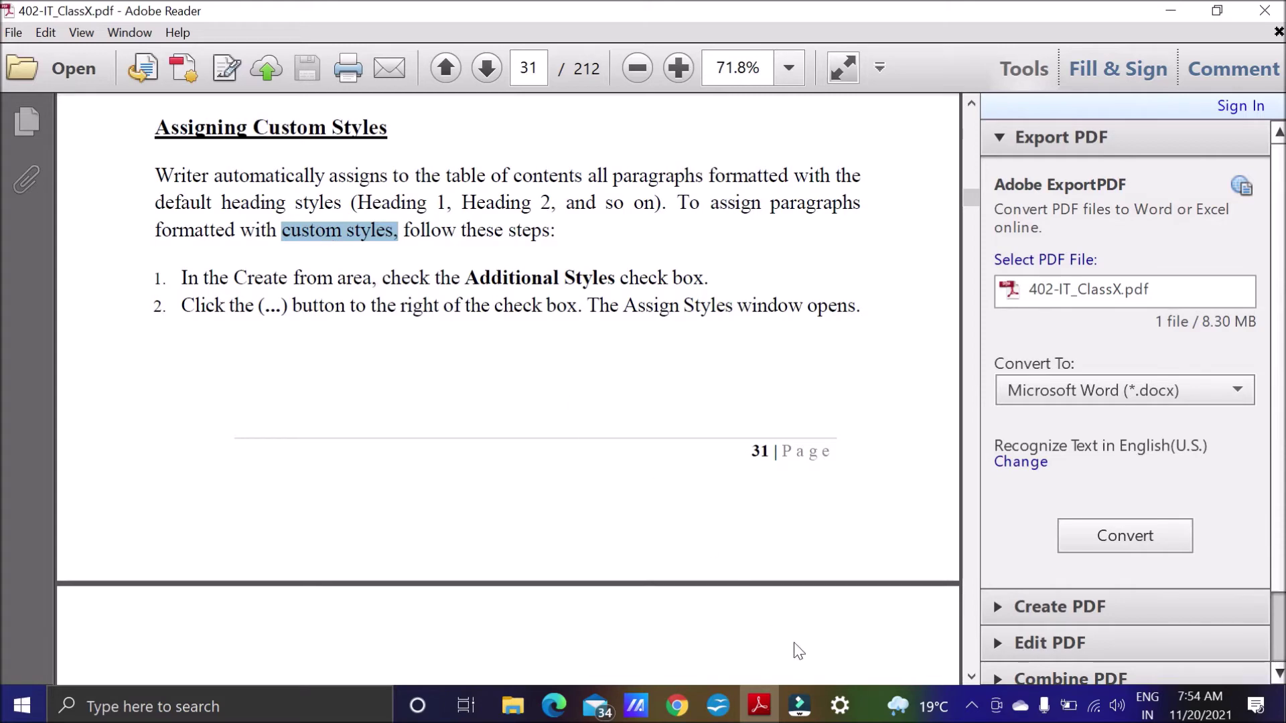
Switch to OpenOffice Writer and review the table of contents' settings, closing them without changes.
{"action": "left_click", "coordinate": [718, 705]}
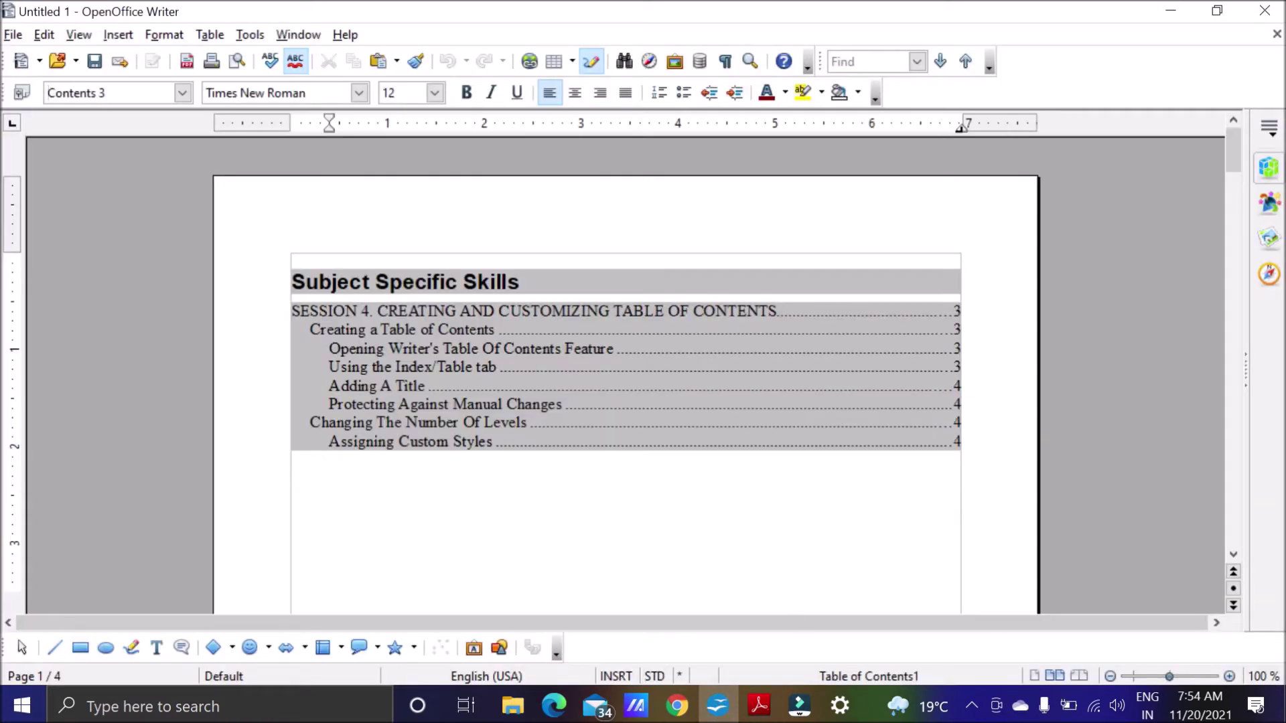
{"action": "right_click", "coordinate": [546, 339]}
{"action": "left_click", "coordinate": [595, 298]}
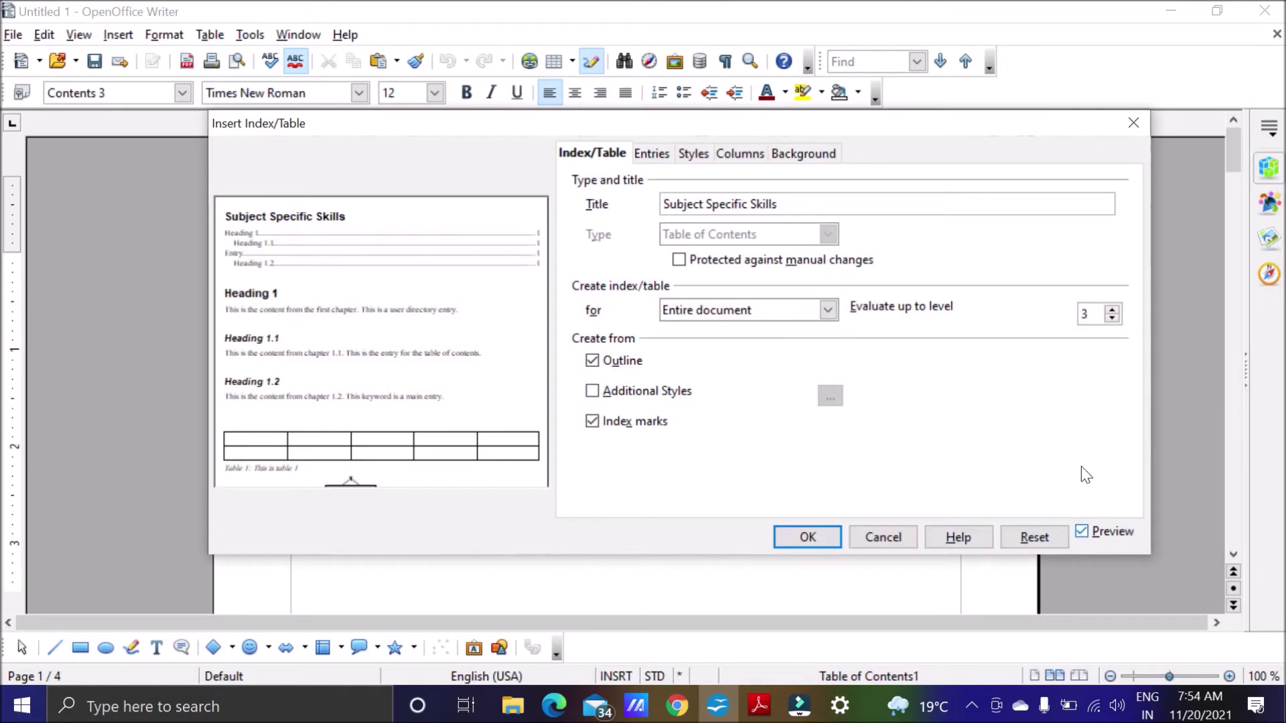
{"action": "left_click", "coordinate": [1134, 123]}
Select the Assigning Custom Styles heading on page 4 and show the paragraph styles available for it.
{"action": "left_click_drag", "start_coordinate": [1233, 159], "coordinate": [1233, 500]}
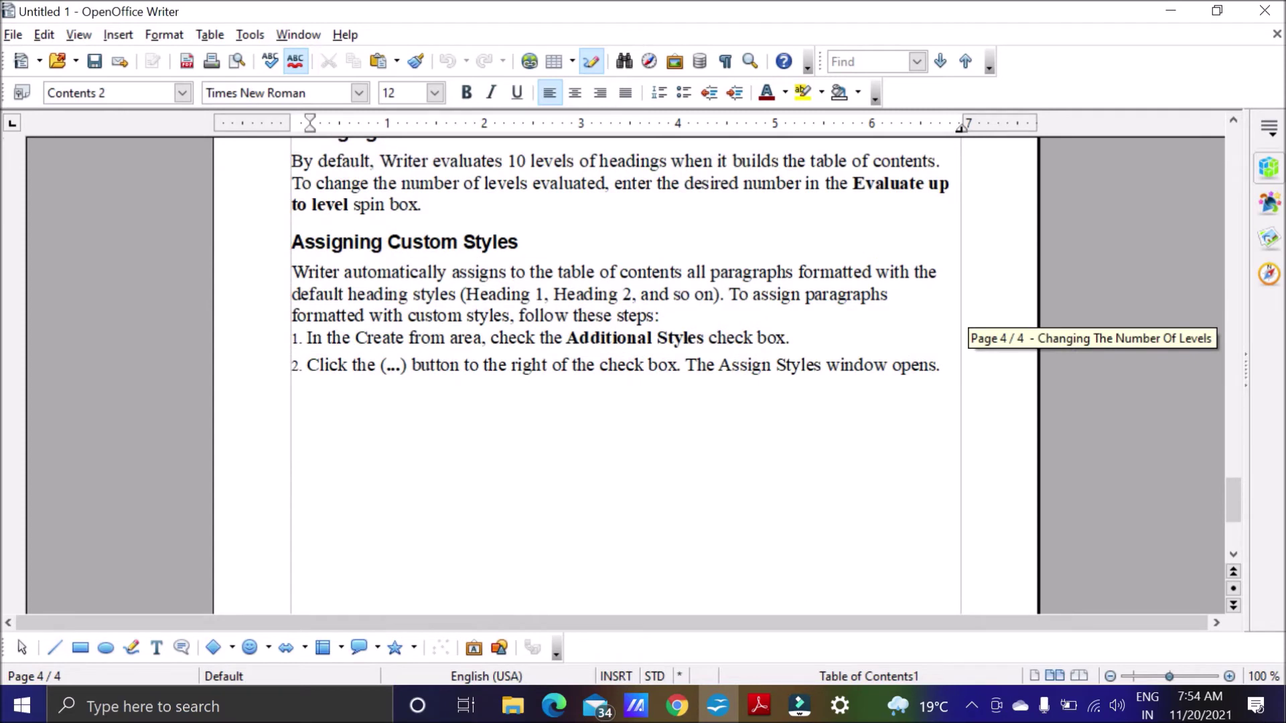
{"action": "left_click_drag", "start_coordinate": [521, 242], "coordinate": [291, 242]}
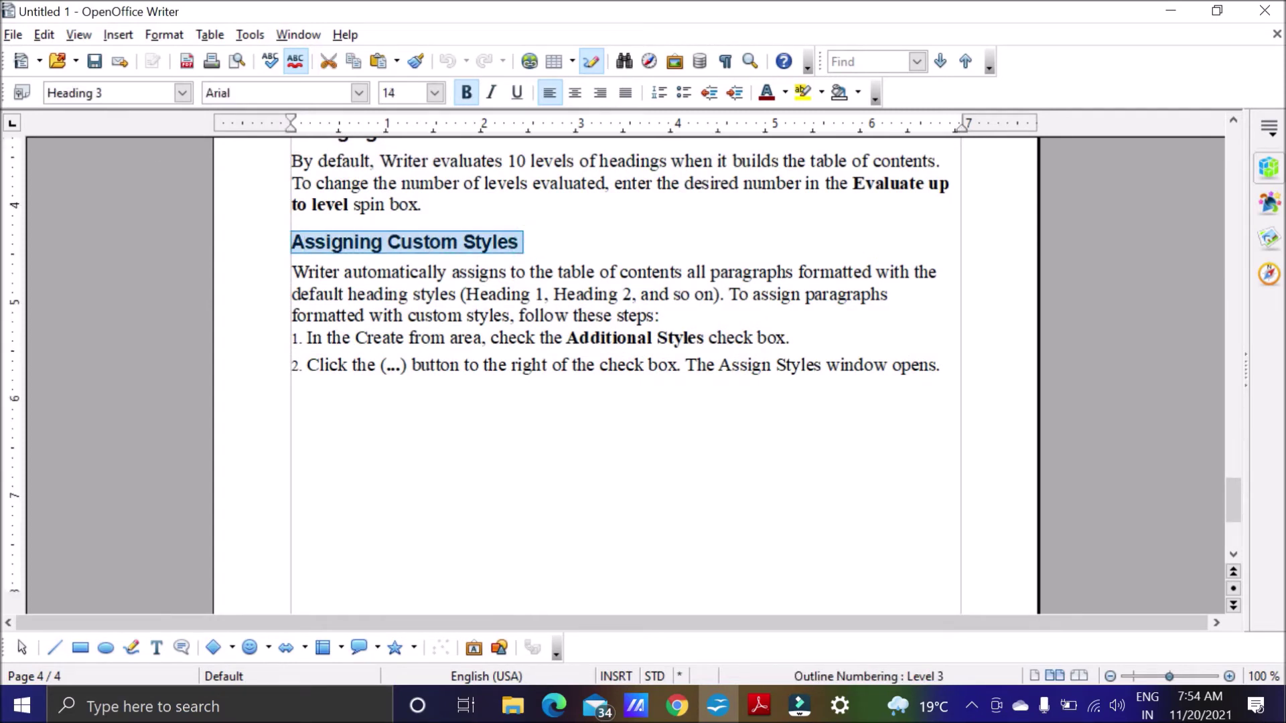
{"action": "left_click", "coordinate": [181, 93]}
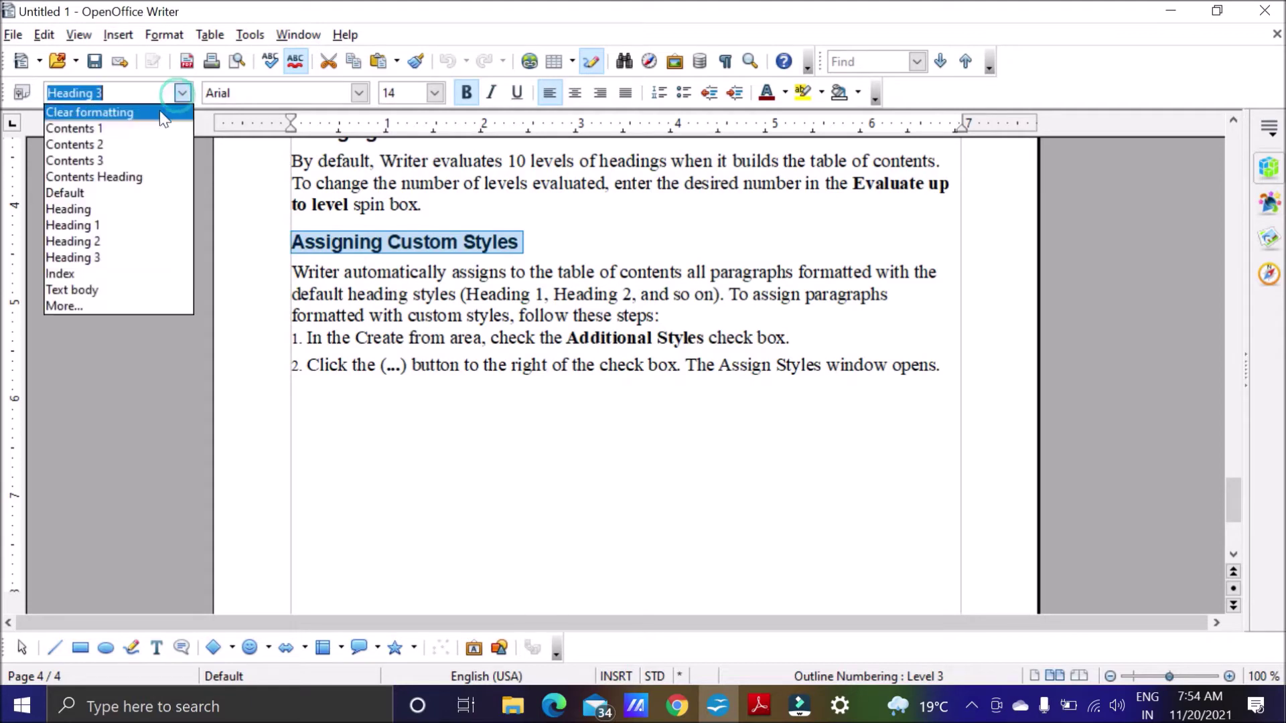
Apply the Contents 1 style to the "Assigning Custom Styles" heading and update the table of contents.
{"action": "left_click", "coordinate": [112, 129]}
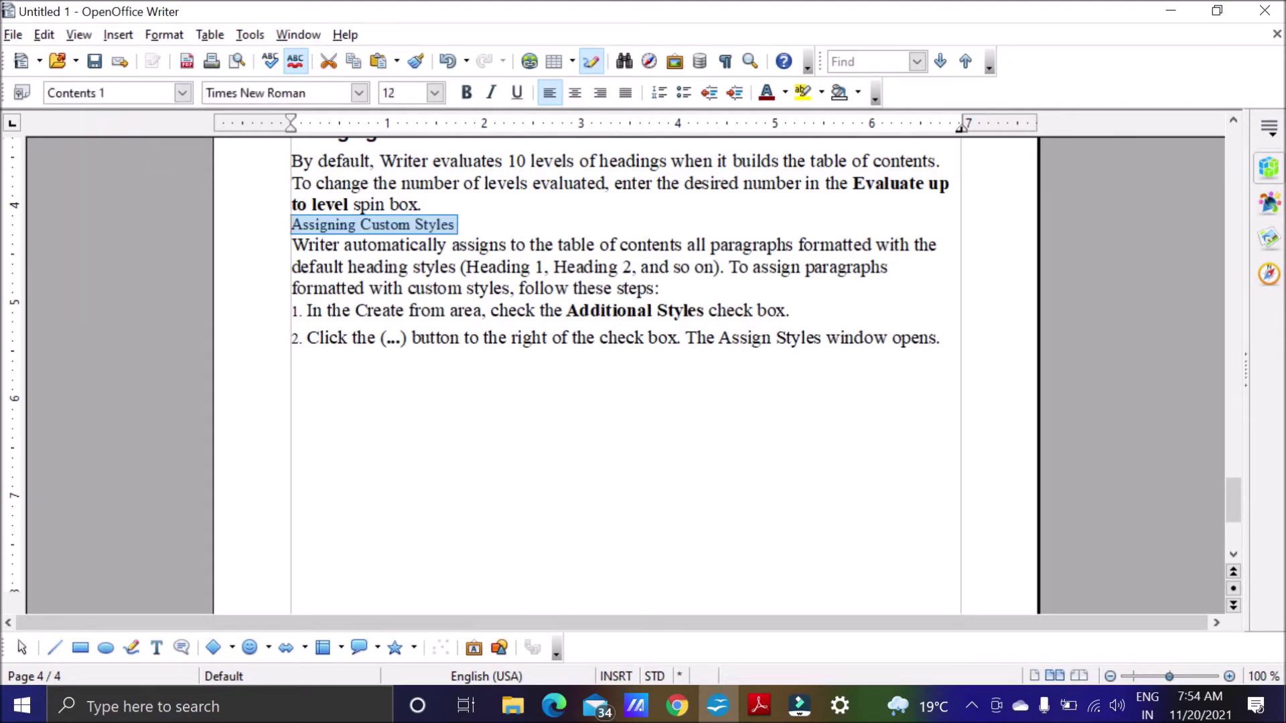
{"action": "scroll", "coordinate": [627, 375], "scroll_direction": "up", "scroll_amount": 15}
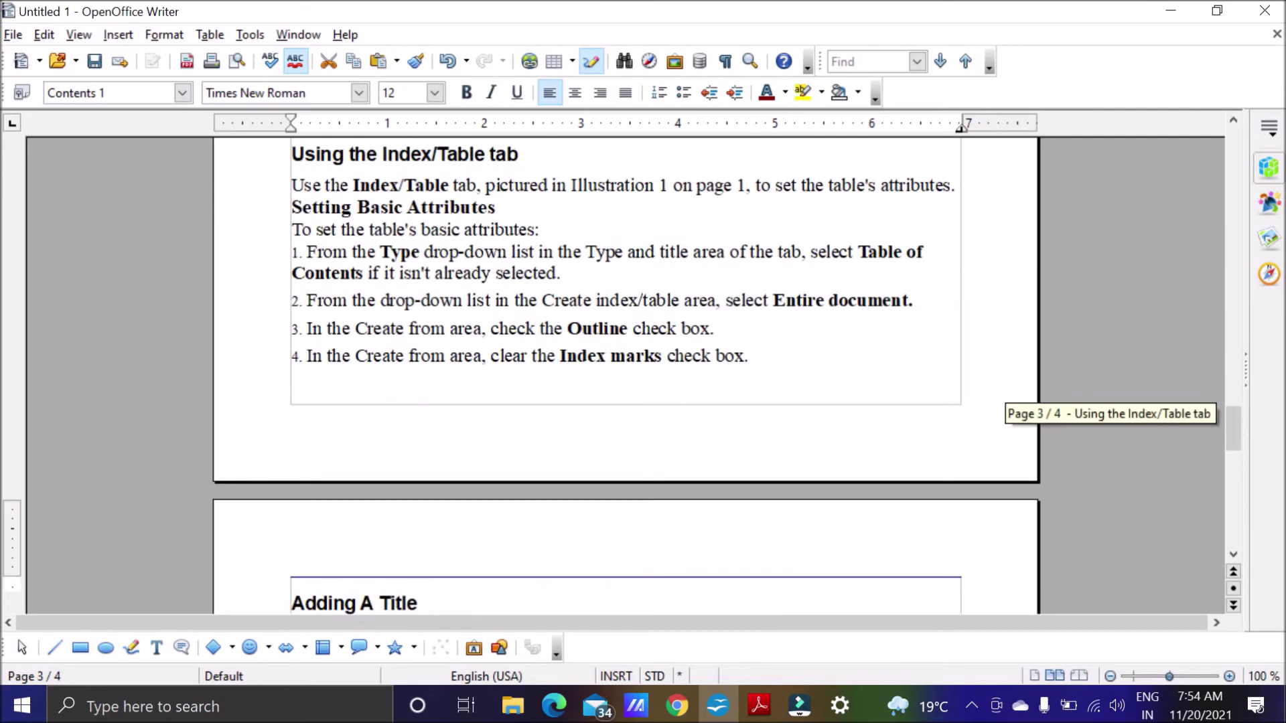
{"action": "scroll", "coordinate": [626, 375], "scroll_direction": "up", "scroll_amount": 20}
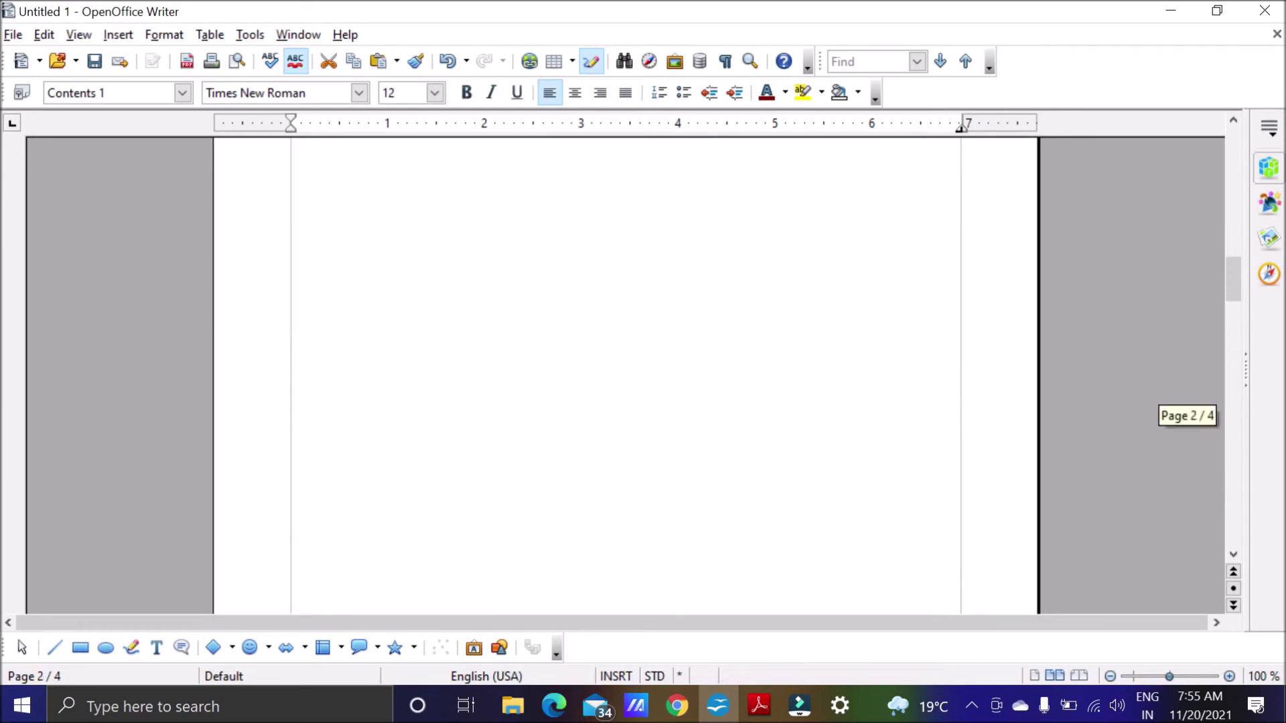
{"action": "scroll", "coordinate": [627, 375], "scroll_direction": "up", "scroll_amount": 5}
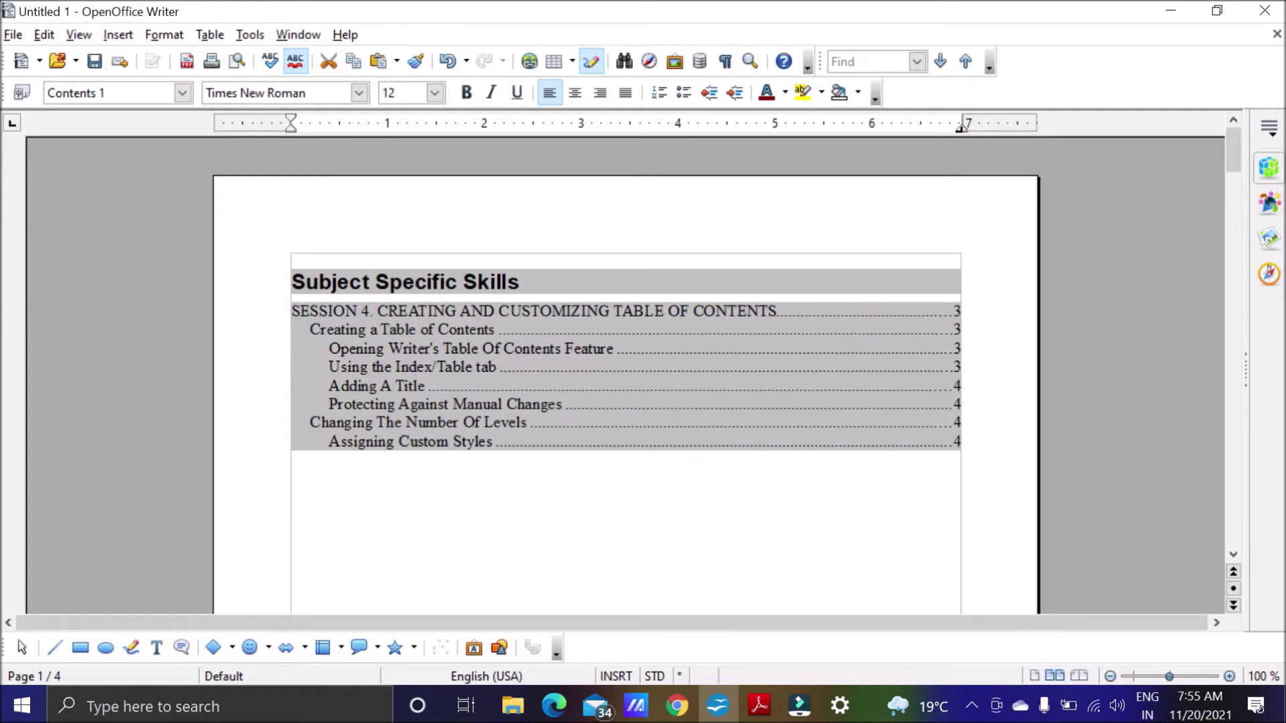
{"action": "right_click", "coordinate": [463, 389]}
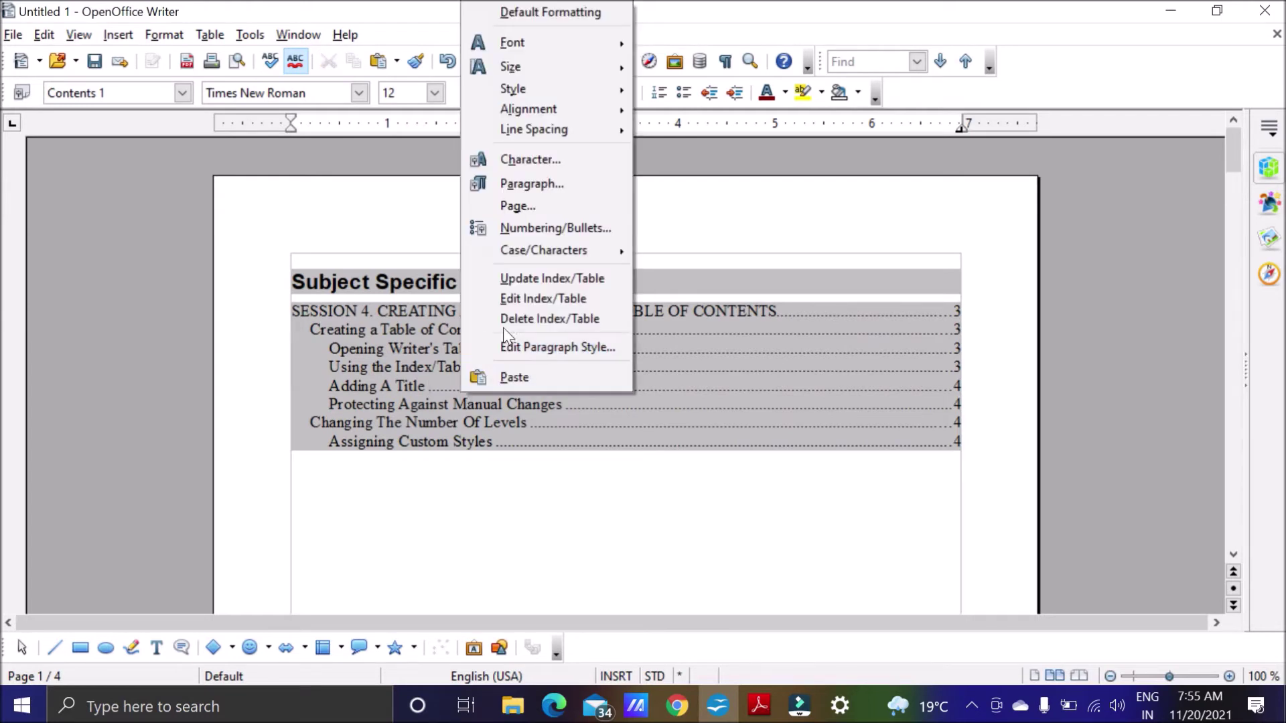
{"action": "left_click", "coordinate": [512, 280]}
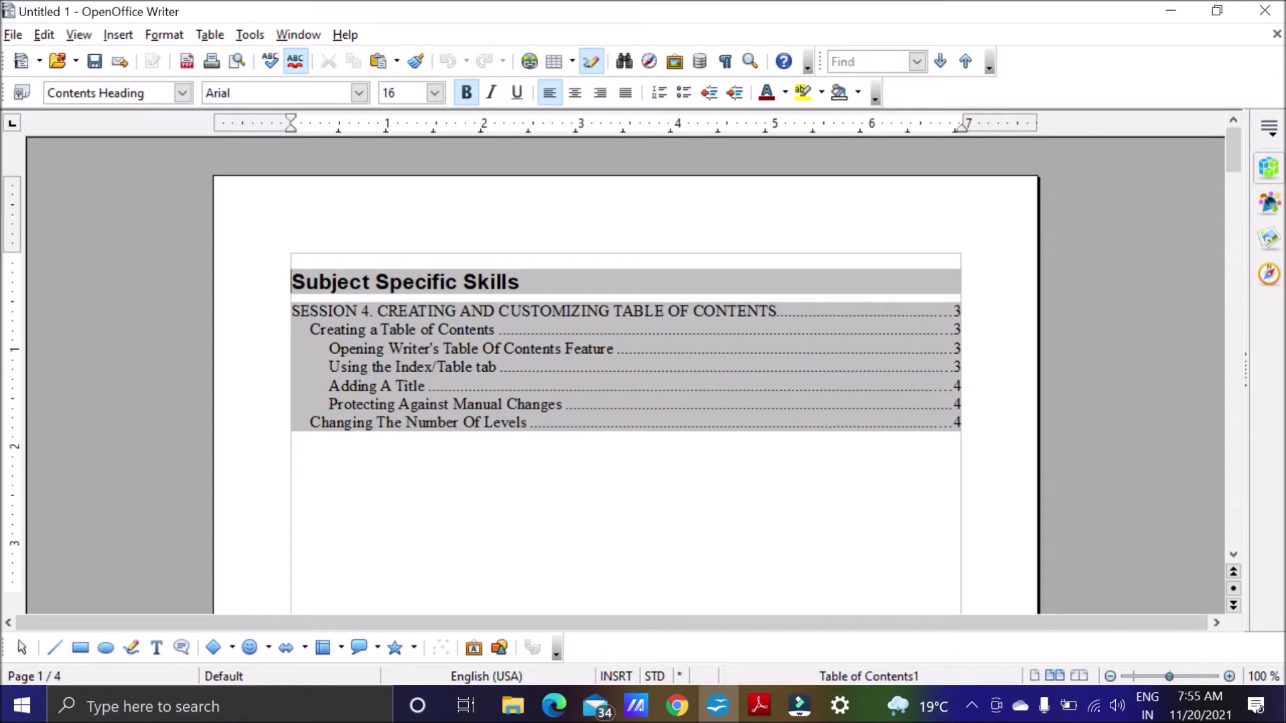
Check the Additional Styles instruction under Assigning Custom Styles in the Adobe Reader PDF, and return to Writer.
{"action": "left_click", "coordinate": [759, 706]}
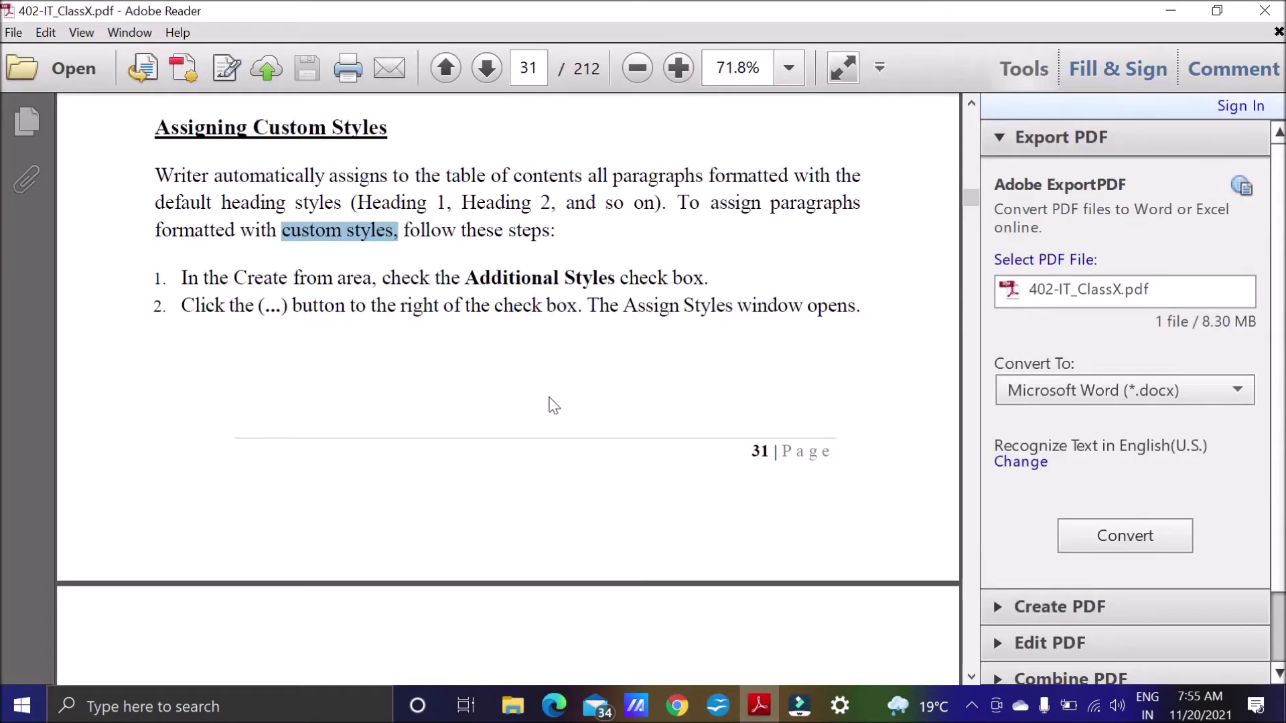
{"action": "left_click_drag", "start_coordinate": [466, 278], "coordinate": [607, 283]}
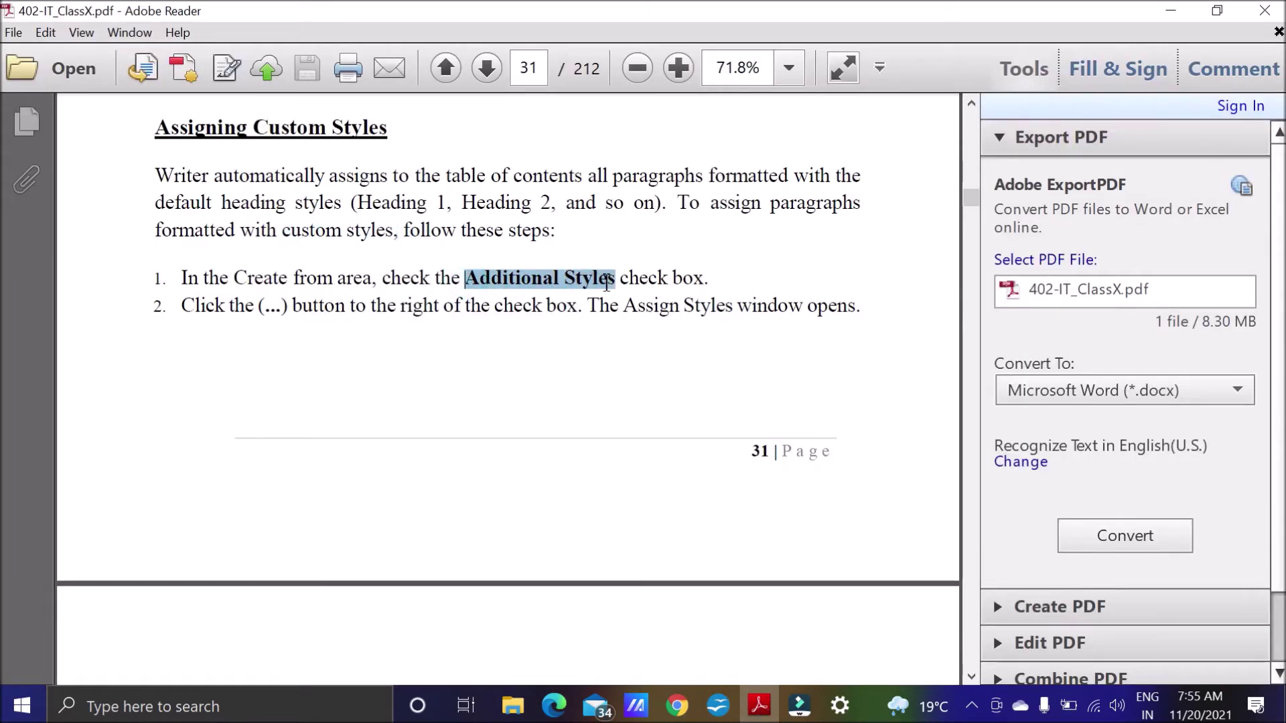
{"action": "left_click", "coordinate": [718, 706]}
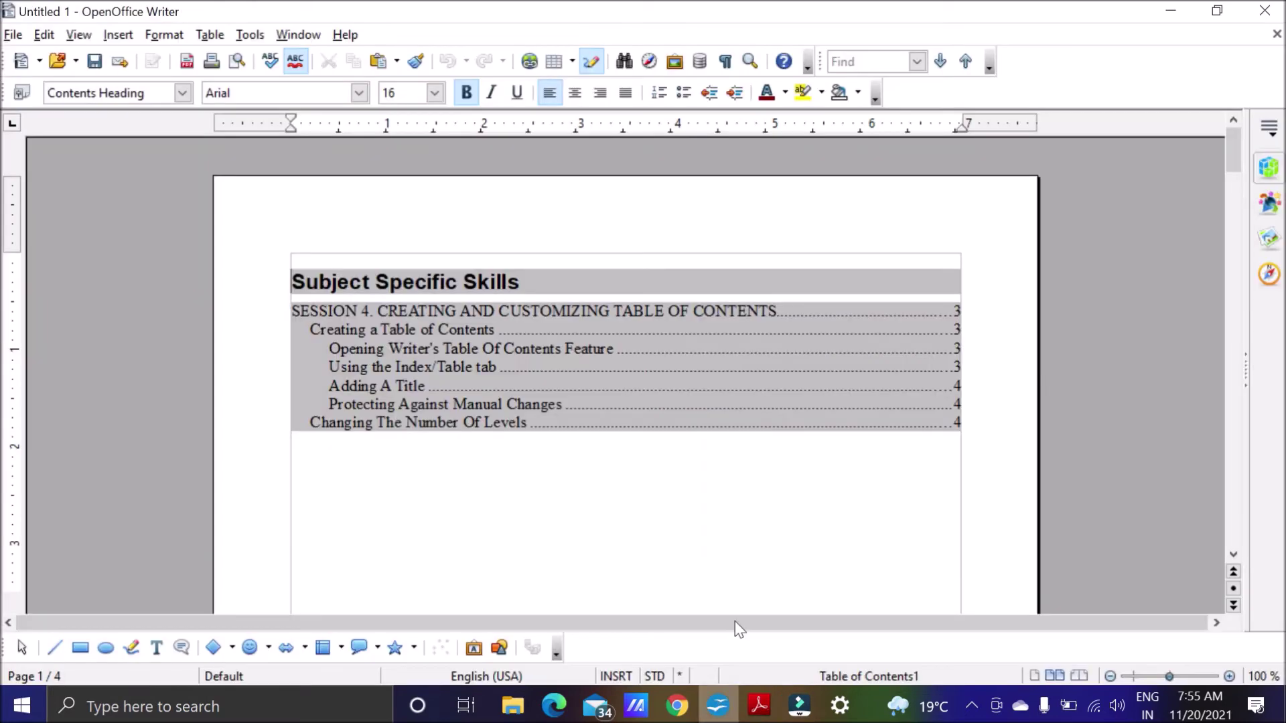
Edit the table of contents to include Additional Styles and open the Assign Styles window.
{"action": "right_click", "coordinate": [576, 360]}
{"action": "left_click", "coordinate": [633, 295]}
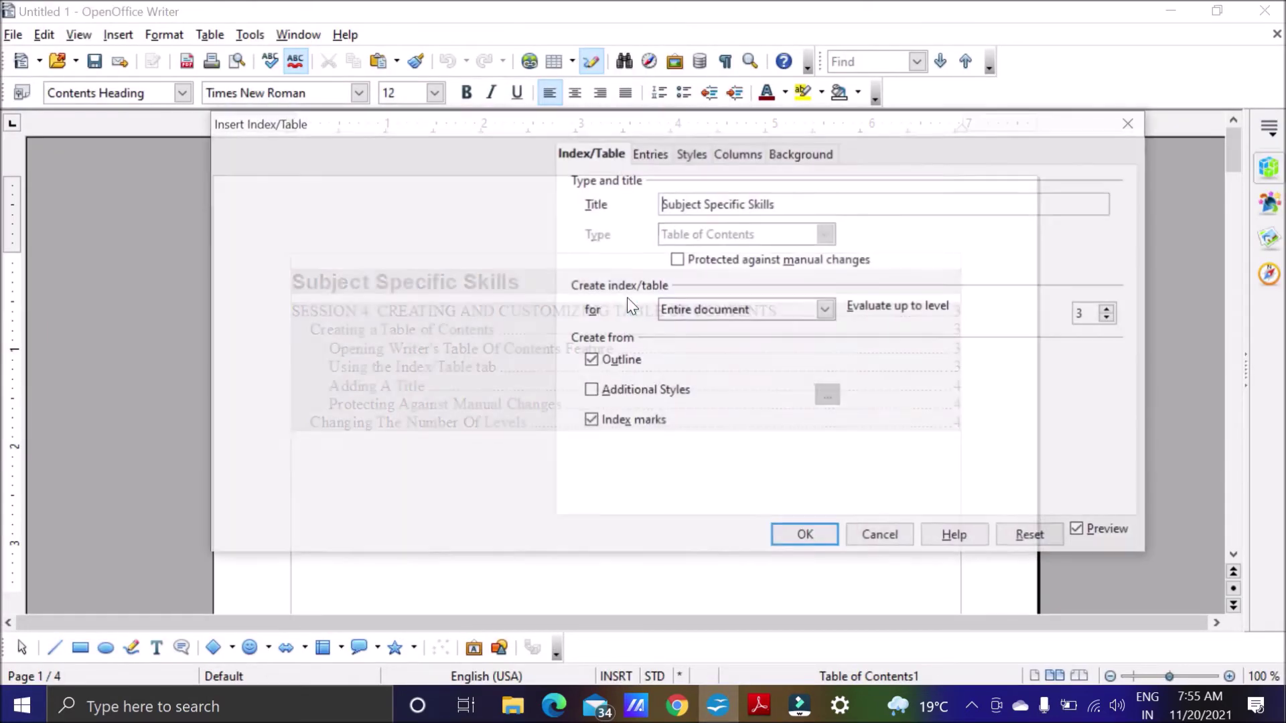
{"action": "left_click", "coordinate": [591, 392]}
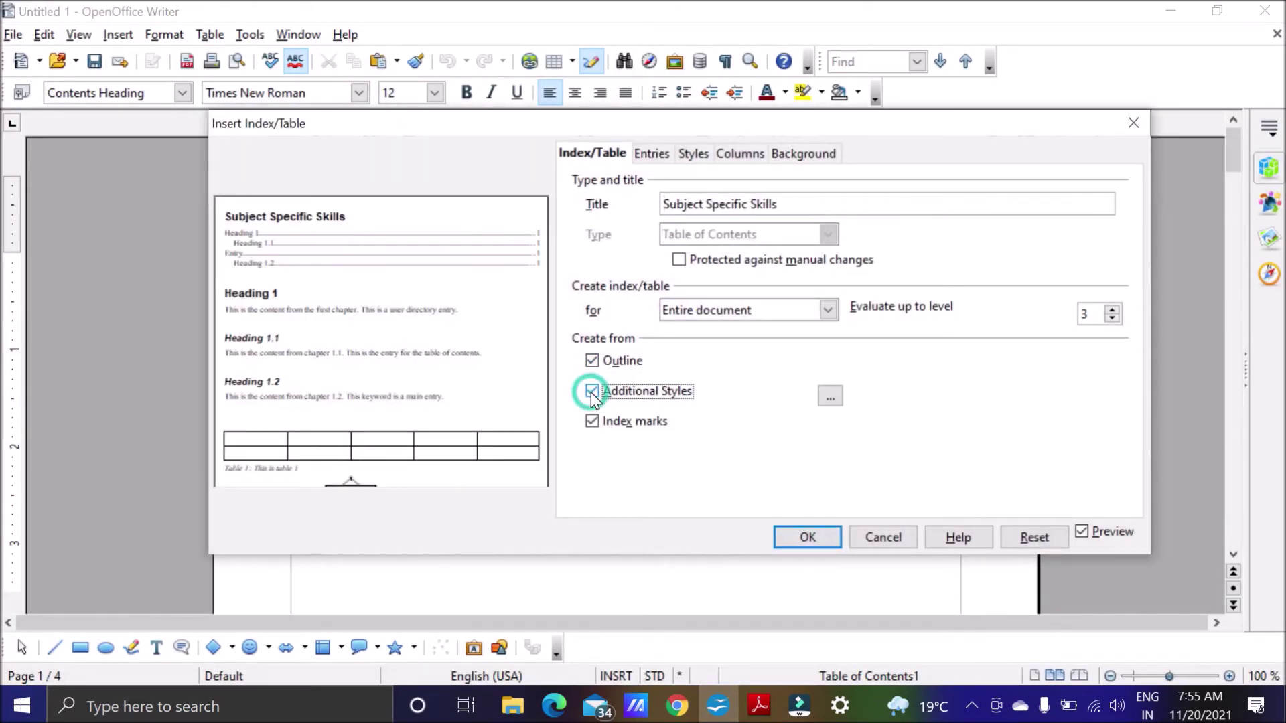
{"action": "left_click", "coordinate": [838, 400]}
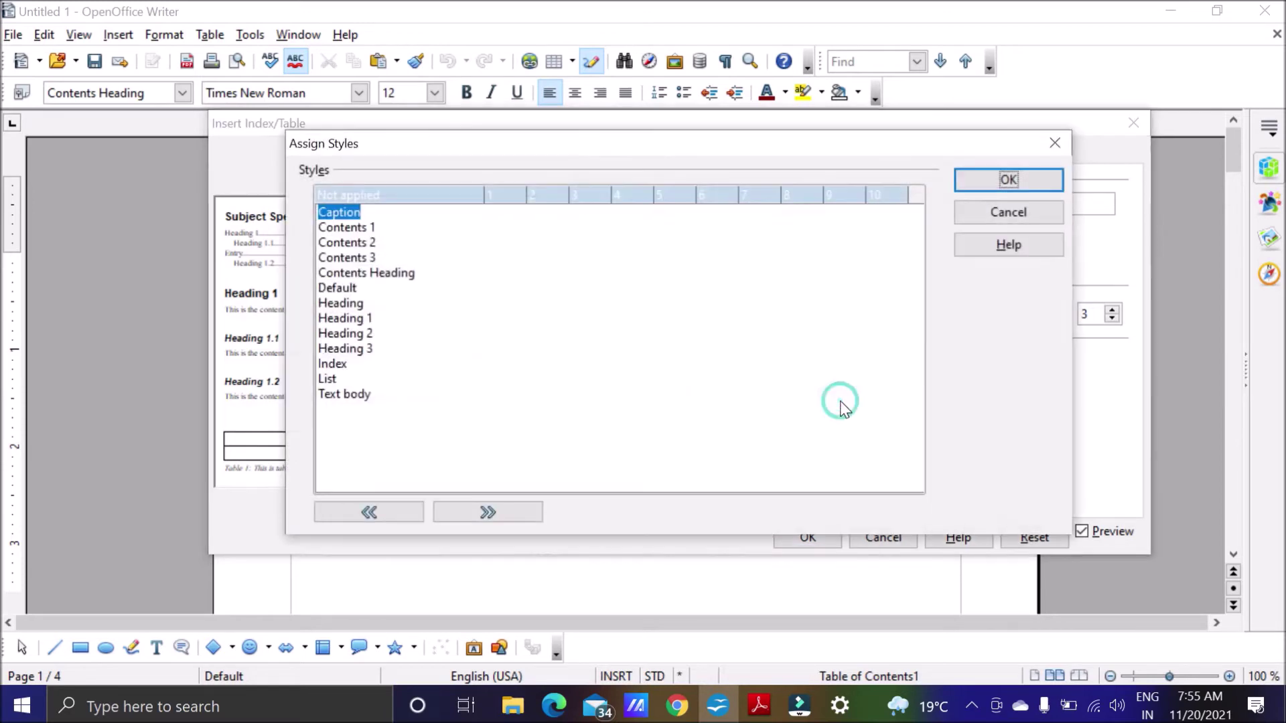
Assign the Contents 1 style to outline level 3, apply the settings, and update the table of contents.
{"action": "left_click_drag", "start_coordinate": [503, 144], "coordinate": [682, 157]}
{"action": "left_click", "coordinate": [540, 234]}
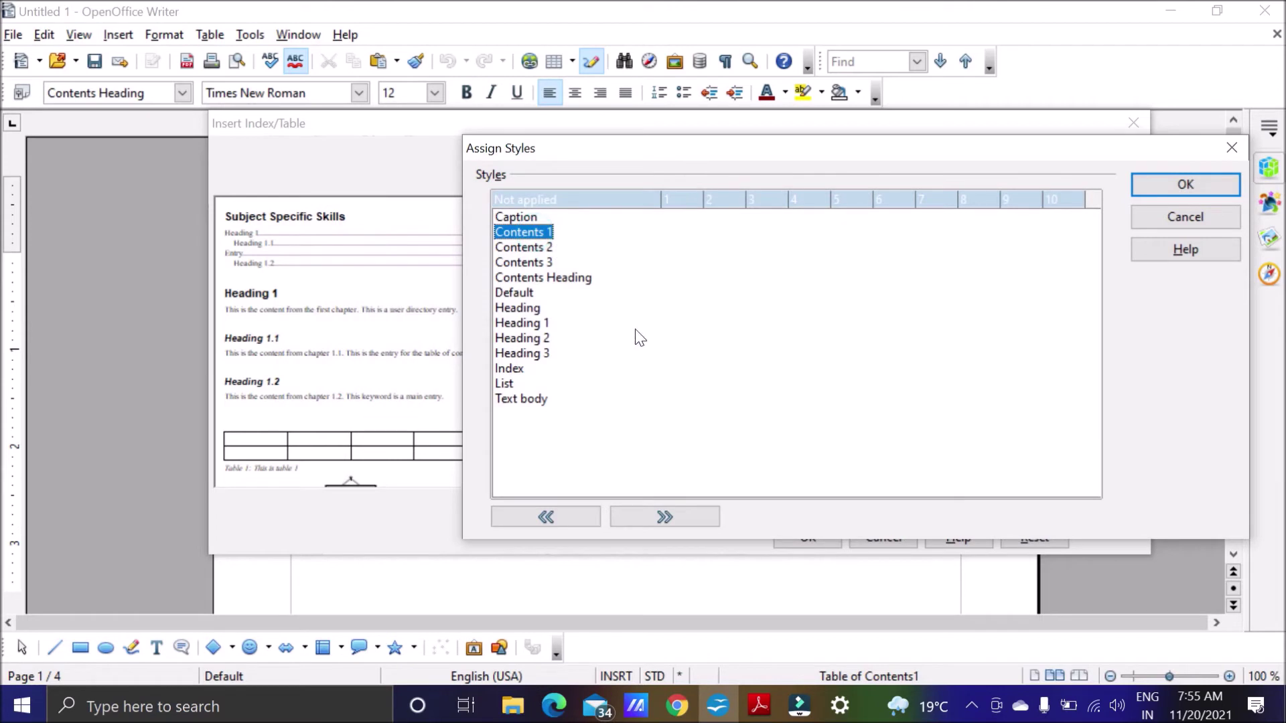
{"action": "left_click", "coordinate": [674, 517]}
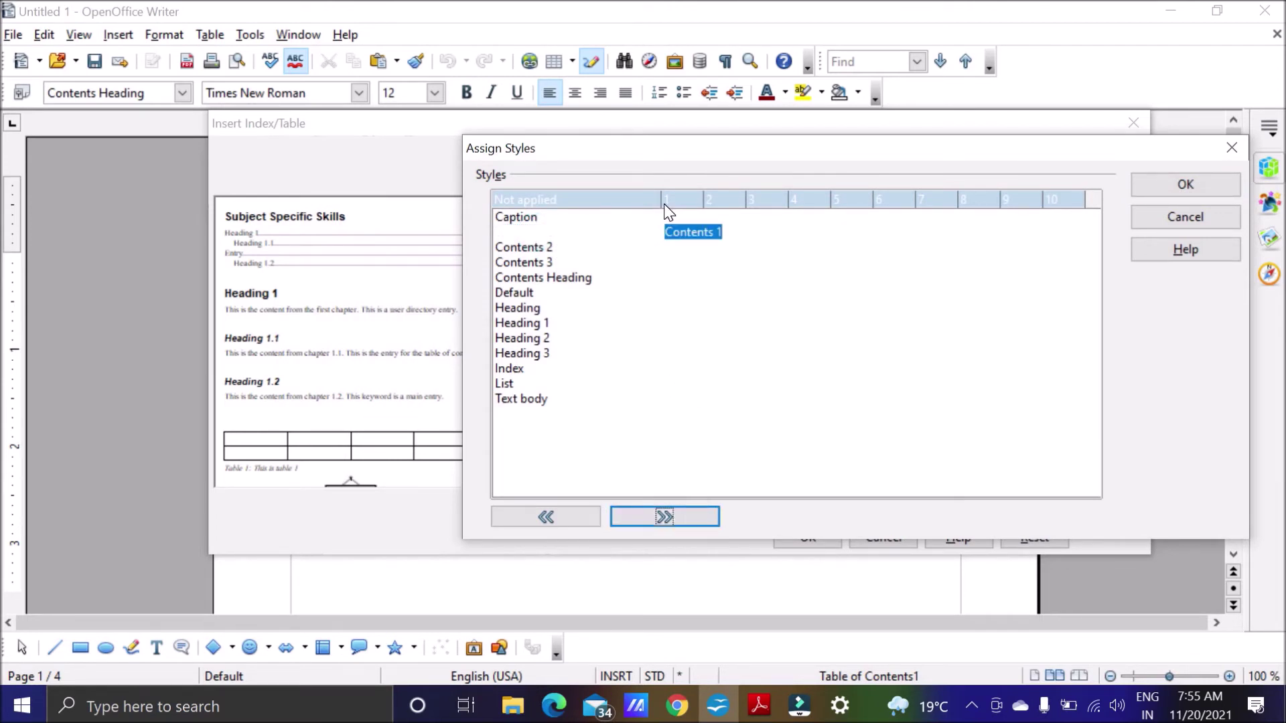
{"action": "left_click", "coordinate": [700, 519]}
{"action": "left_click", "coordinate": [694, 517]}
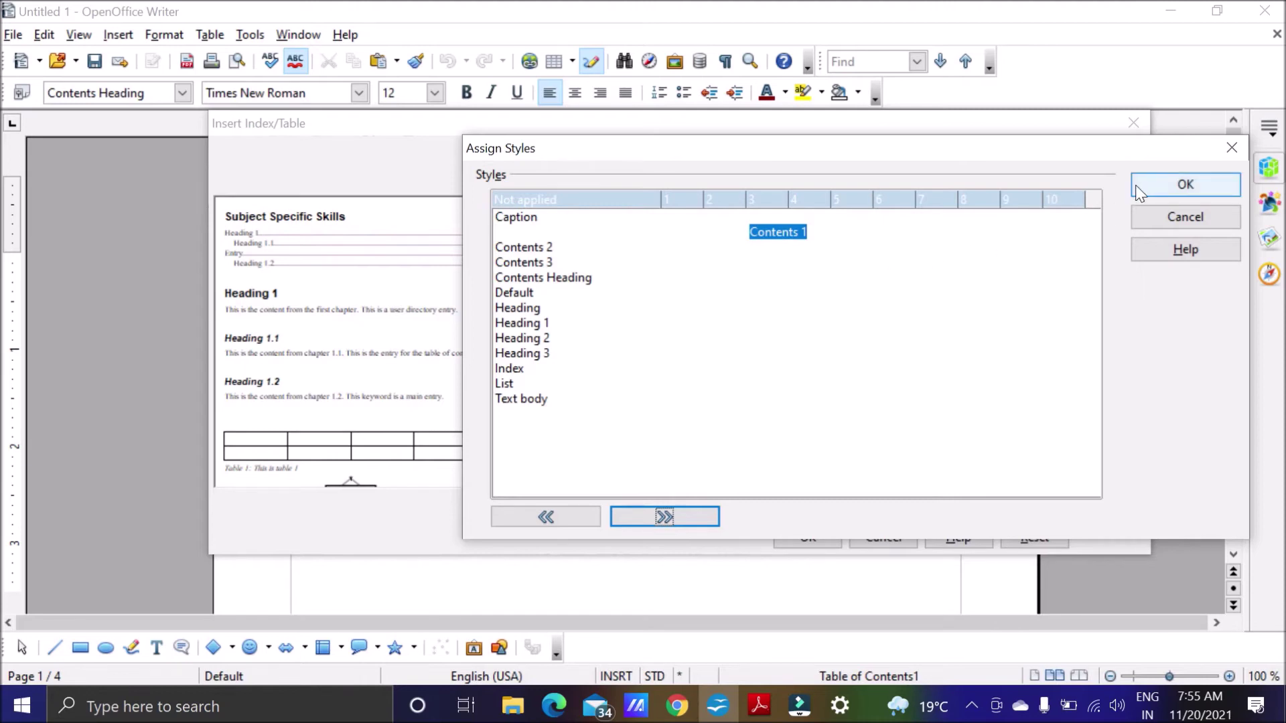
{"action": "left_click", "coordinate": [1179, 185]}
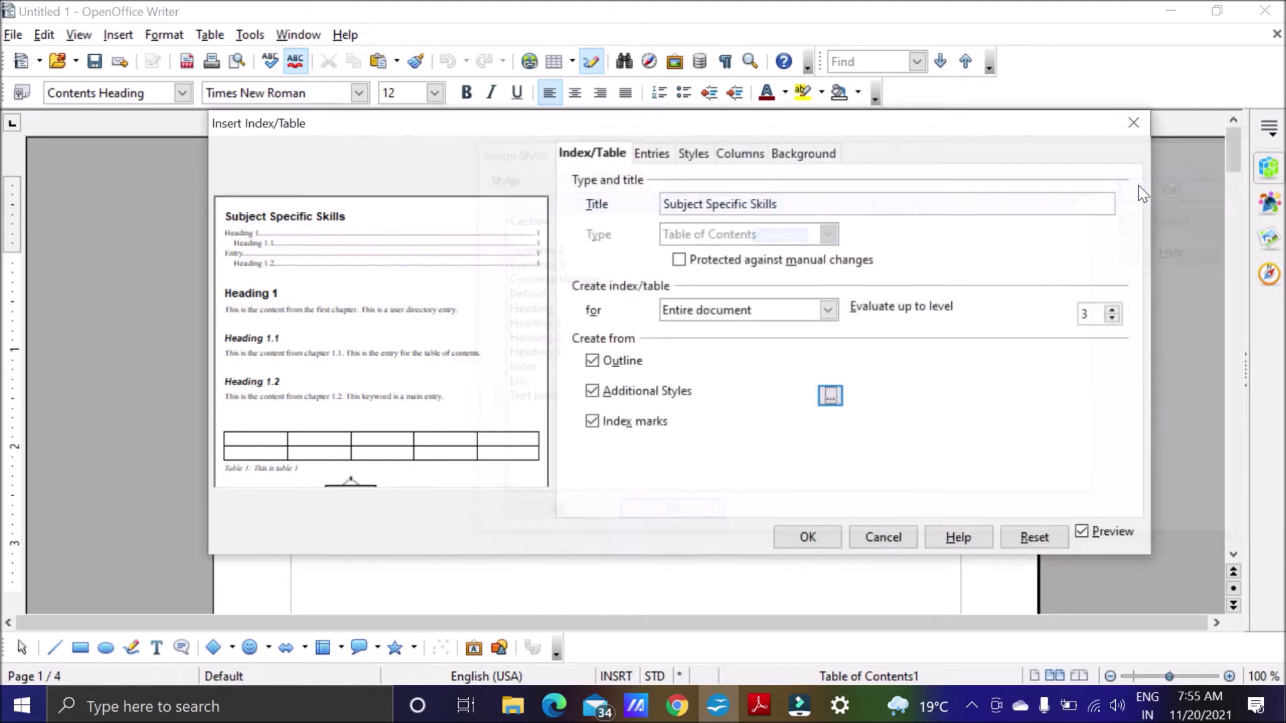
{"action": "left_click", "coordinate": [808, 537]}
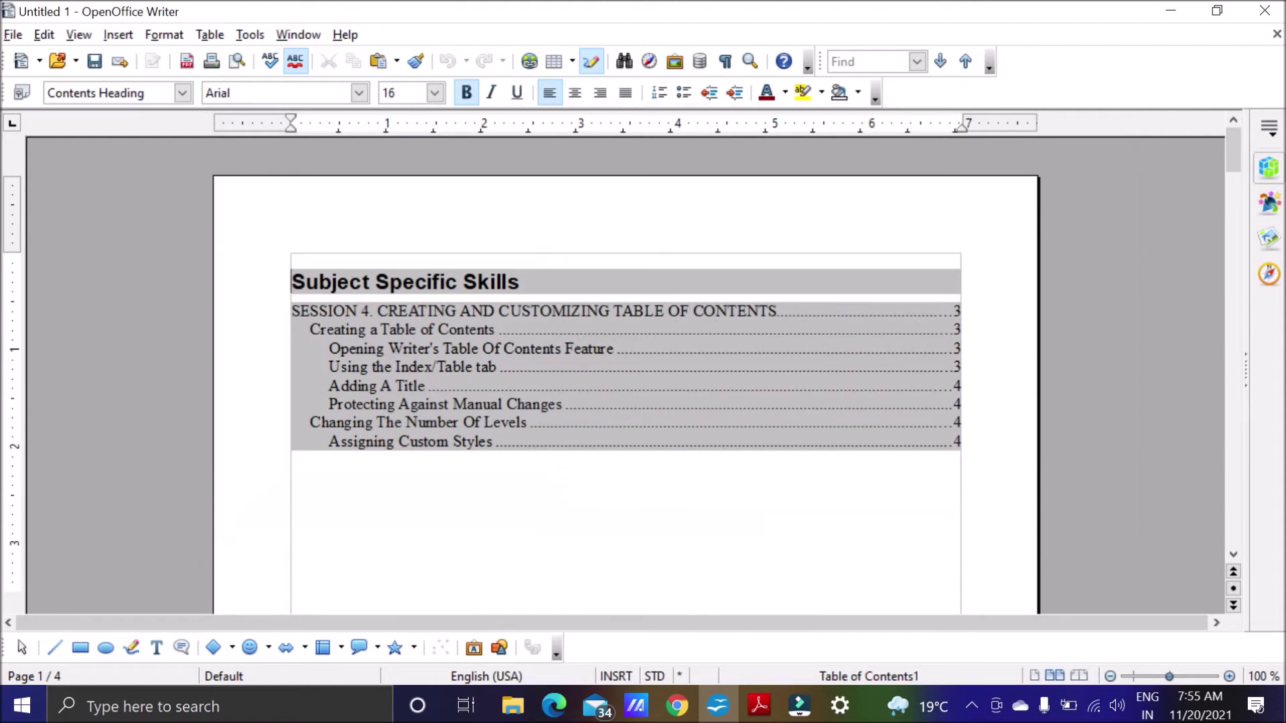
{"action": "right_click", "coordinate": [563, 419]}
{"action": "left_click", "coordinate": [608, 310]}
Compare the "Assigning Custom Styles" entry in the table of contents with its paragraph on page 4.
{"action": "left_click_drag", "start_coordinate": [1233, 151], "coordinate": [1233, 156]}
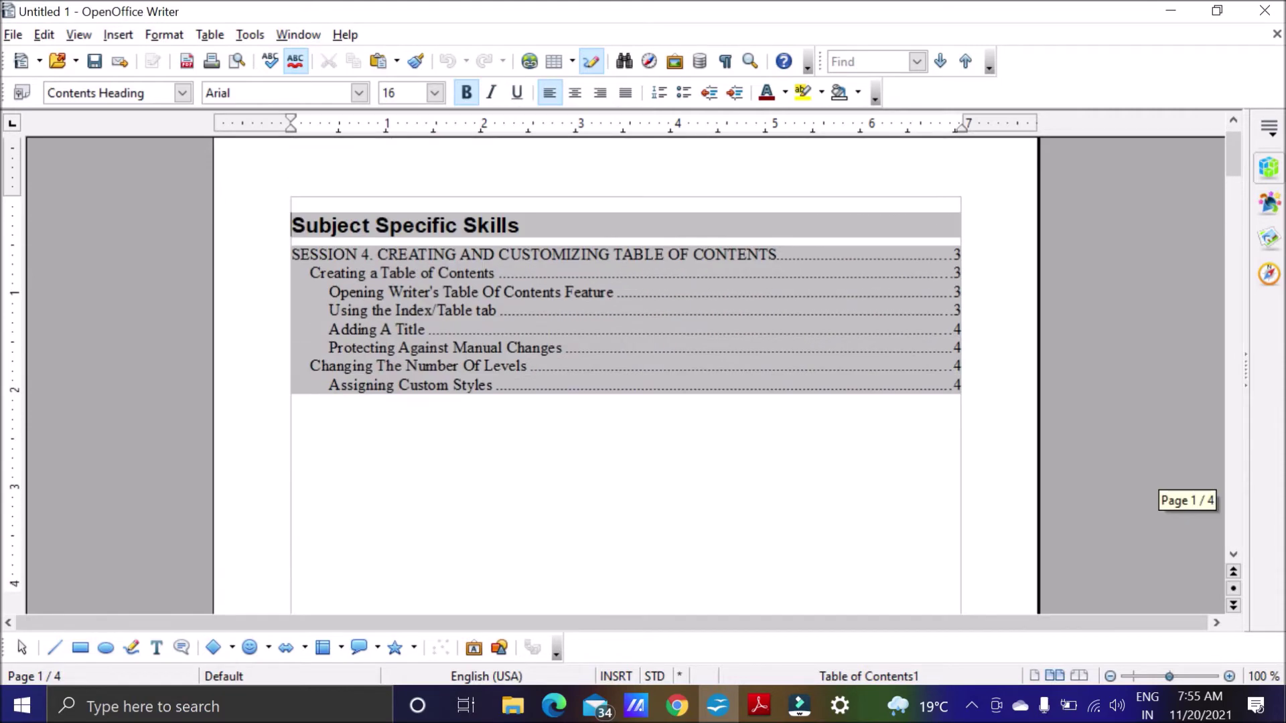
{"action": "left_click_drag", "start_coordinate": [329, 385], "coordinate": [496, 386]}
{"action": "left_click", "coordinate": [836, 380]}
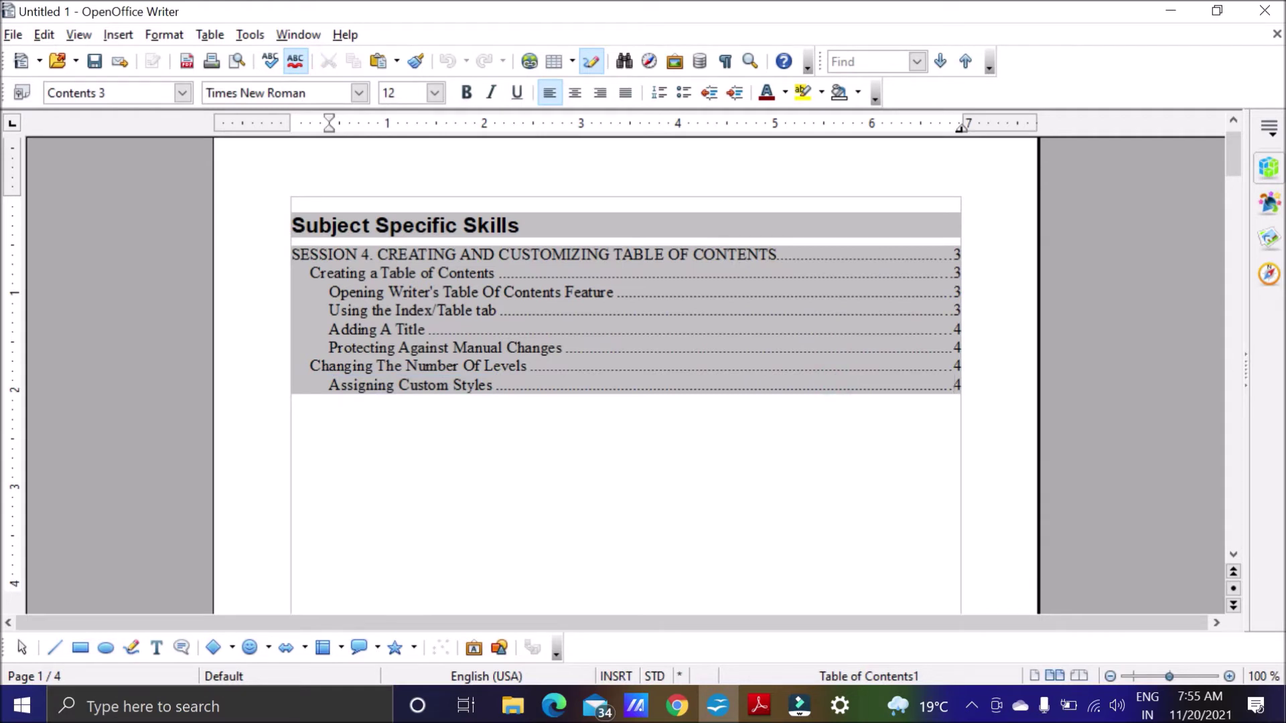
{"action": "left_click_drag", "start_coordinate": [327, 386], "coordinate": [496, 386]}
{"action": "scroll", "coordinate": [1183, 360], "scroll_direction": "down", "scroll_amount": 10}
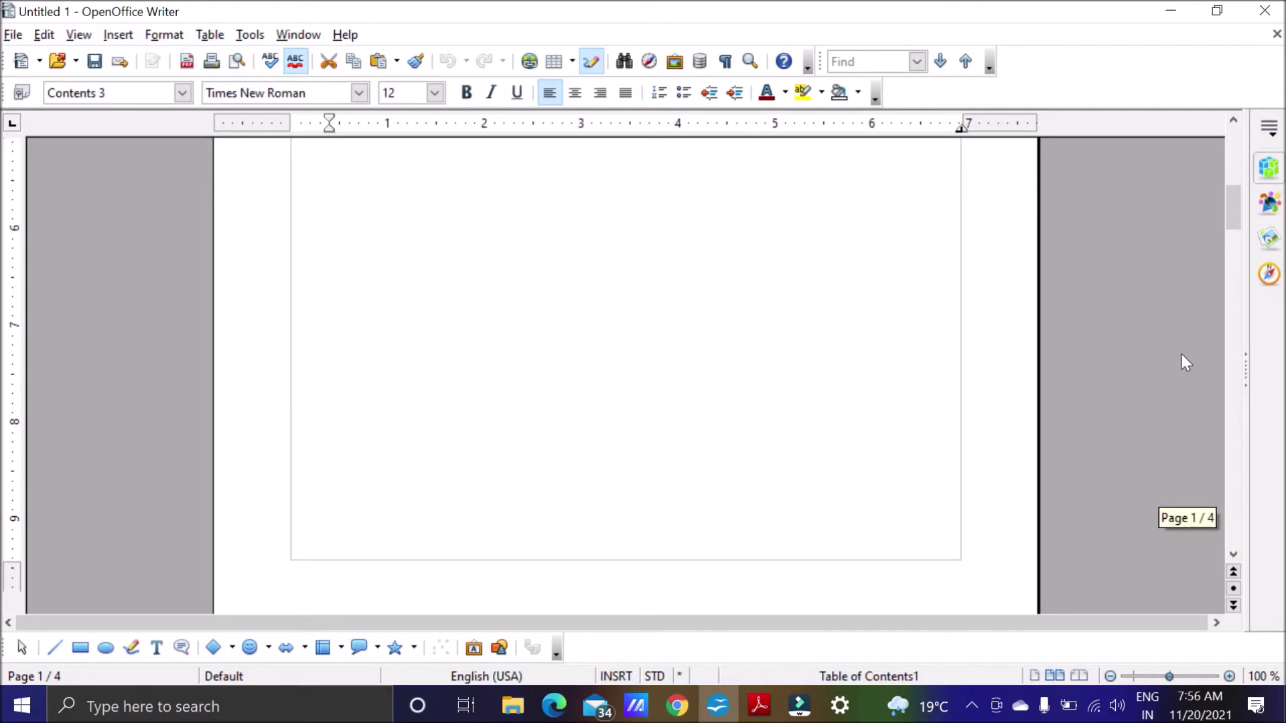
{"action": "left_click_drag", "start_coordinate": [1241, 235], "coordinate": [1233, 497]}
{"action": "left_click_drag", "start_coordinate": [457, 353], "coordinate": [290, 354]}
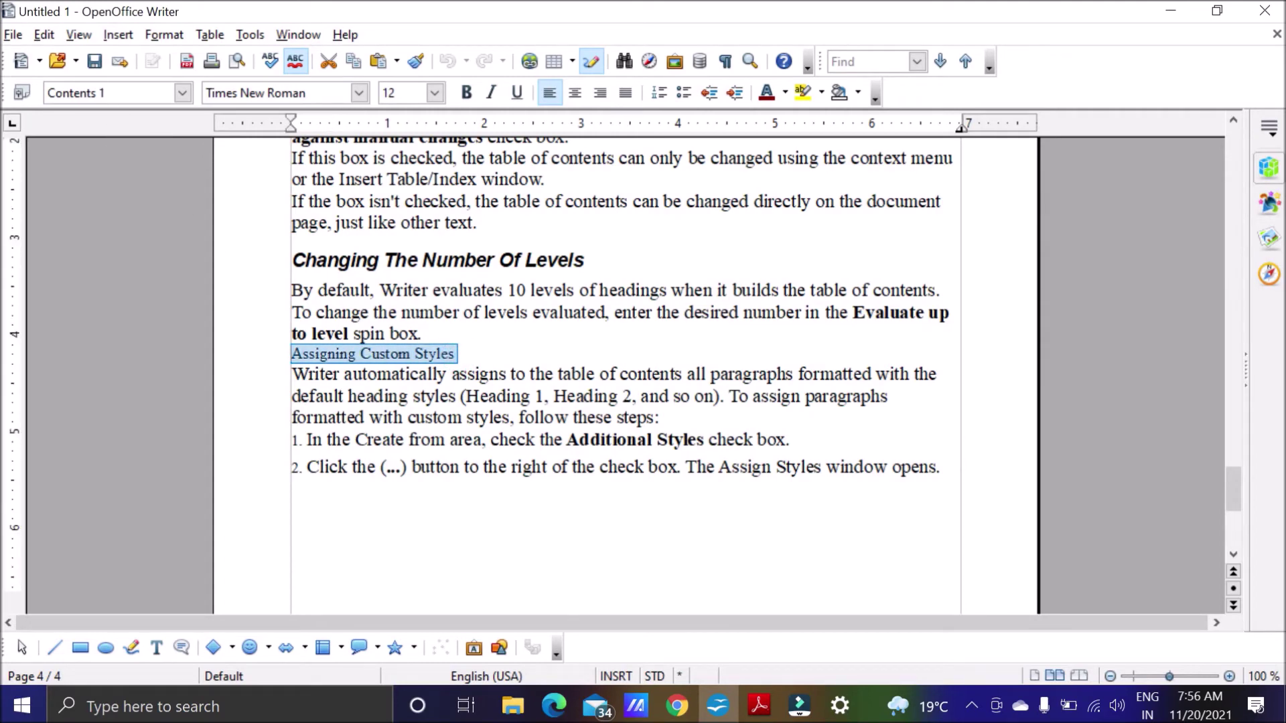
{"action": "left_click_drag", "start_coordinate": [1233, 489], "coordinate": [1234, 160]}
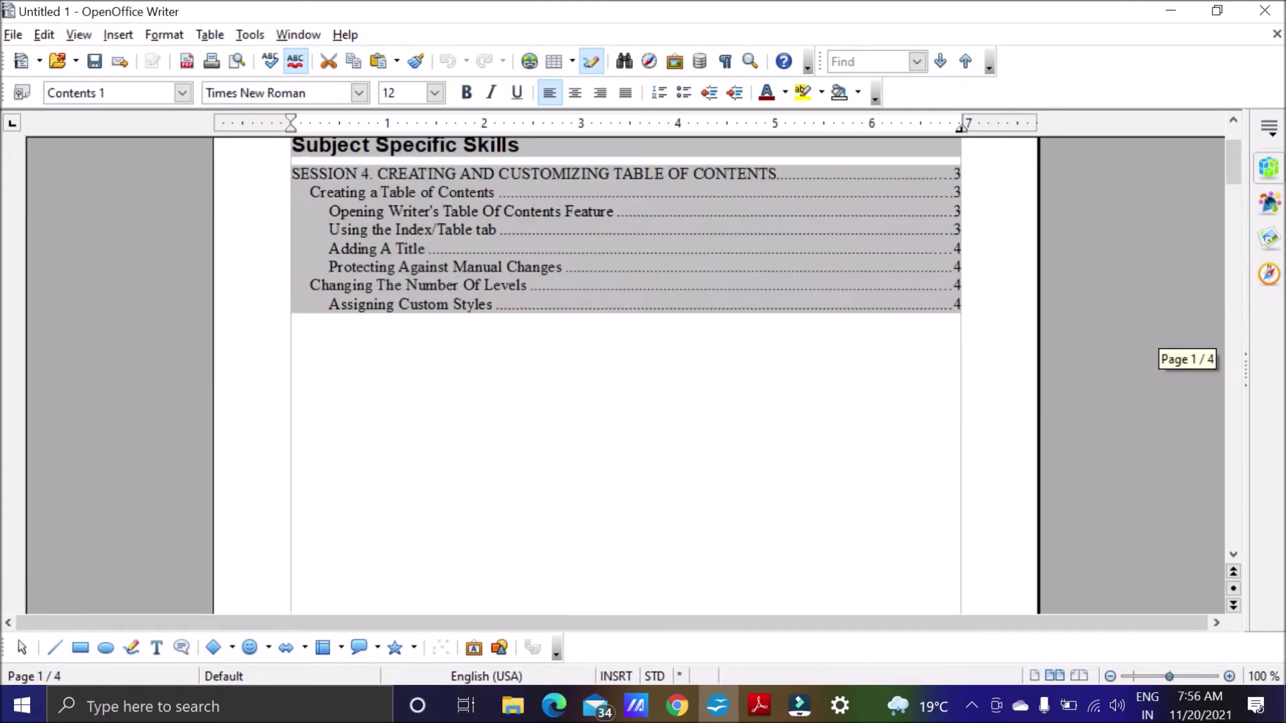
{"action": "scroll", "coordinate": [625, 360], "scroll_direction": "up", "scroll_amount": 2}
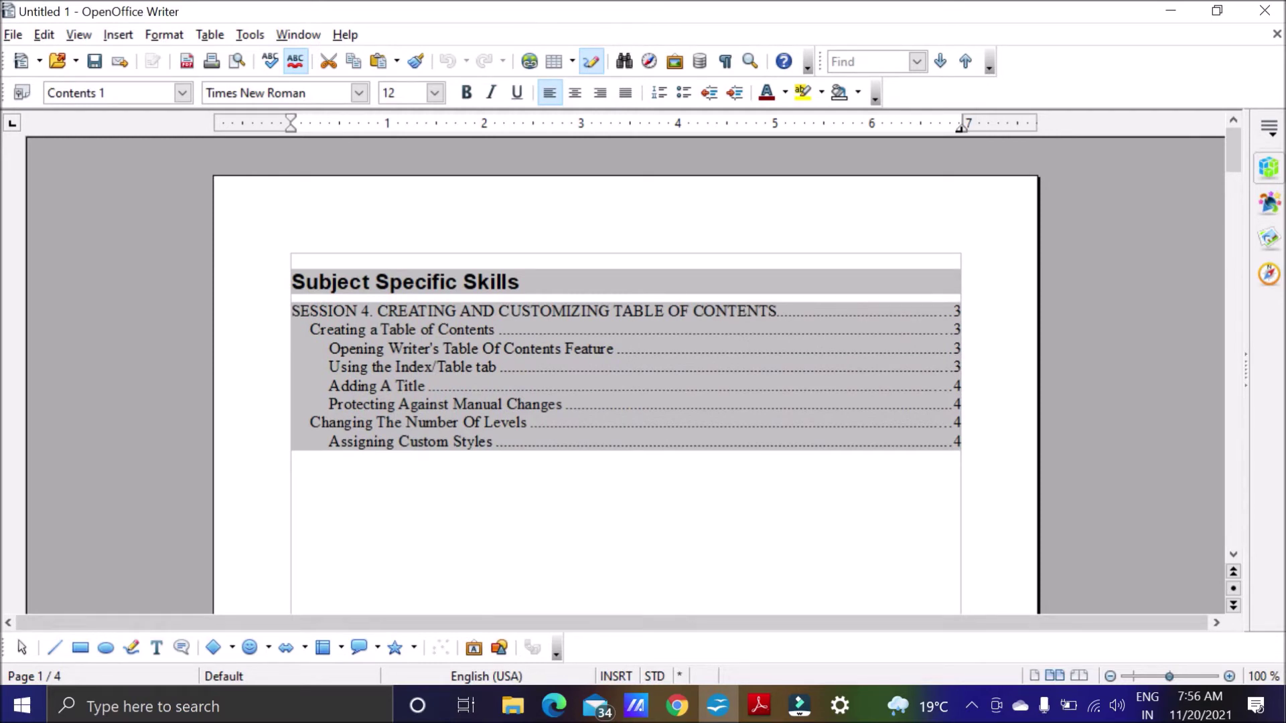
Switch to Adobe Reader and examine the Assign Styles figure and the instructions for moving styles to outline levels.
{"action": "left_click", "coordinate": [753, 707]}
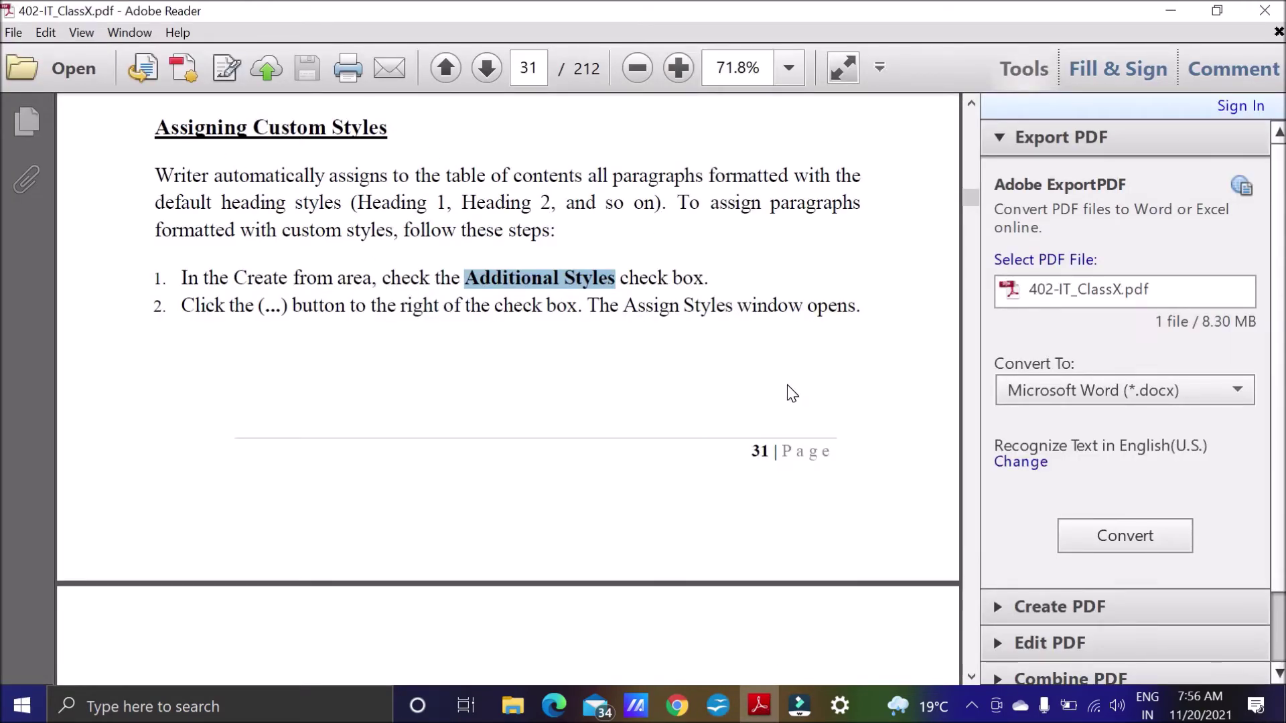
{"action": "scroll", "coordinate": [791, 394], "scroll_direction": "down", "scroll_amount": 10}
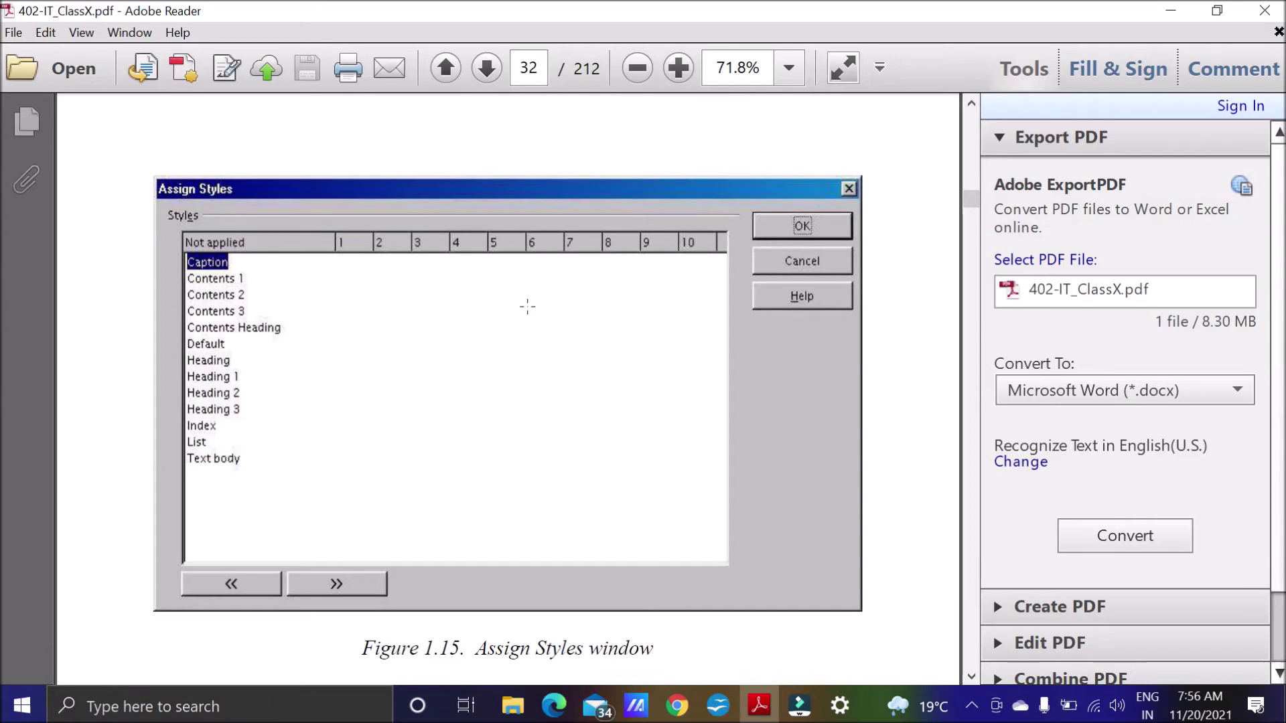
{"action": "scroll", "coordinate": [643, 461], "scroll_direction": "down", "scroll_amount": 5}
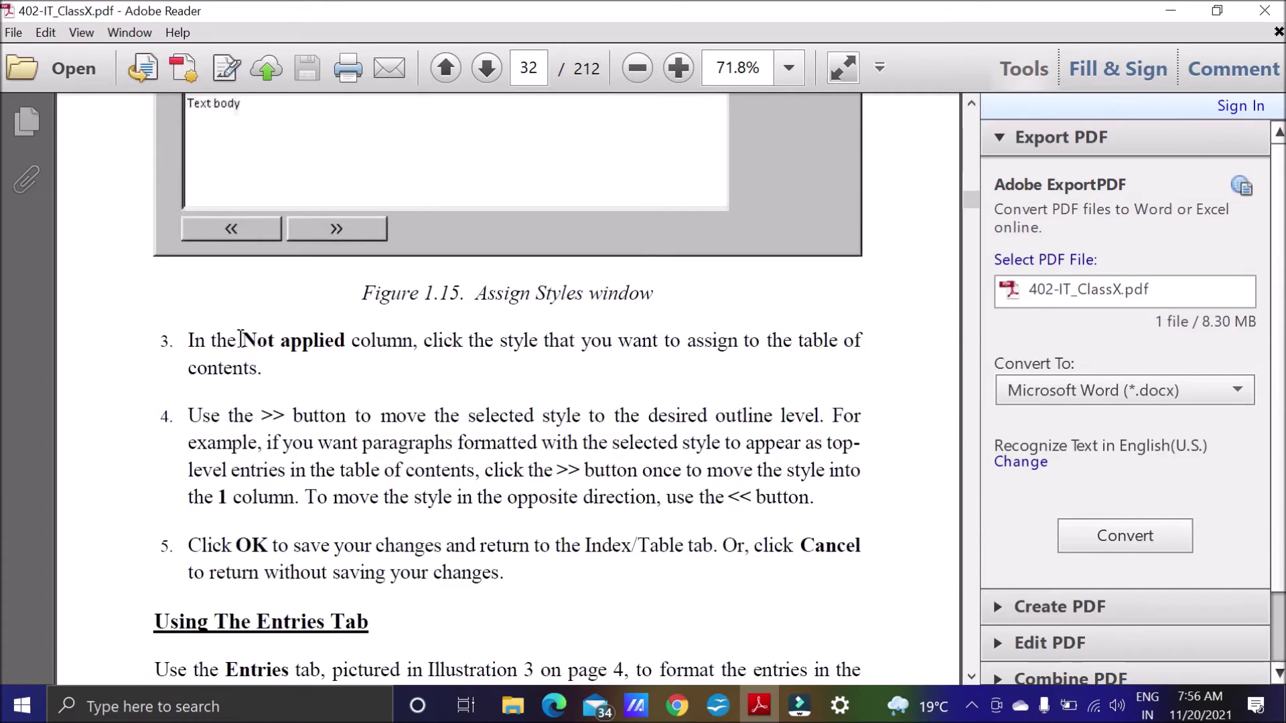
{"action": "left_click_drag", "start_coordinate": [241, 341], "coordinate": [354, 341]}
{"action": "scroll", "coordinate": [355, 343], "scroll_direction": "up", "scroll_amount": 2}
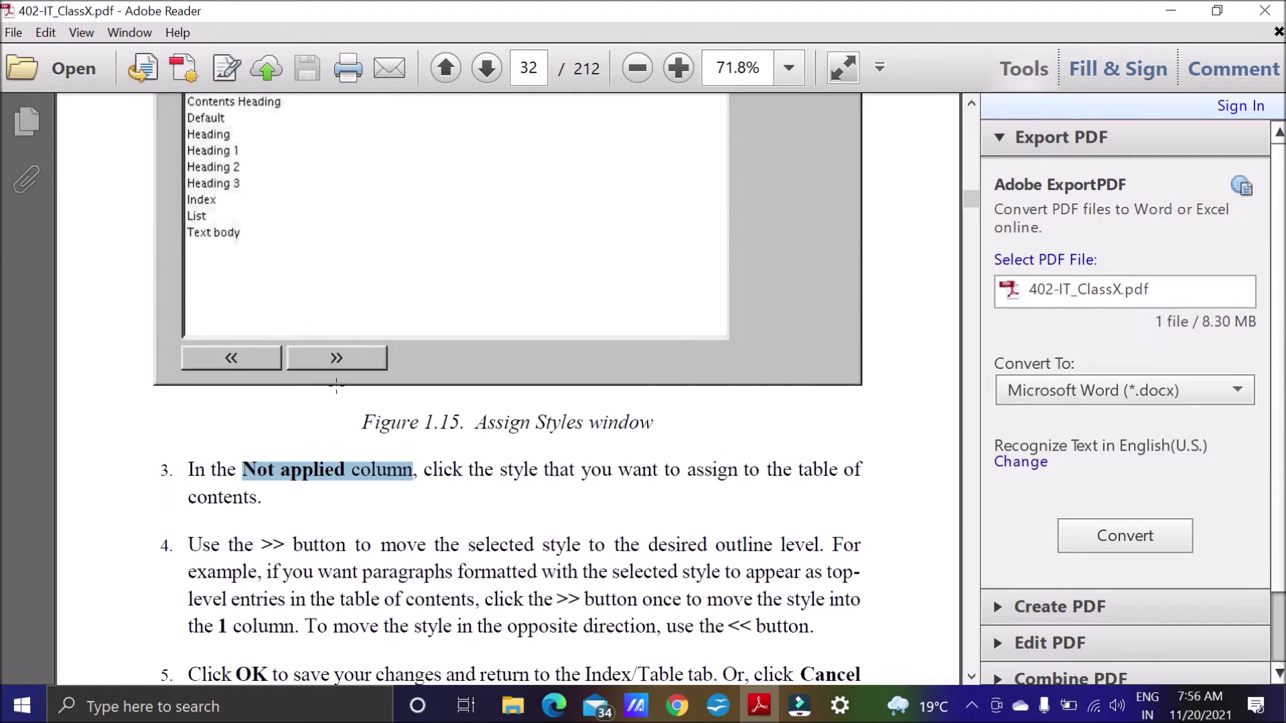
{"action": "scroll", "coordinate": [364, 365], "scroll_direction": "up", "scroll_amount": 3}
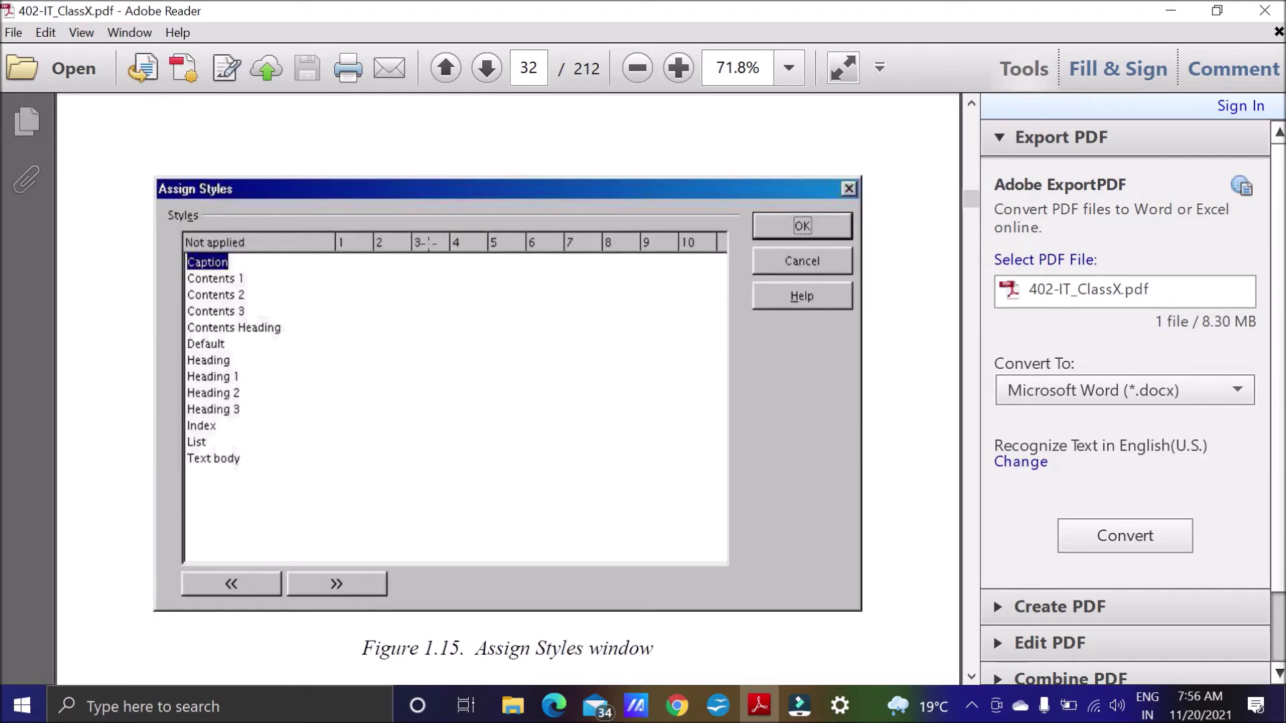
{"action": "left_click_drag", "start_coordinate": [430, 241], "coordinate": [400, 257]}
{"action": "left_click", "coordinate": [464, 286]}
{"action": "scroll", "coordinate": [750, 483], "scroll_direction": "down", "scroll_amount": 4}
{"action": "left_click", "coordinate": [775, 536]}
{"action": "scroll", "coordinate": [774, 529], "scroll_direction": "down", "scroll_amount": 5}
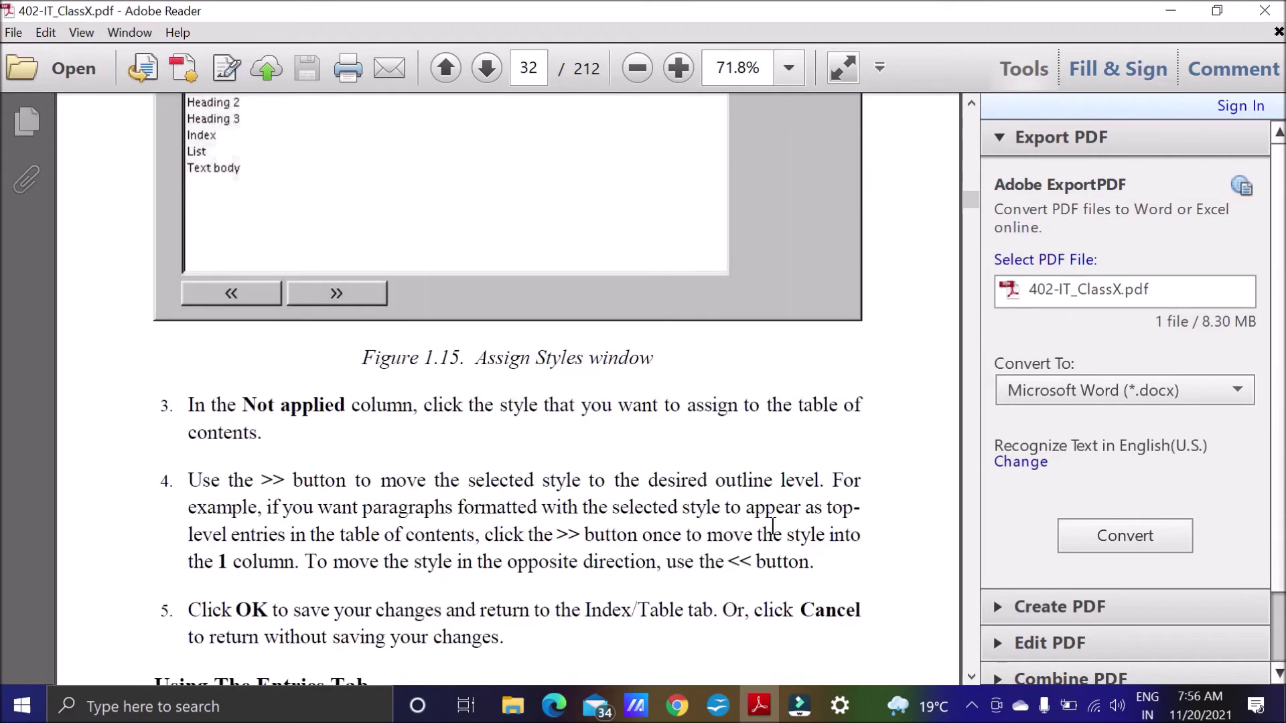
Read the "Using The Entries Tab" section and its figure, highlighting the heading and the word "Entries".
{"action": "scroll", "coordinate": [771, 532], "scroll_direction": "down", "scroll_amount": 5}
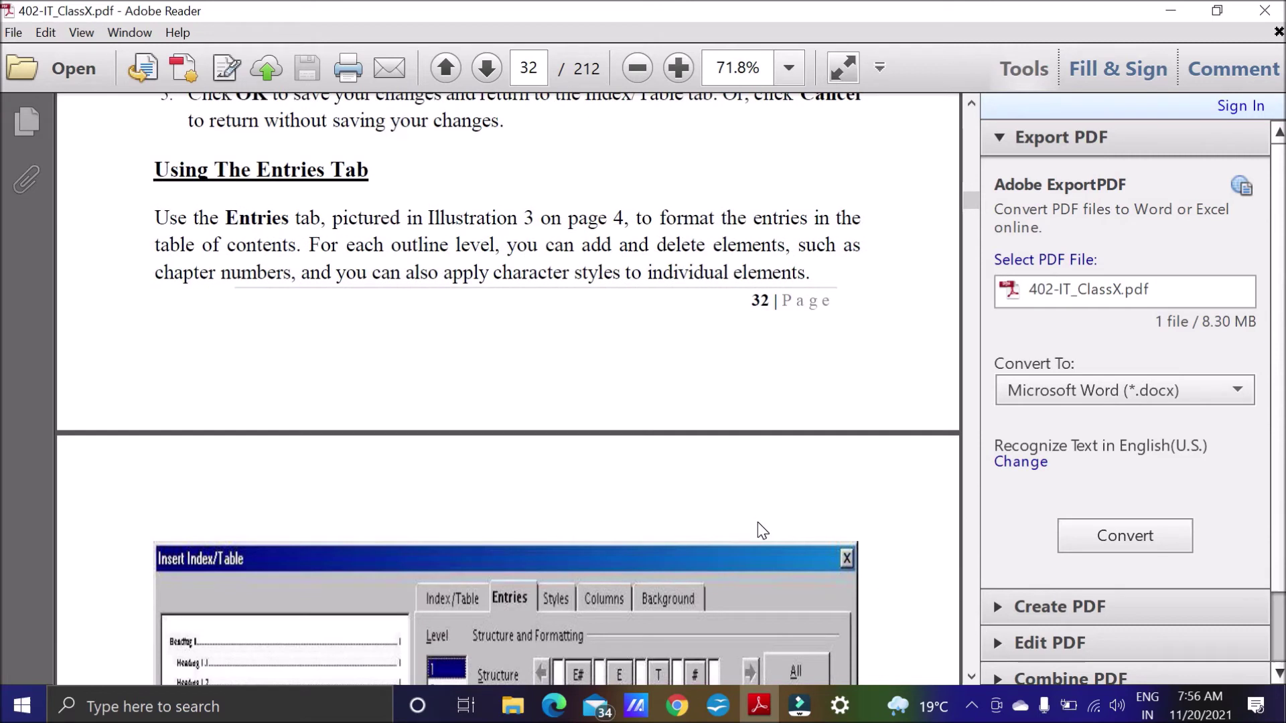
{"action": "left_click", "coordinate": [971, 676]}
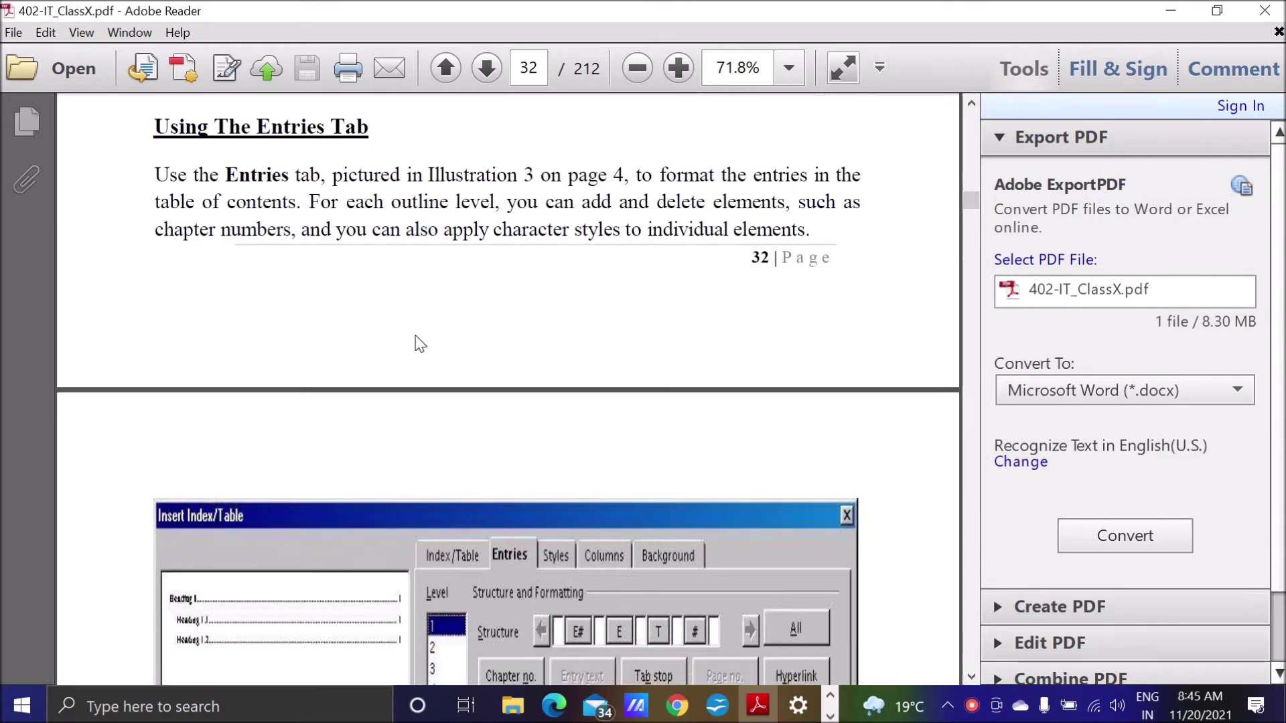
{"action": "left_click_drag", "start_coordinate": [154, 127], "coordinate": [394, 138]}
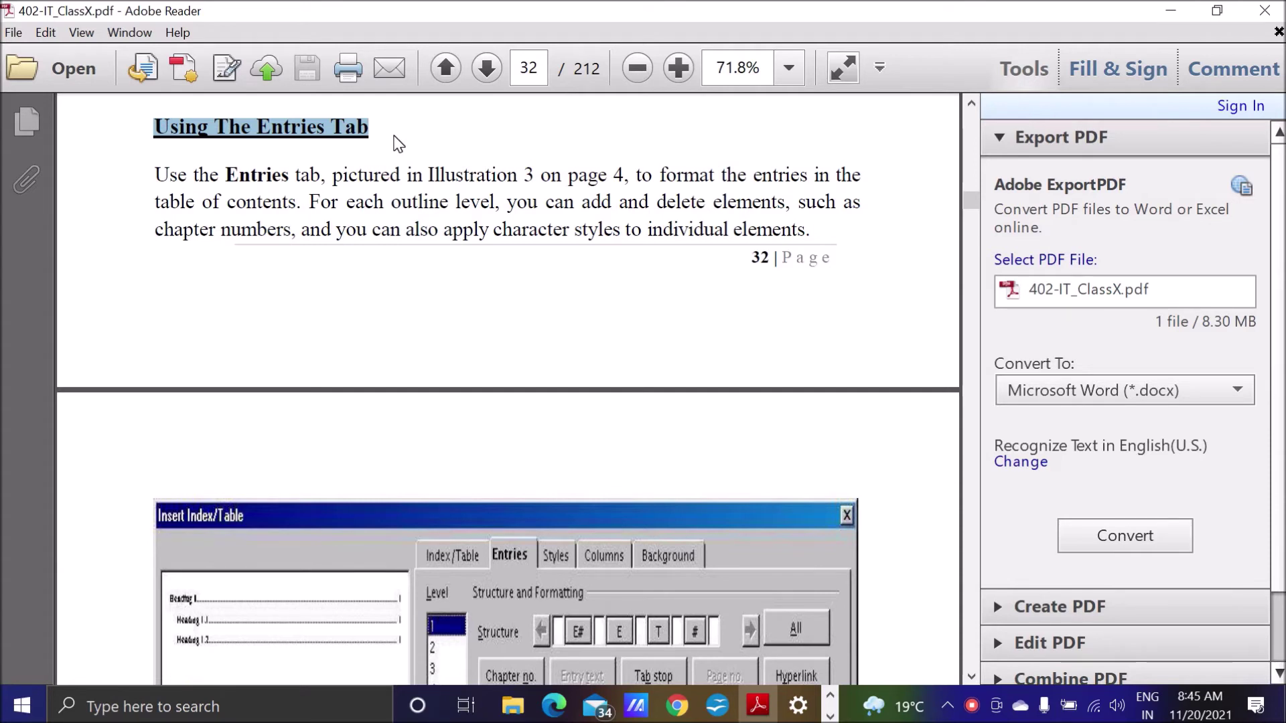
{"action": "scroll", "coordinate": [520, 310], "scroll_direction": "down", "scroll_amount": 3}
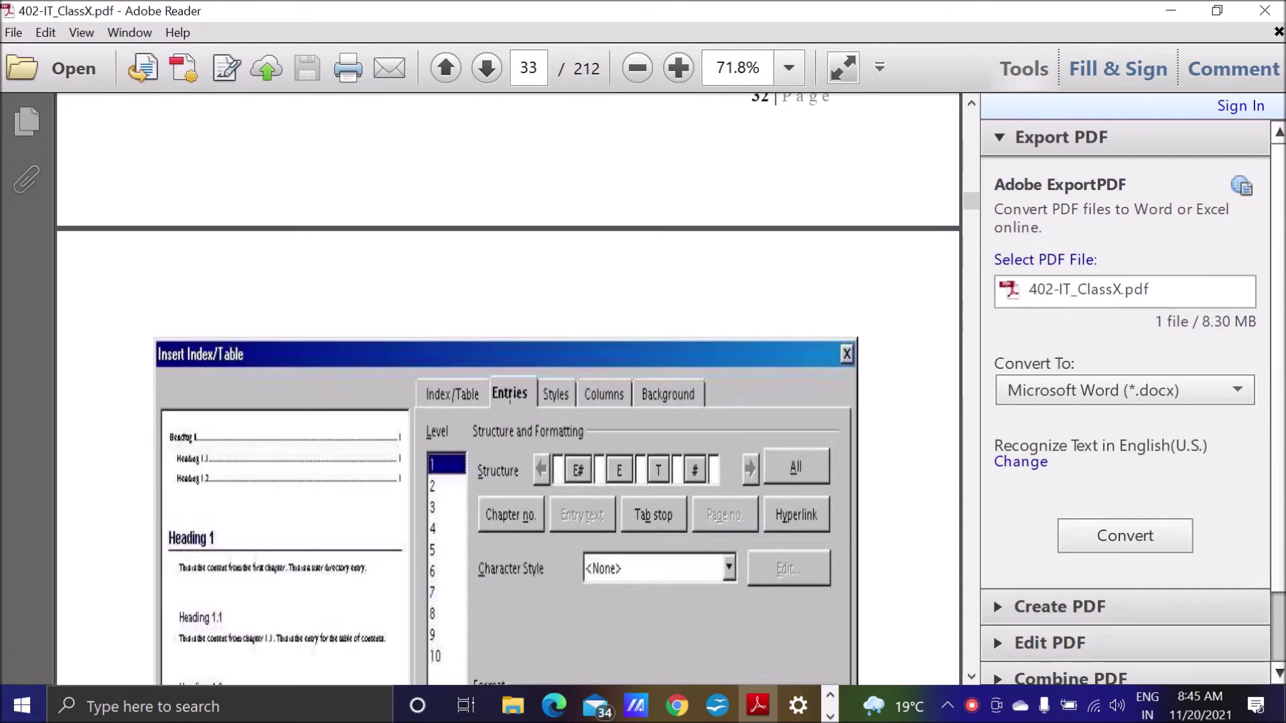
{"action": "scroll", "coordinate": [511, 402], "scroll_direction": "up", "scroll_amount": 2}
{"action": "left_click", "coordinate": [231, 142]}
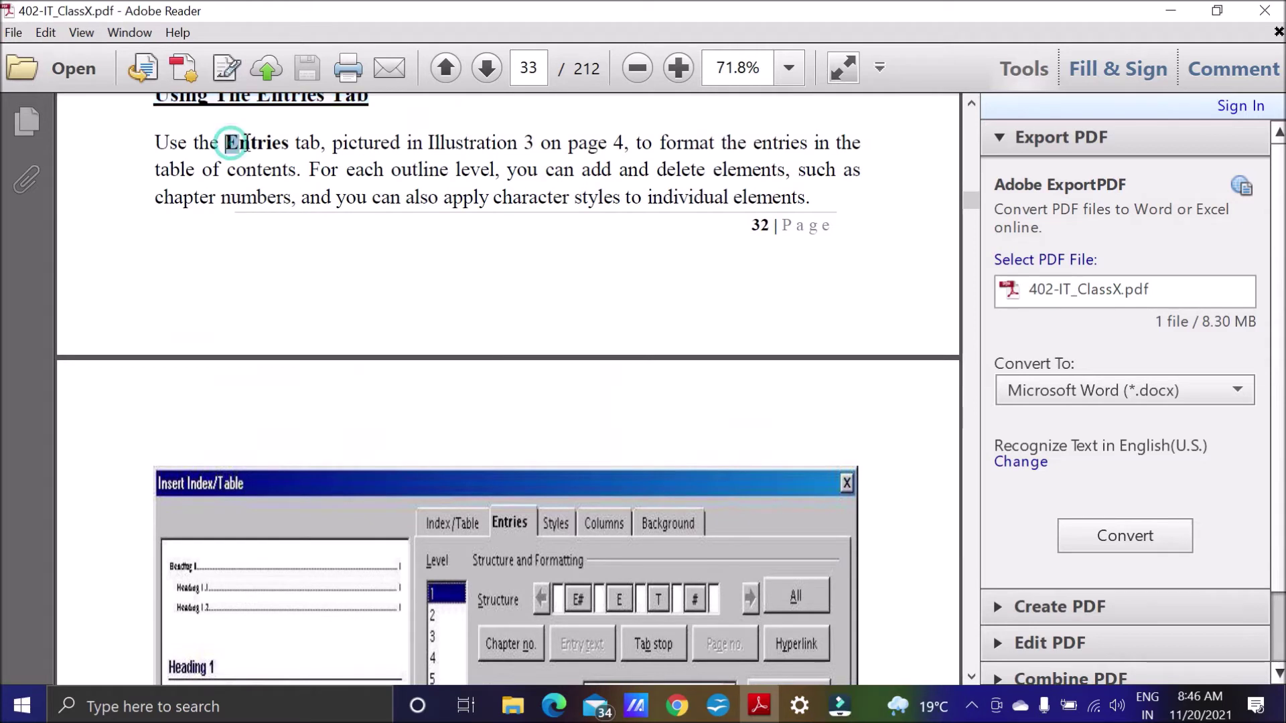
{"action": "left_click_drag", "start_coordinate": [231, 142], "coordinate": [289, 143]}
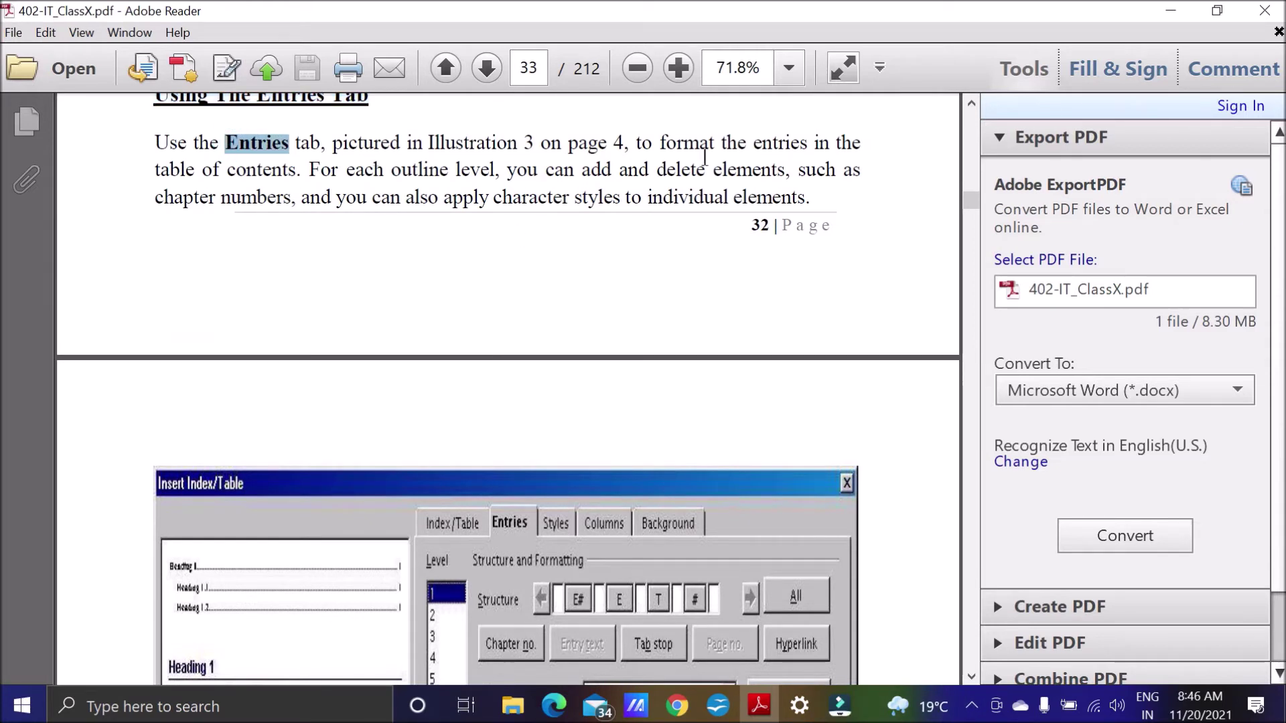
Read the "Using The Entries Tab" paragraph, highlighting its phrases on outline levels, adding and deleting elements, chapter numbers and character styles.
{"action": "left_click_drag", "start_coordinate": [659, 143], "coordinate": [864, 142]}
{"action": "left_click", "coordinate": [295, 173]}
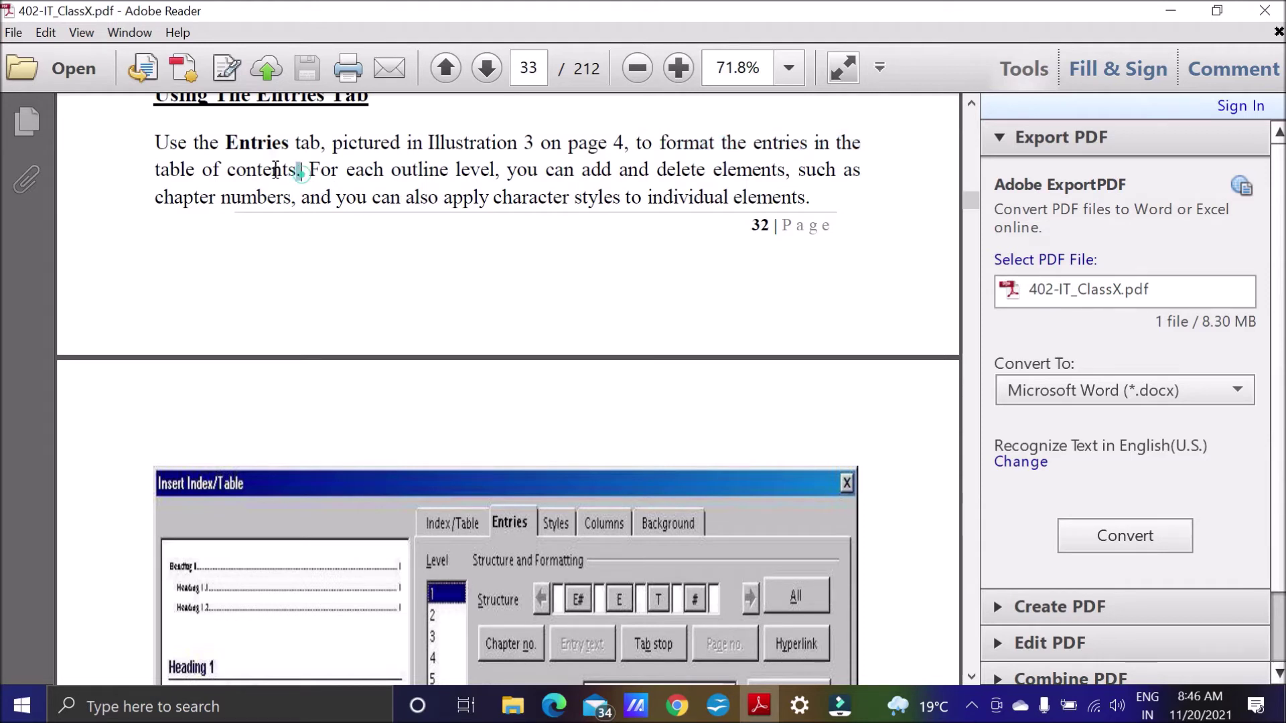
{"action": "left_click_drag", "start_coordinate": [296, 172], "coordinate": [160, 170]}
{"action": "scroll", "coordinate": [251, 201], "scroll_direction": "up", "scroll_amount": 1}
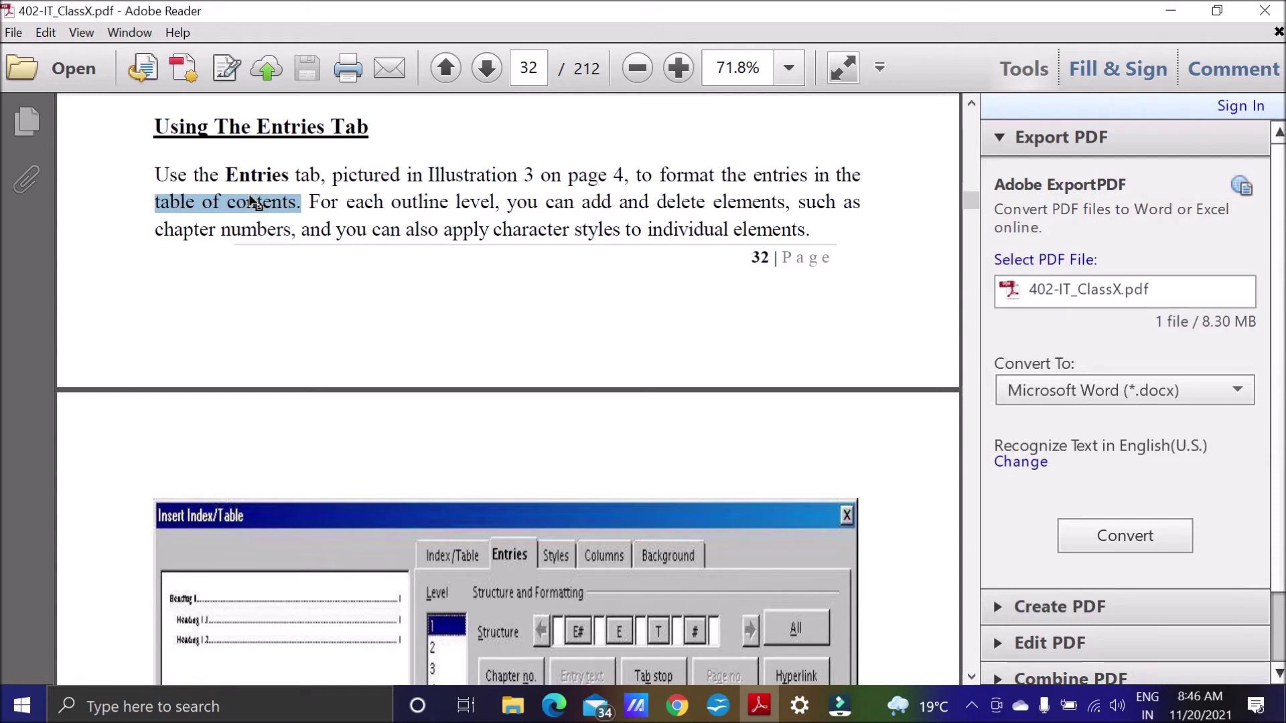
{"action": "left_click_drag", "start_coordinate": [395, 204], "coordinate": [489, 208]}
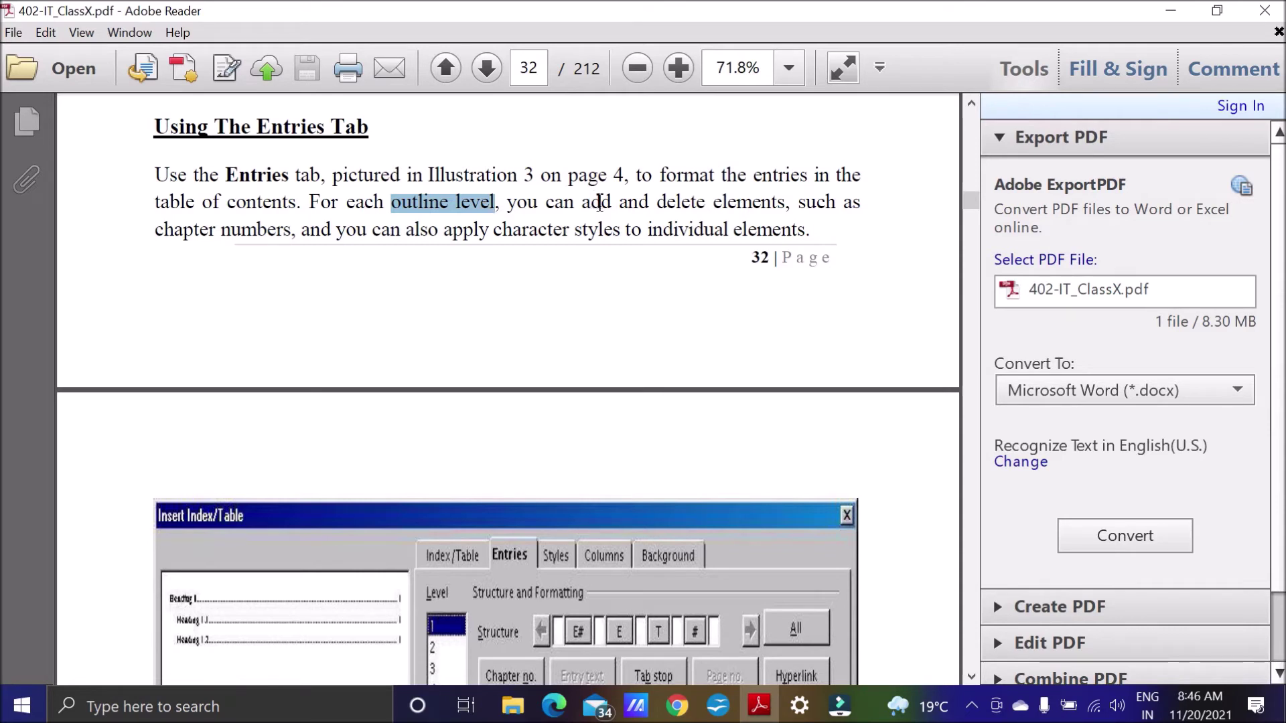
{"action": "left_click_drag", "start_coordinate": [581, 205], "coordinate": [668, 207]}
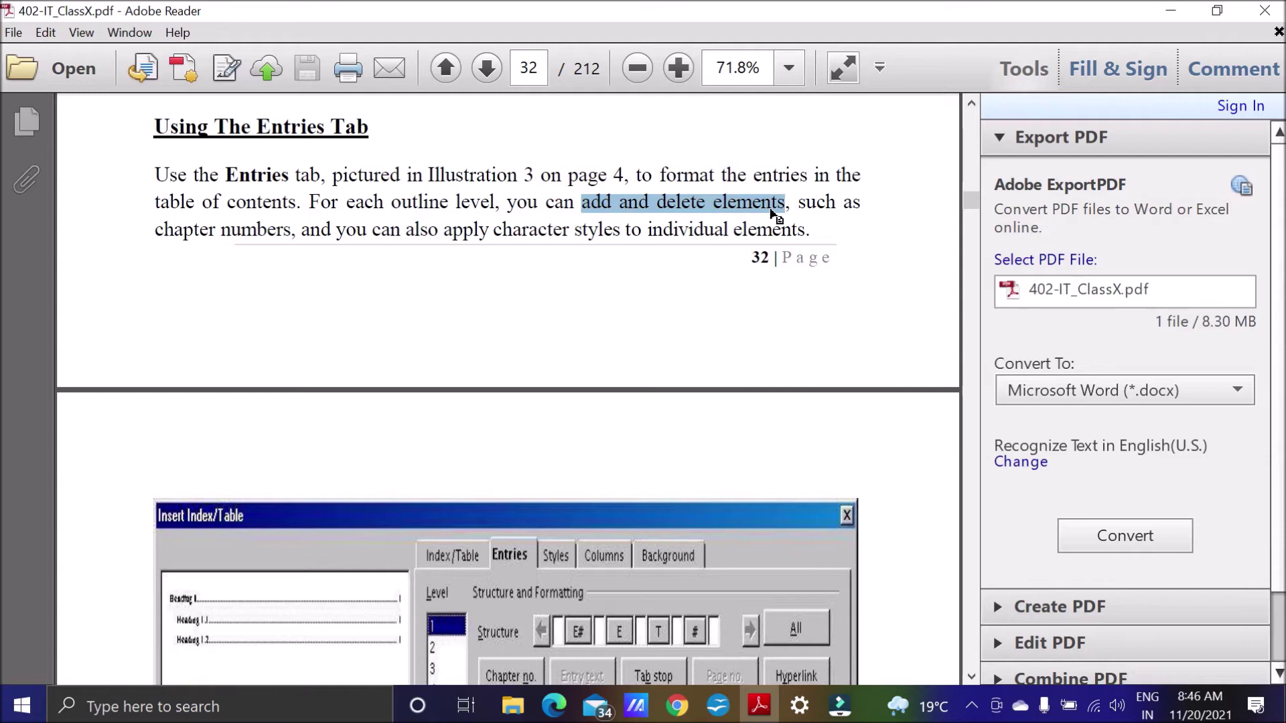
{"action": "left_click", "coordinate": [154, 231]}
{"action": "left_click_drag", "start_coordinate": [154, 231], "coordinate": [294, 235]}
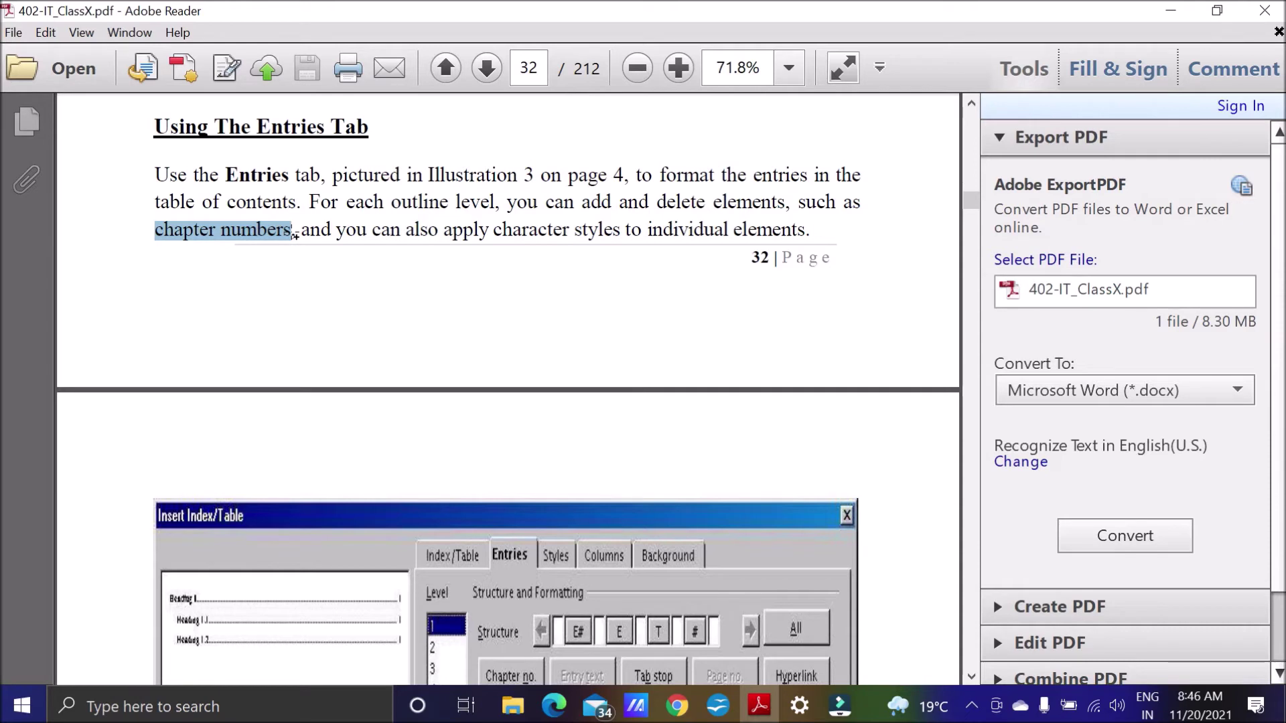
{"action": "left_click_drag", "start_coordinate": [443, 231], "coordinate": [806, 231]}
{"action": "scroll", "coordinate": [879, 279], "scroll_direction": "down", "scroll_amount": 2}
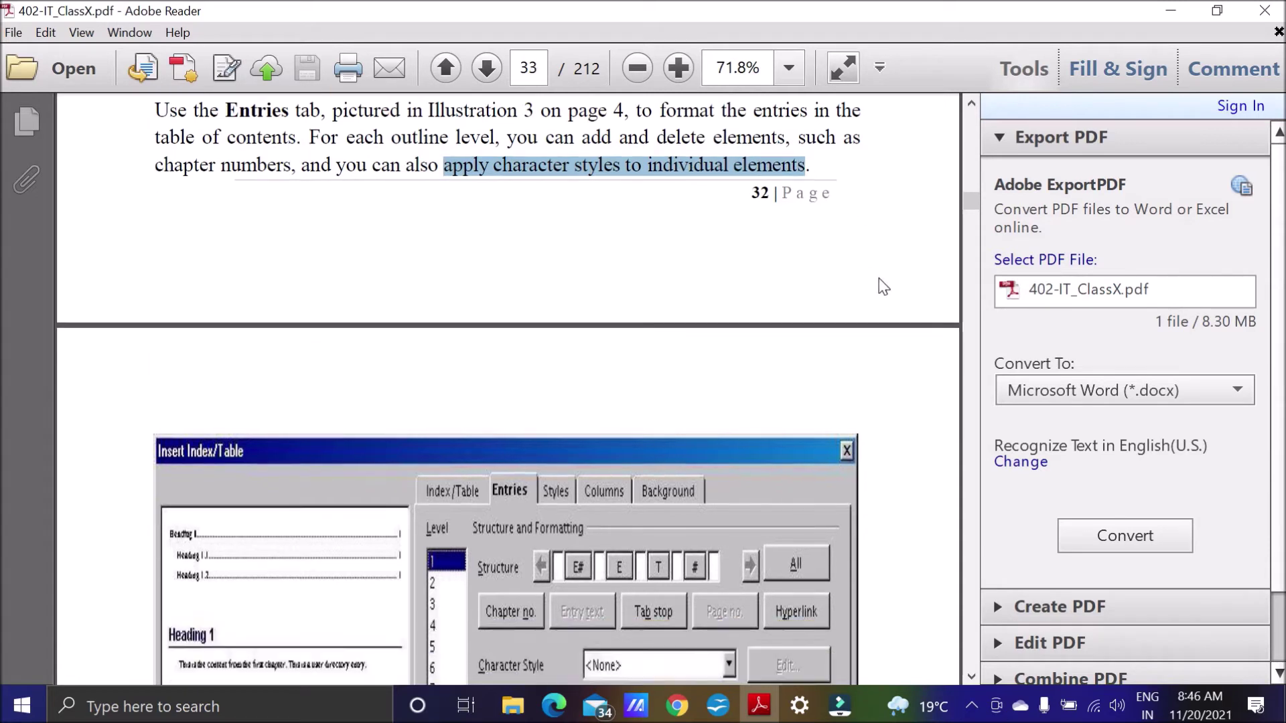
Examine Figure 1.16 of the Entries tab and the text below it on the Level column and Structure line elements.
{"action": "scroll", "coordinate": [879, 279], "scroll_direction": "down", "scroll_amount": 10}
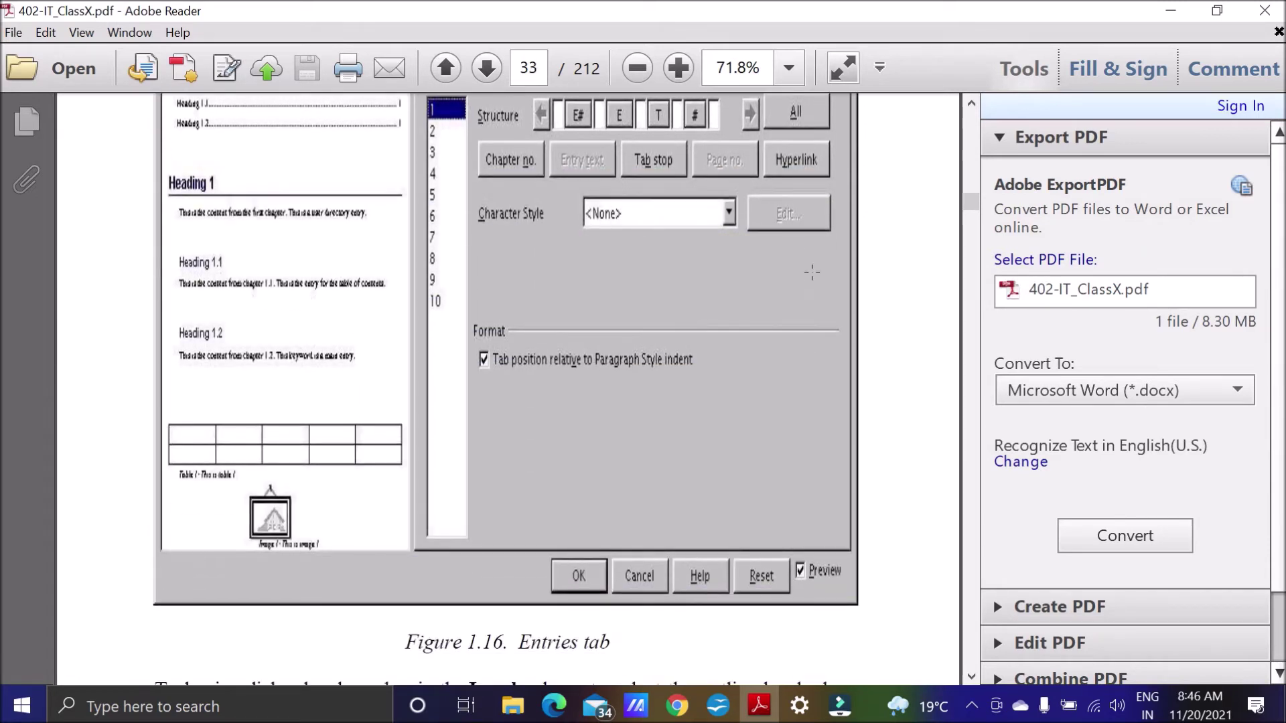
{"action": "scroll", "coordinate": [812, 272], "scroll_direction": "up", "scroll_amount": 3}
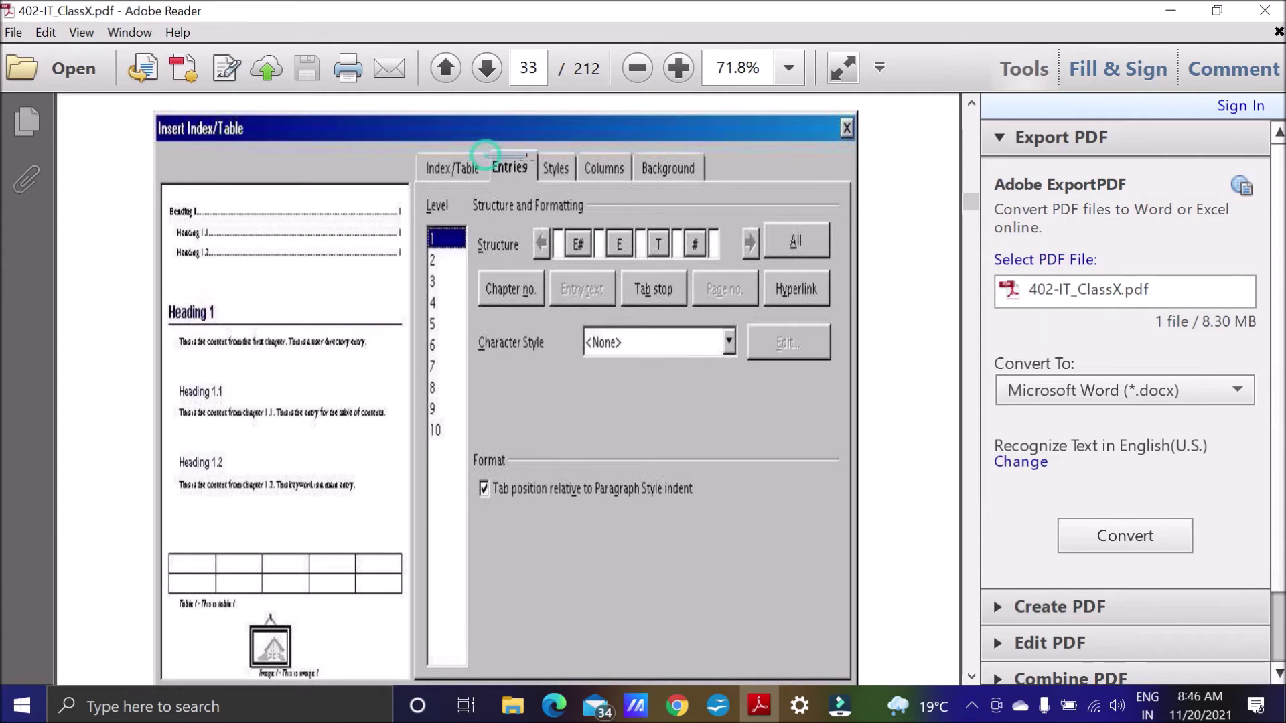
{"action": "scroll", "coordinate": [918, 418], "scroll_direction": "down", "scroll_amount": 2}
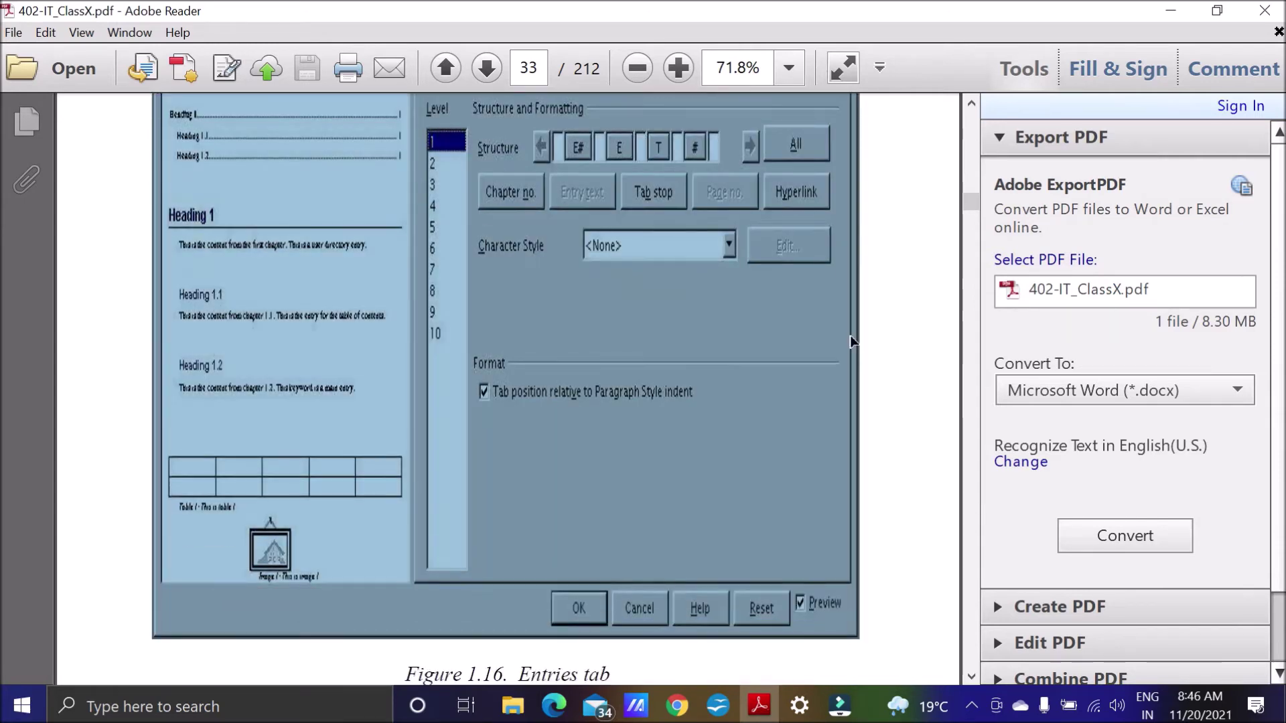
{"action": "scroll", "coordinate": [918, 418], "scroll_direction": "down", "scroll_amount": 3}
{"action": "scroll", "coordinate": [918, 420], "scroll_direction": "down", "scroll_amount": 8}
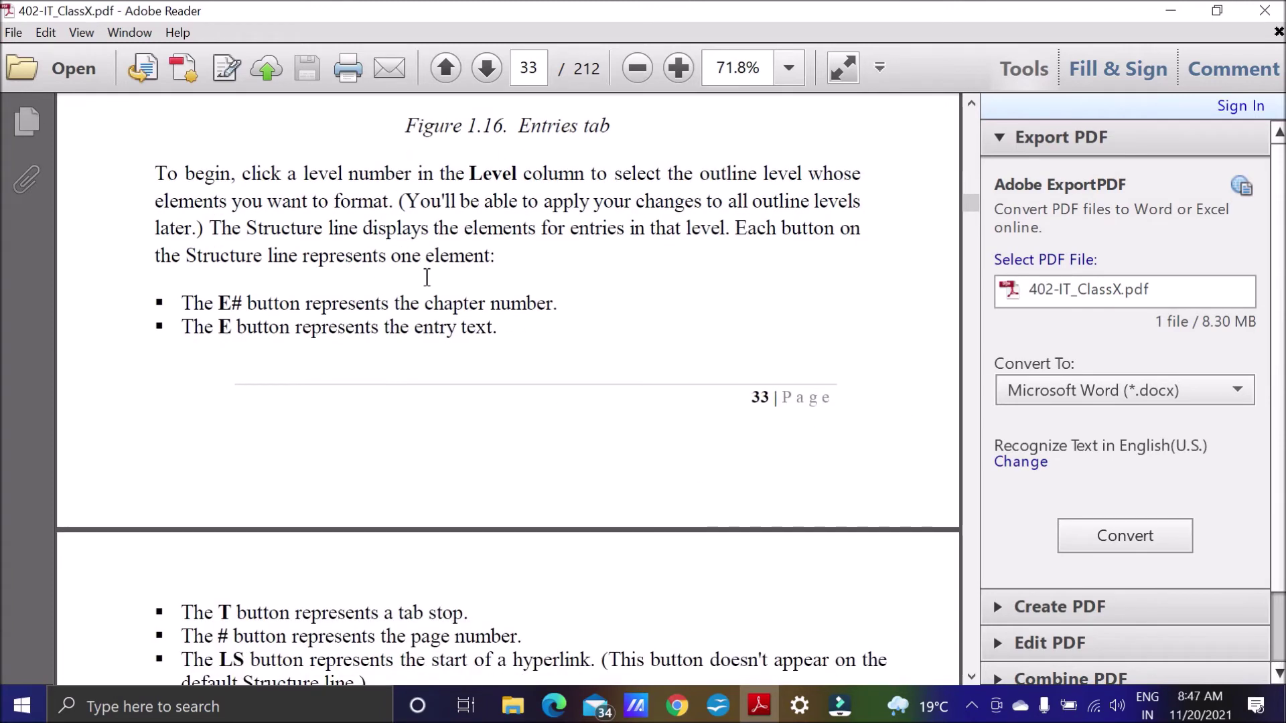
Switch to OpenOffice Writer and open the Entries settings of the existing table of contents for editing.
{"action": "left_click", "coordinate": [735, 714]}
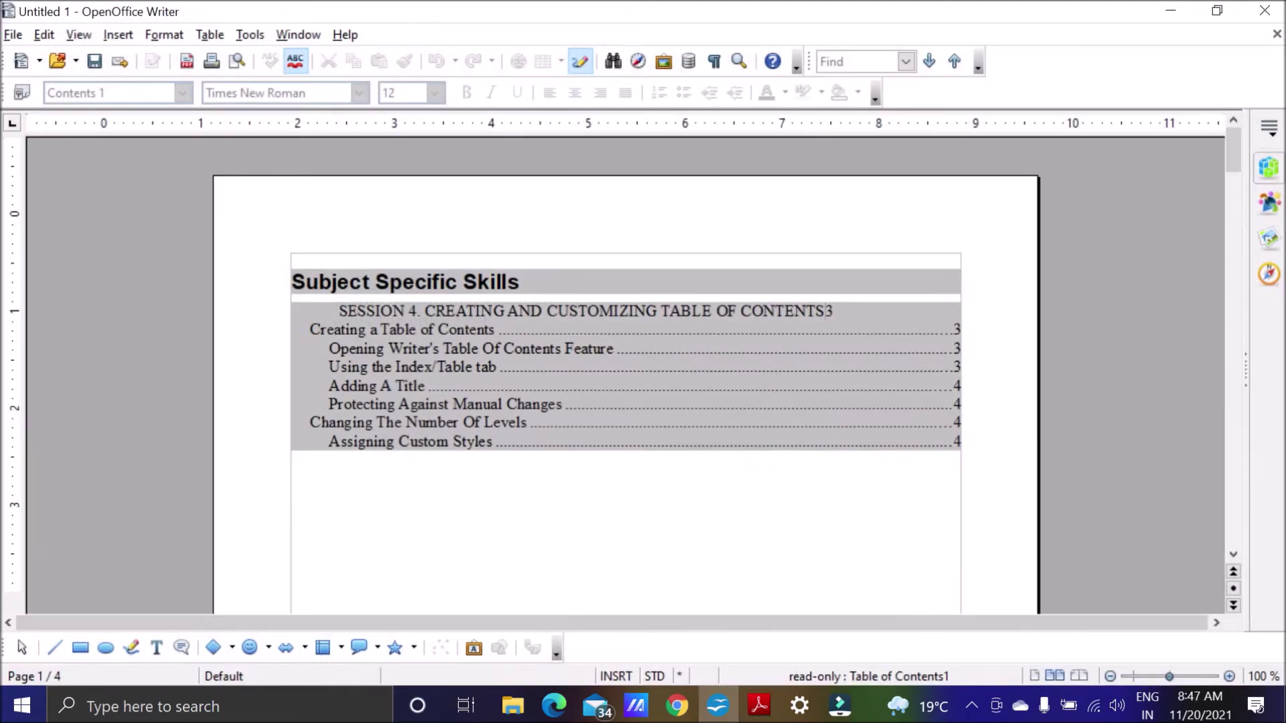
{"action": "right_click", "coordinate": [554, 402]}
{"action": "left_click", "coordinate": [621, 529]}
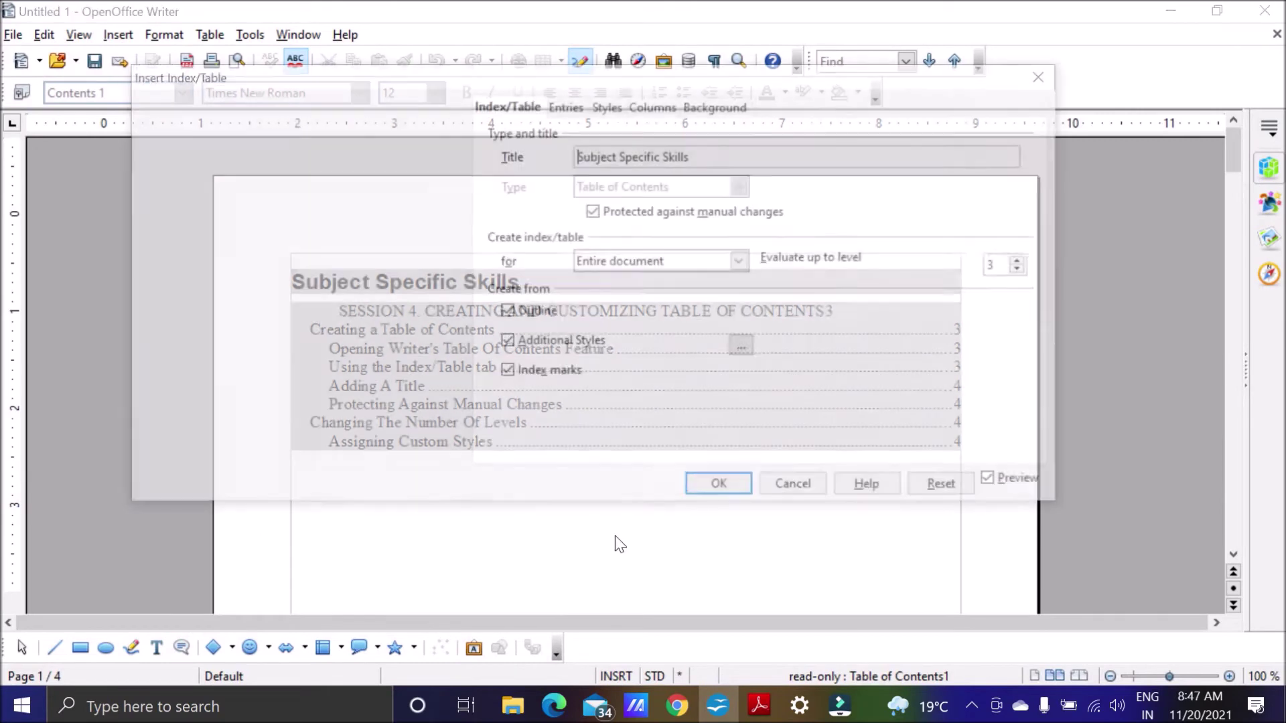
{"action": "left_click", "coordinate": [566, 110]}
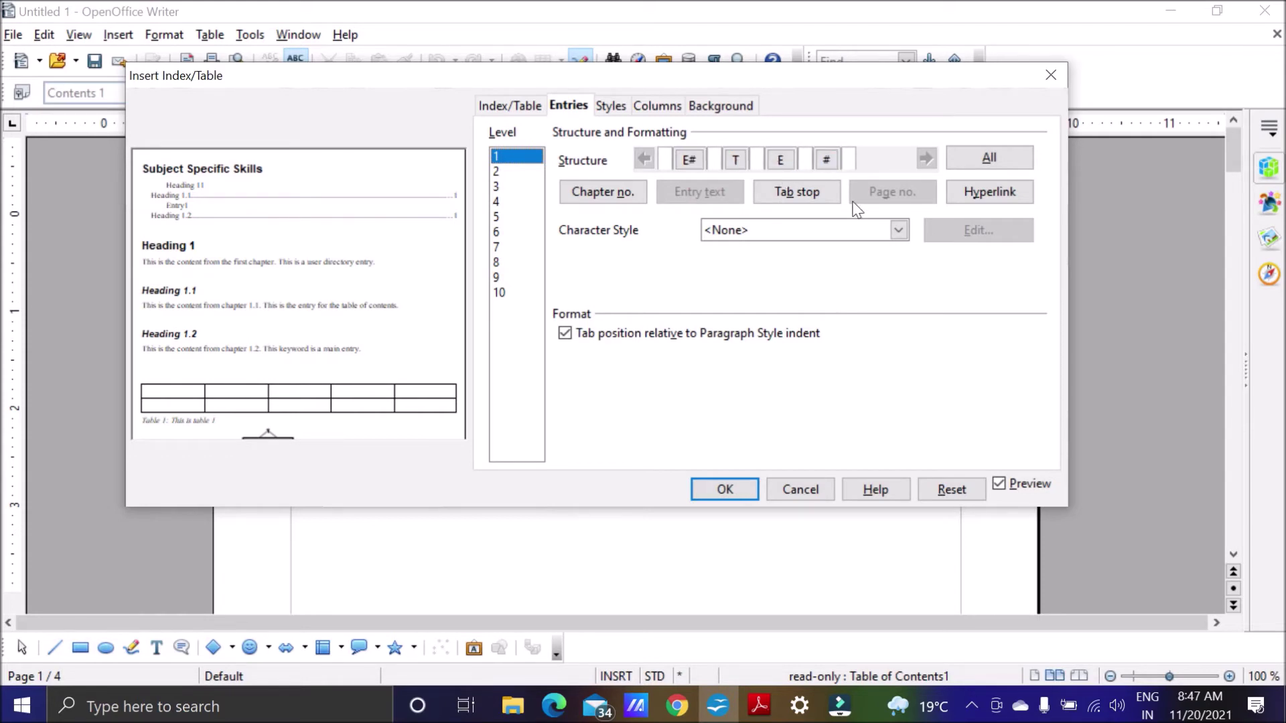
Compare the Entries settings with the table of contents behind the dialog, and inspect the Structure lines of levels 2 and 1.
{"action": "left_click_drag", "start_coordinate": [794, 87], "coordinate": [817, 504]}
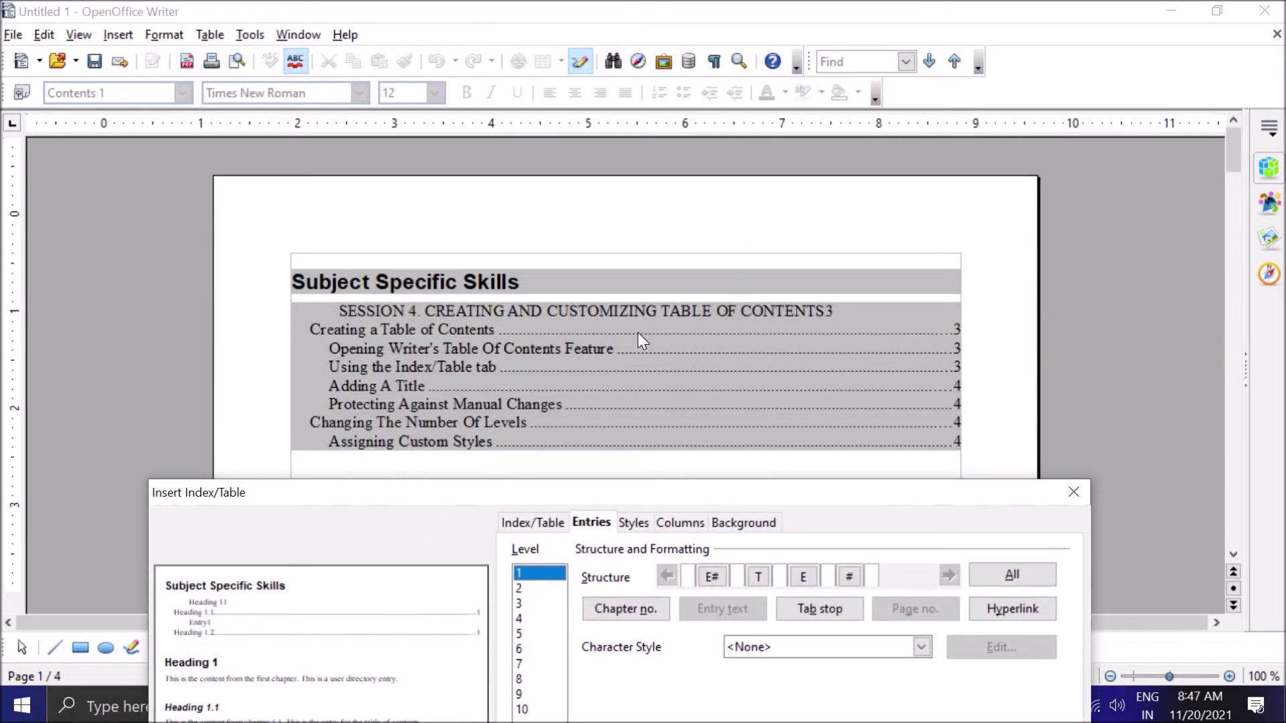
{"action": "left_click_drag", "start_coordinate": [746, 493], "coordinate": [753, 174]}
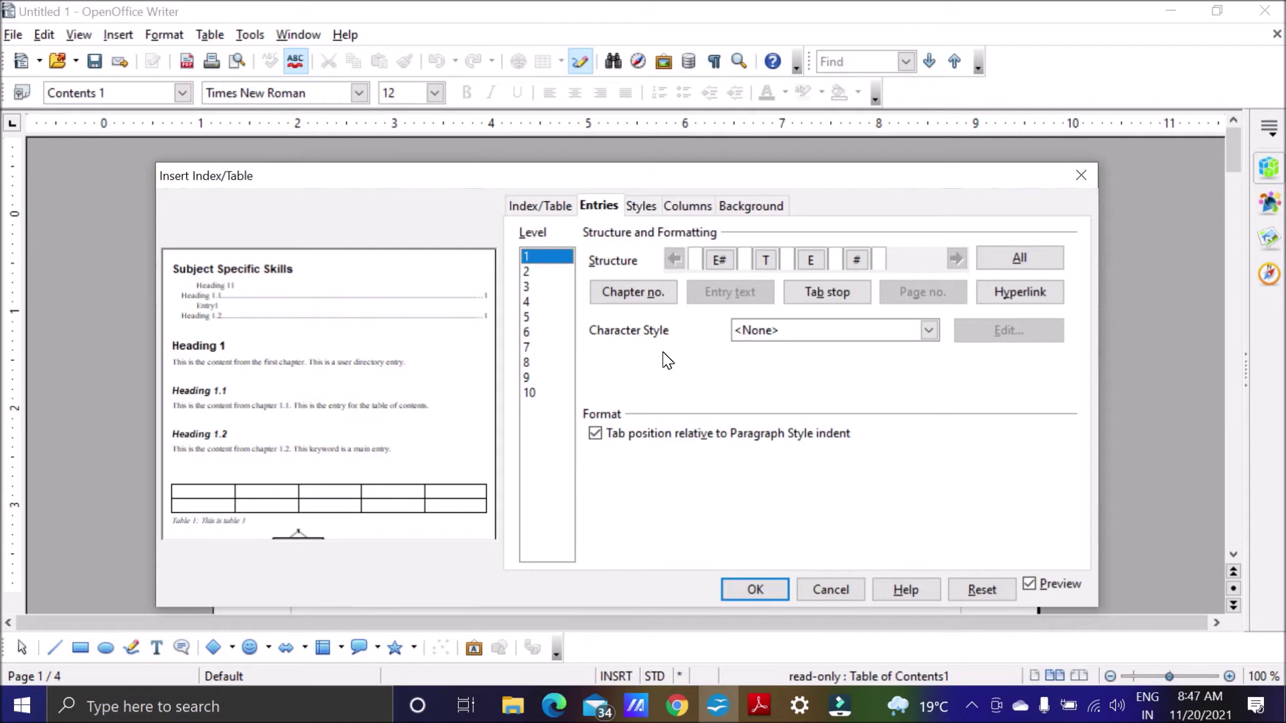
{"action": "left_click", "coordinate": [560, 271]}
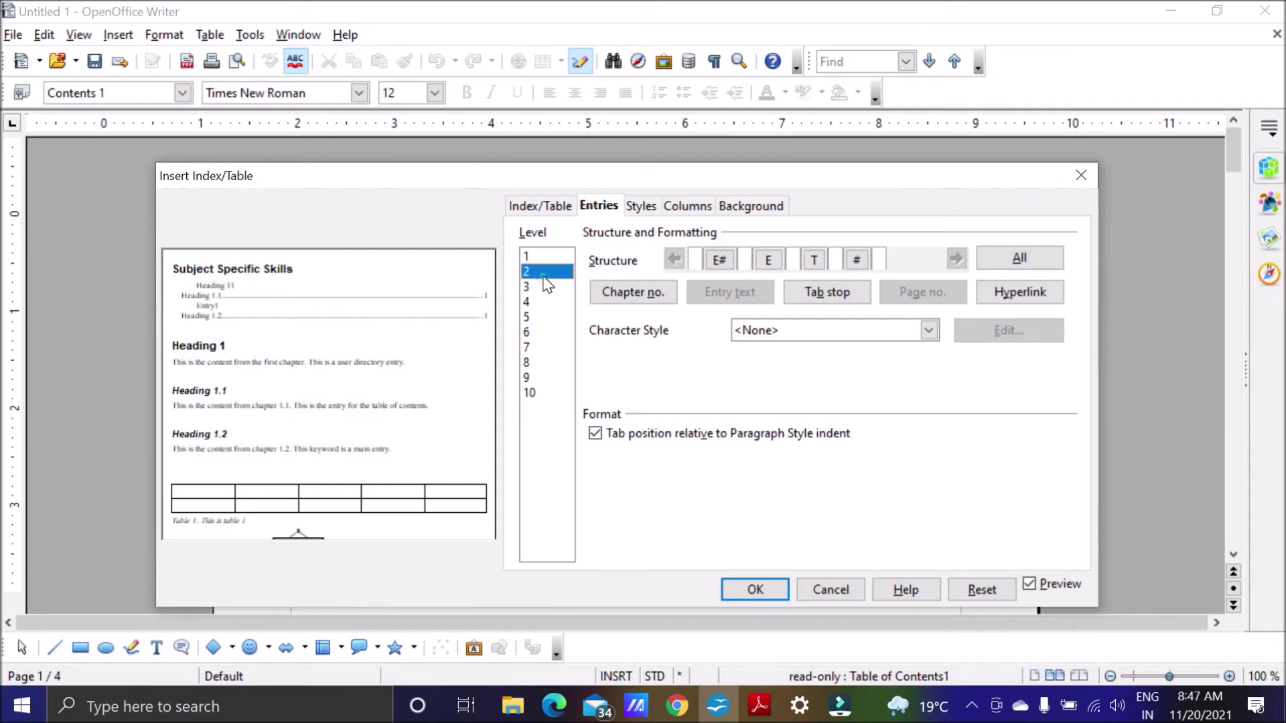
{"action": "key", "text": "Up"}
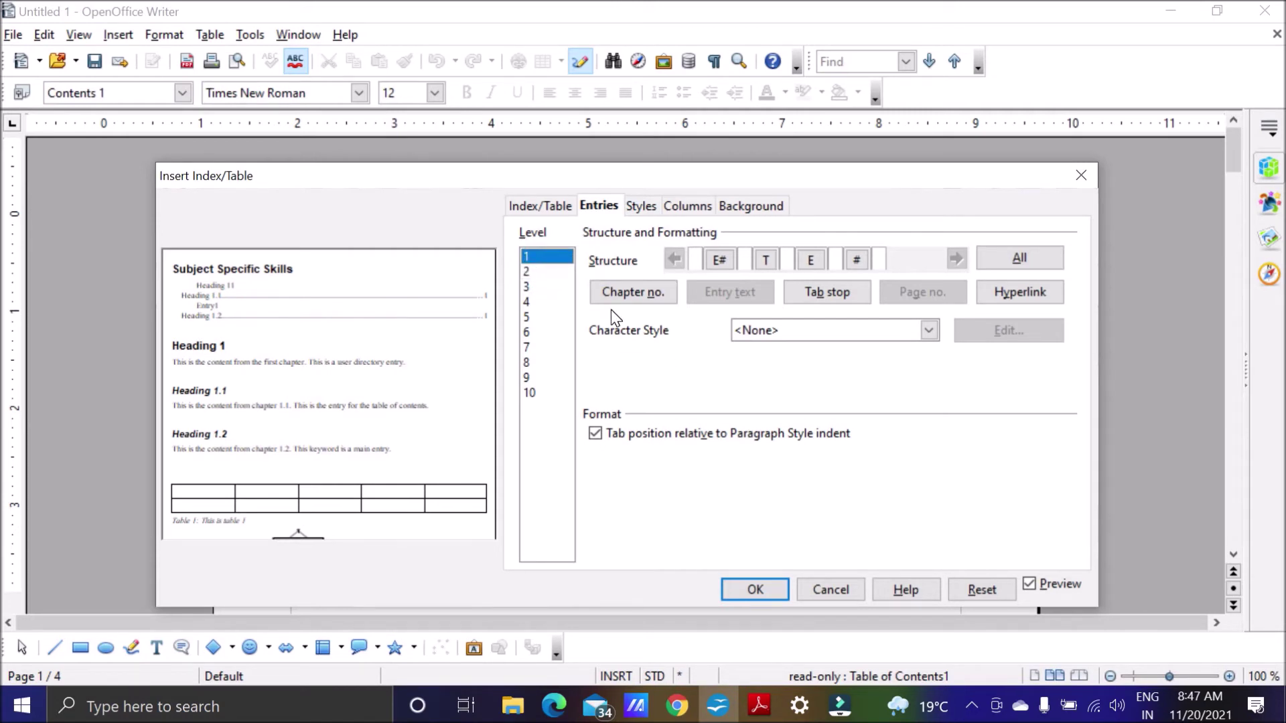
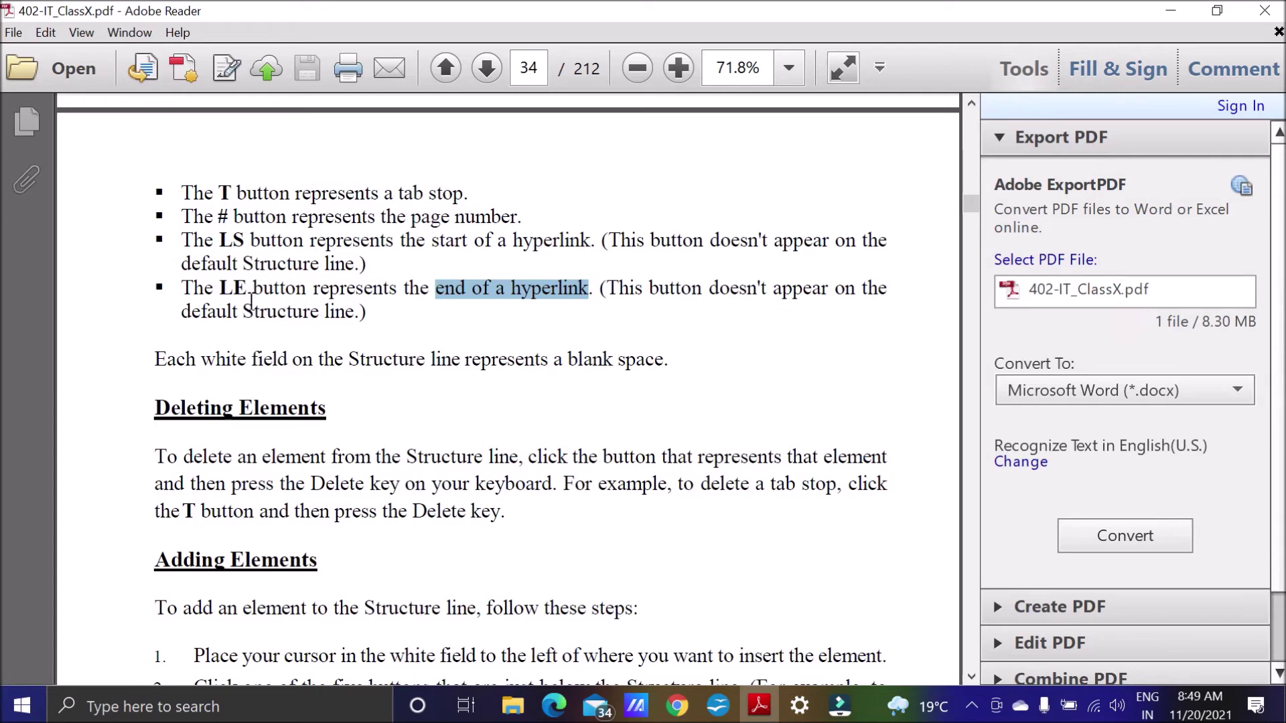
Read the "Deleting Elements" section in the textbook PDF, checking it against the Structure line and highlighting "T button" and "Delete key".
{"action": "scroll", "coordinate": [328, 325], "scroll_direction": "down", "scroll_amount": 3}
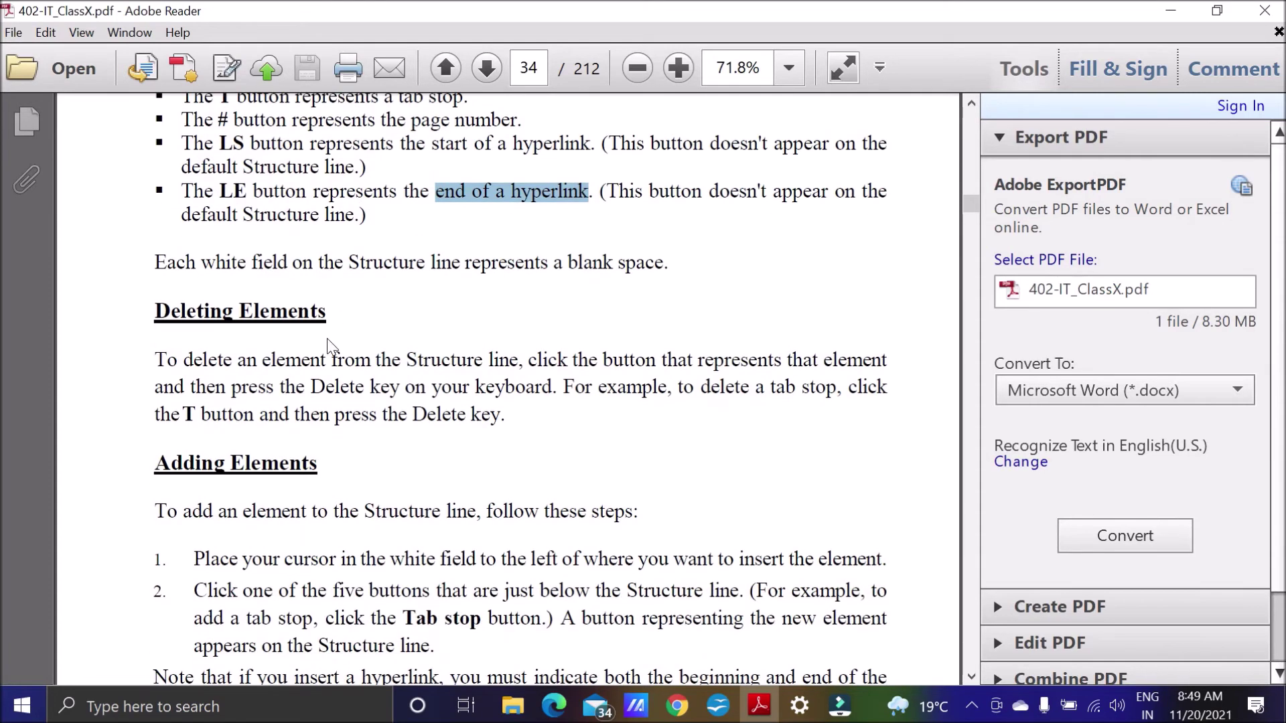
{"action": "left_click_drag", "start_coordinate": [145, 312], "coordinate": [327, 314]}
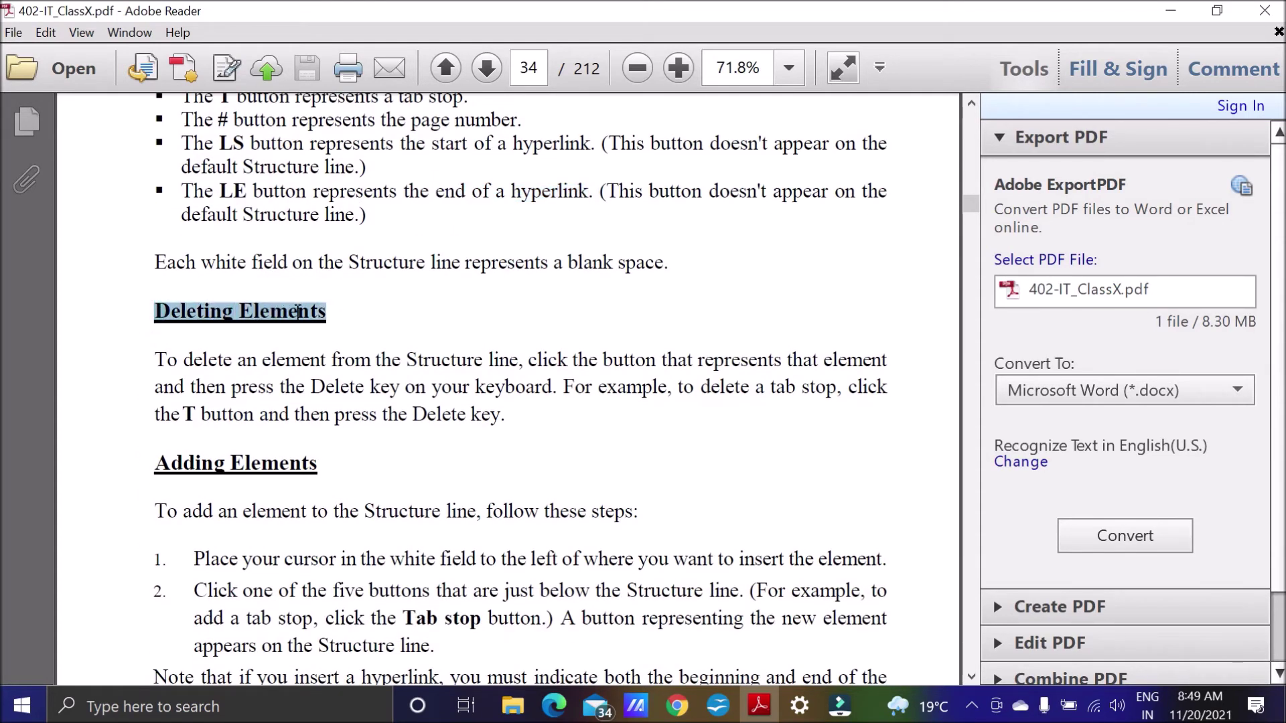
{"action": "scroll", "coordinate": [597, 338], "scroll_direction": "down", "scroll_amount": 2}
{"action": "left_click", "coordinate": [718, 705]}
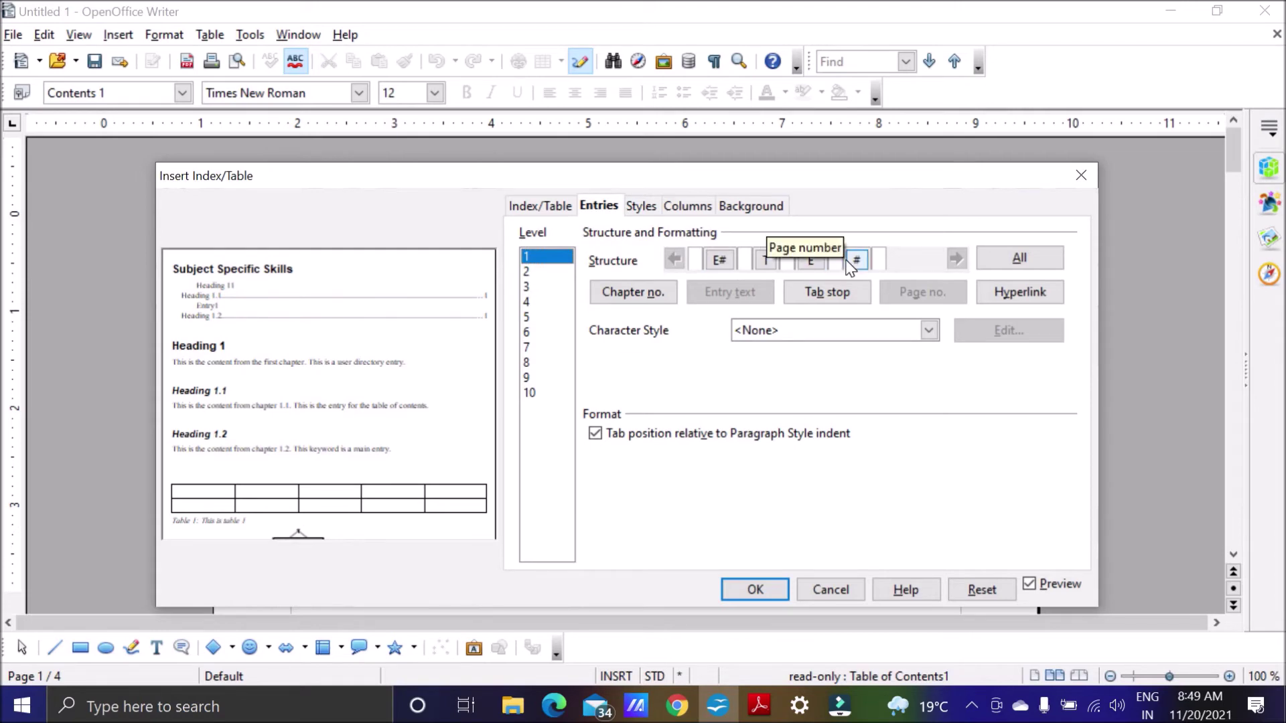
{"action": "left_click", "coordinate": [759, 705]}
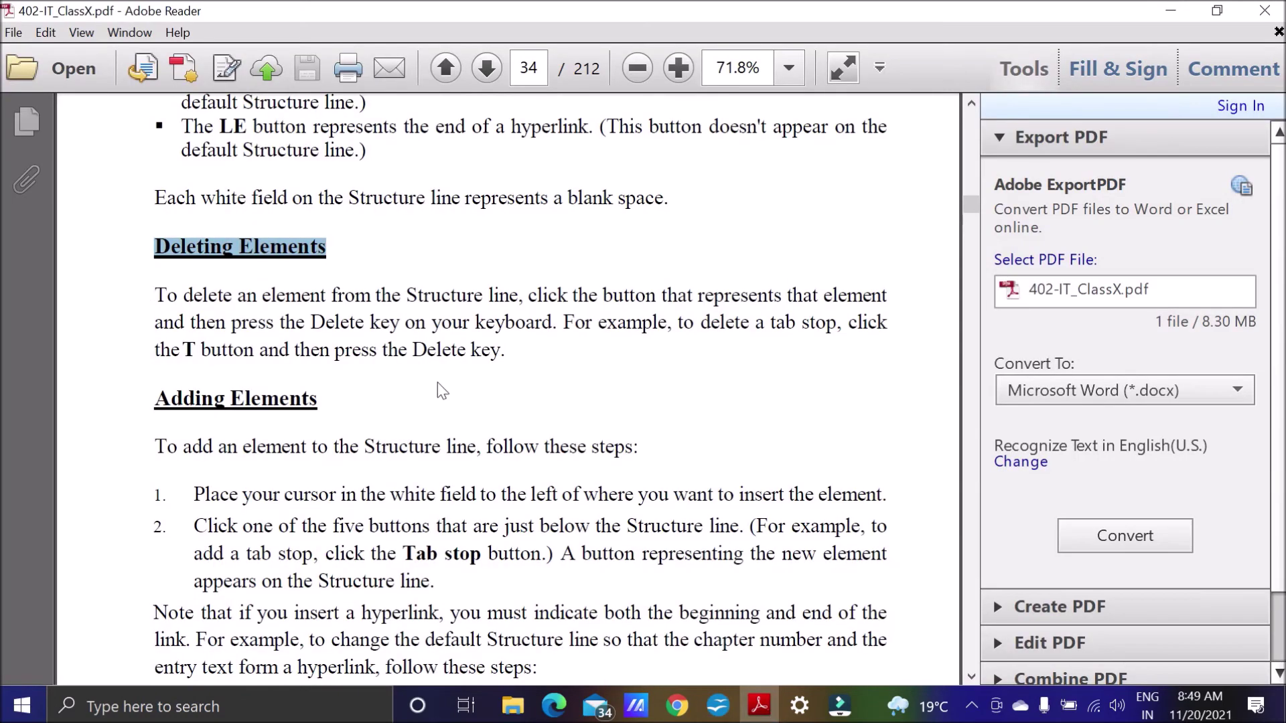
{"action": "double_click", "coordinate": [187, 350]}
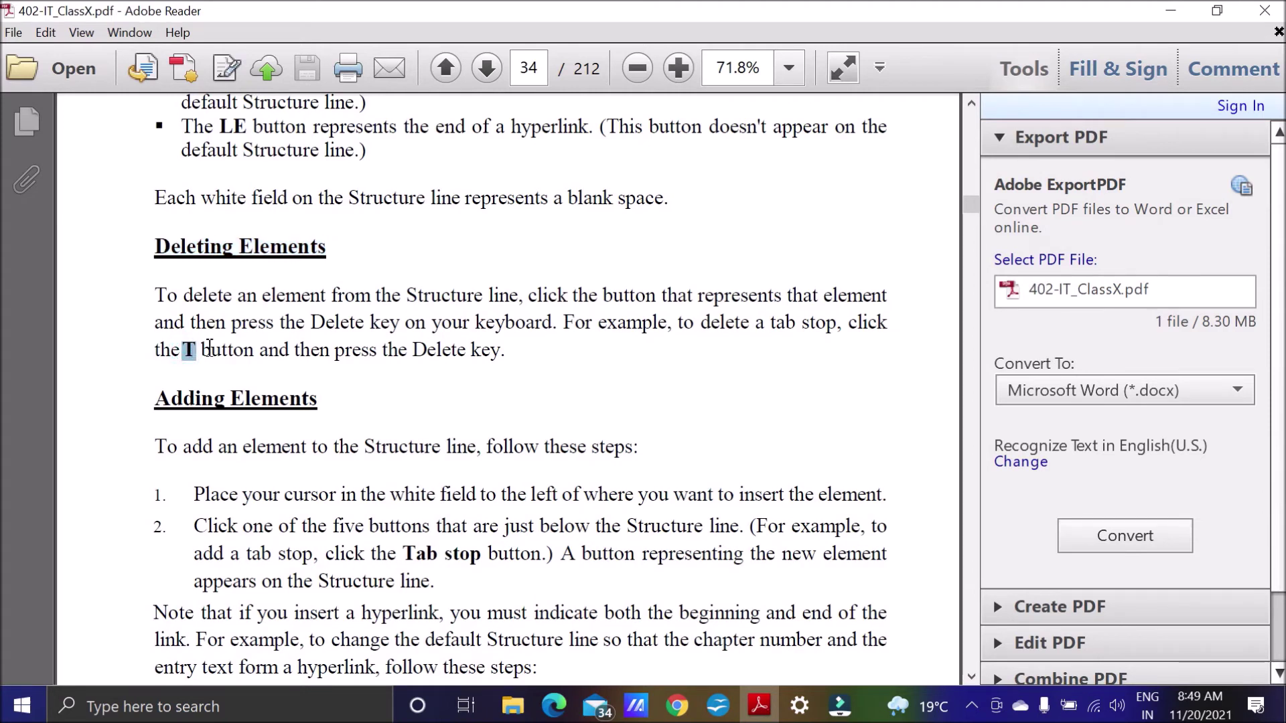
{"action": "left_click_drag", "start_coordinate": [412, 350], "coordinate": [520, 350]}
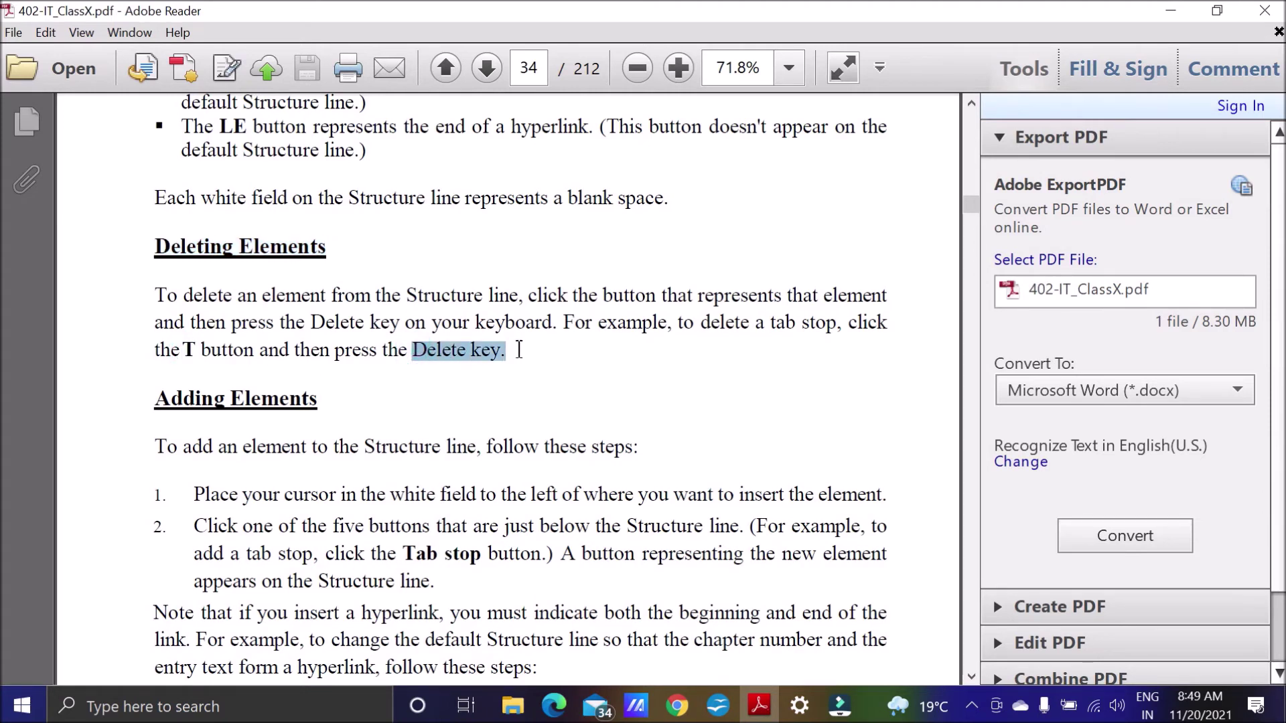
{"action": "left_click", "coordinate": [184, 350]}
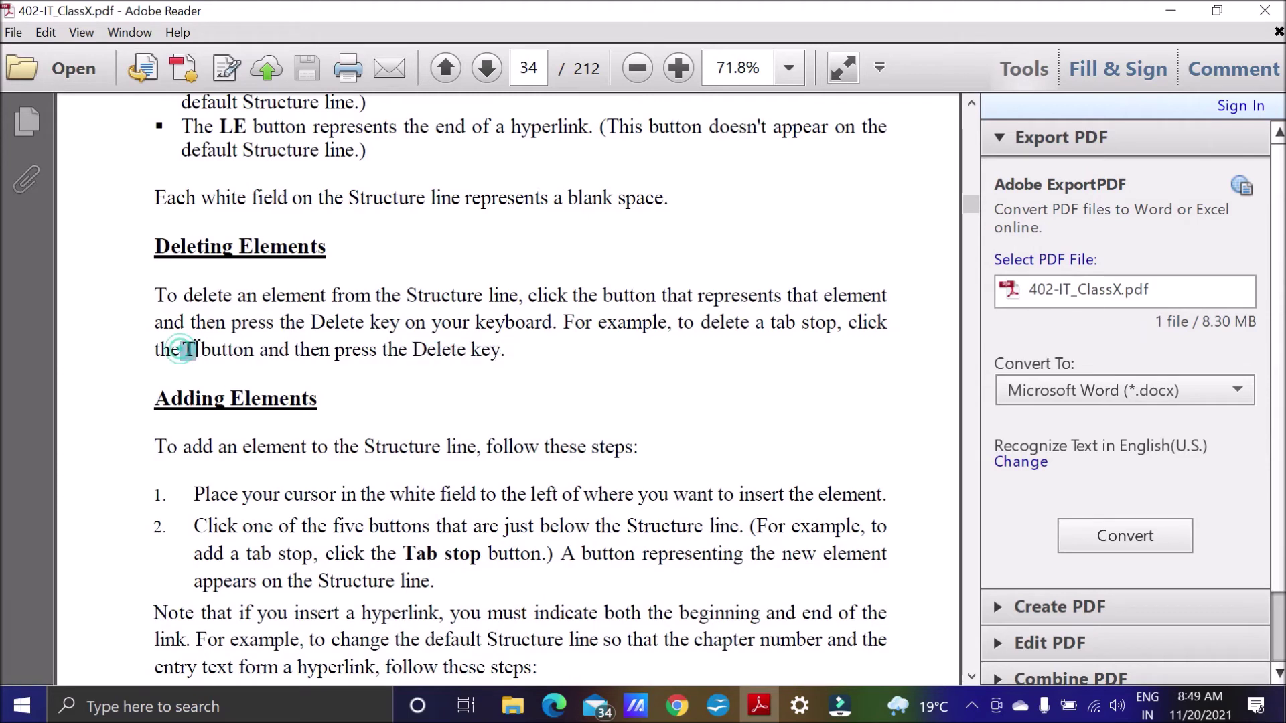
{"action": "left_click_drag", "start_coordinate": [195, 350], "coordinate": [254, 351]}
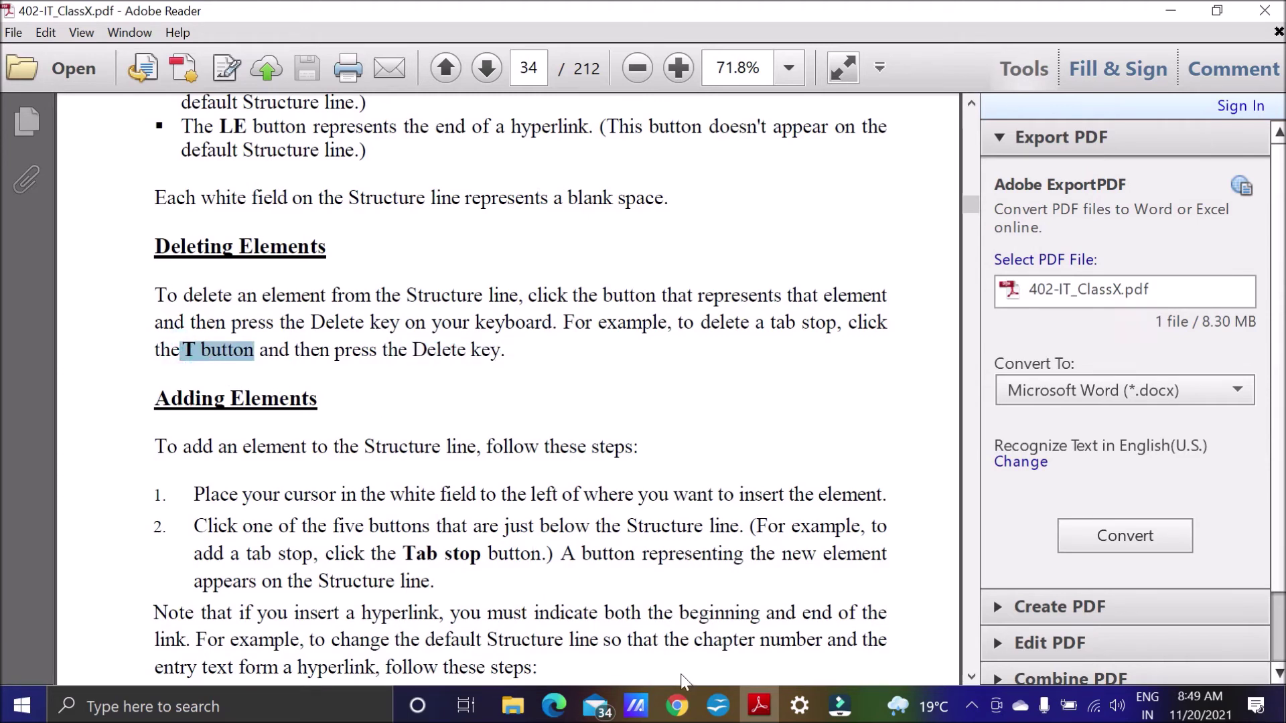
Switch to OpenOffice Writer and delete the tab stop element (T) from the level 1 Structure line.
{"action": "left_click", "coordinate": [718, 705]}
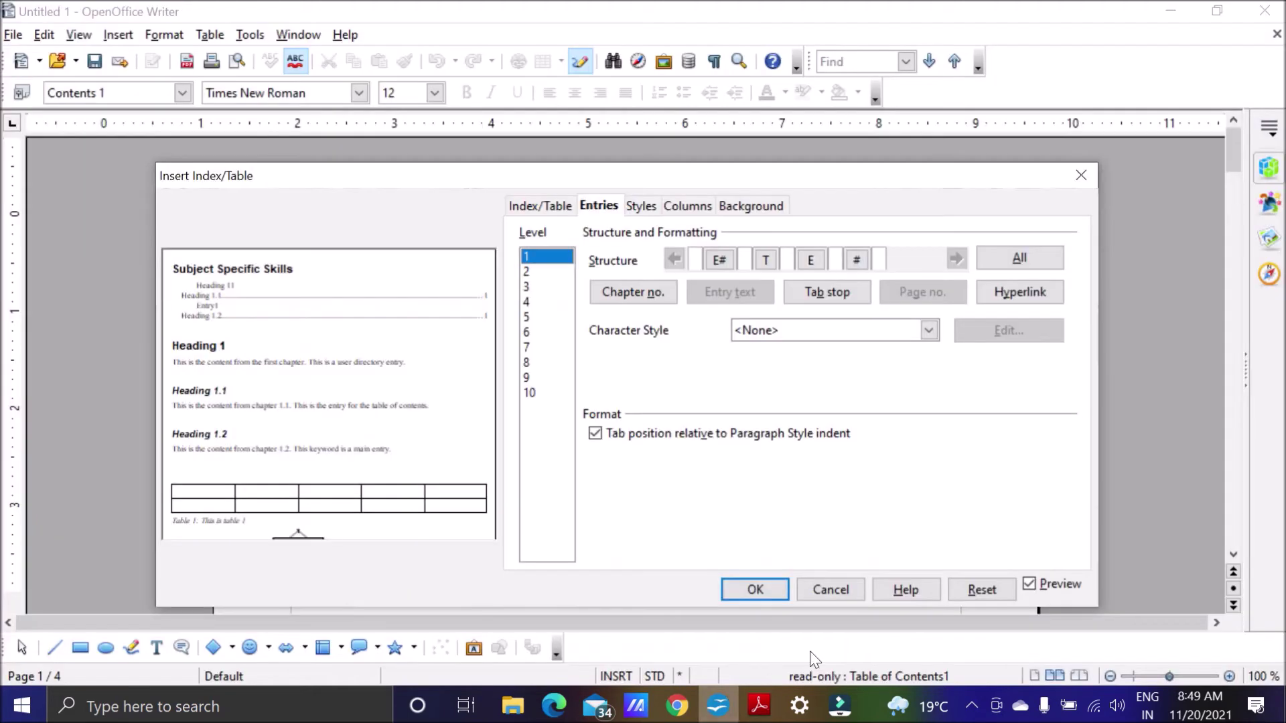
{"action": "left_click", "coordinate": [772, 262]}
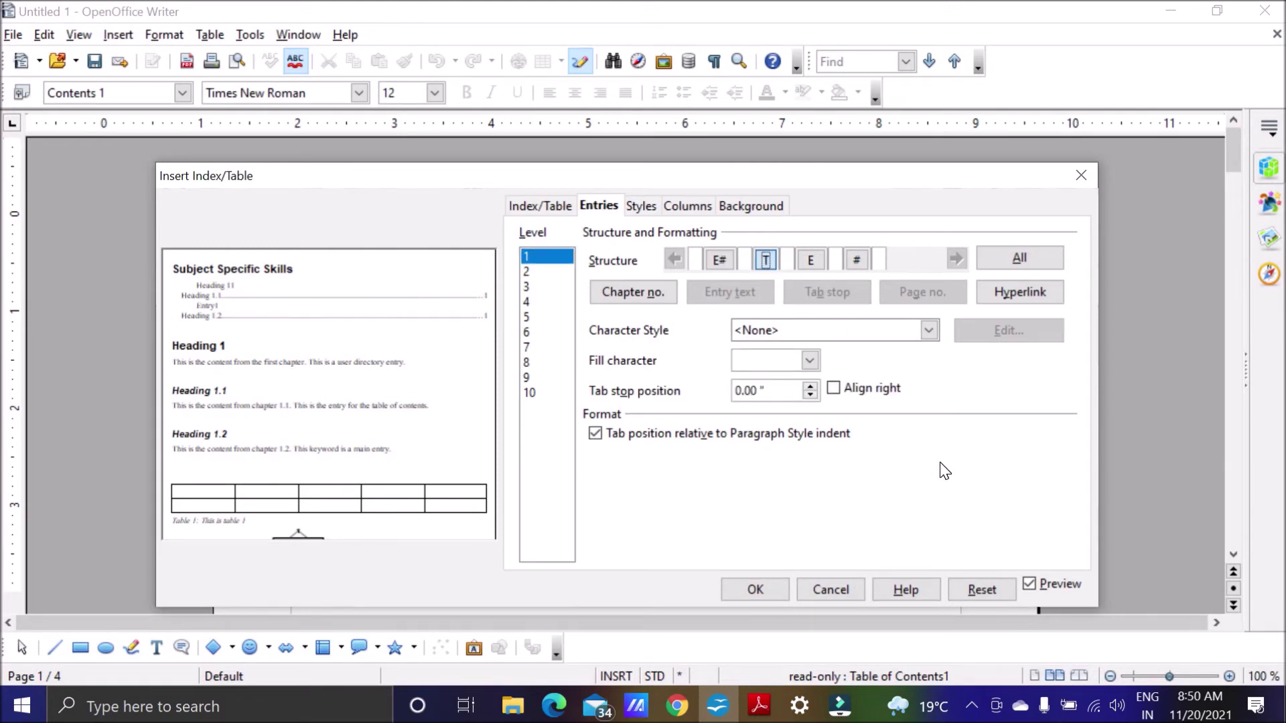
{"action": "key", "text": "Delete"}
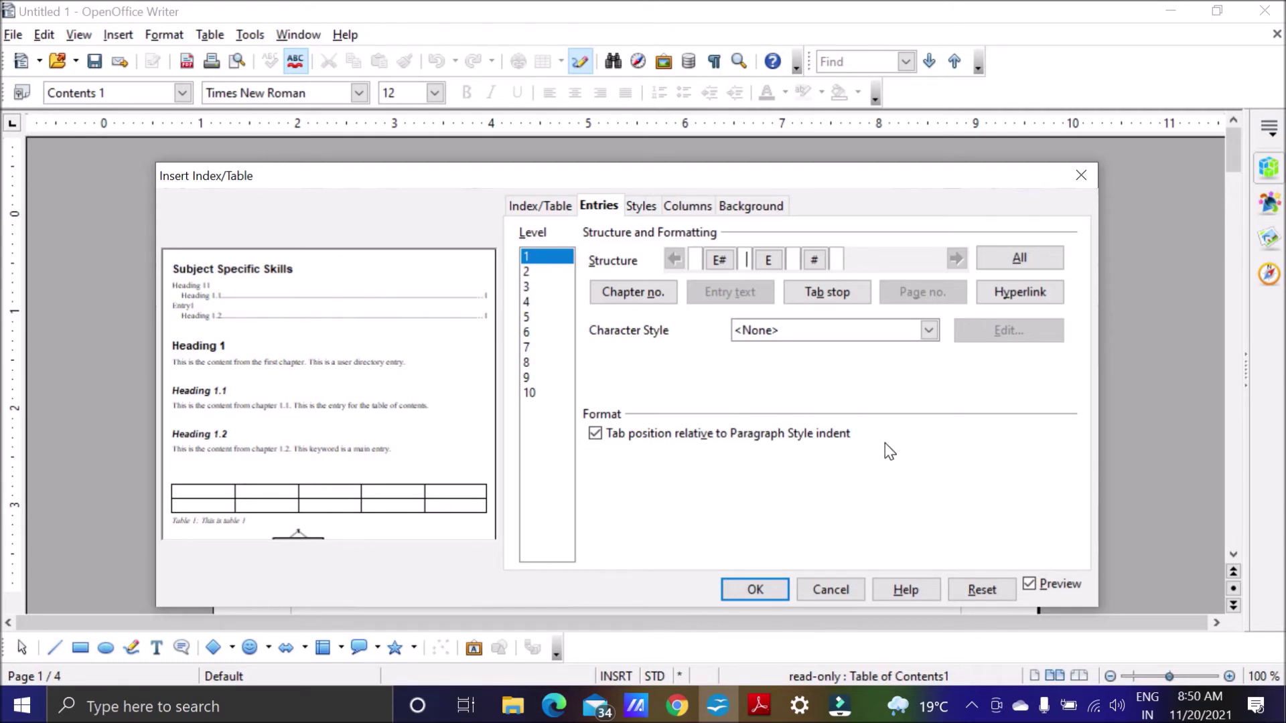
Switch to Adobe Reader and read the "Adding Elements" section, highlighting its heading.
{"action": "left_click", "coordinate": [717, 707]}
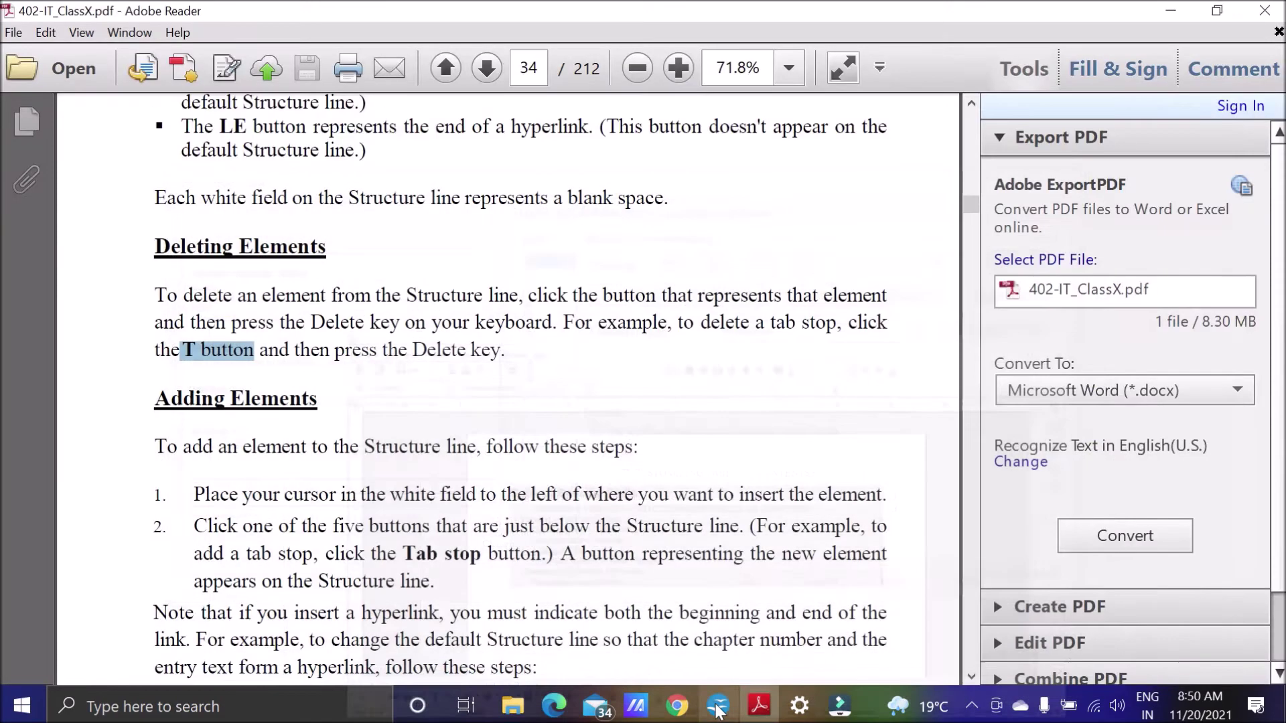
{"action": "scroll", "coordinate": [439, 449], "scroll_direction": "down", "scroll_amount": 2}
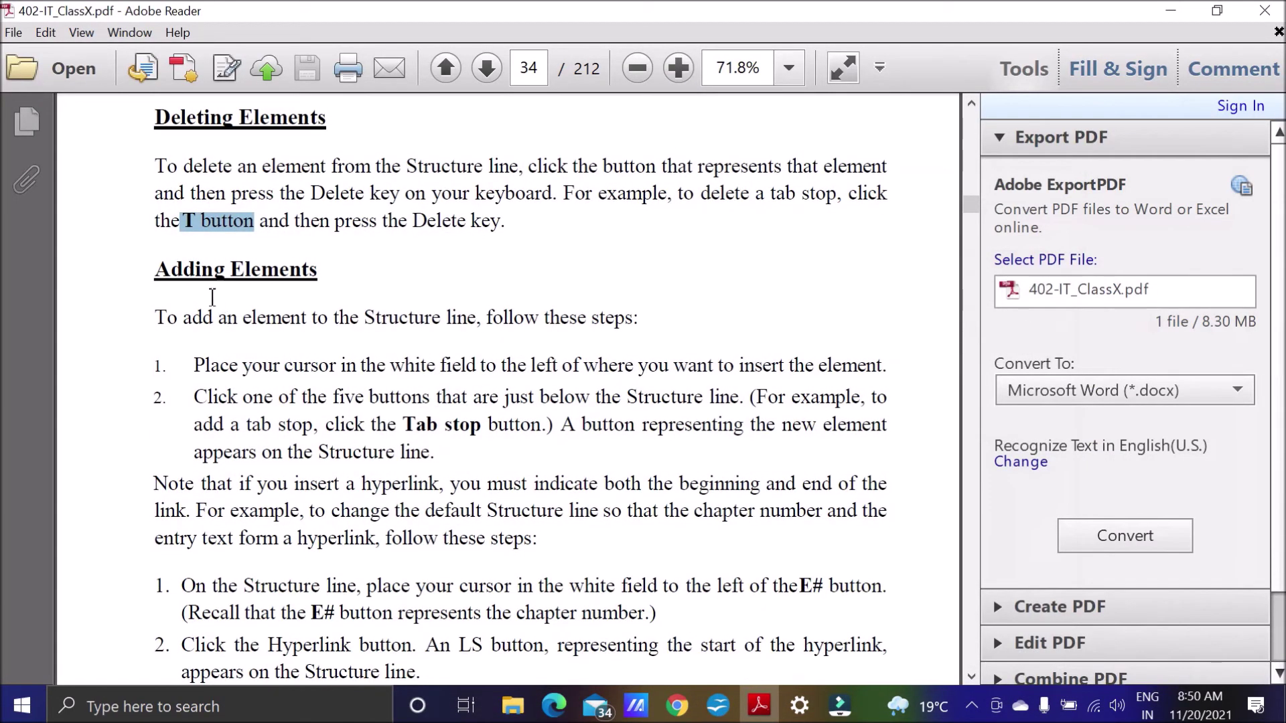
{"action": "left_click_drag", "start_coordinate": [153, 269], "coordinate": [318, 276]}
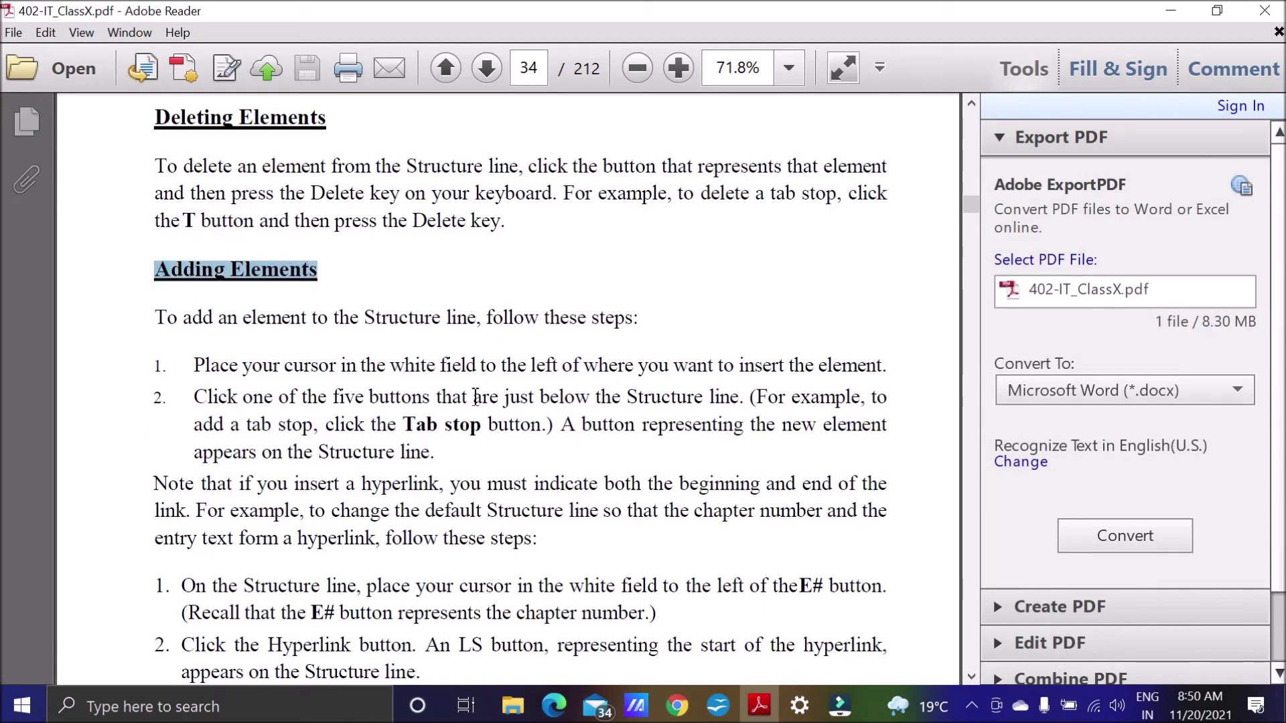
{"action": "scroll", "coordinate": [523, 414], "scroll_direction": "down", "scroll_amount": 1}
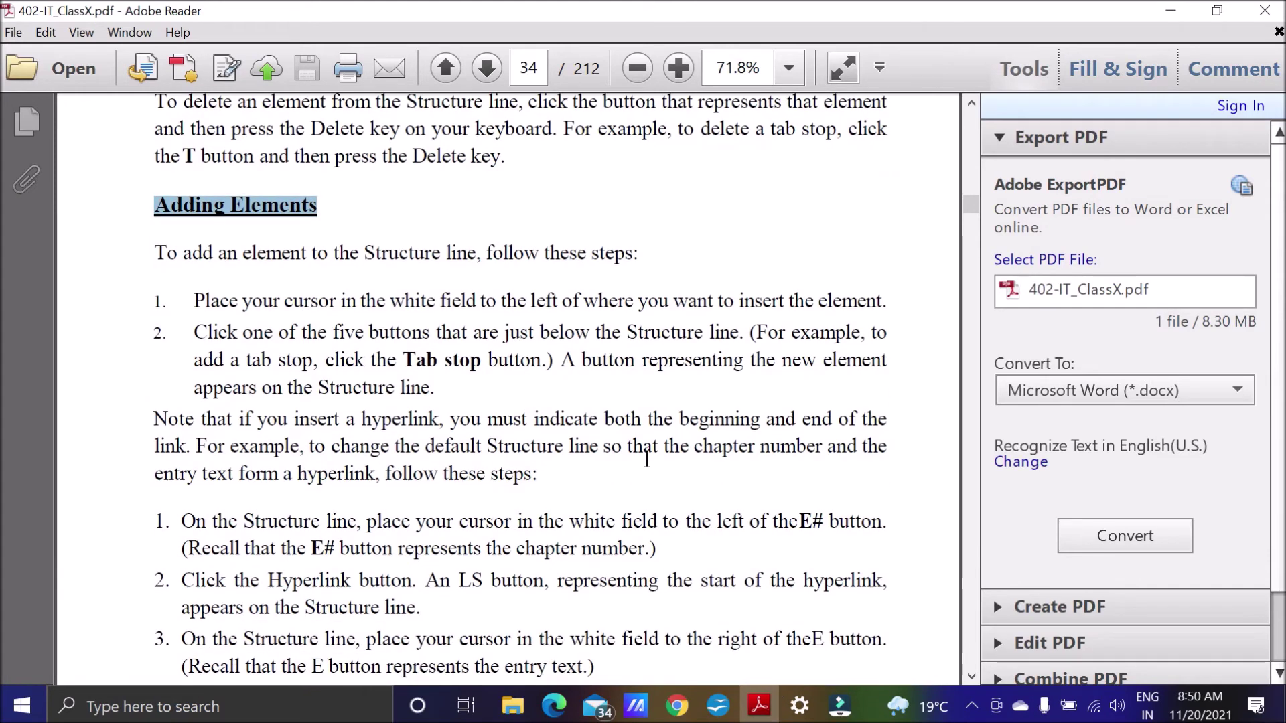
Switch to OpenOffice Writer and insert a tab stop between E# and E on the level 1 Structure line.
{"action": "left_click", "coordinate": [718, 706]}
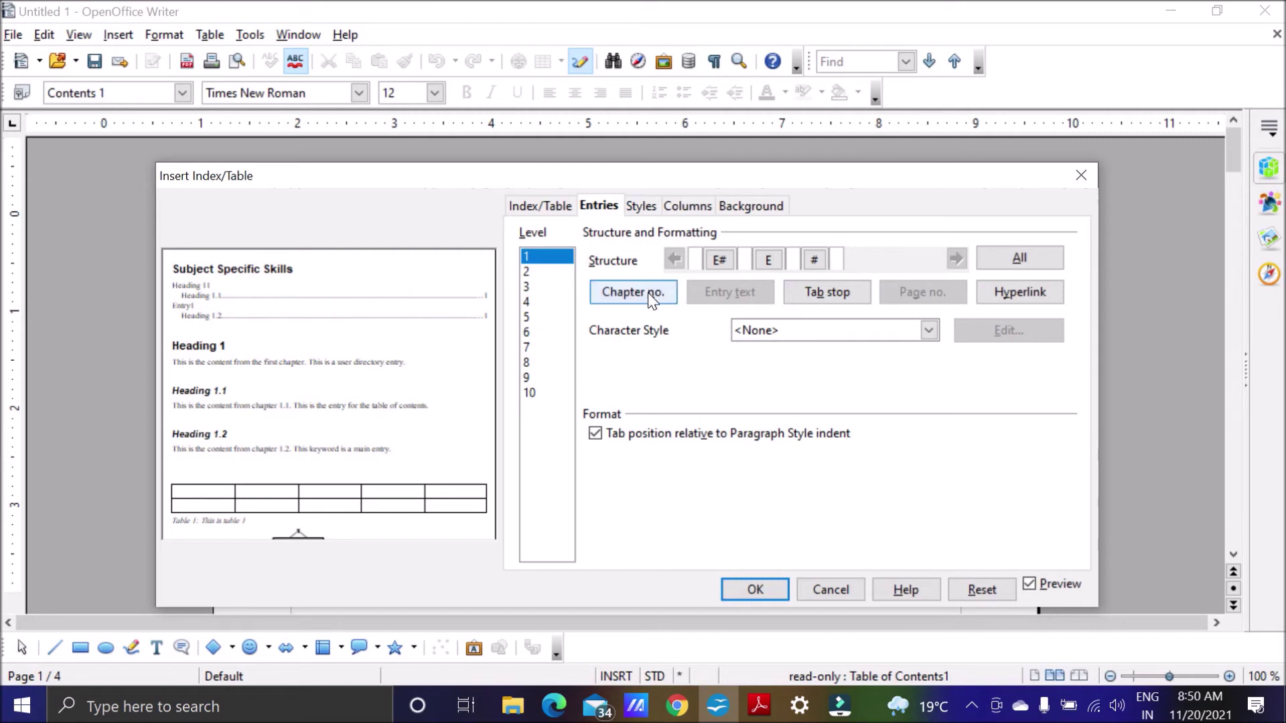
{"action": "left_click", "coordinate": [806, 294]}
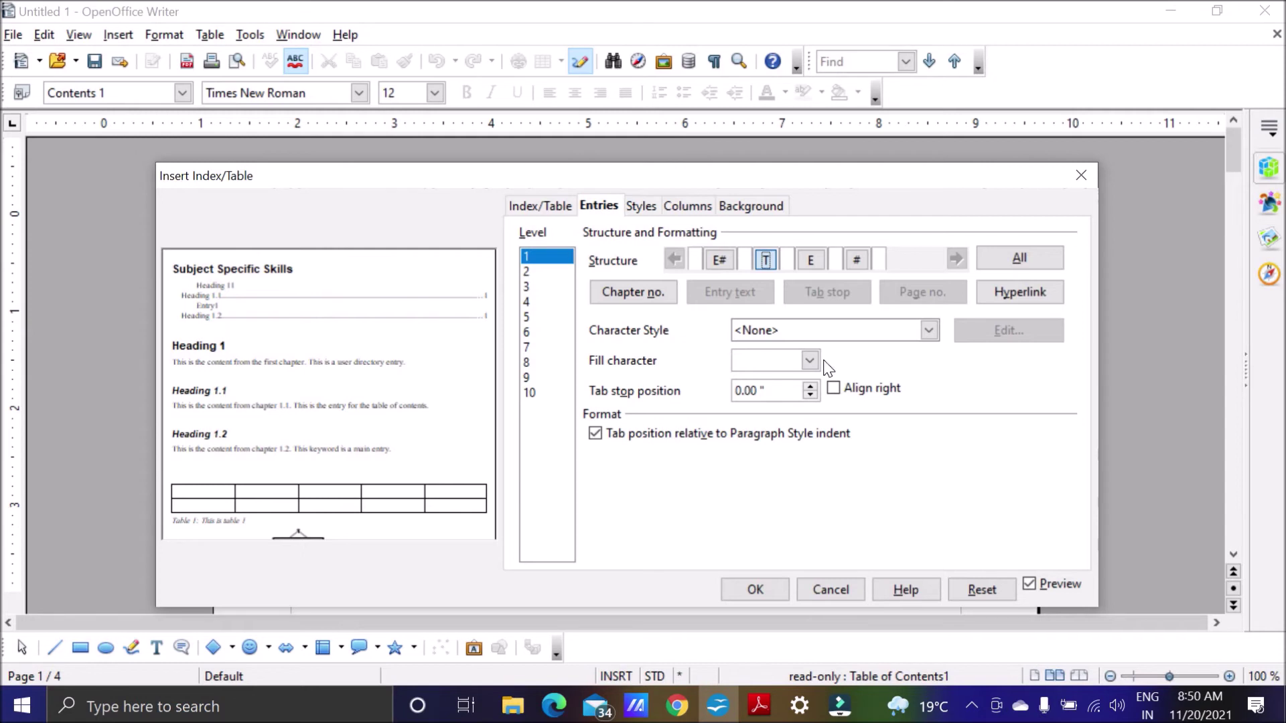
Try a second chapter number element in place of the tab stop on the level 1 Structure line, and restore the tab stop.
{"action": "left_click", "coordinate": [639, 297]}
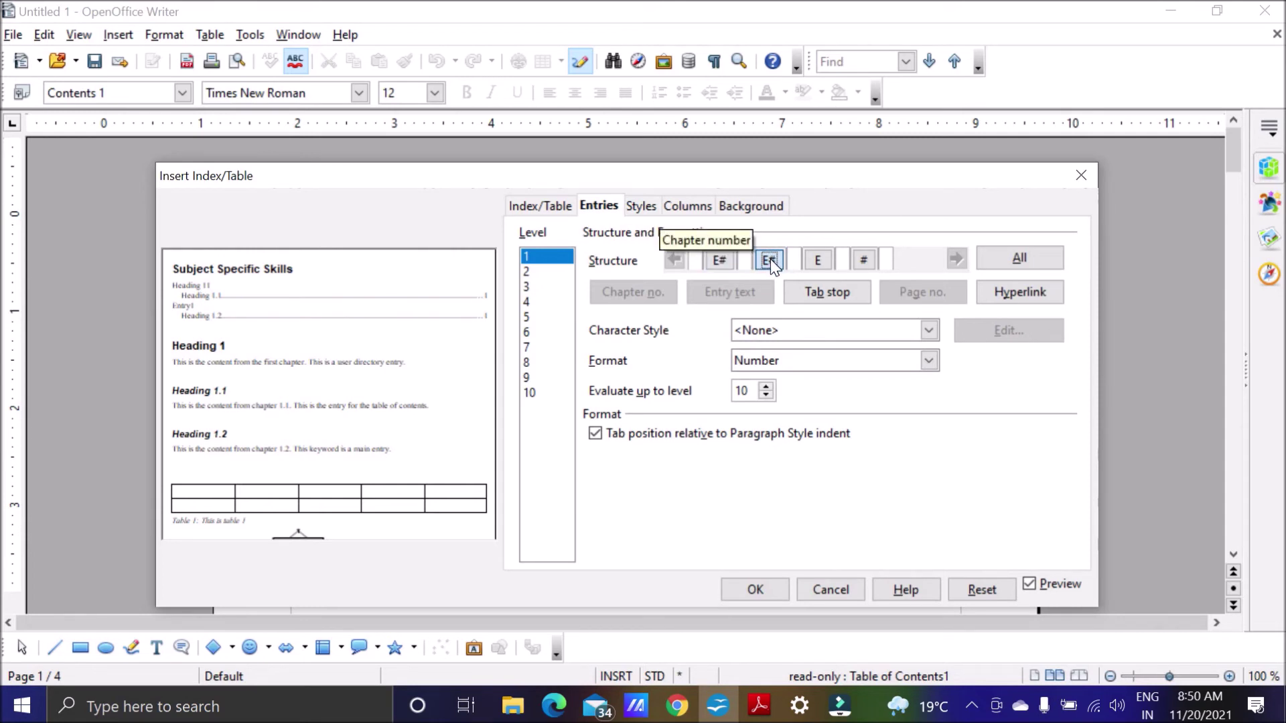
{"action": "key", "text": "Delete"}
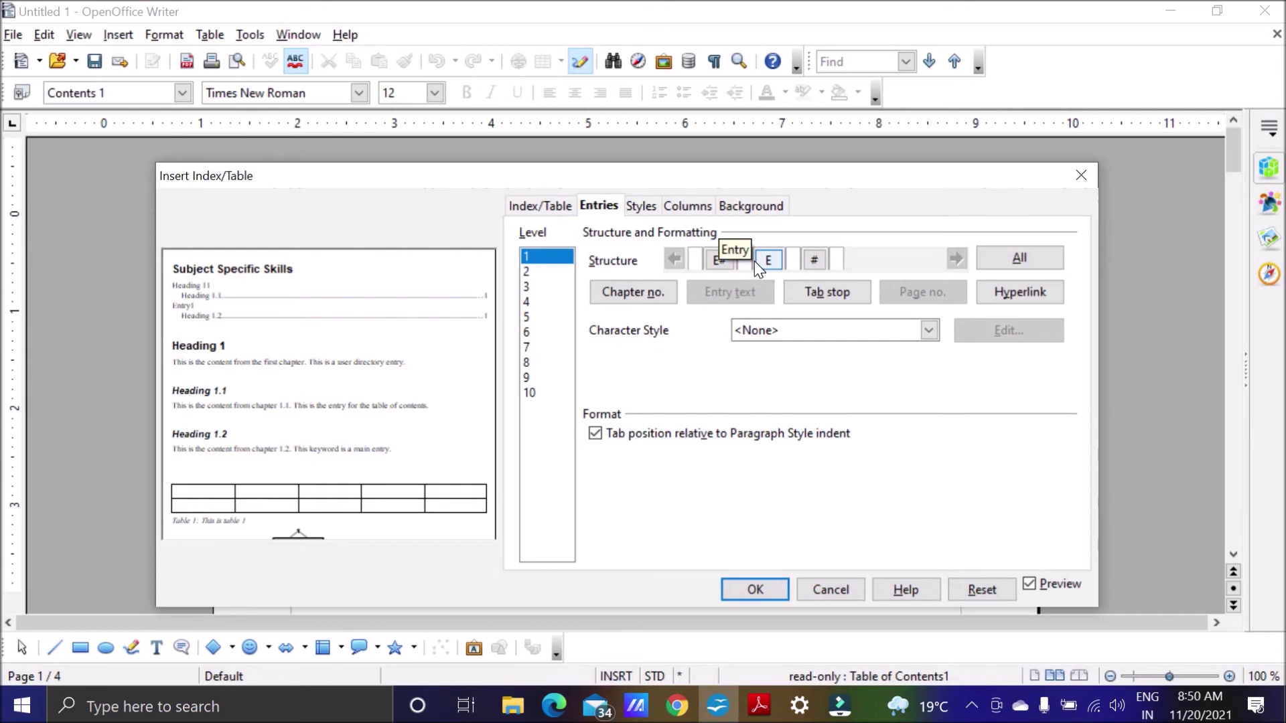
{"action": "left_click", "coordinate": [842, 301]}
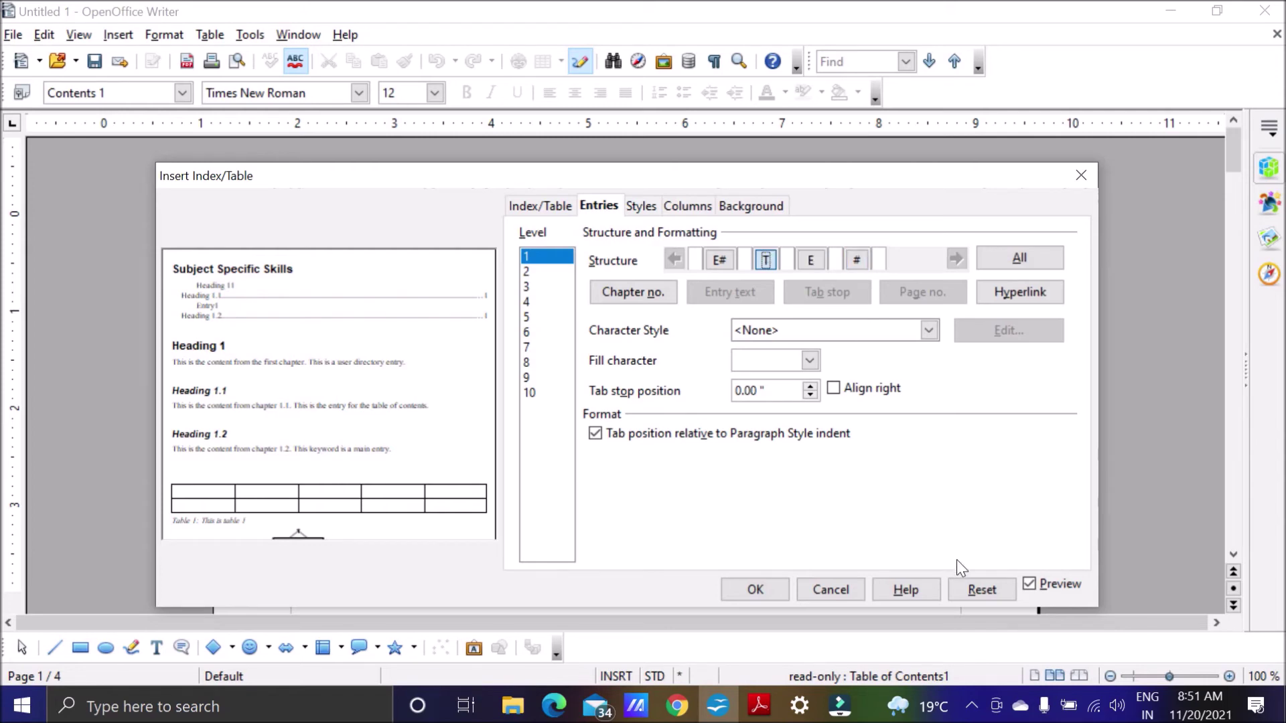
Switch to Adobe Reader and read the steps for inserting a hyperlink on the Structure line, highlighting "LS" and "LE".
{"action": "left_click", "coordinate": [761, 705]}
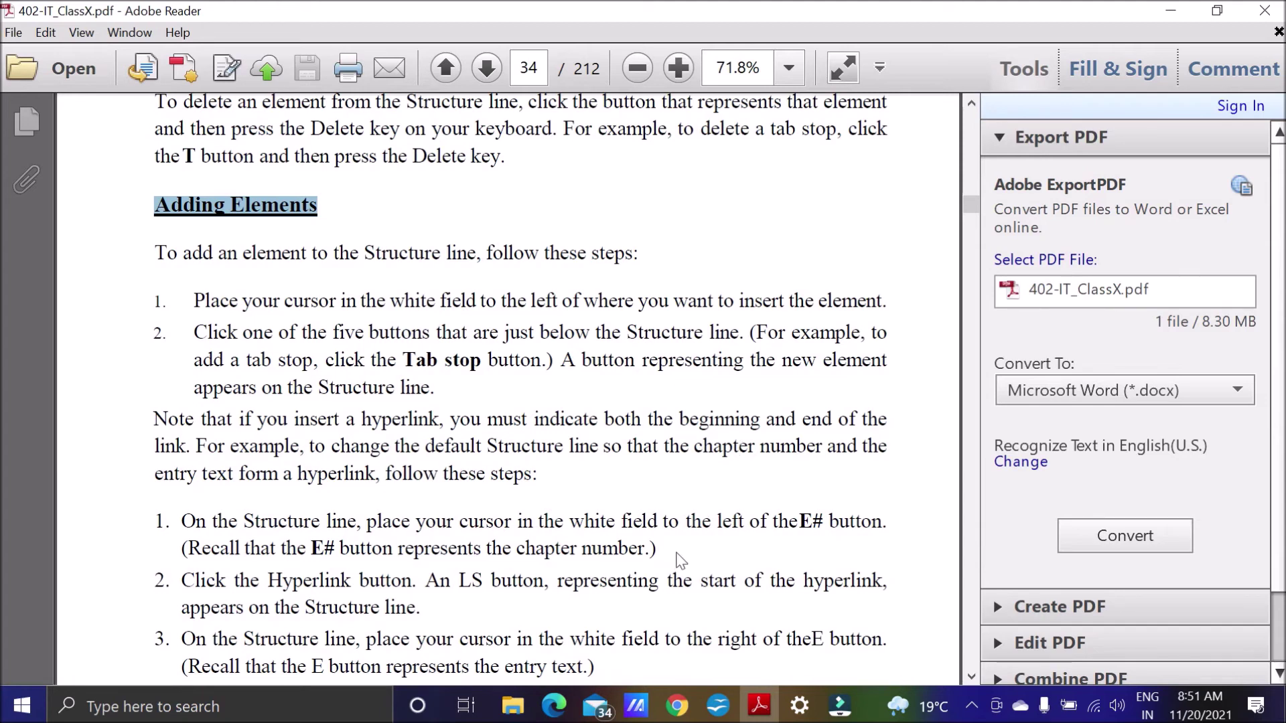
{"action": "left_click", "coordinate": [461, 583]}
{"action": "double_click", "coordinate": [462, 582]}
{"action": "scroll", "coordinate": [723, 556], "scroll_direction": "down", "scroll_amount": 4}
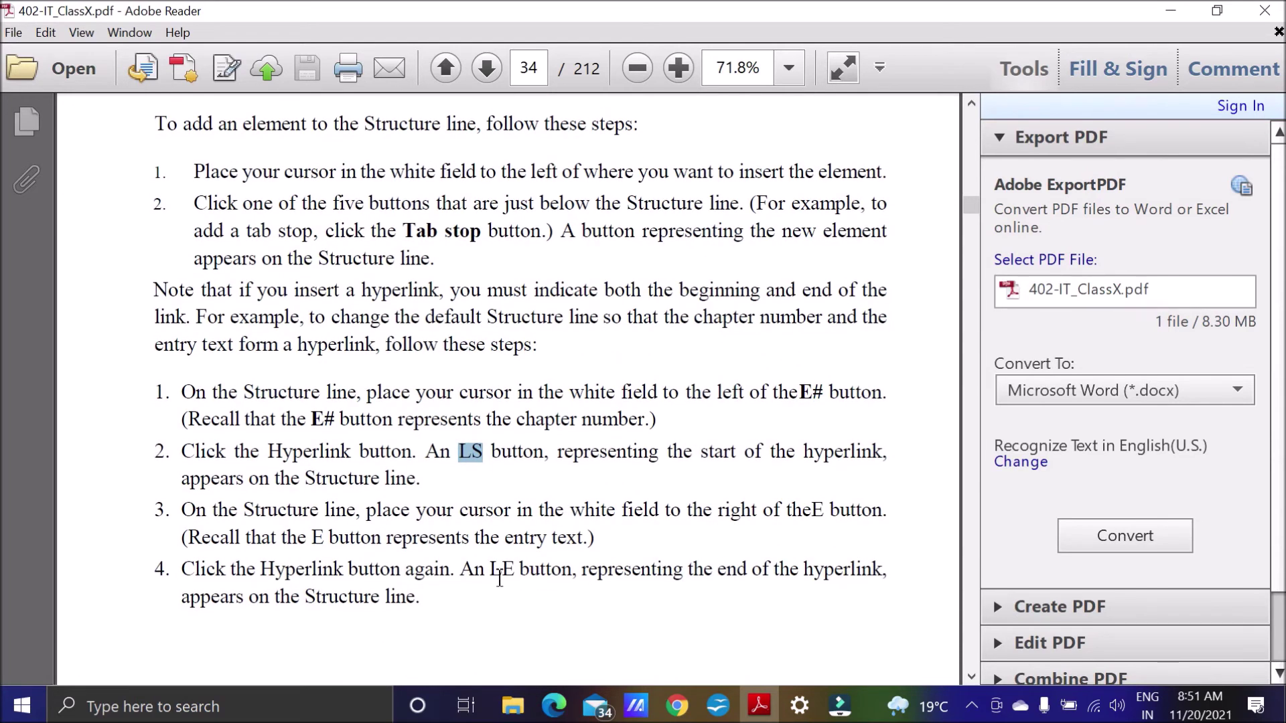
{"action": "left_click_drag", "start_coordinate": [490, 573], "coordinate": [520, 576]}
Switch to OpenOffice Writer and insert a hyperlink start before E# and a hyperlink end after E on the level 1 Structure line.
{"action": "left_click", "coordinate": [718, 706]}
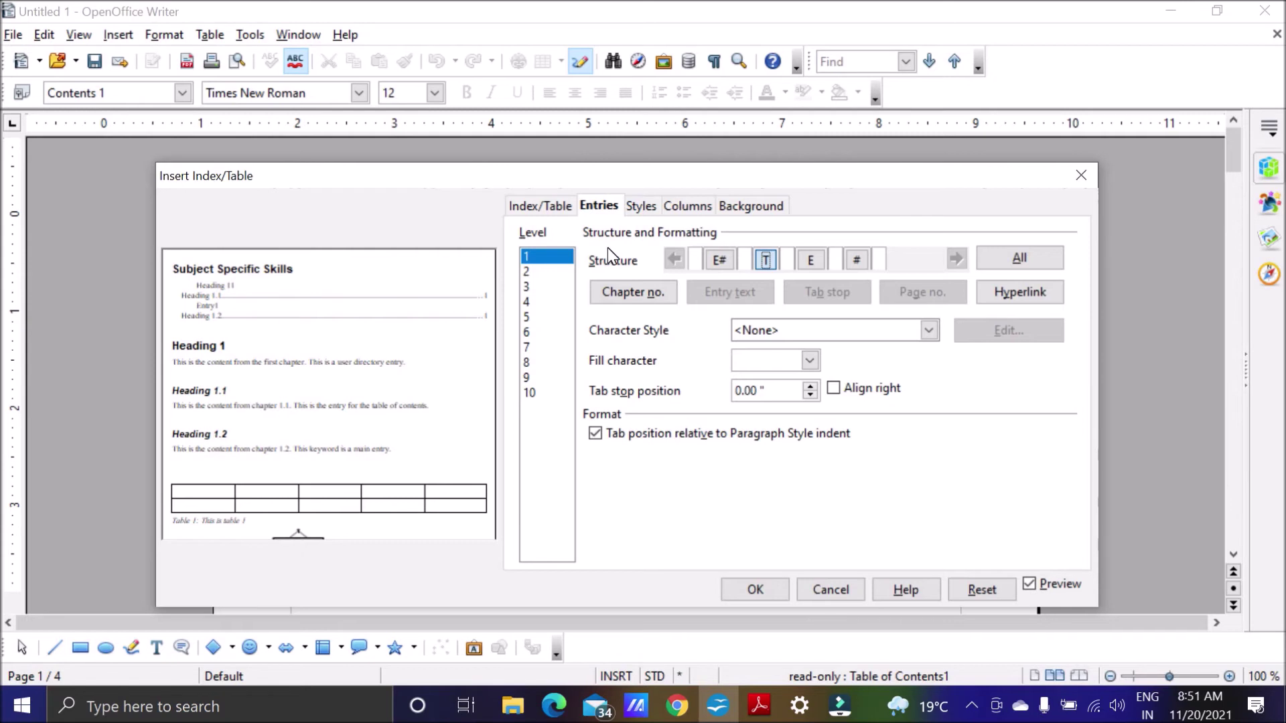
{"action": "left_click", "coordinate": [719, 259]}
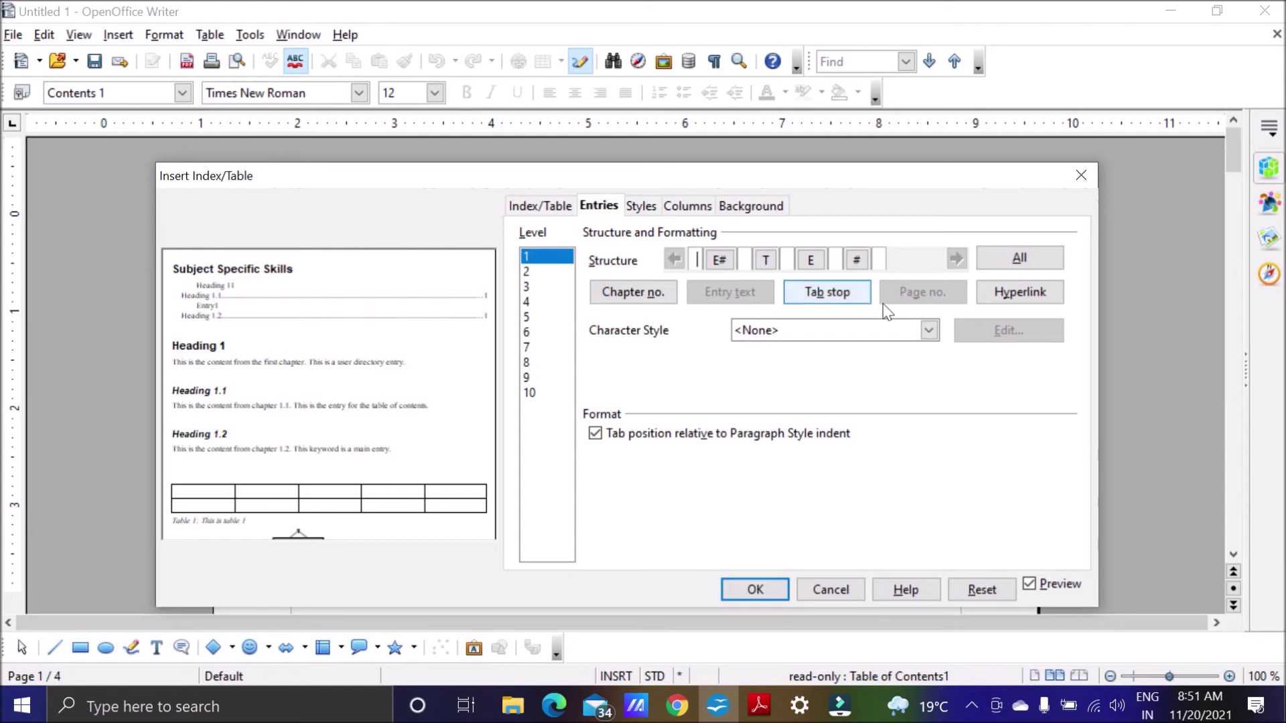
{"action": "left_click", "coordinate": [989, 304]}
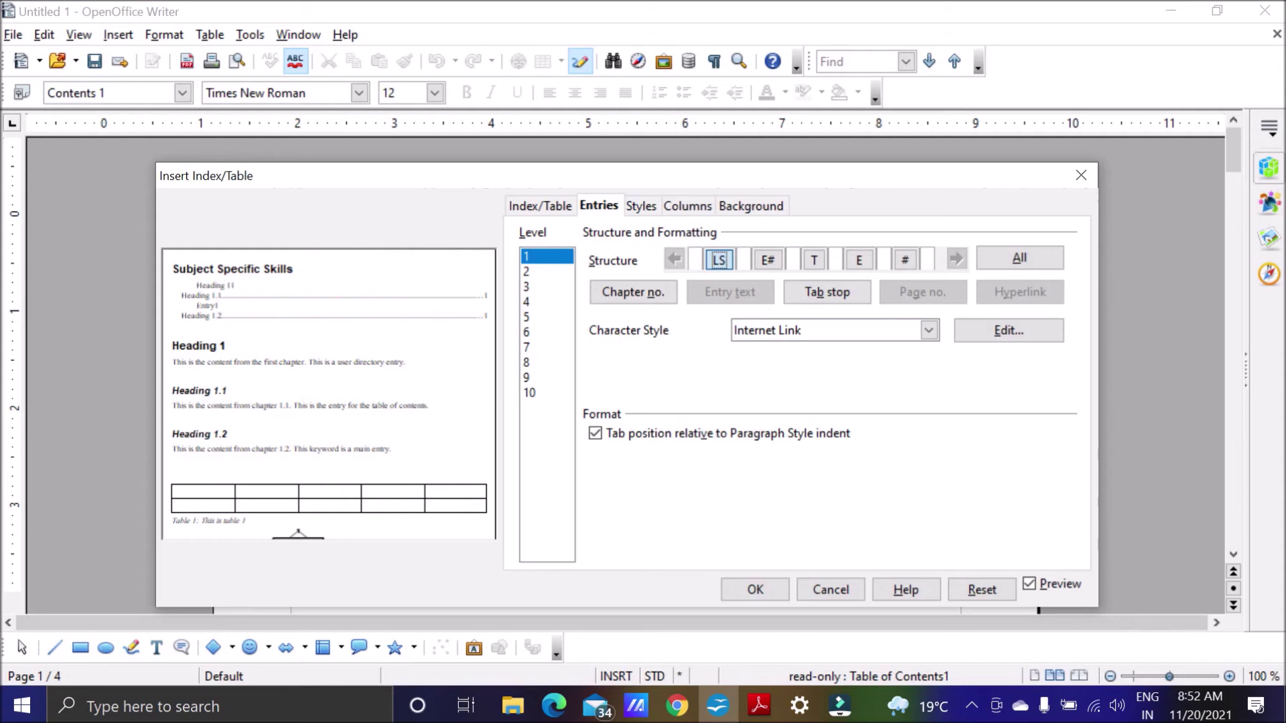
{"action": "left_click", "coordinate": [937, 261]}
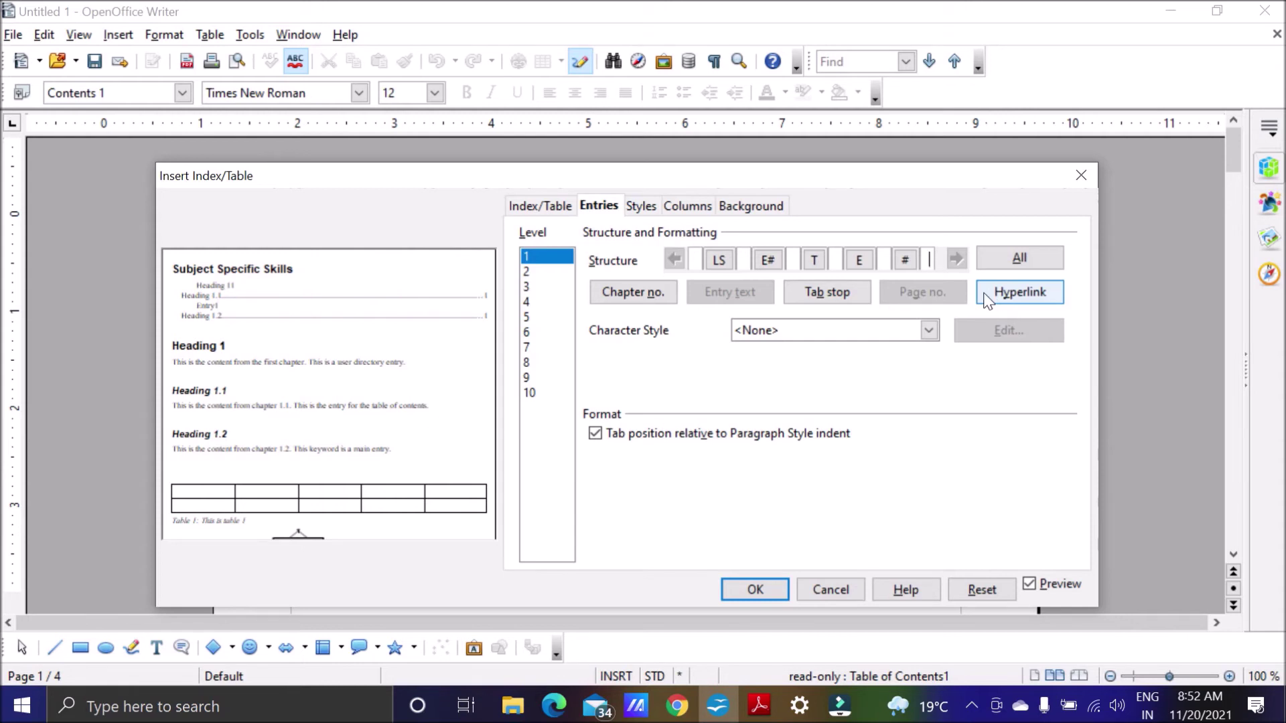
{"action": "left_click", "coordinate": [886, 259]}
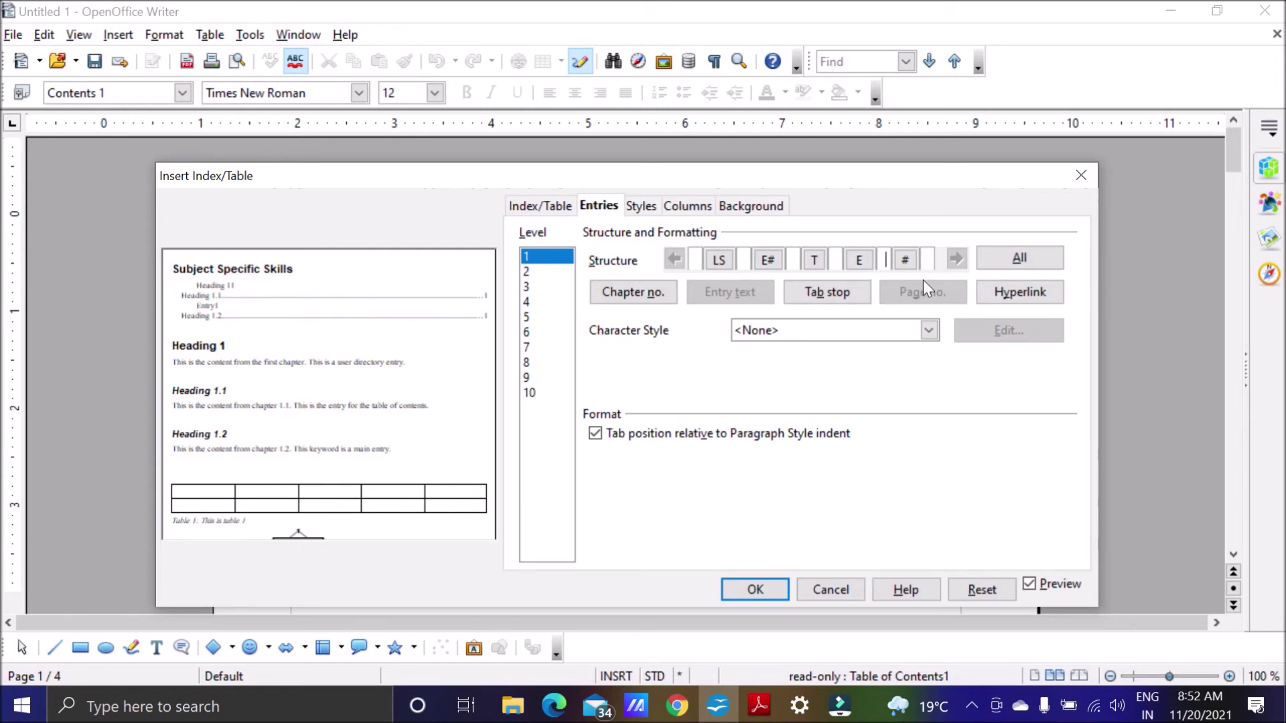
{"action": "left_click", "coordinate": [995, 292]}
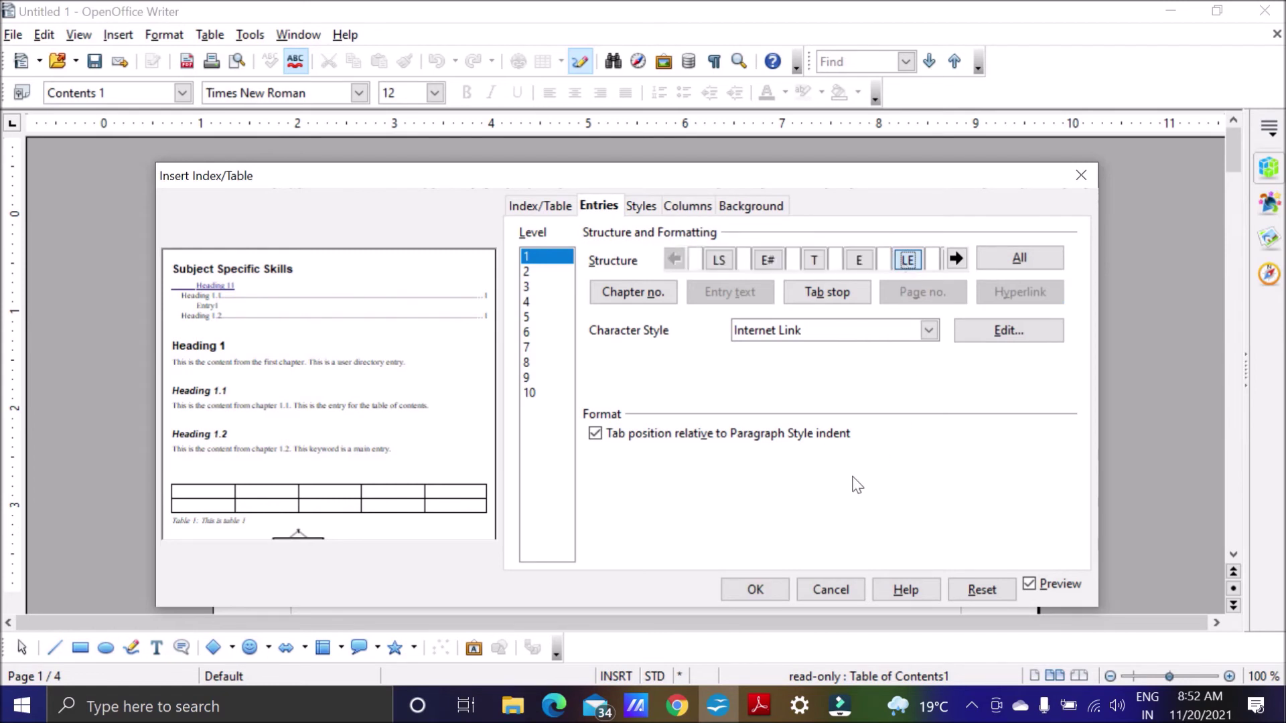
Apply the table of contents settings and test the hyperlink of the SESSION 4 entry, returning to the table of contents.
{"action": "left_click", "coordinate": [764, 590]}
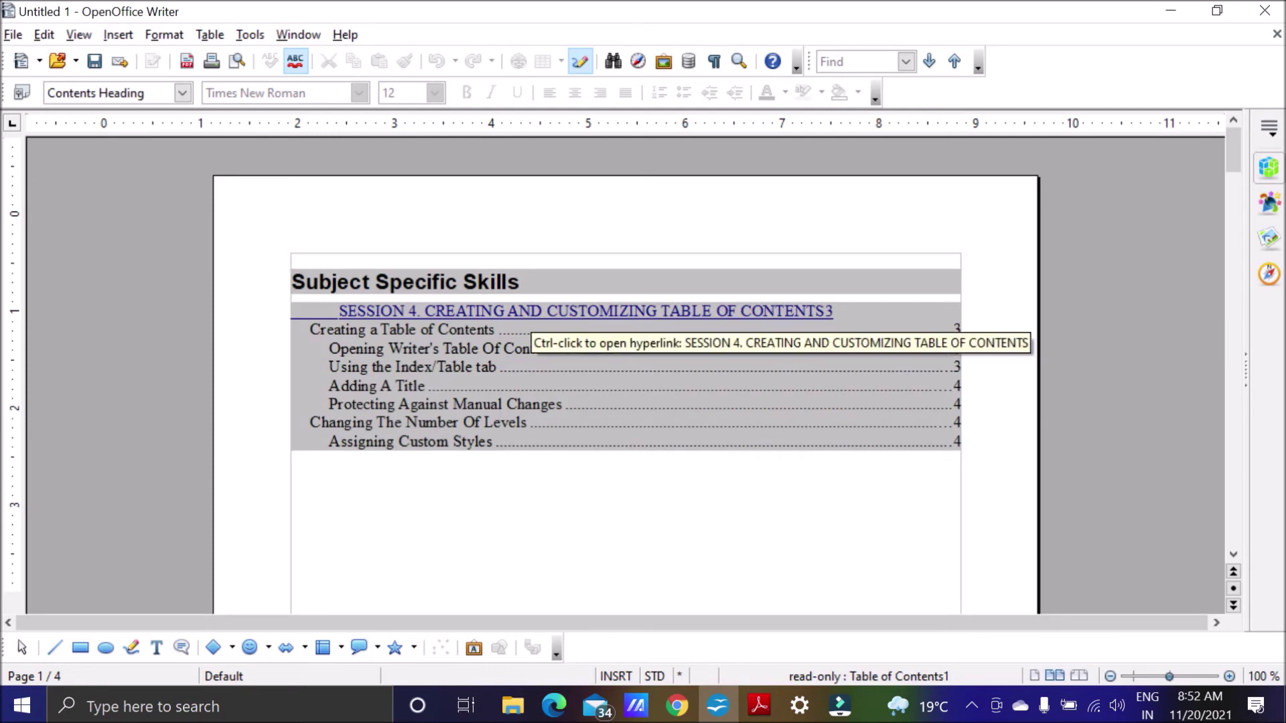
{"action": "left_click", "coordinate": [544, 314], "text": "ctrl"}
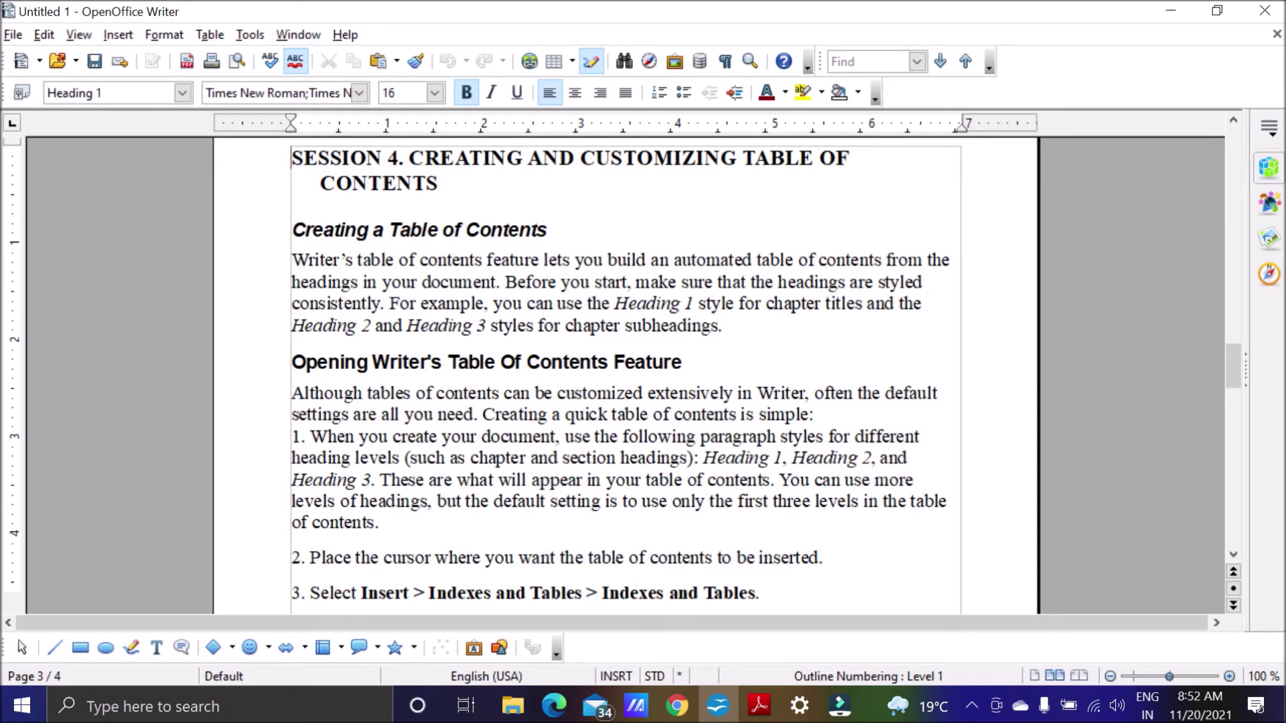
{"action": "left_click_drag", "start_coordinate": [1233, 372], "coordinate": [1234, 235]}
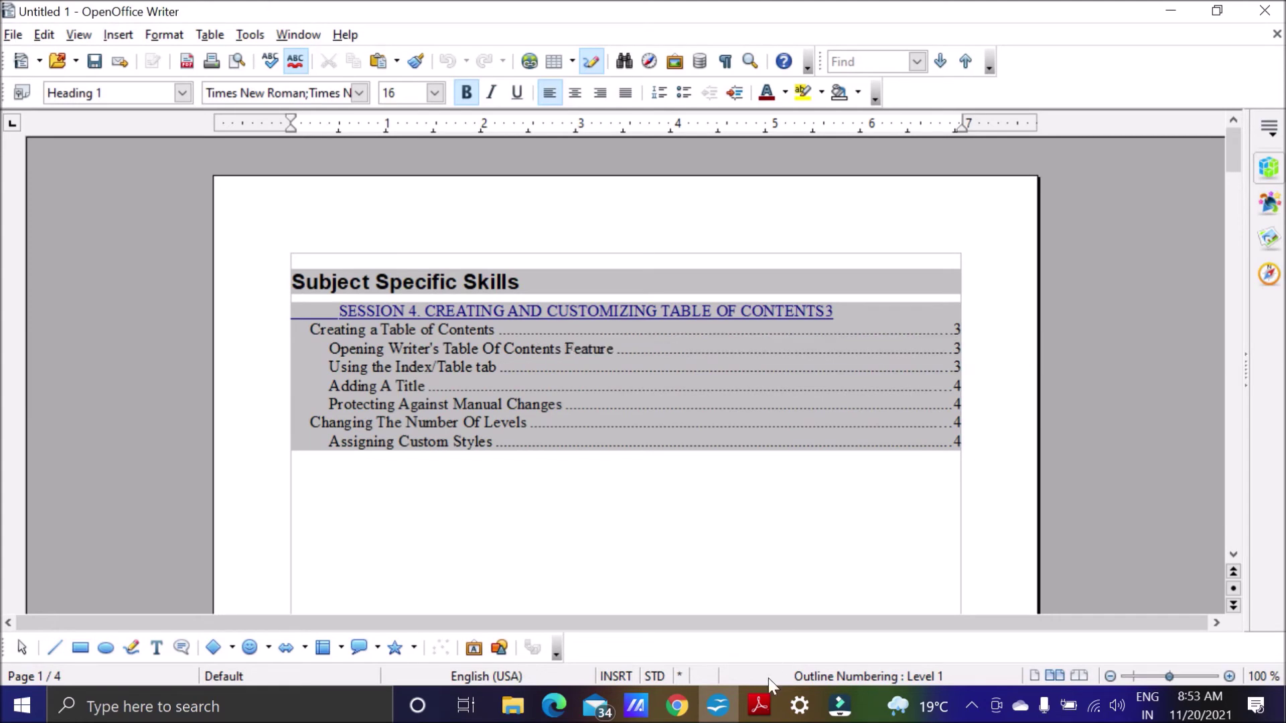
Switch to Adobe Reader and read the "Applying Character Styles" section, highlighting its heading, "Structure line" and "Character Style".
{"action": "left_click", "coordinate": [759, 705]}
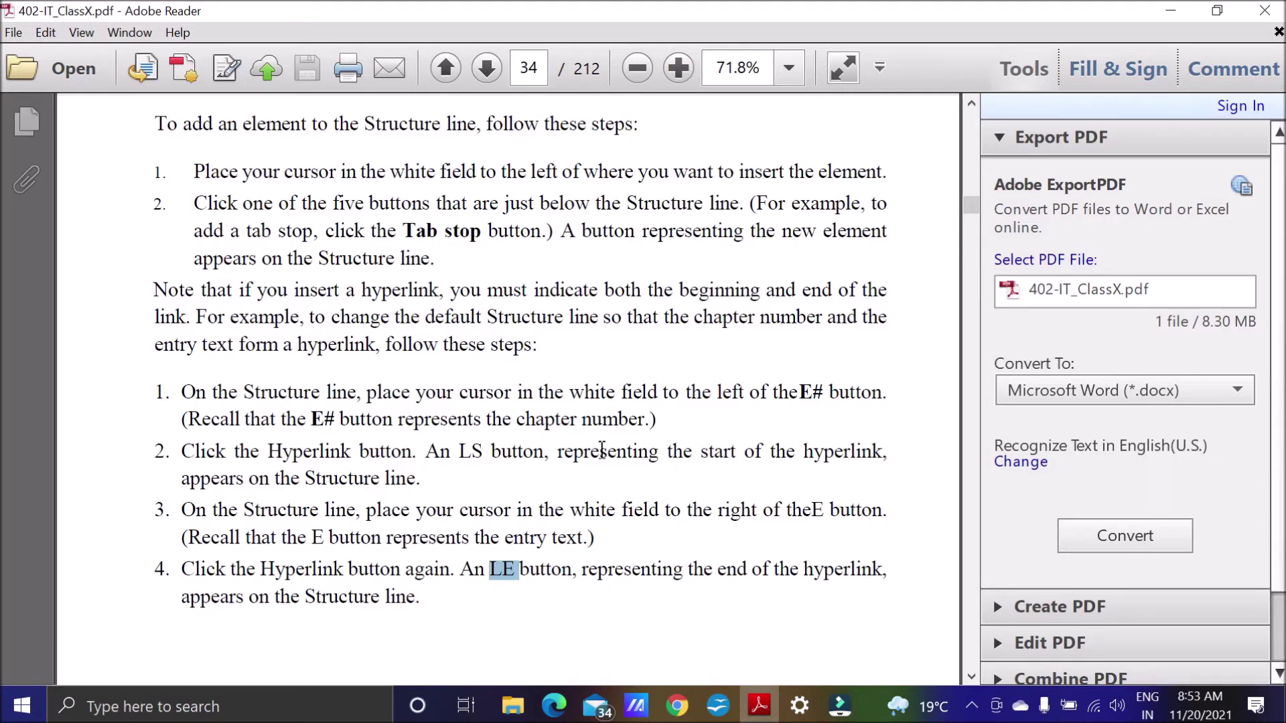
{"action": "scroll", "coordinate": [670, 449], "scroll_direction": "down", "scroll_amount": 2}
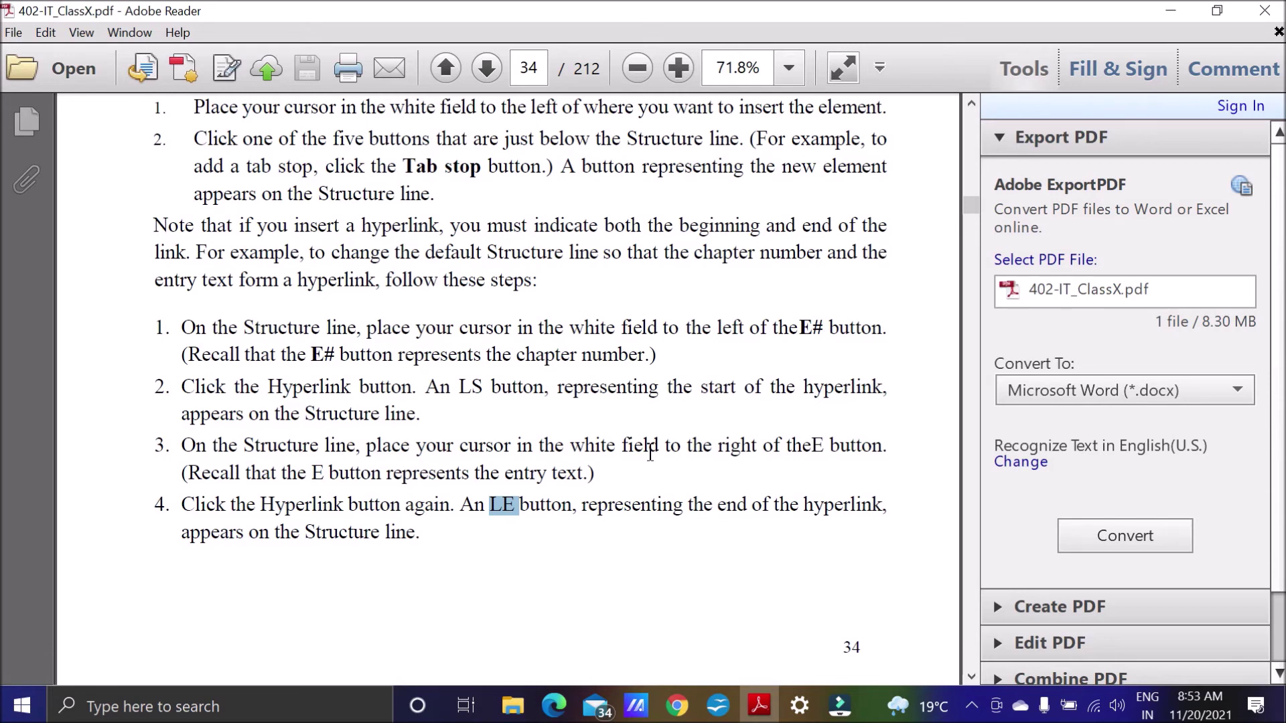
{"action": "scroll", "coordinate": [786, 432], "scroll_direction": "down", "scroll_amount": 6}
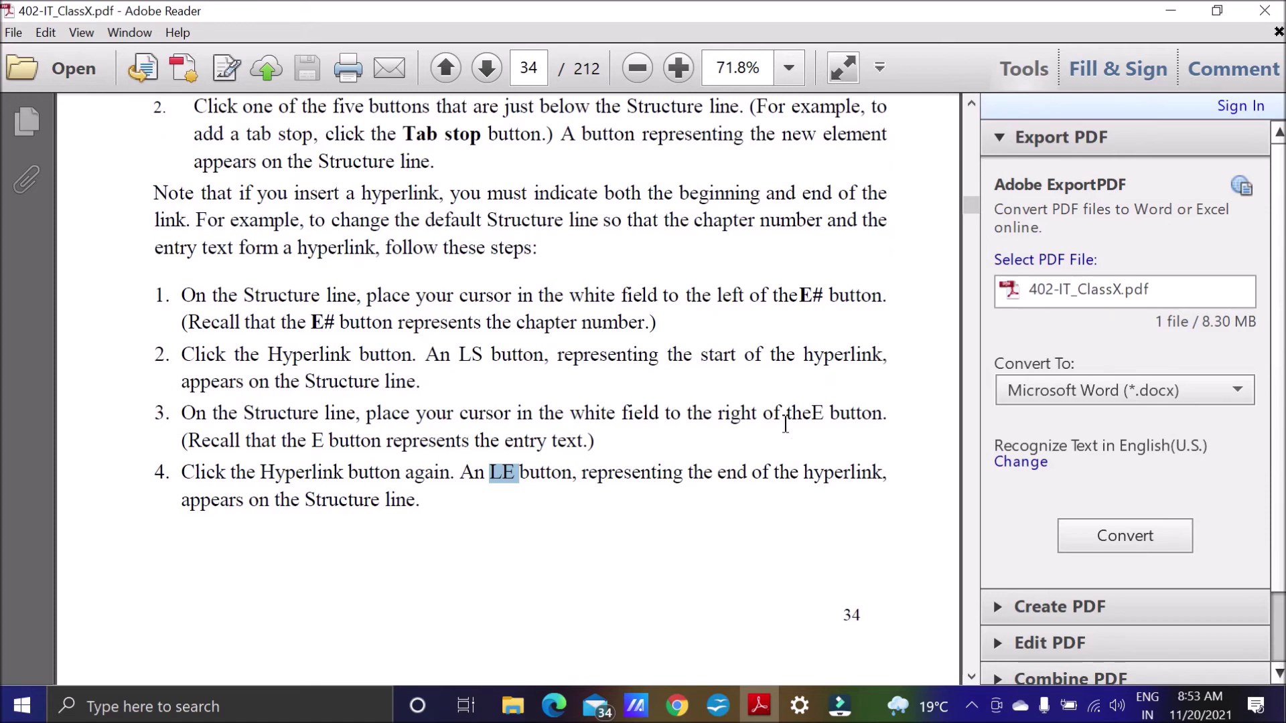
{"action": "scroll", "coordinate": [787, 434], "scroll_direction": "down", "scroll_amount": 3}
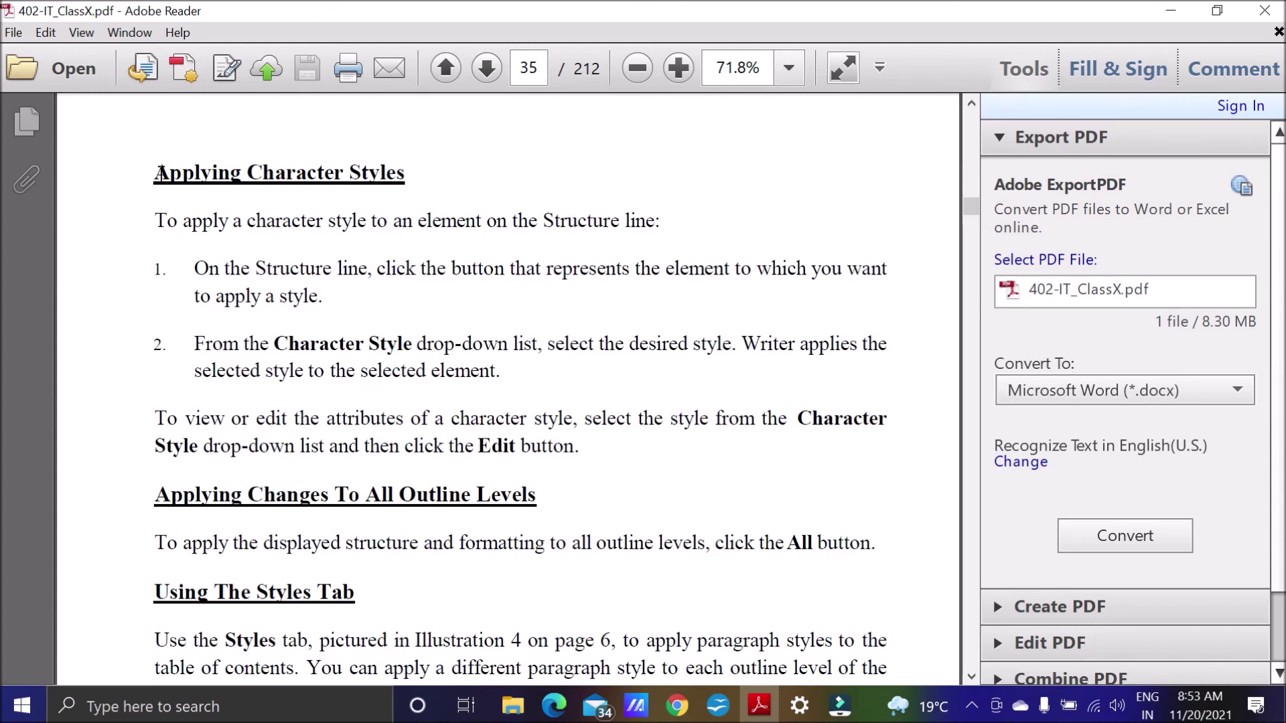
{"action": "left_click_drag", "start_coordinate": [151, 173], "coordinate": [405, 172]}
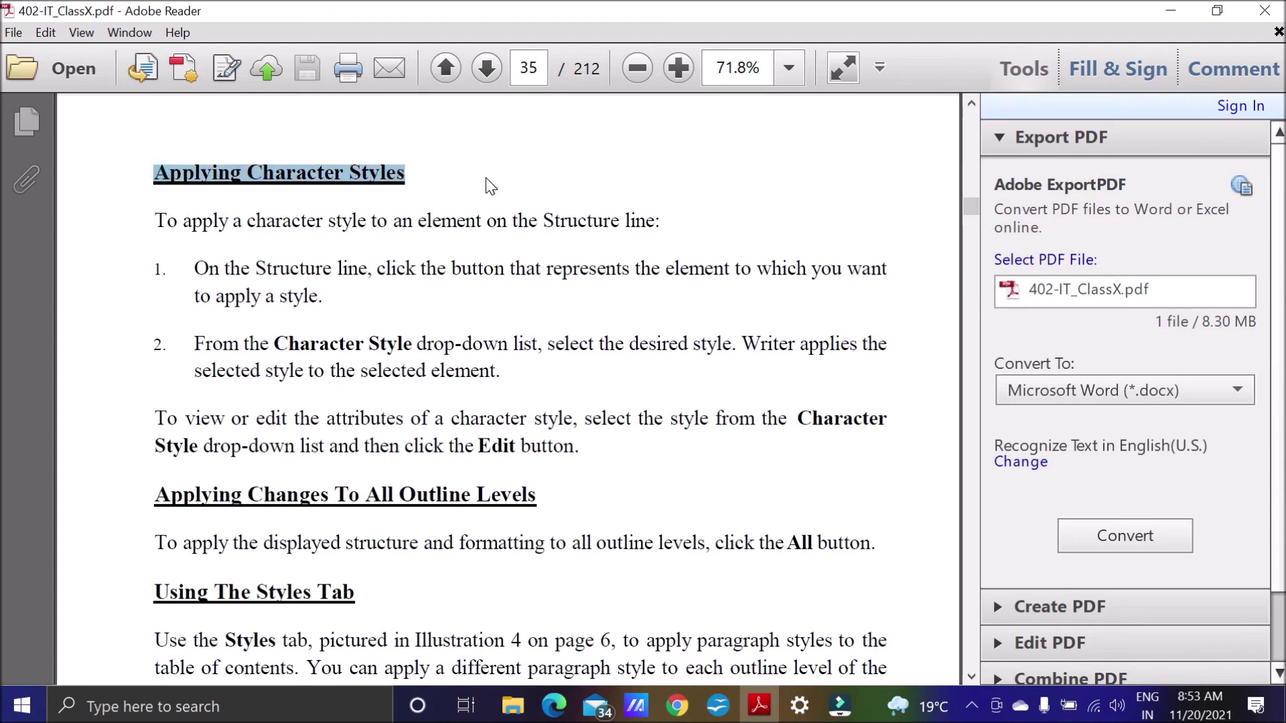
{"action": "left_click_drag", "start_coordinate": [256, 269], "coordinate": [373, 268]}
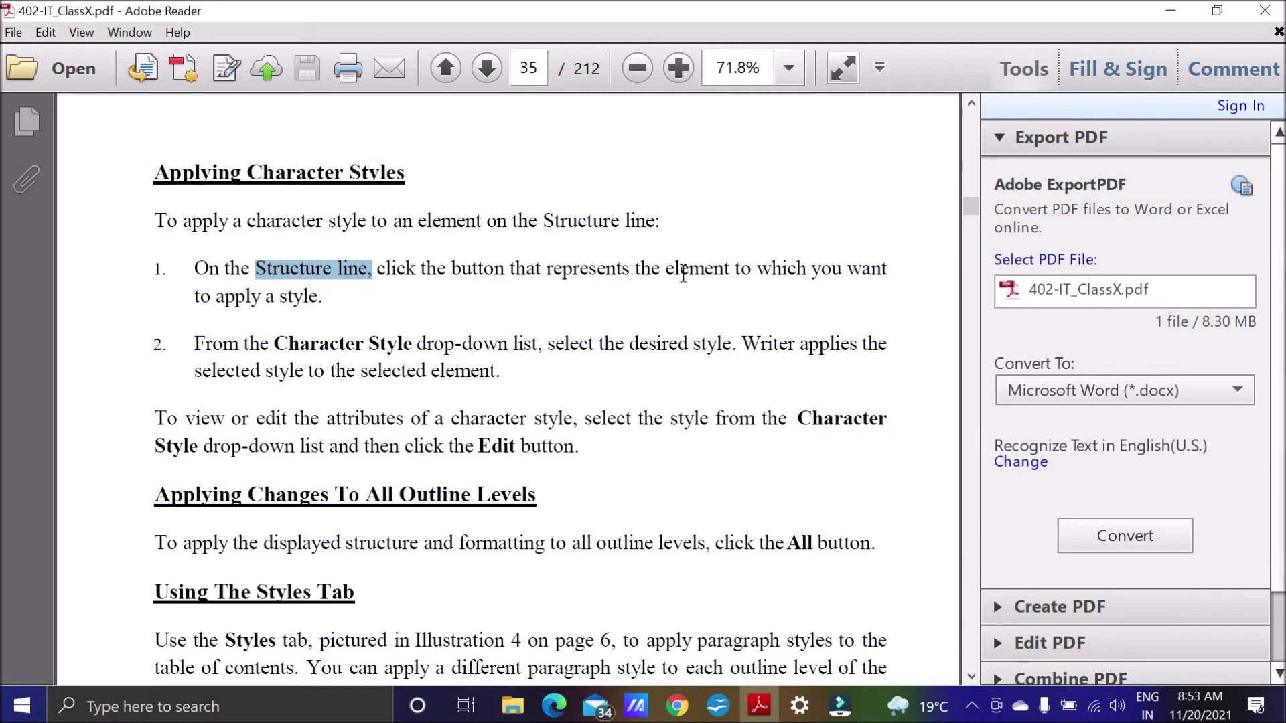
{"action": "left_click_drag", "start_coordinate": [274, 344], "coordinate": [415, 345]}
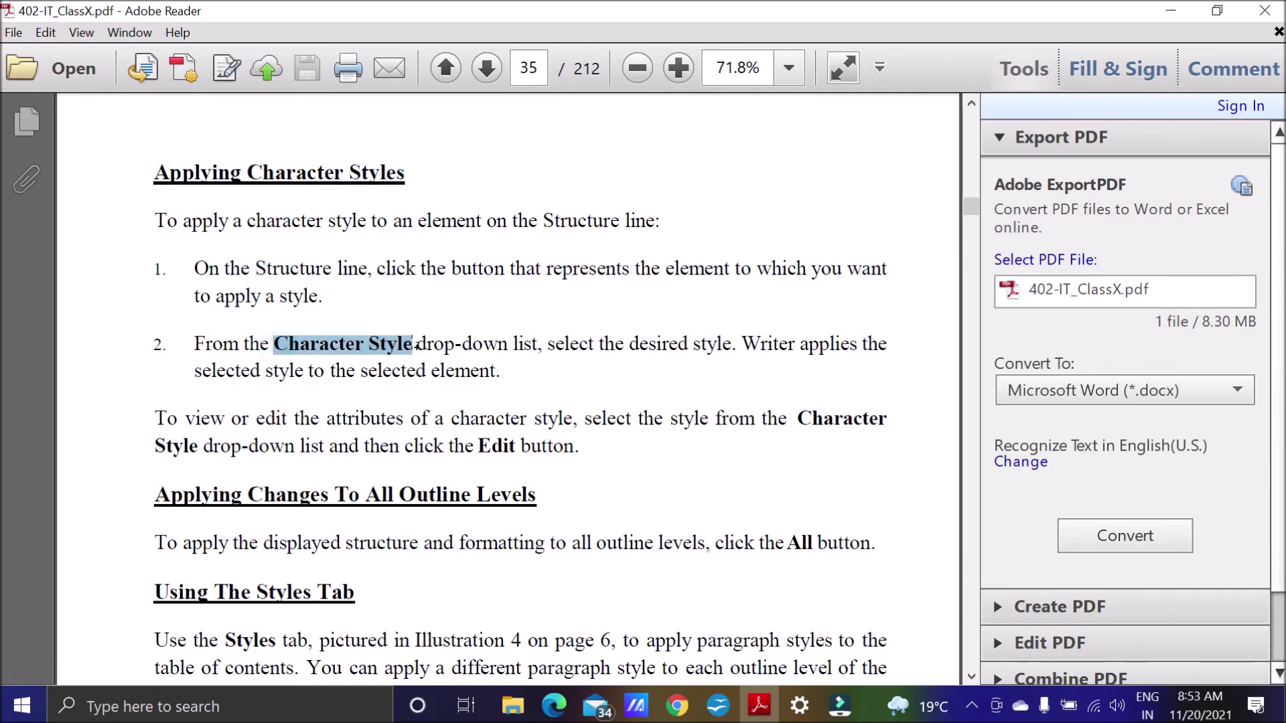
Switch to OpenOffice Writer, reopen the table of contents for editing and apply the Bullets character style to the level 1 tab stop element.
{"action": "left_click", "coordinate": [722, 705]}
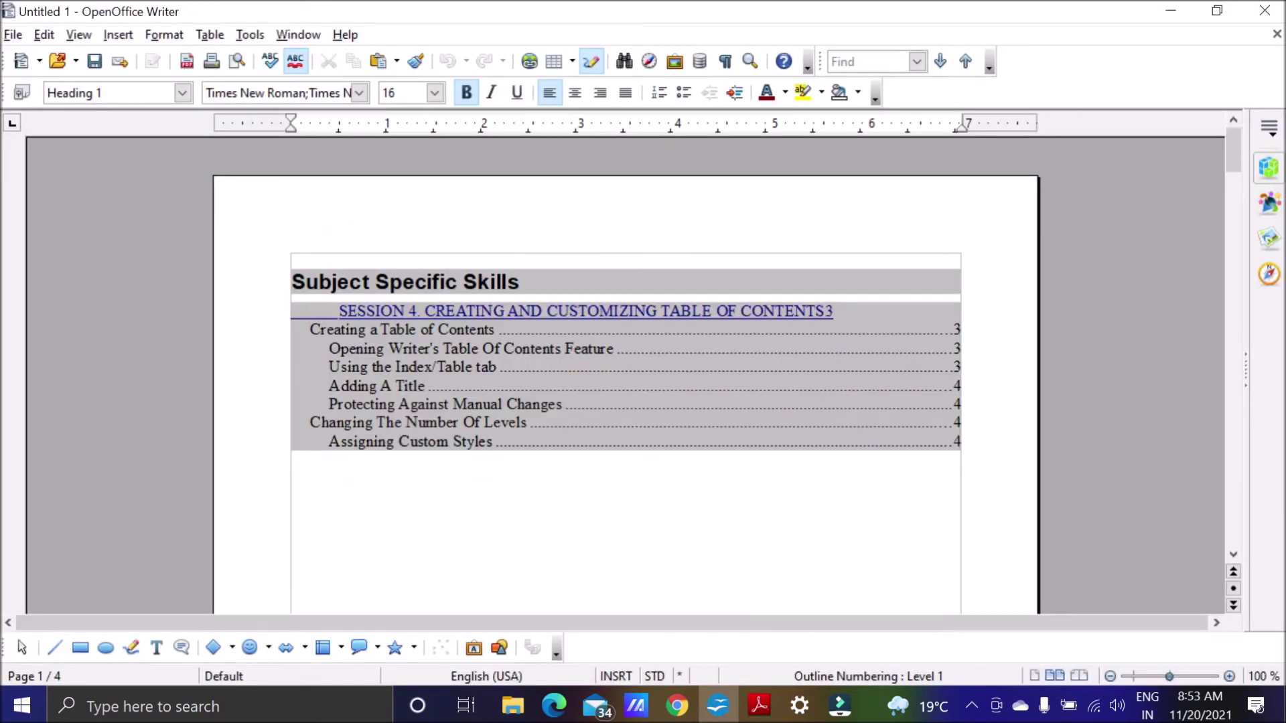
{"action": "right_click", "coordinate": [598, 374]}
{"action": "left_click", "coordinate": [673, 507]}
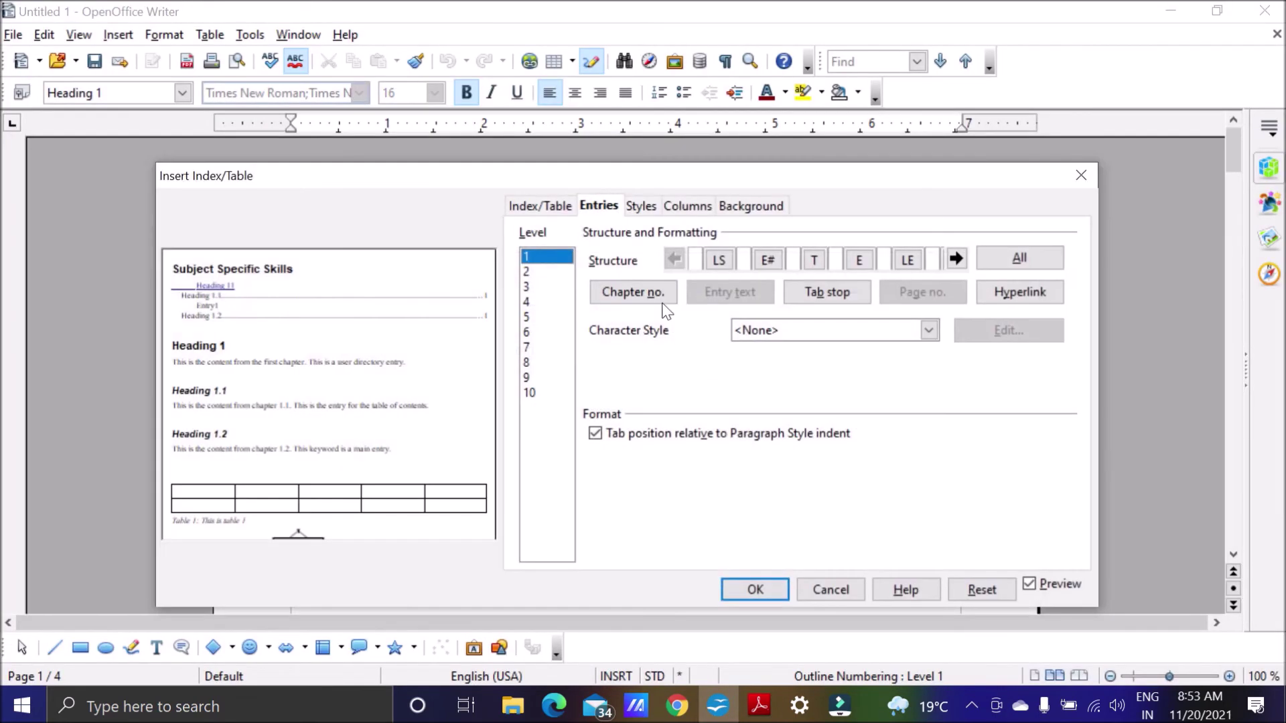
{"action": "left_click", "coordinate": [805, 263]}
{"action": "left_click", "coordinate": [805, 263]}
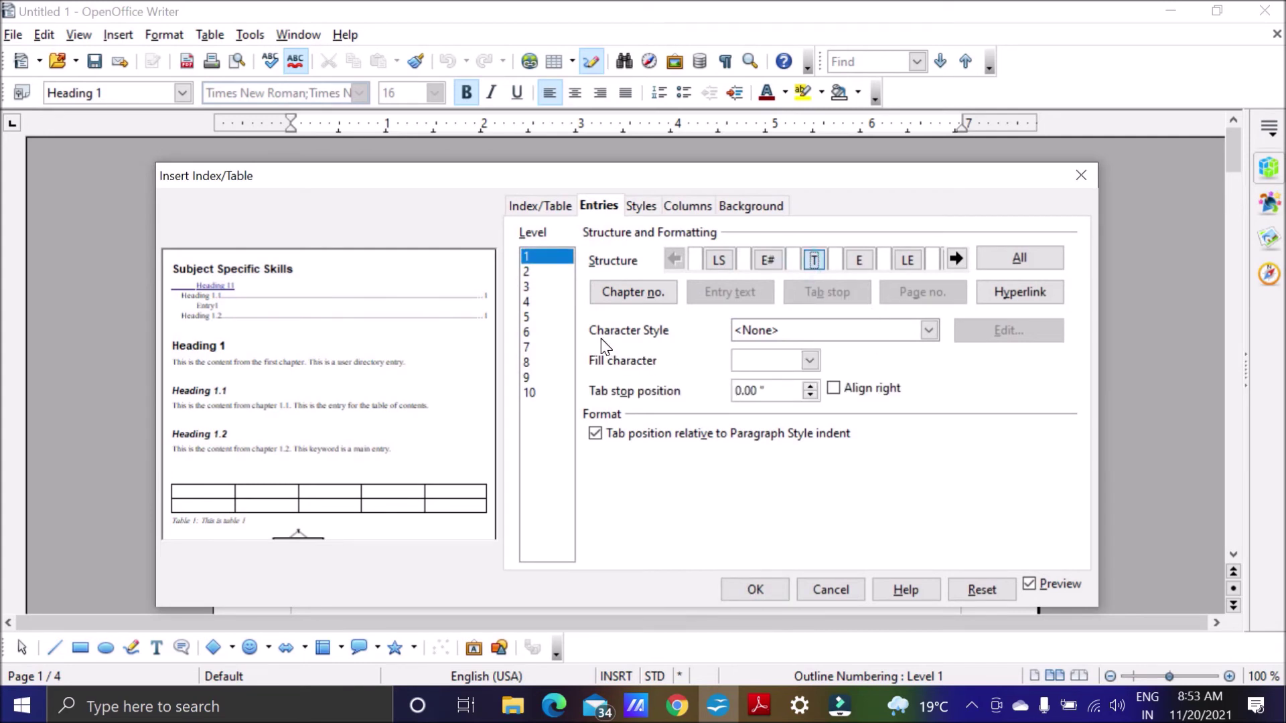
{"action": "left_click", "coordinate": [931, 332]}
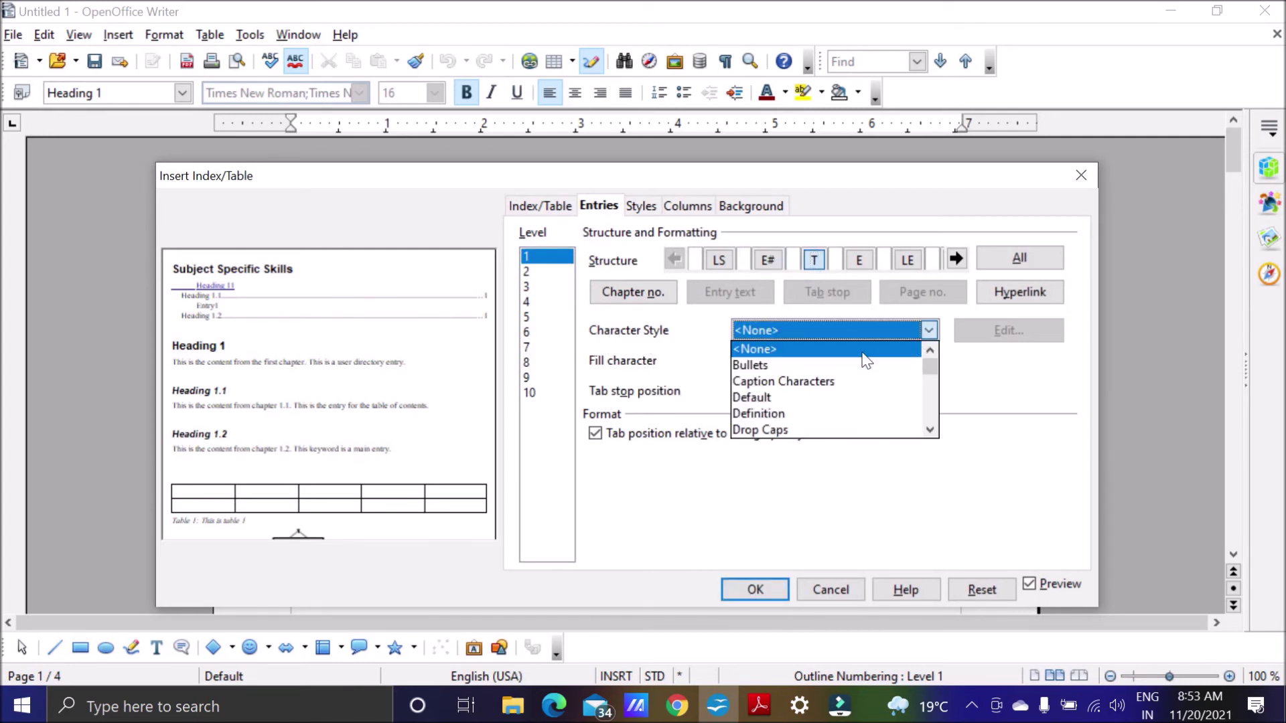
{"action": "left_click", "coordinate": [766, 375]}
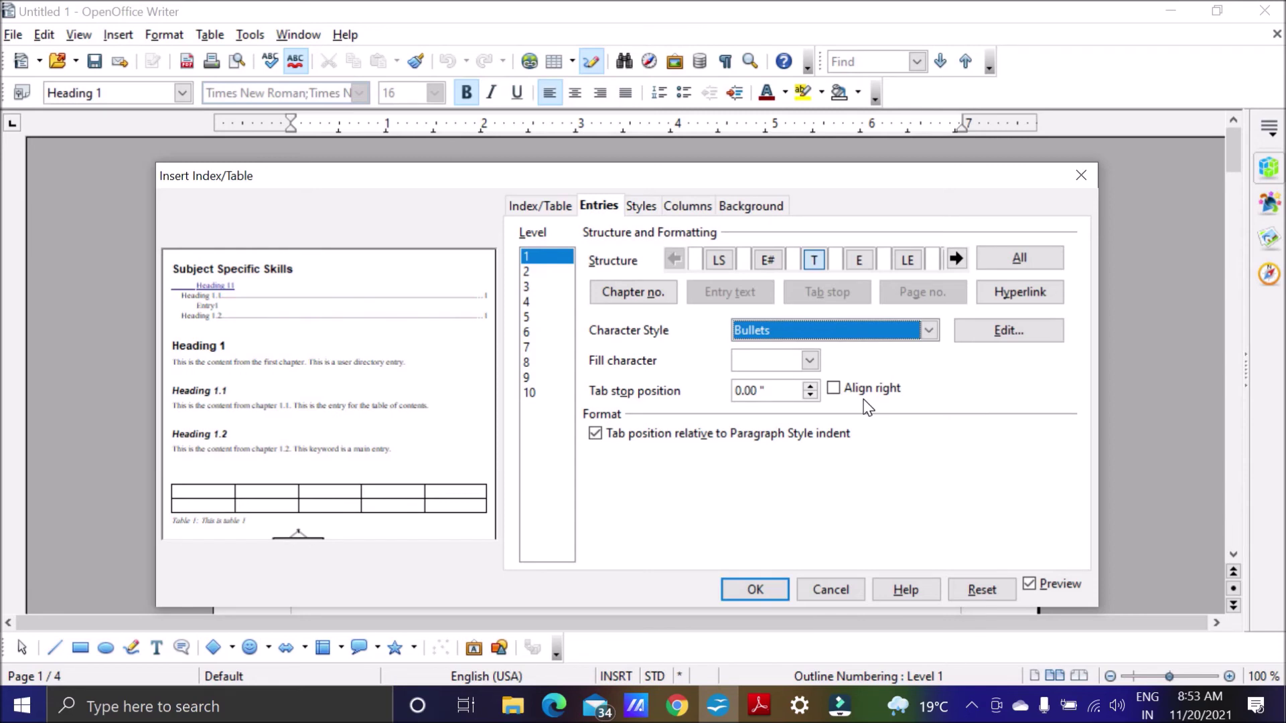
Examine the Bullets character style's font, font effects, position and background attributes, and close its settings without applying changes.
{"action": "left_click", "coordinate": [978, 346]}
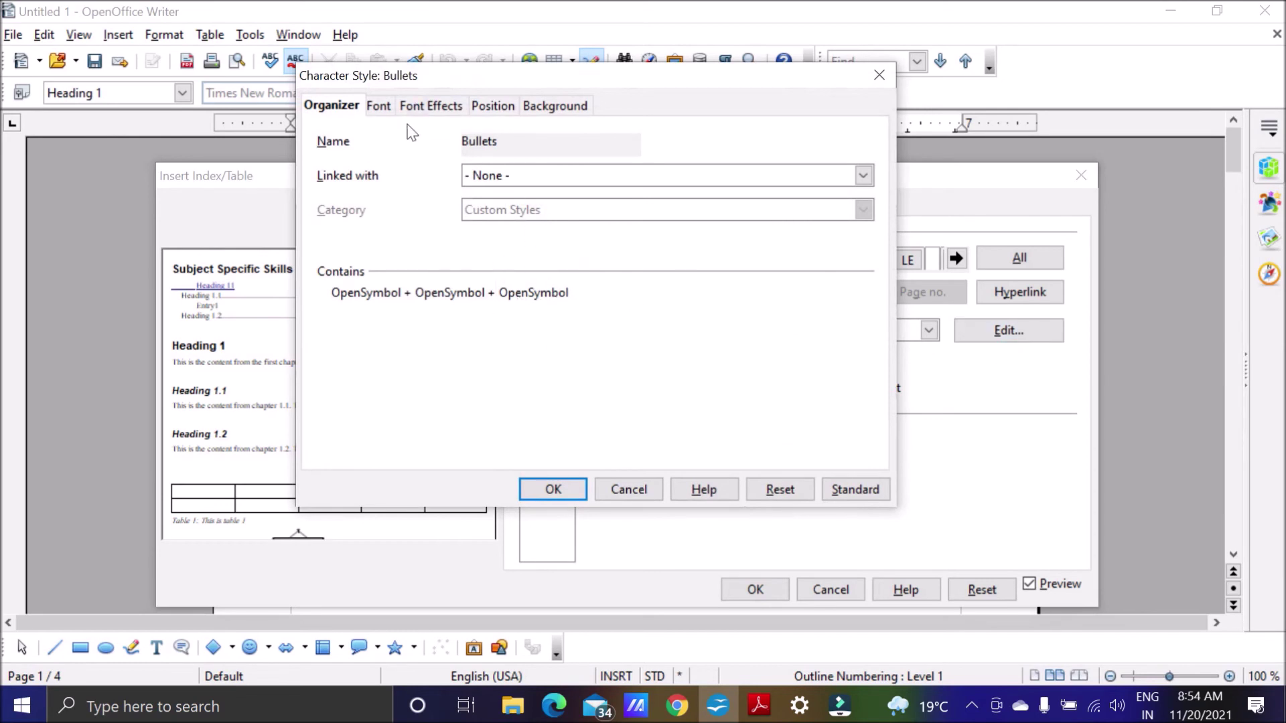
{"action": "left_click", "coordinate": [387, 110]}
{"action": "left_click", "coordinate": [430, 108]}
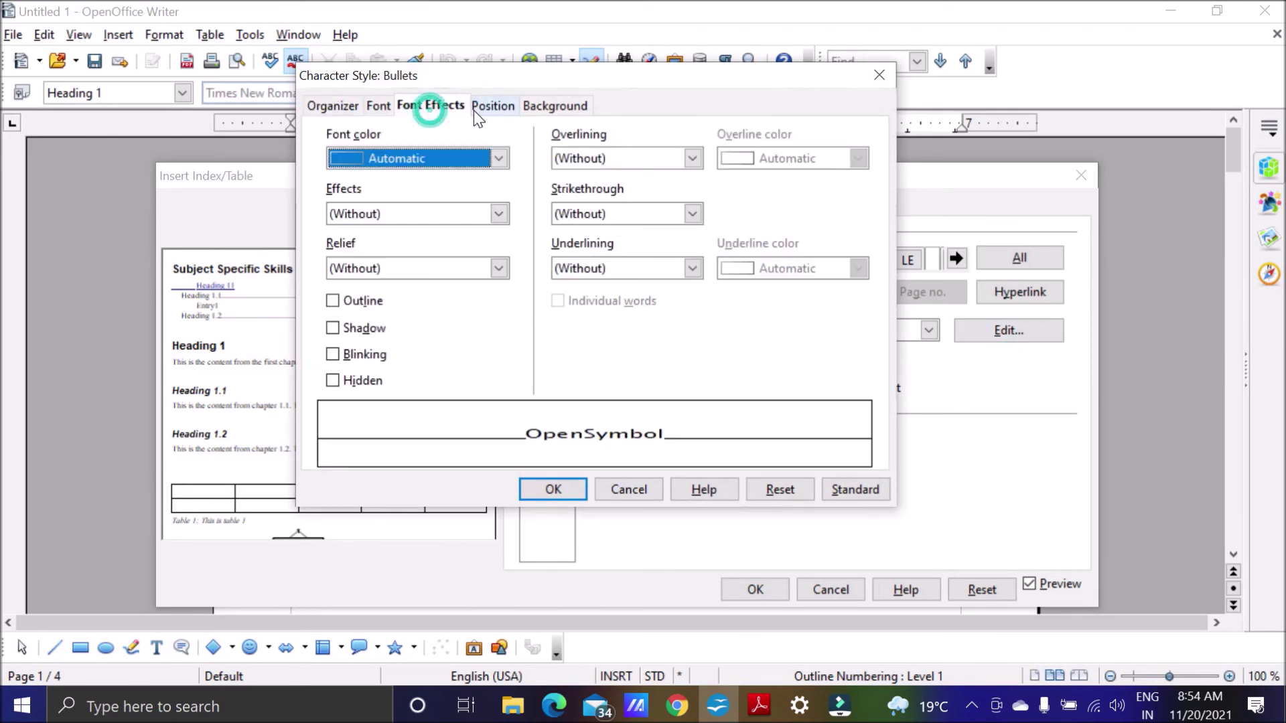
{"action": "left_click", "coordinate": [484, 107]}
{"action": "left_click", "coordinate": [554, 109]}
{"action": "left_click", "coordinate": [345, 110]}
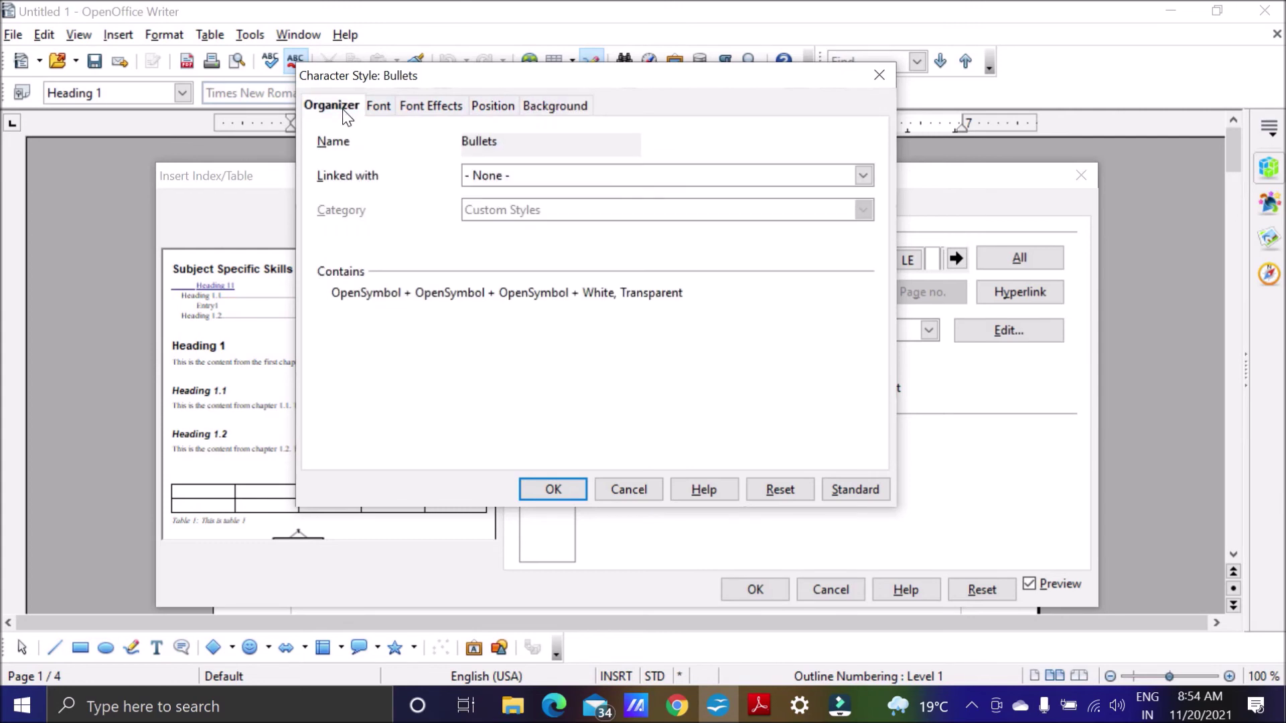
{"action": "left_click", "coordinate": [880, 75]}
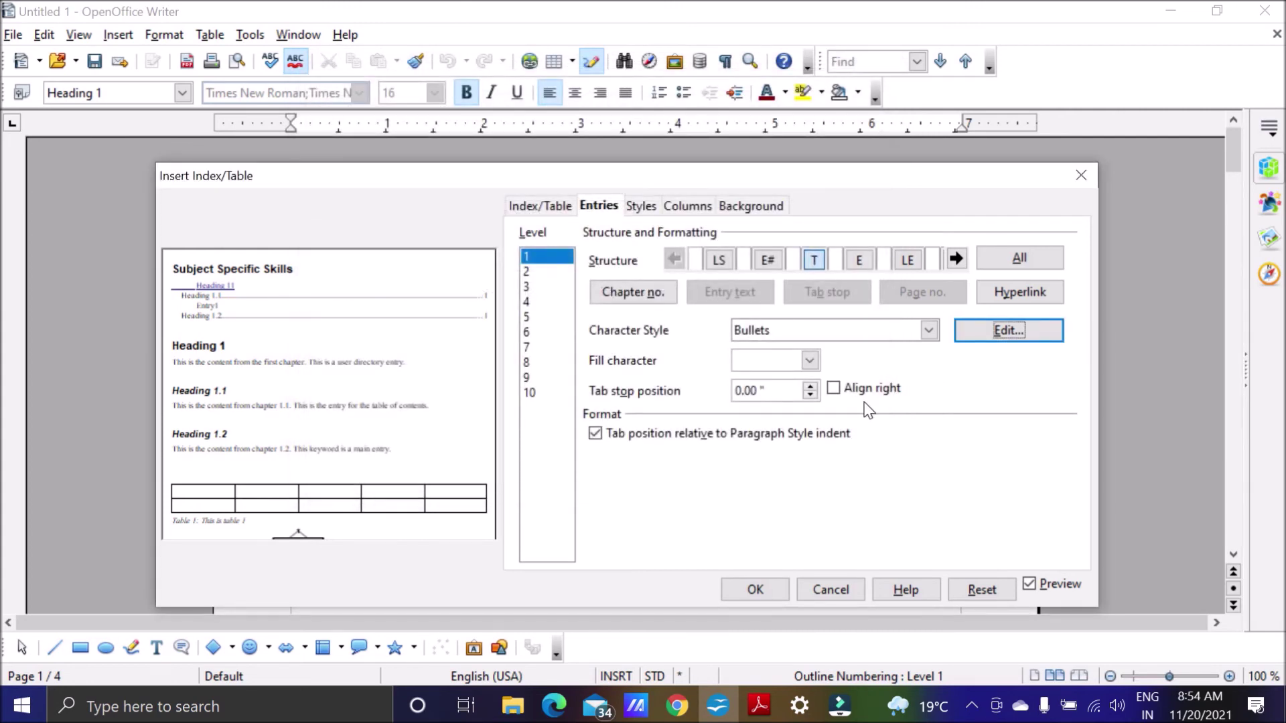
Read "Applying Changes To All Outline Levels" in the Adobe Reader textbook, highlight its heading, and locate the All option in OpenOffice Writer.
{"action": "left_click", "coordinate": [800, 706]}
{"action": "left_click", "coordinate": [761, 705]}
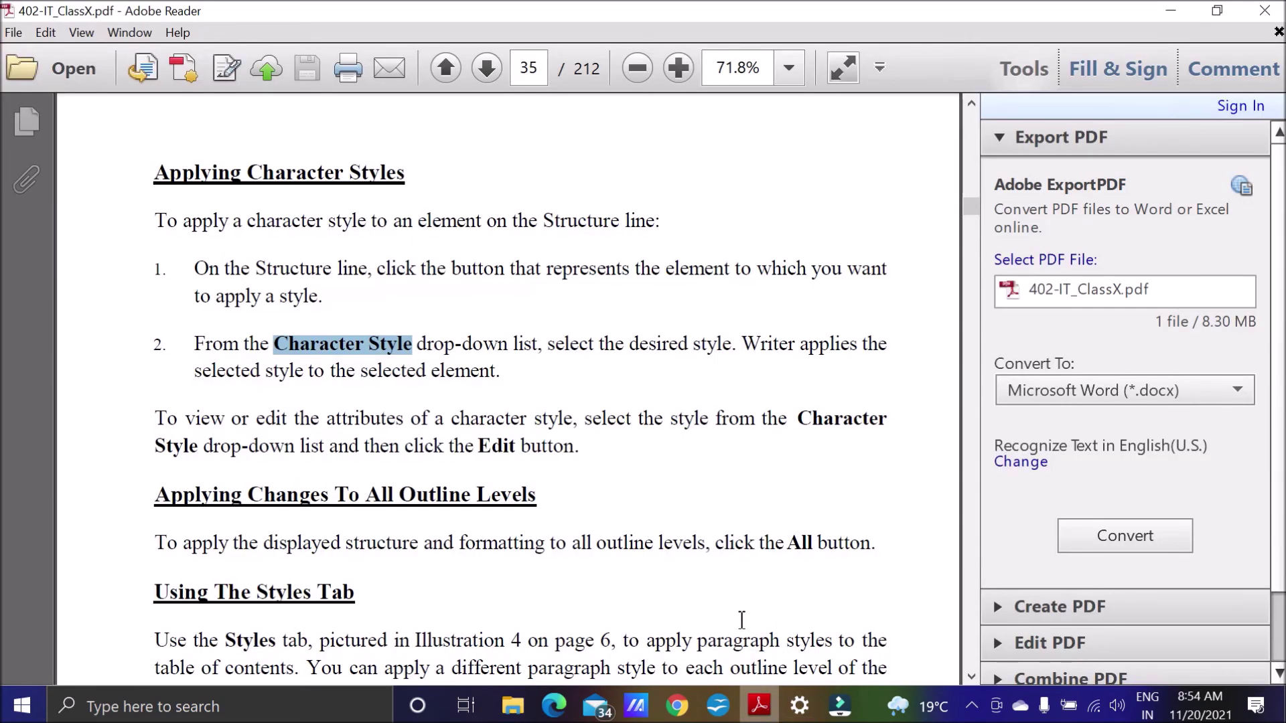
{"action": "scroll", "coordinate": [570, 447], "scroll_direction": "down", "scroll_amount": 5}
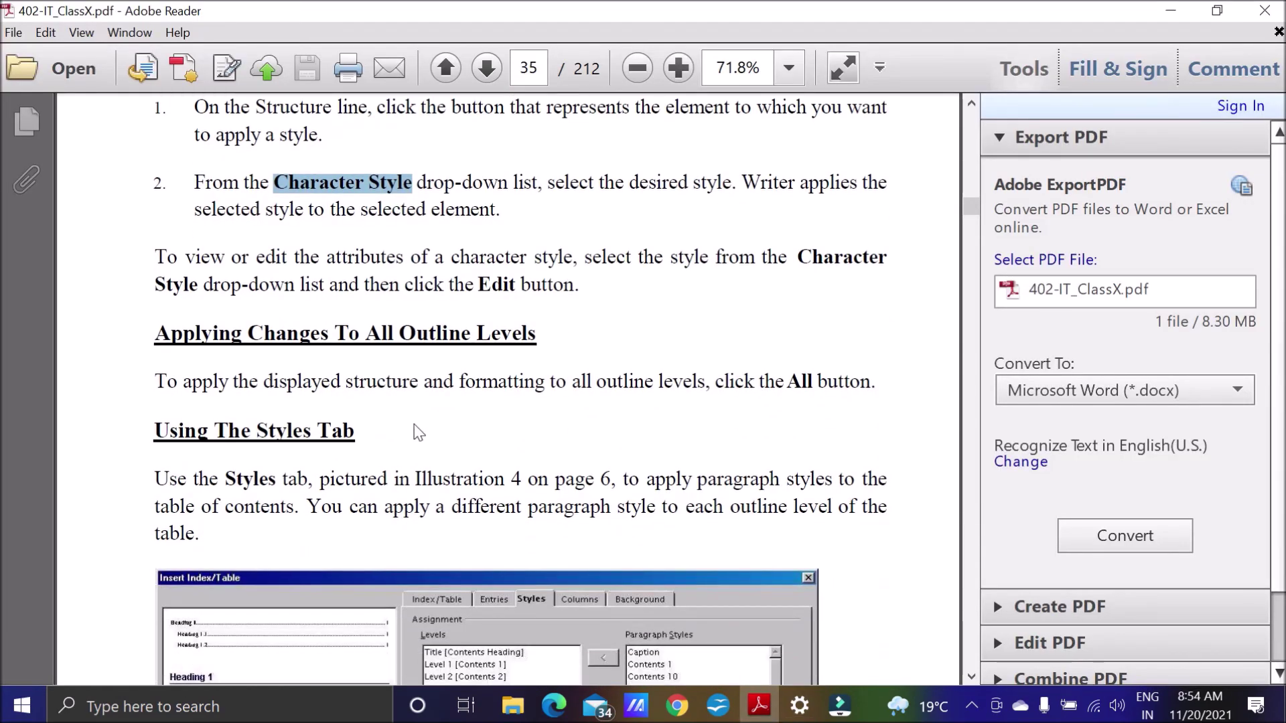
{"action": "left_click_drag", "start_coordinate": [154, 334], "coordinate": [603, 348]}
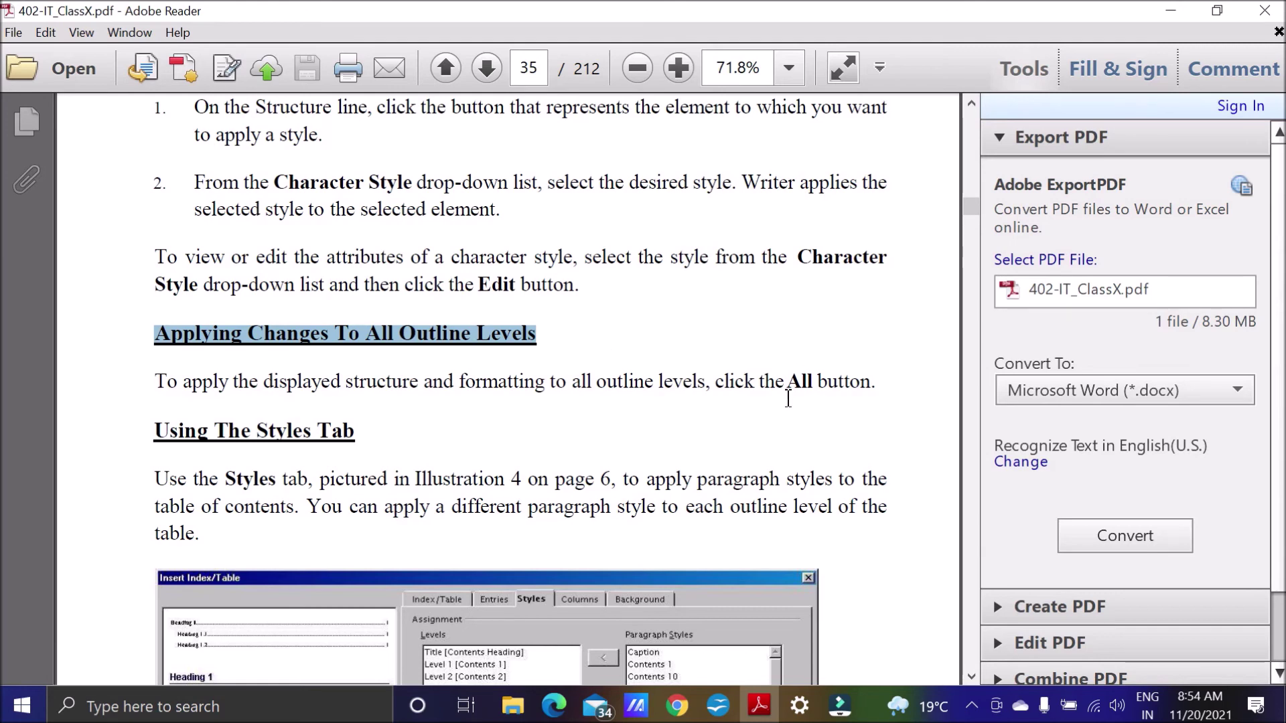
{"action": "left_click", "coordinate": [717, 707]}
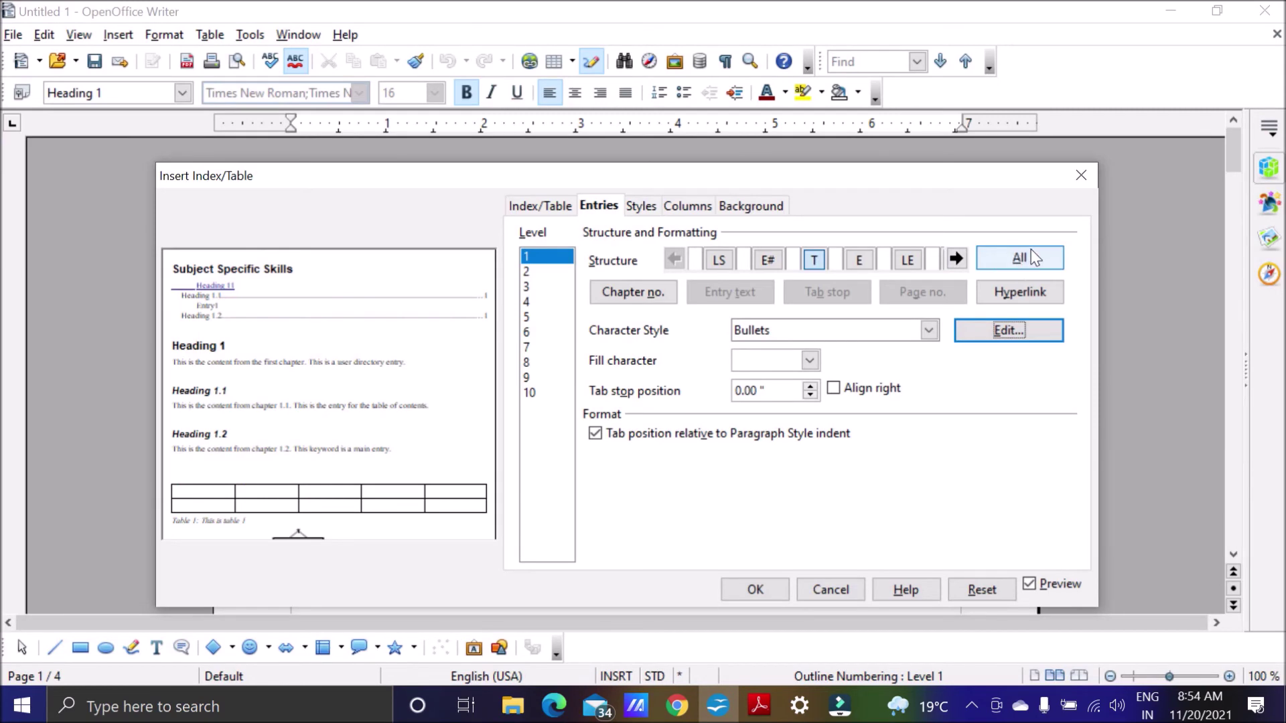
Switch to Adobe Reader, read the "Using The Styles Tab" section and highlight its heading.
{"action": "left_click", "coordinate": [759, 707]}
{"action": "scroll", "coordinate": [549, 443], "scroll_direction": "down", "scroll_amount": 3}
{"action": "scroll", "coordinate": [549, 441], "scroll_direction": "down", "scroll_amount": 2}
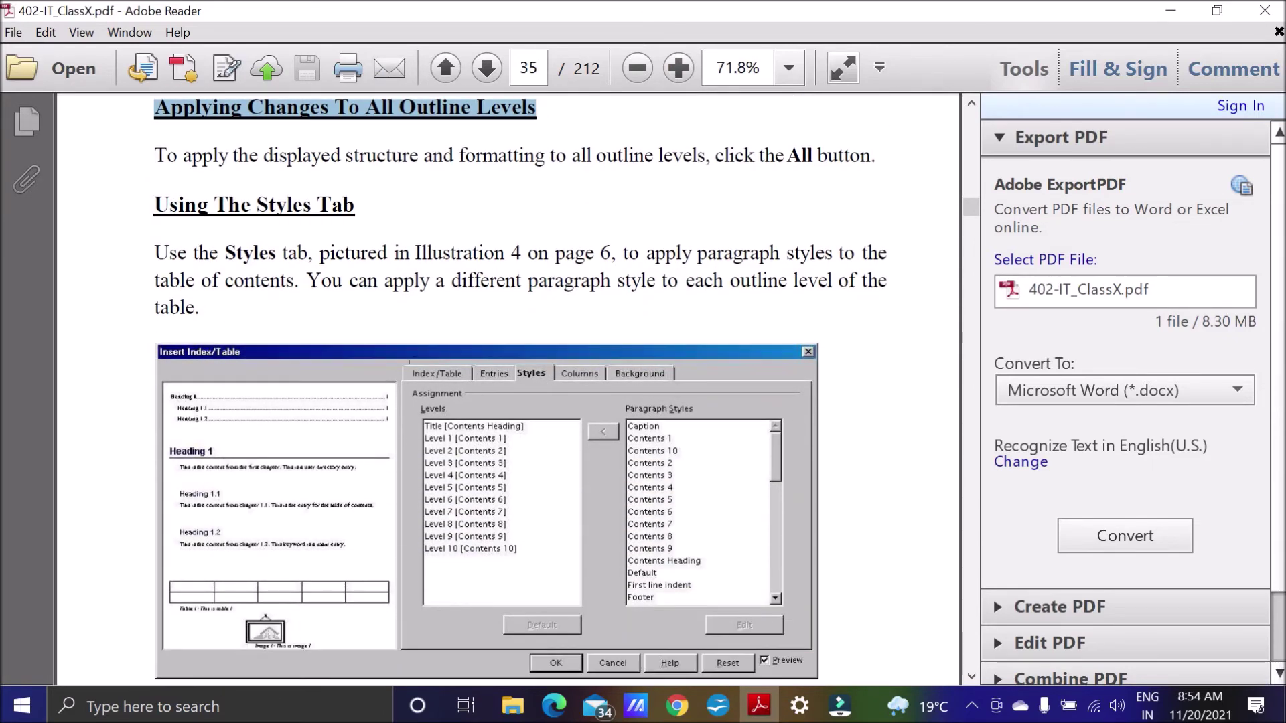
{"action": "left_click_drag", "start_coordinate": [156, 204], "coordinate": [362, 206]}
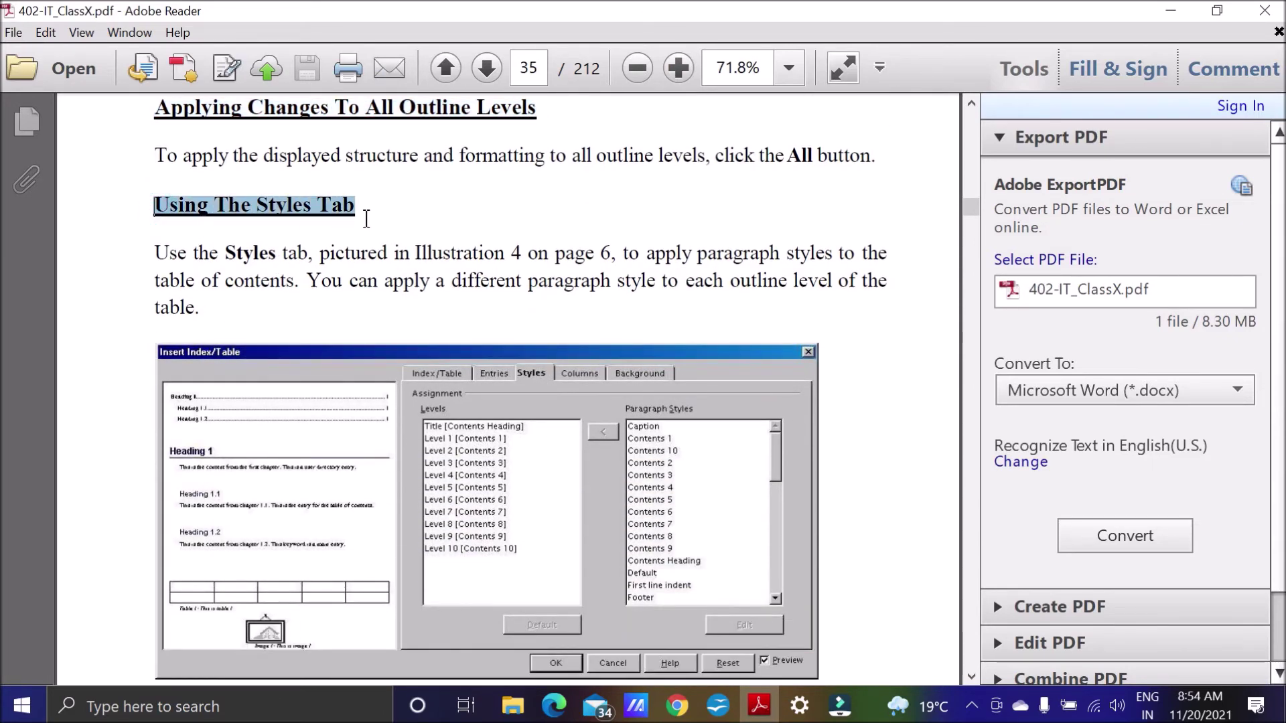
{"action": "scroll", "coordinate": [540, 367], "scroll_direction": "down", "scroll_amount": 1}
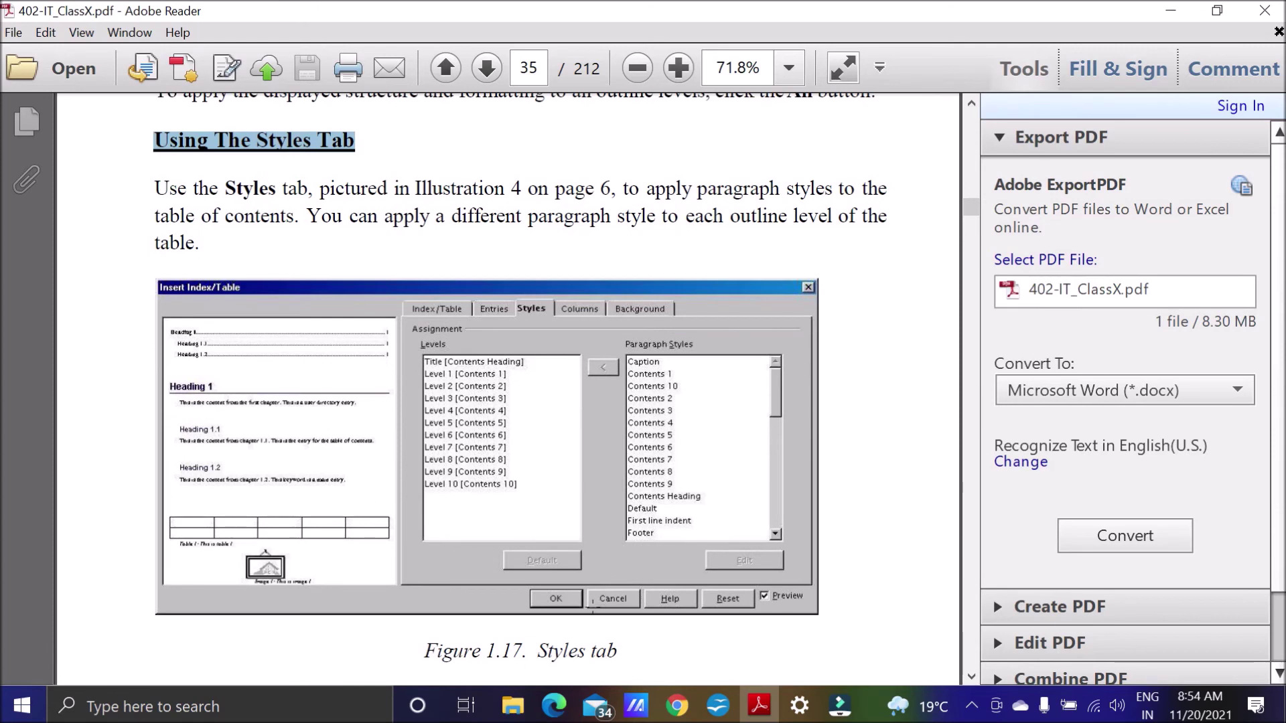
Switch to OpenOffice Writer and examine the paragraph styles assigned to outline levels 1 to 5 of the table of contents.
{"action": "left_click", "coordinate": [735, 708]}
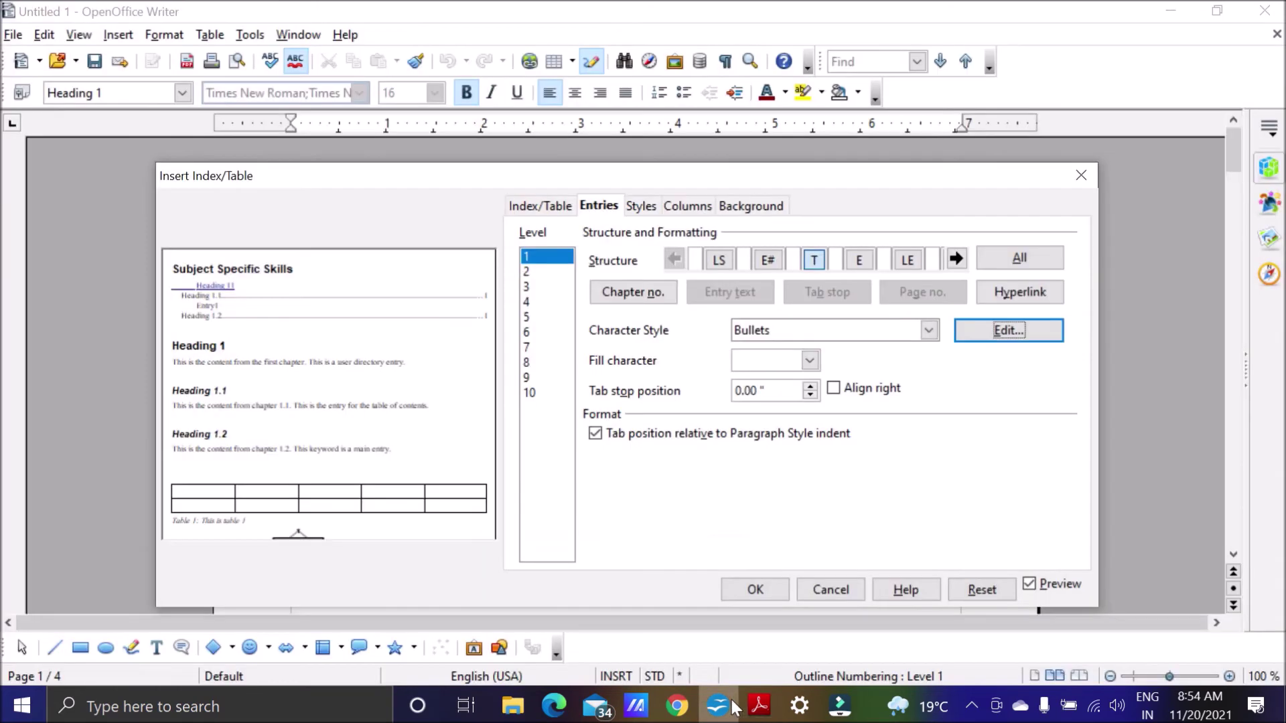
{"action": "left_click", "coordinate": [644, 207]}
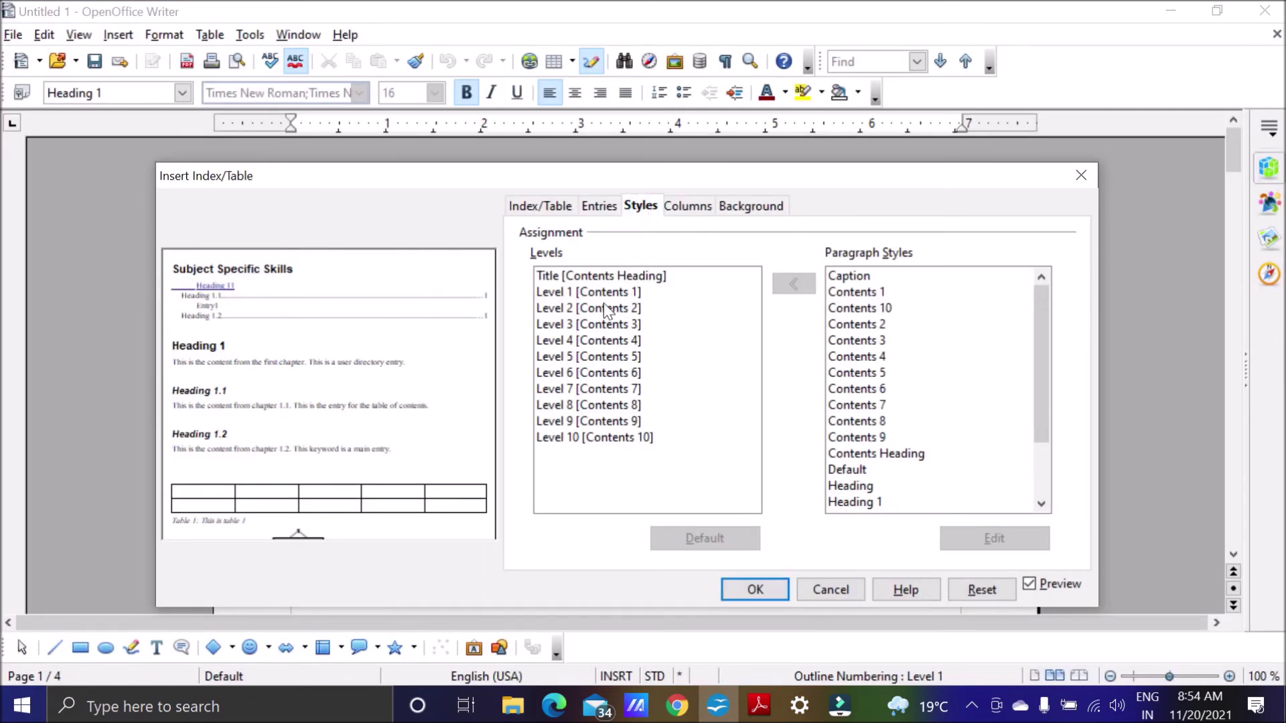
{"action": "left_click", "coordinate": [570, 293]}
{"action": "left_click", "coordinate": [573, 310]}
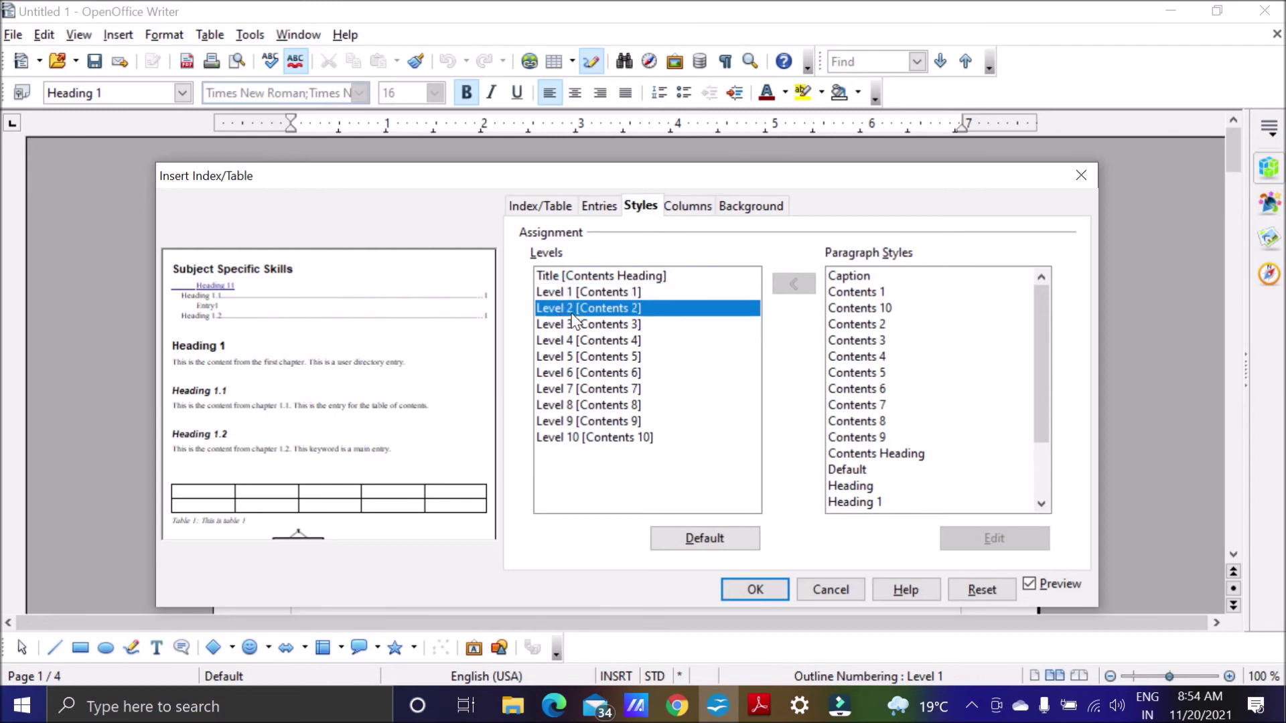
{"action": "left_click", "coordinate": [579, 324]}
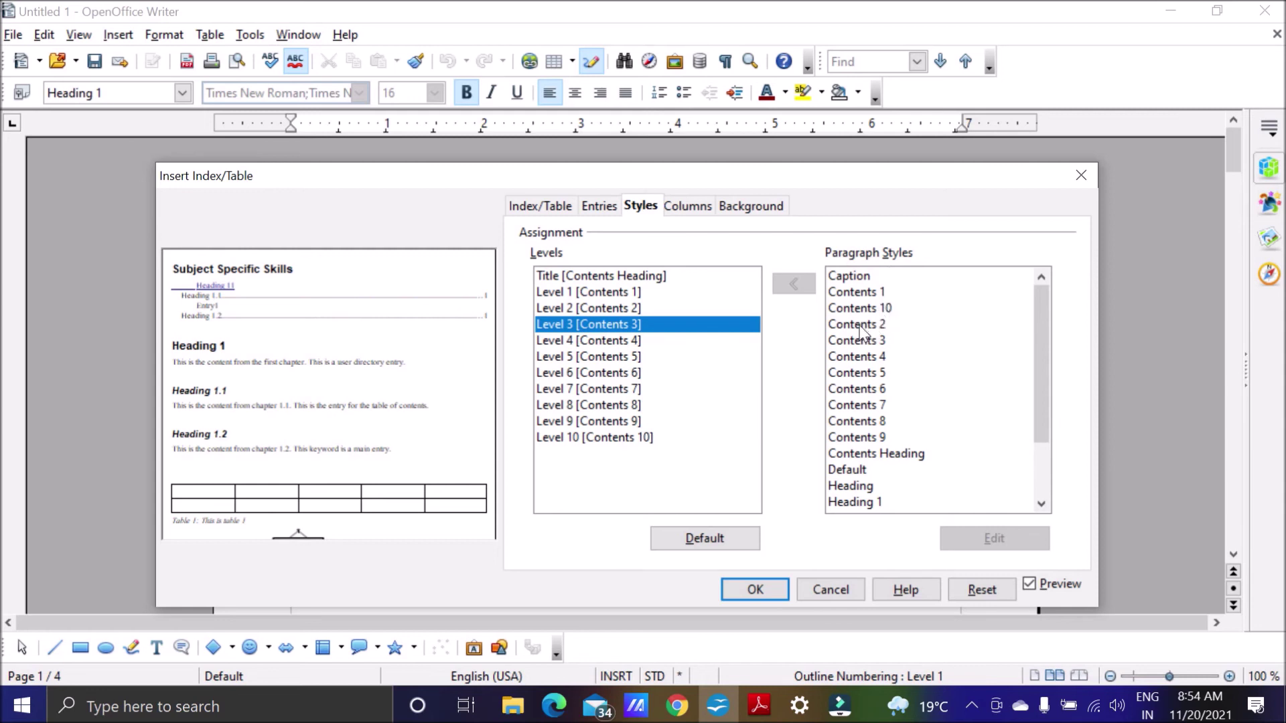
{"action": "left_click", "coordinate": [621, 293]}
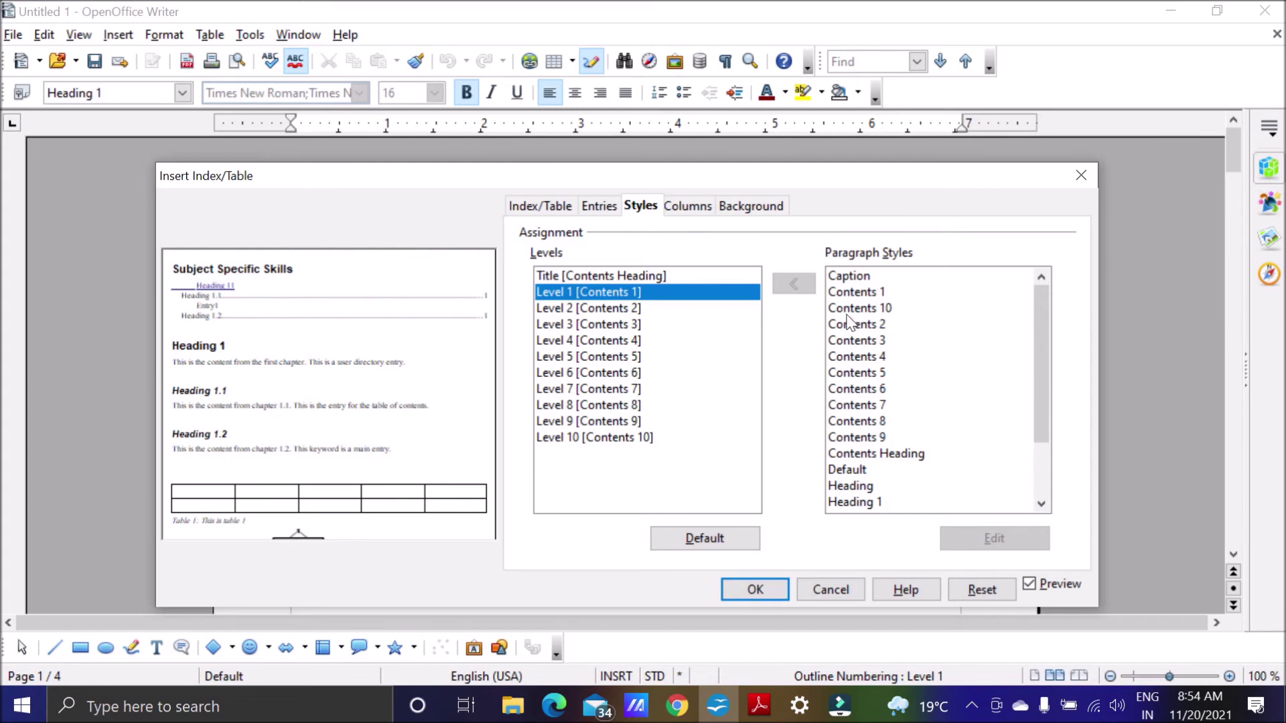
{"action": "left_click", "coordinate": [642, 302]}
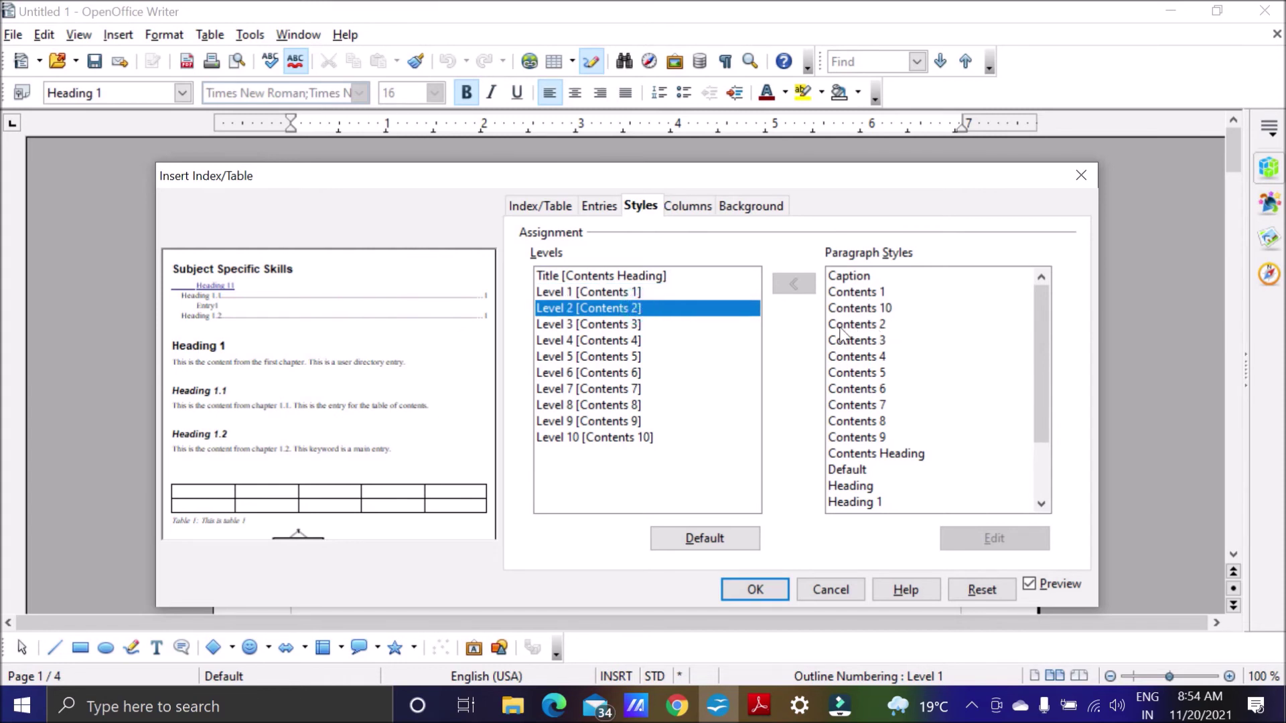
{"action": "left_click", "coordinate": [614, 324]}
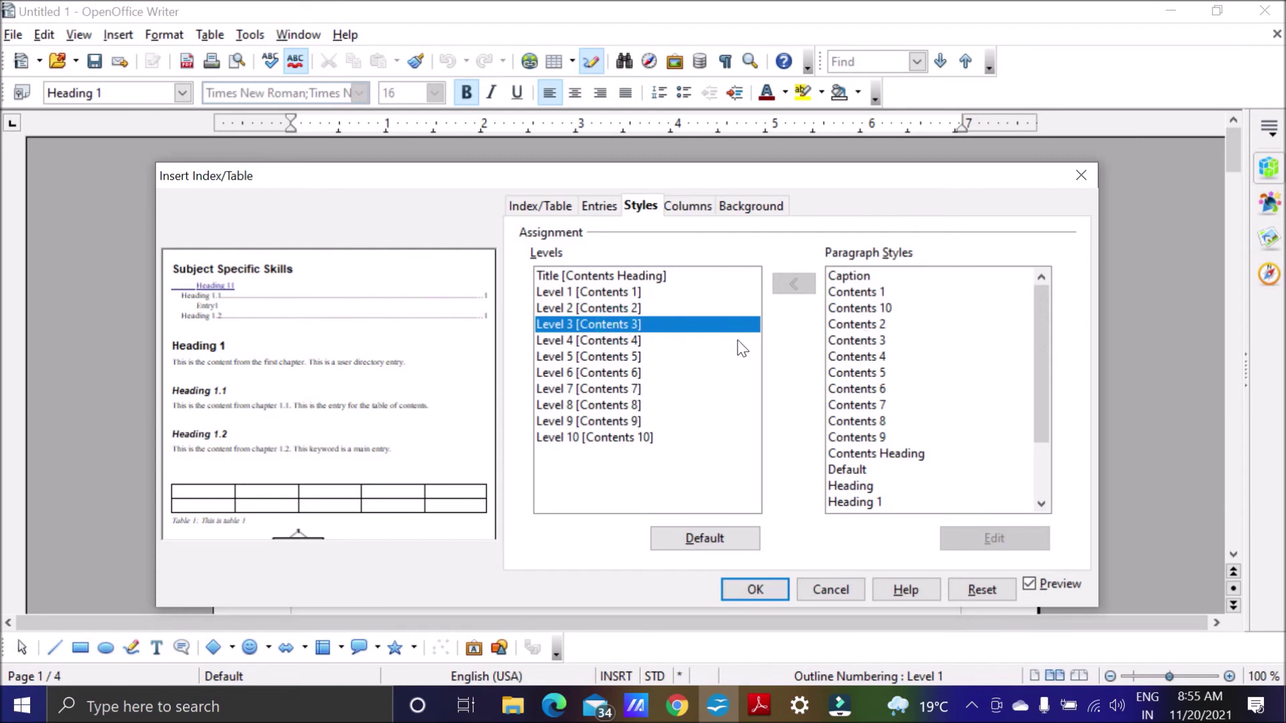
{"action": "left_click", "coordinate": [649, 343]}
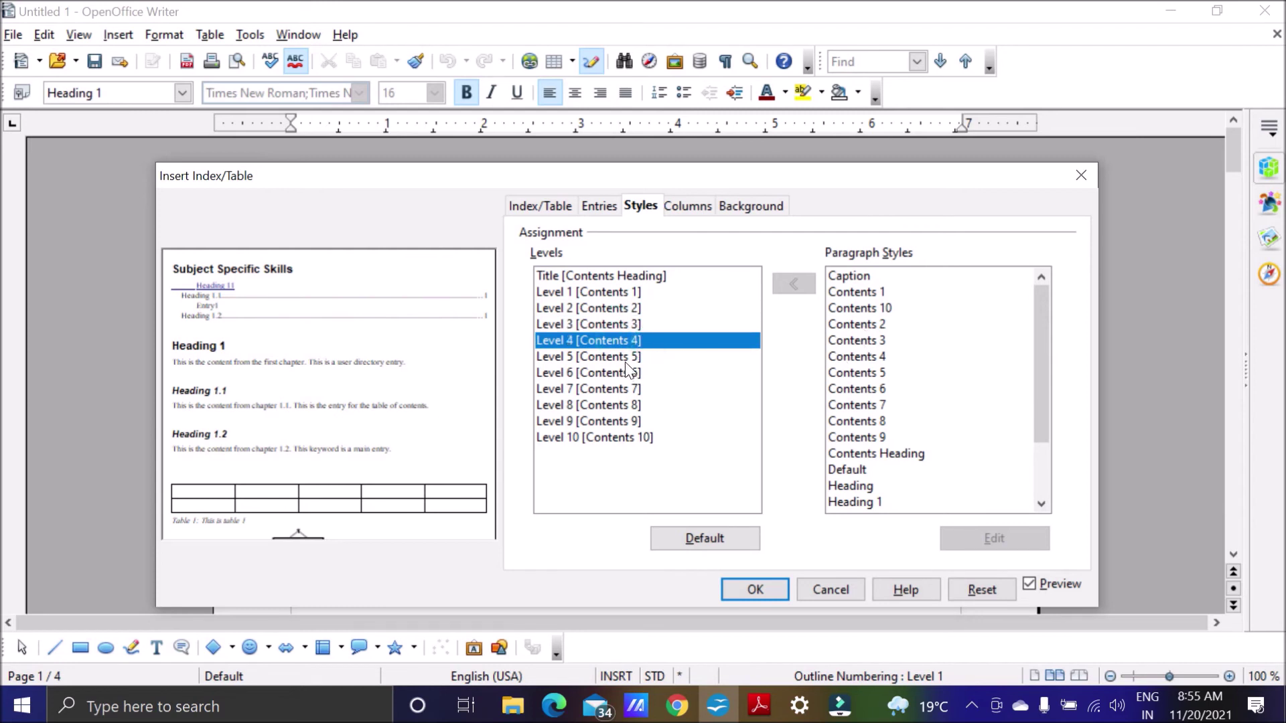
{"action": "left_click", "coordinate": [627, 356]}
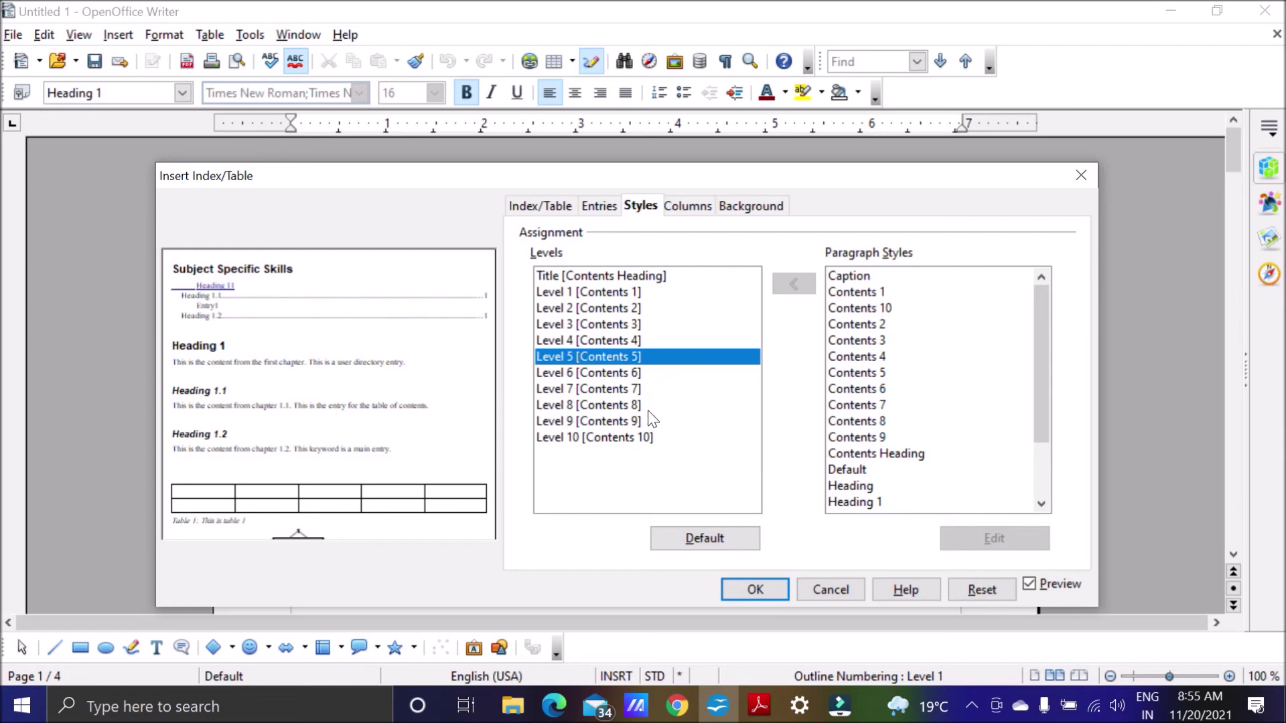
Inspect the Contents Heading paragraph style's settings with level 1 selected, close them unchanged and confirm the table dialog.
{"action": "left_click", "coordinate": [580, 290]}
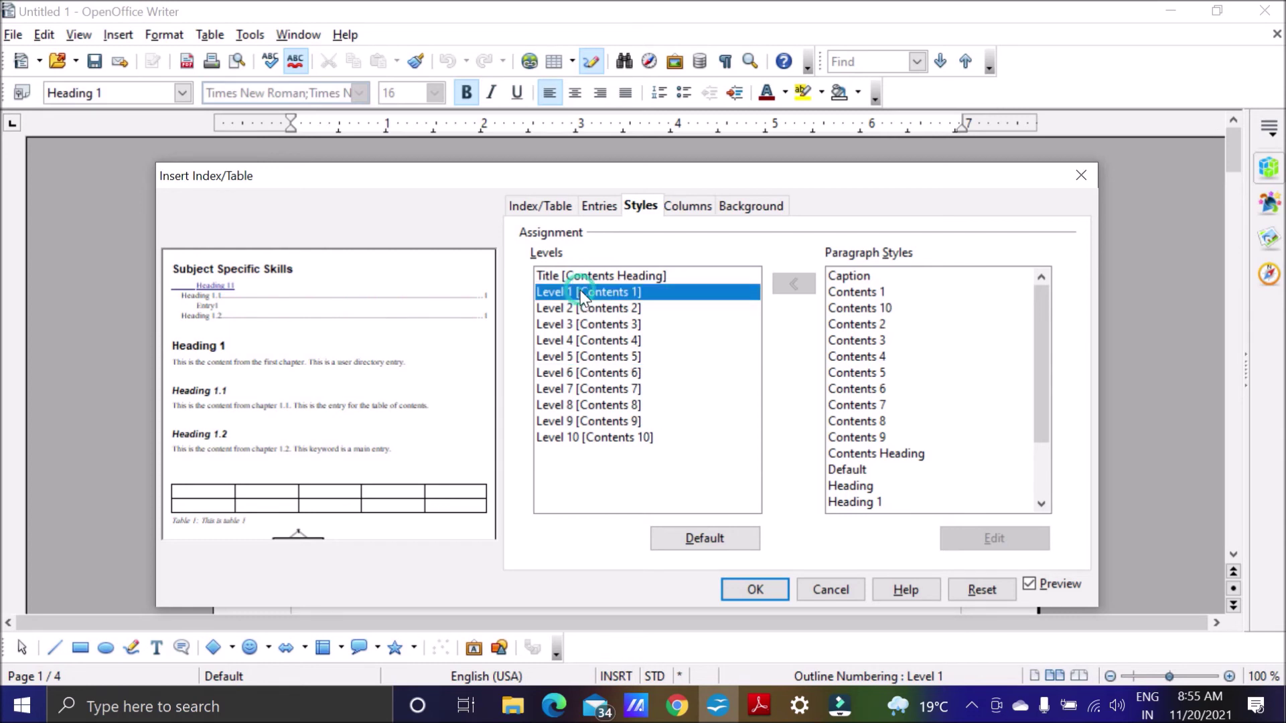
{"action": "left_click", "coordinate": [880, 457]}
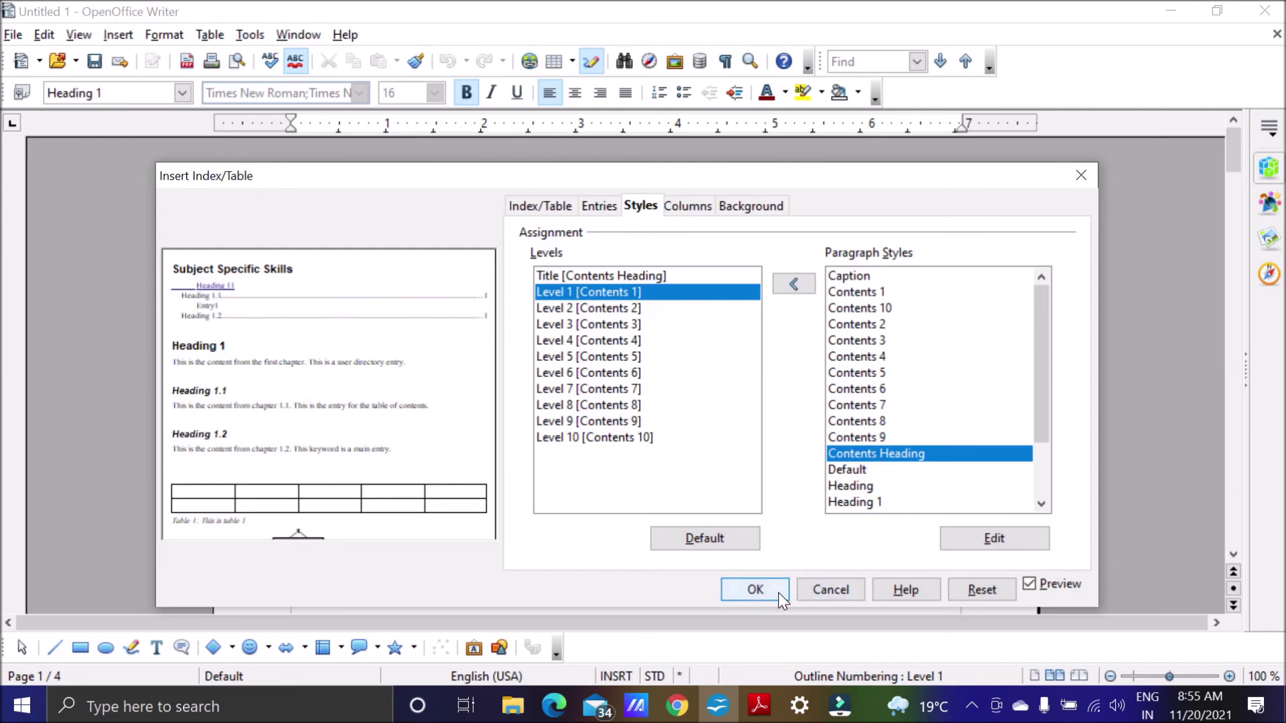
{"action": "left_click", "coordinate": [987, 532]}
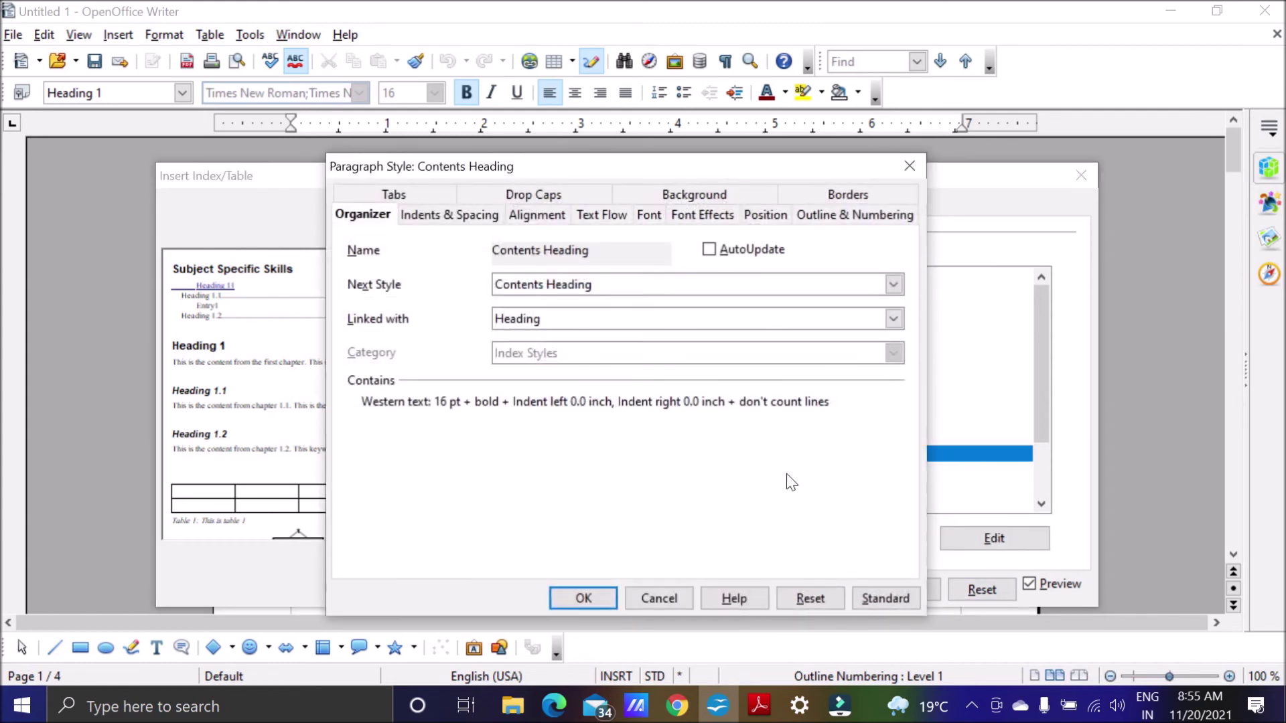
{"action": "left_click", "coordinate": [911, 165]}
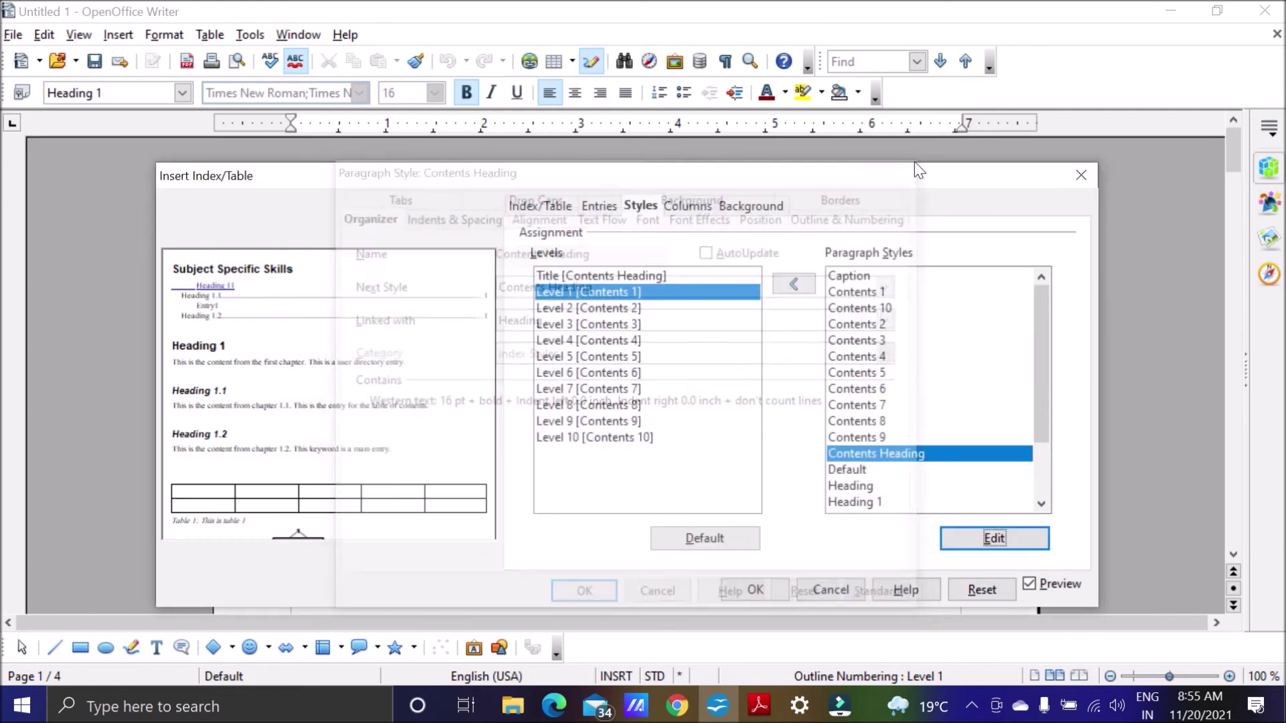
{"action": "left_click", "coordinate": [776, 592]}
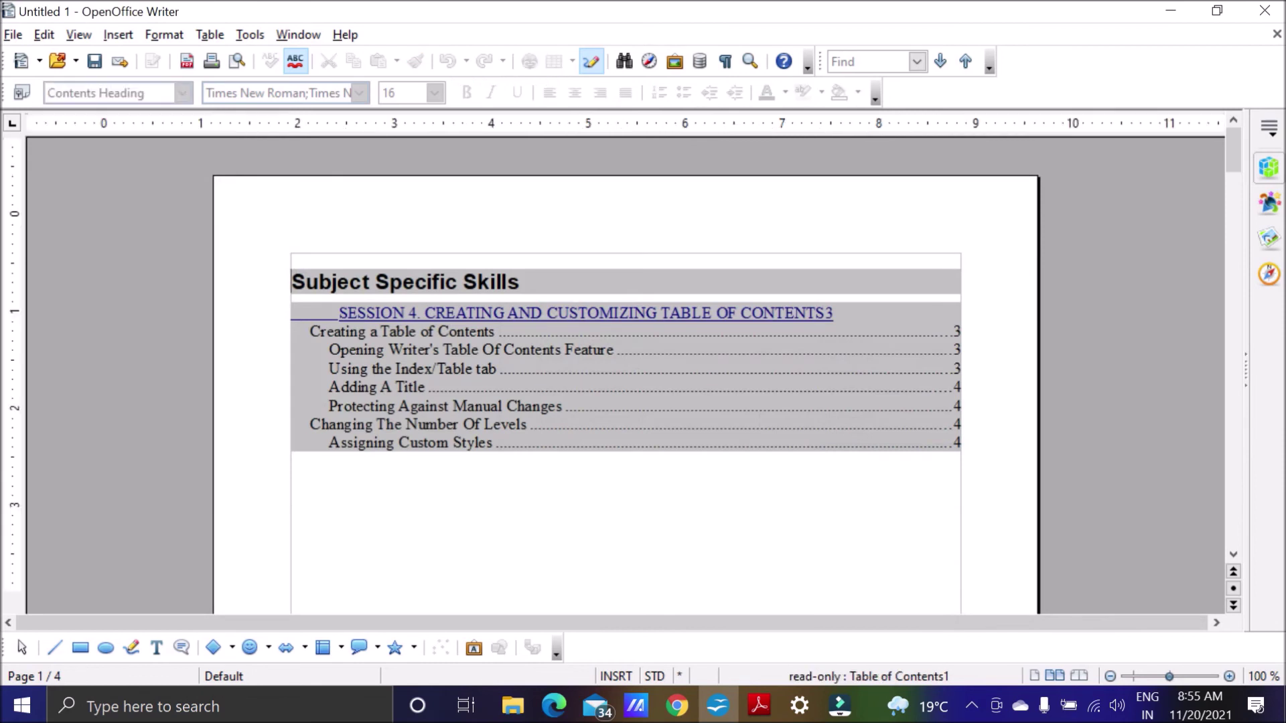
Reopen the table of contents for editing and assign the Default paragraph style to level 1.
{"action": "right_click", "coordinate": [485, 352]}
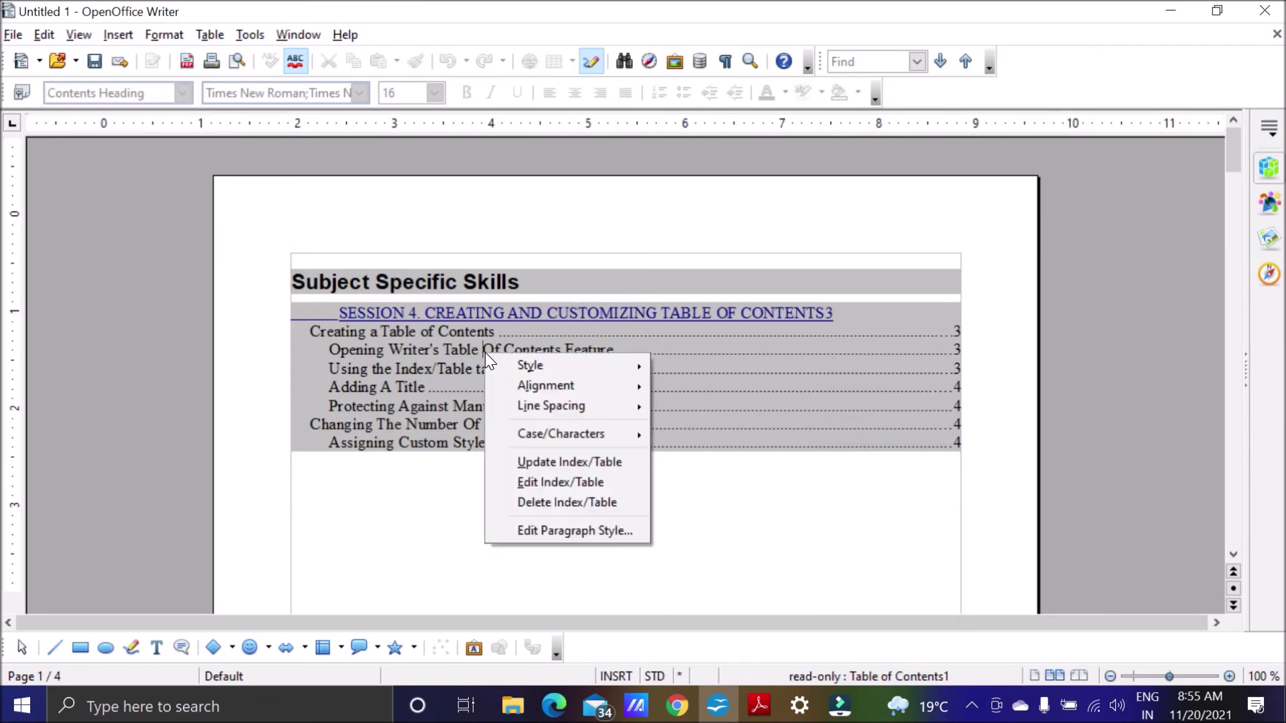
{"action": "left_click", "coordinate": [545, 480]}
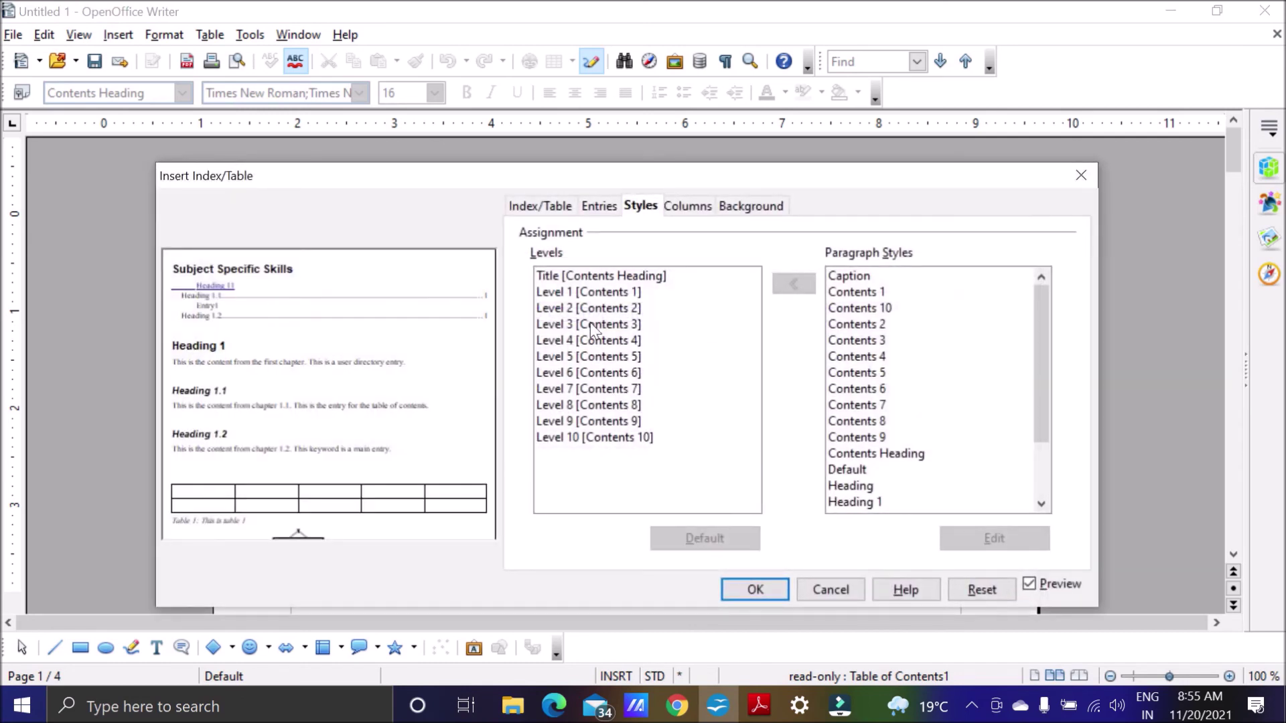
{"action": "left_click", "coordinate": [591, 295]}
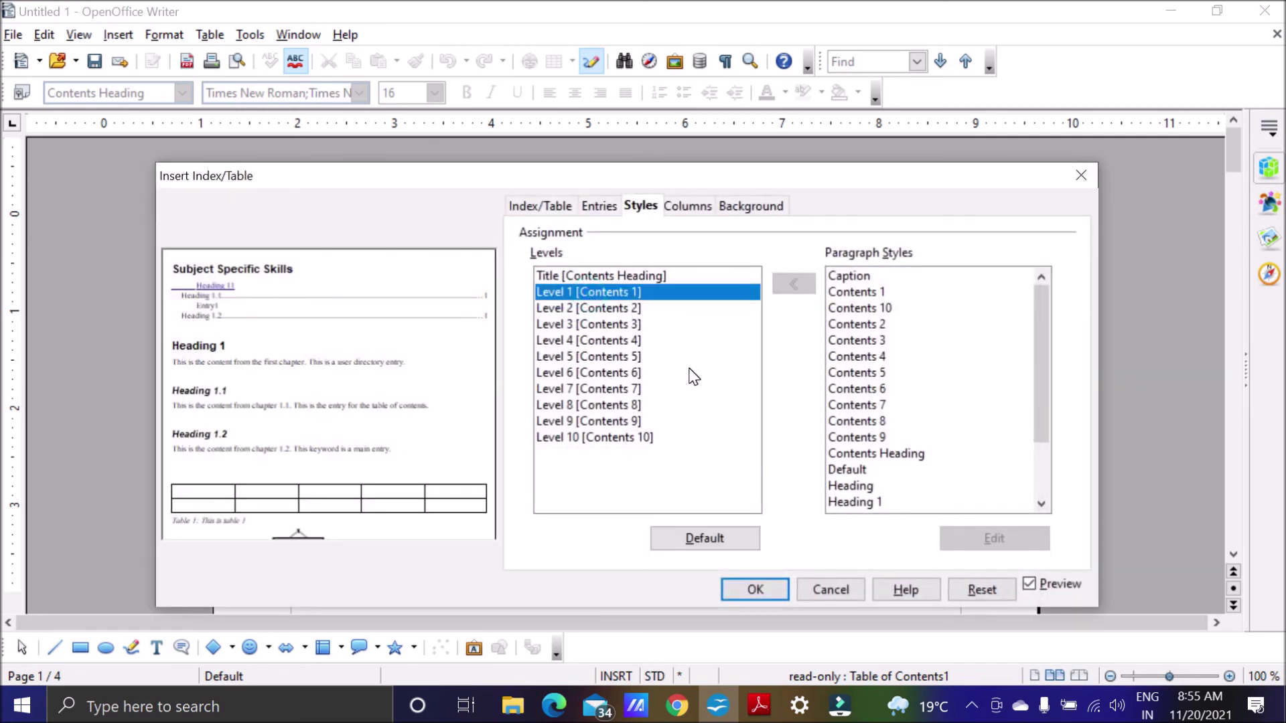
{"action": "left_click", "coordinate": [598, 275]}
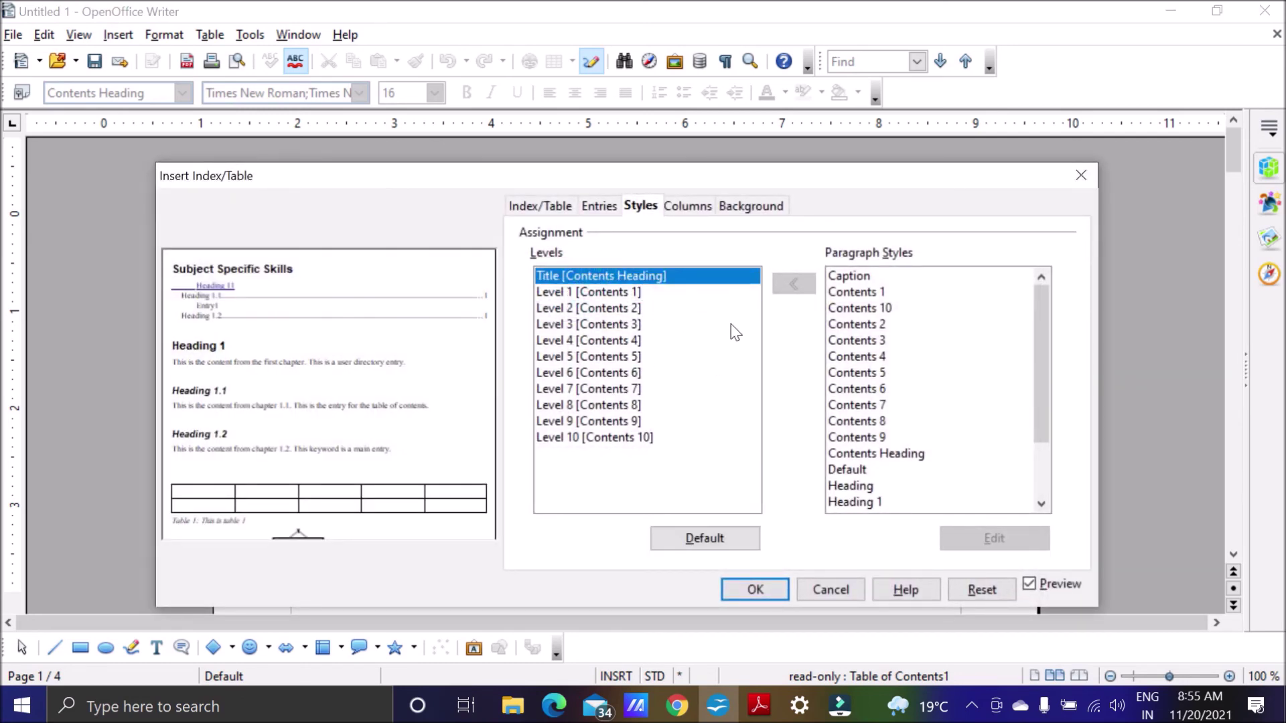
{"action": "left_click", "coordinate": [594, 292]}
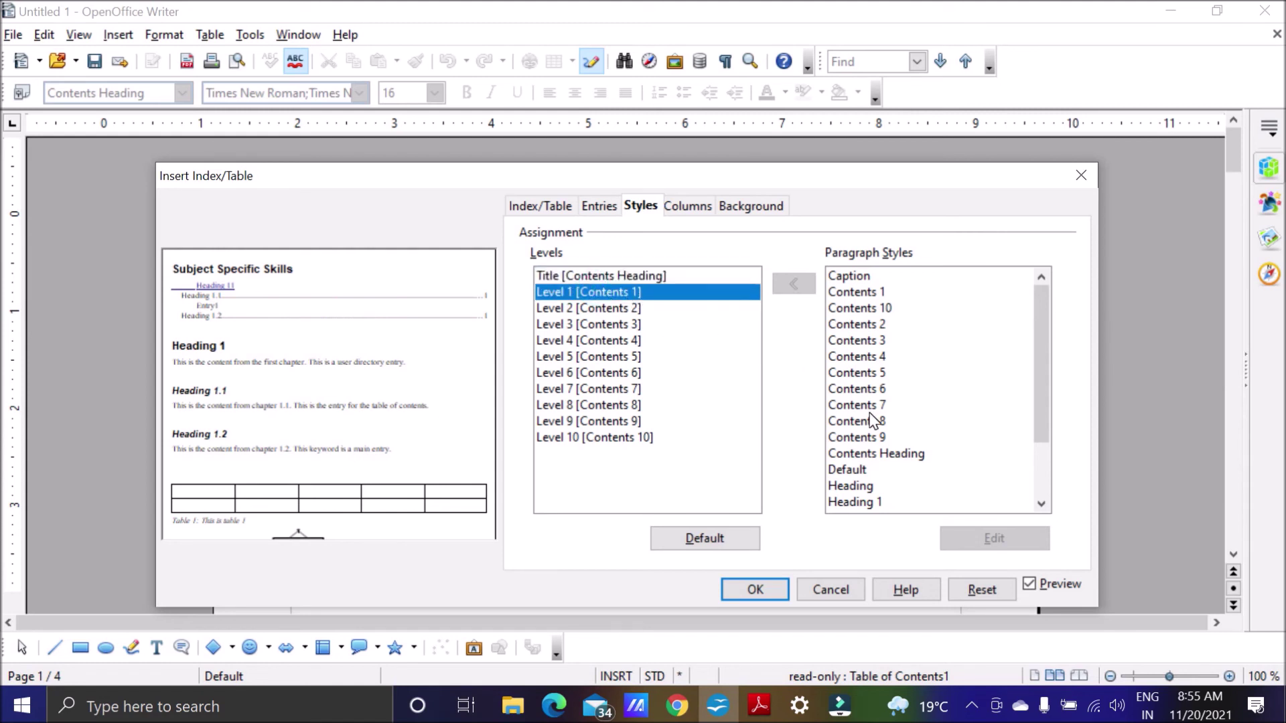
{"action": "left_click", "coordinate": [869, 471]}
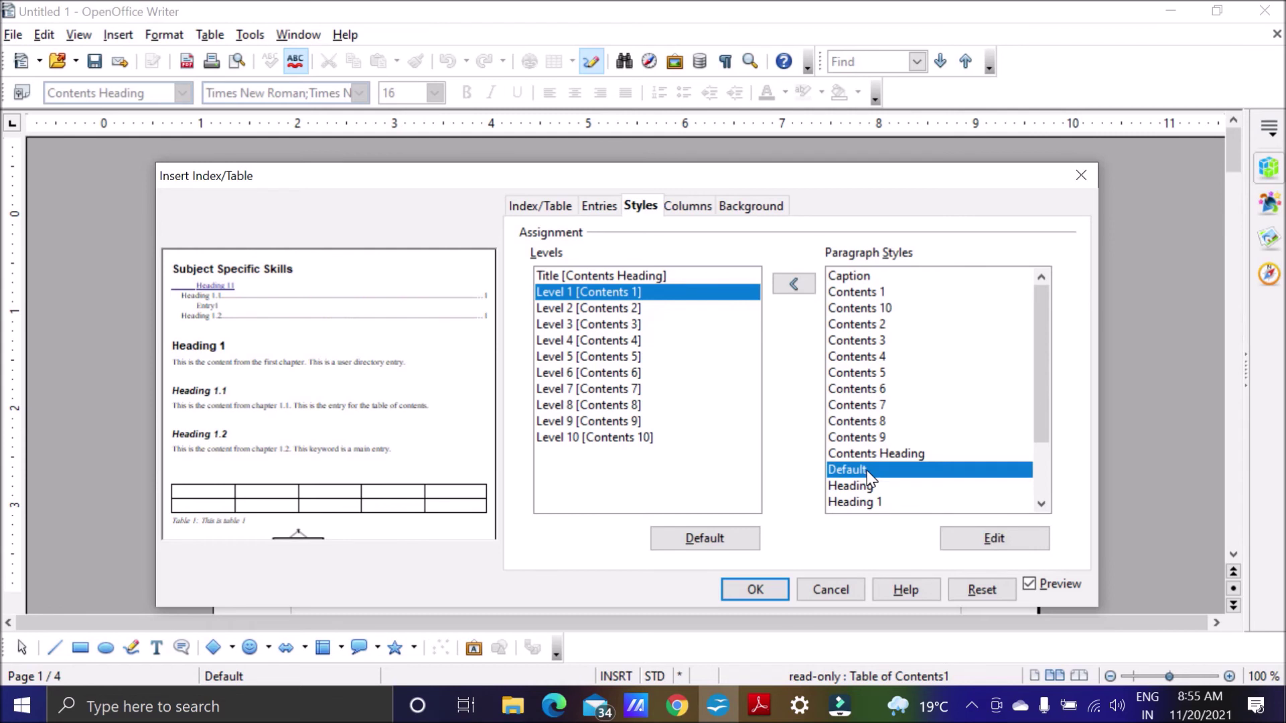
{"action": "left_click", "coordinate": [793, 284]}
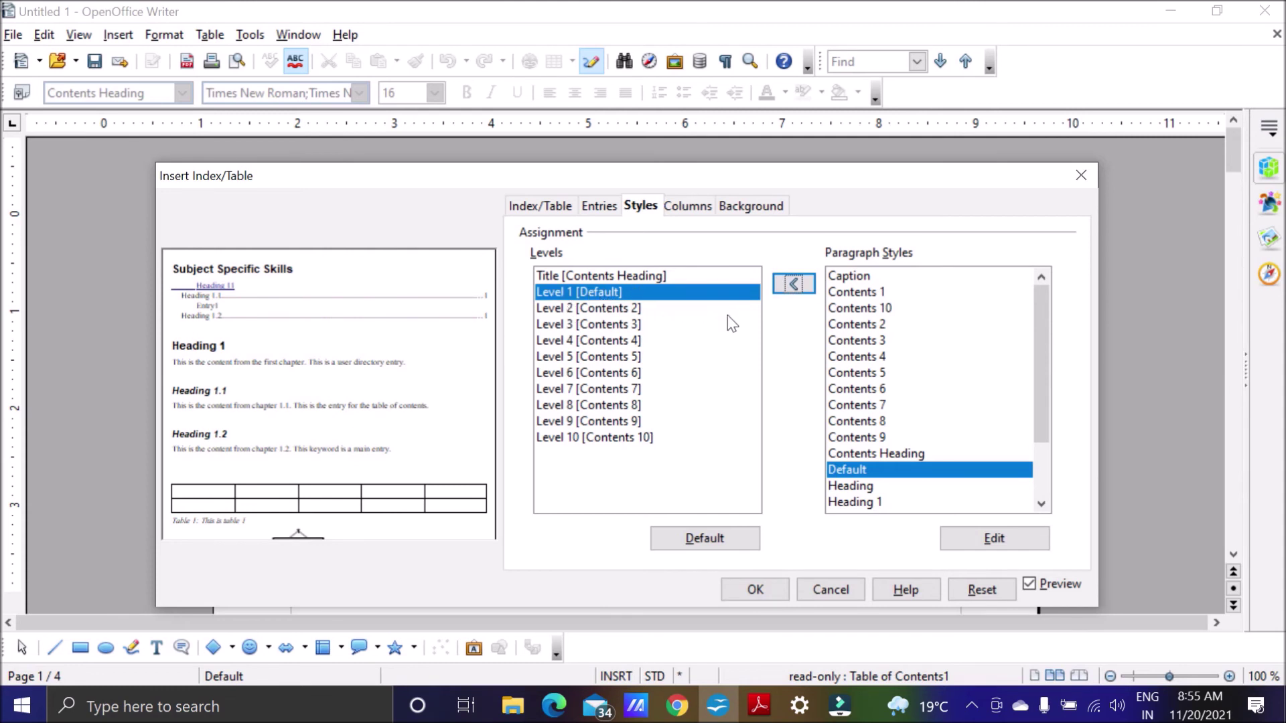
Reassign level 1 to Contents 1, replace that with the Contents Heading paragraph style, and apply it to the table of contents.
{"action": "left_click", "coordinate": [869, 293]}
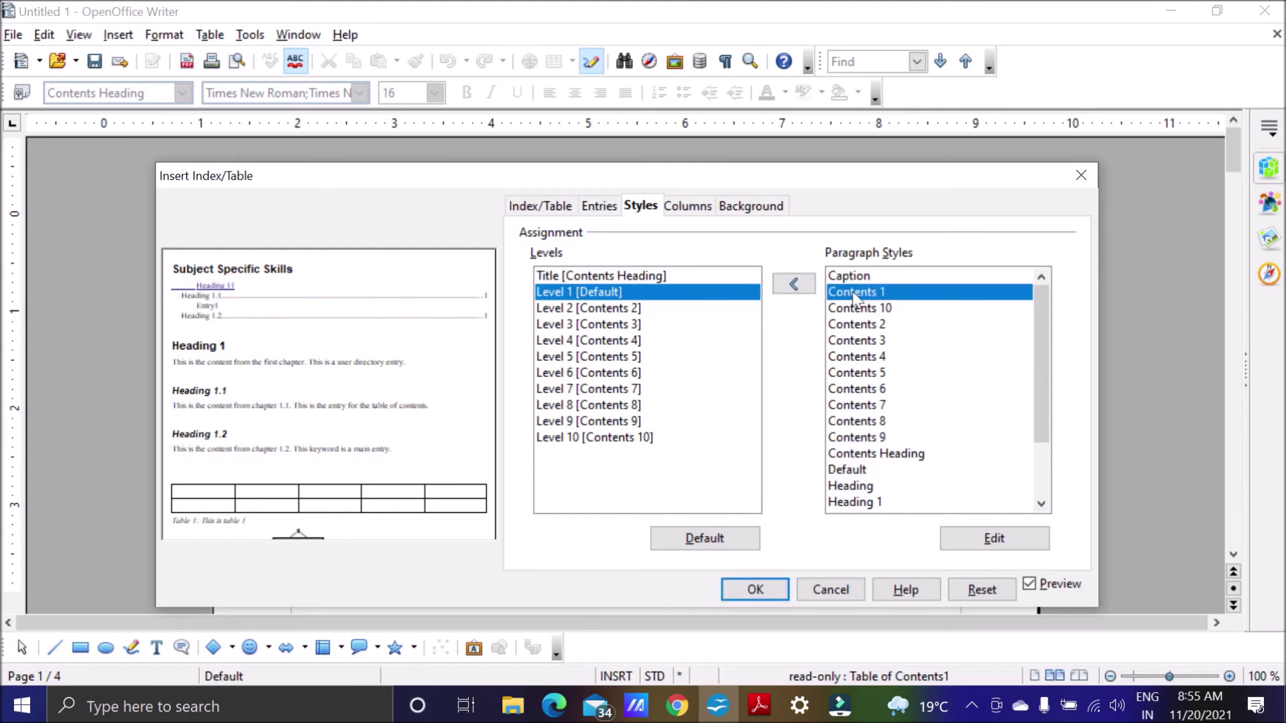
{"action": "left_click", "coordinate": [797, 292]}
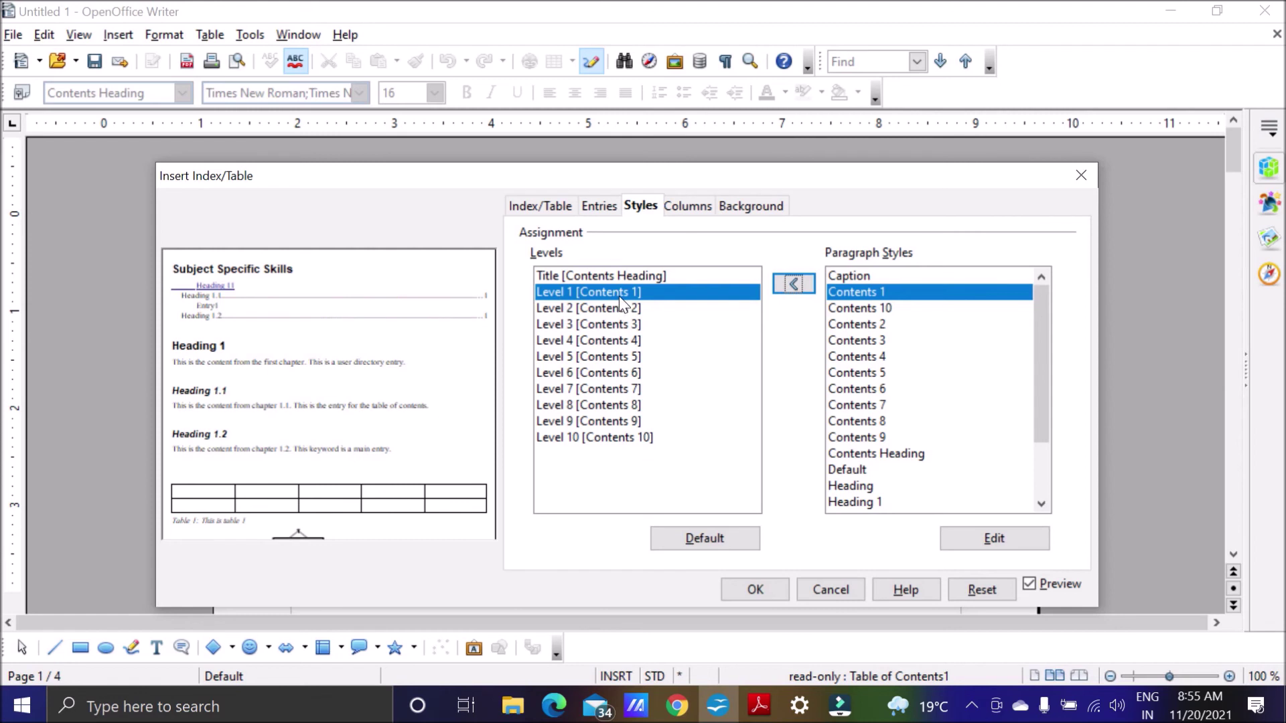
{"action": "left_click", "coordinate": [865, 455]}
{"action": "left_click", "coordinate": [792, 286]}
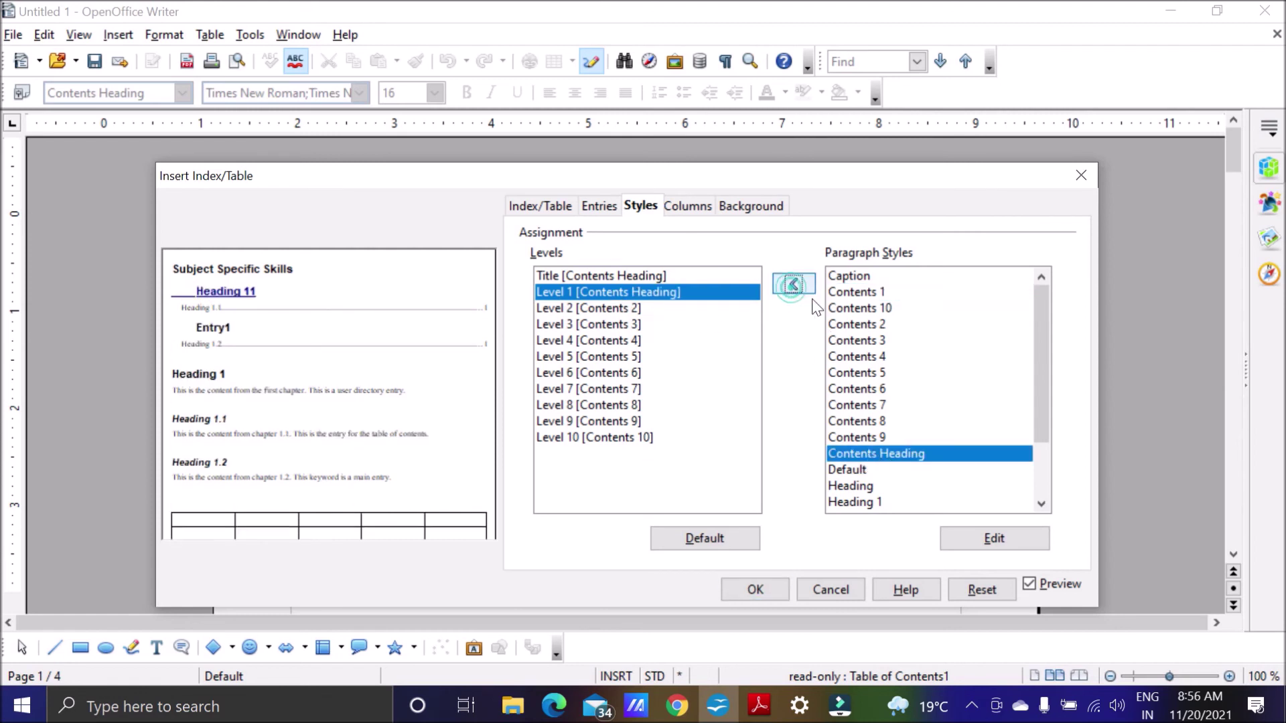
{"action": "left_click", "coordinate": [764, 587]}
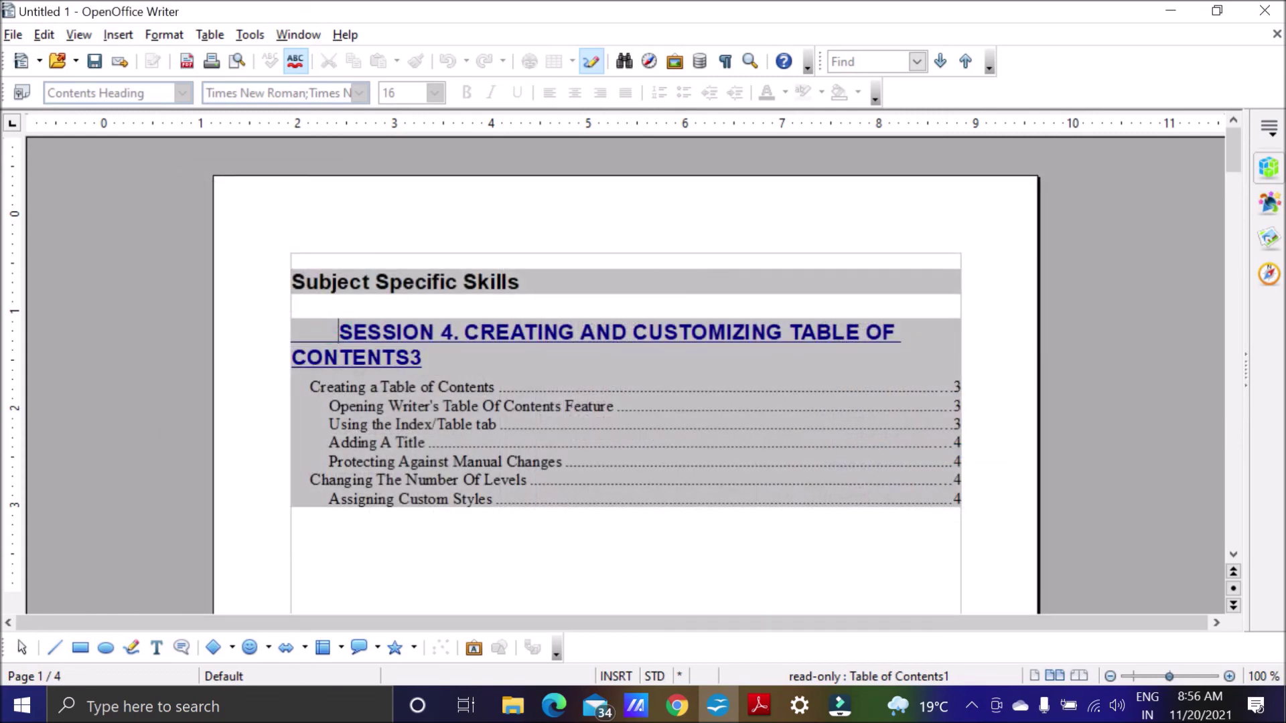
Edit the table of contents again, assign the Contents 1 paragraph style back to level 1, and apply the change.
{"action": "right_click", "coordinate": [589, 443]}
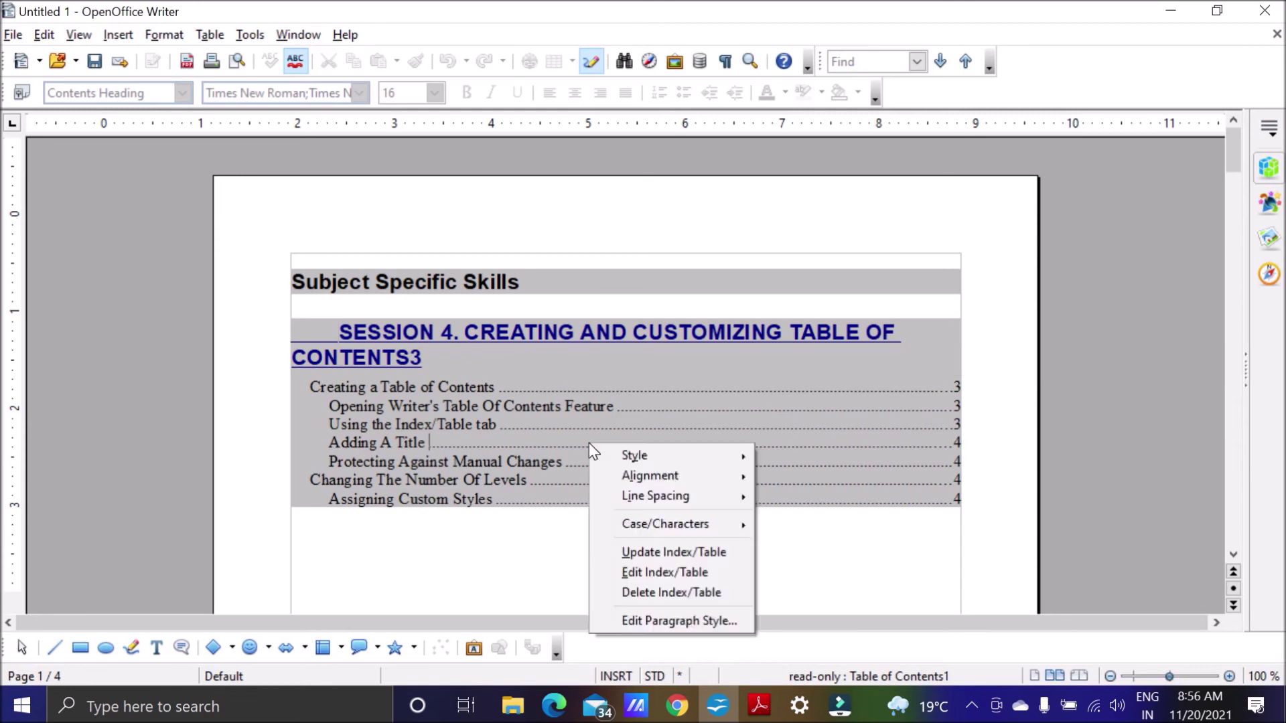
{"action": "left_click", "coordinate": [657, 574]}
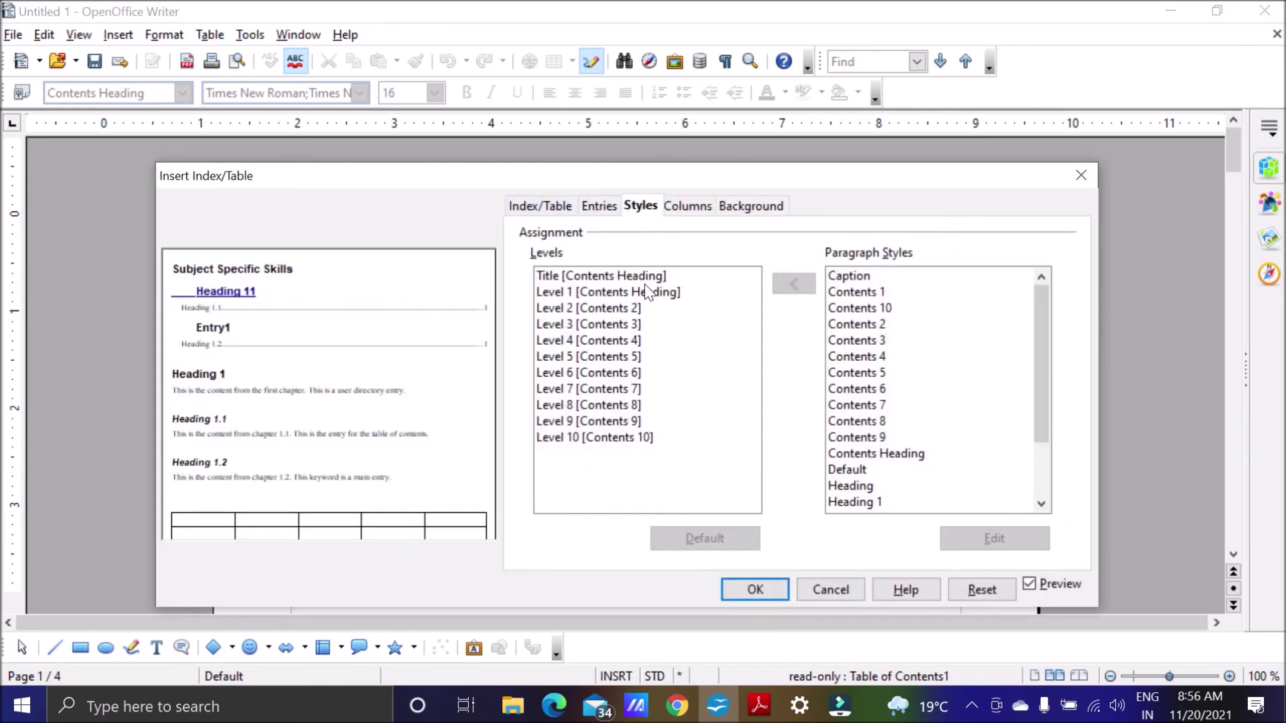
{"action": "left_click", "coordinate": [616, 292]}
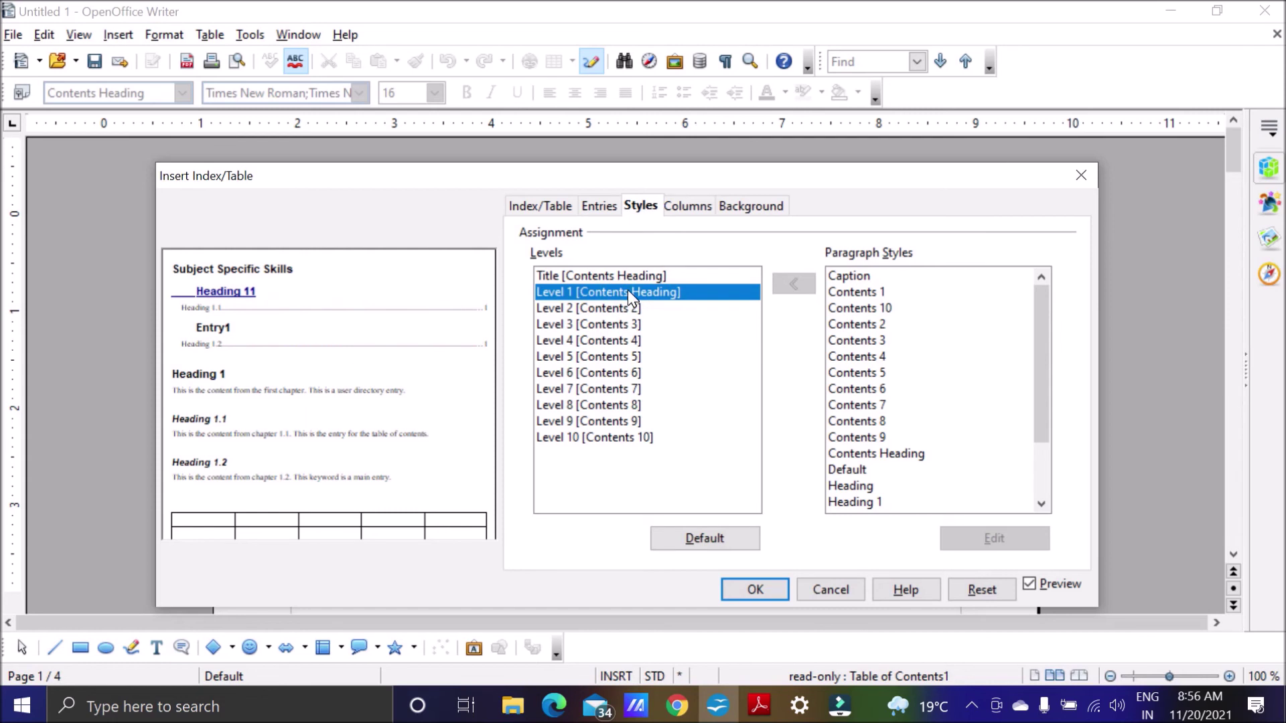
{"action": "left_click", "coordinate": [869, 293]}
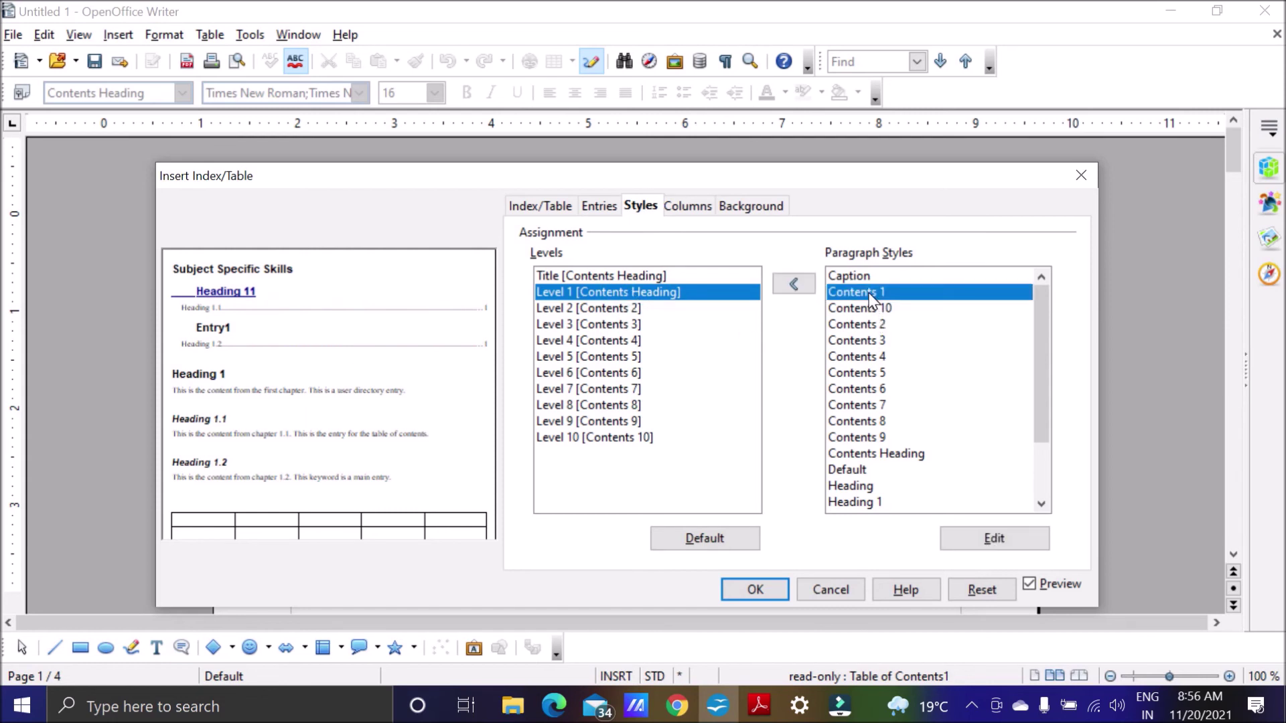
{"action": "left_click", "coordinate": [797, 288]}
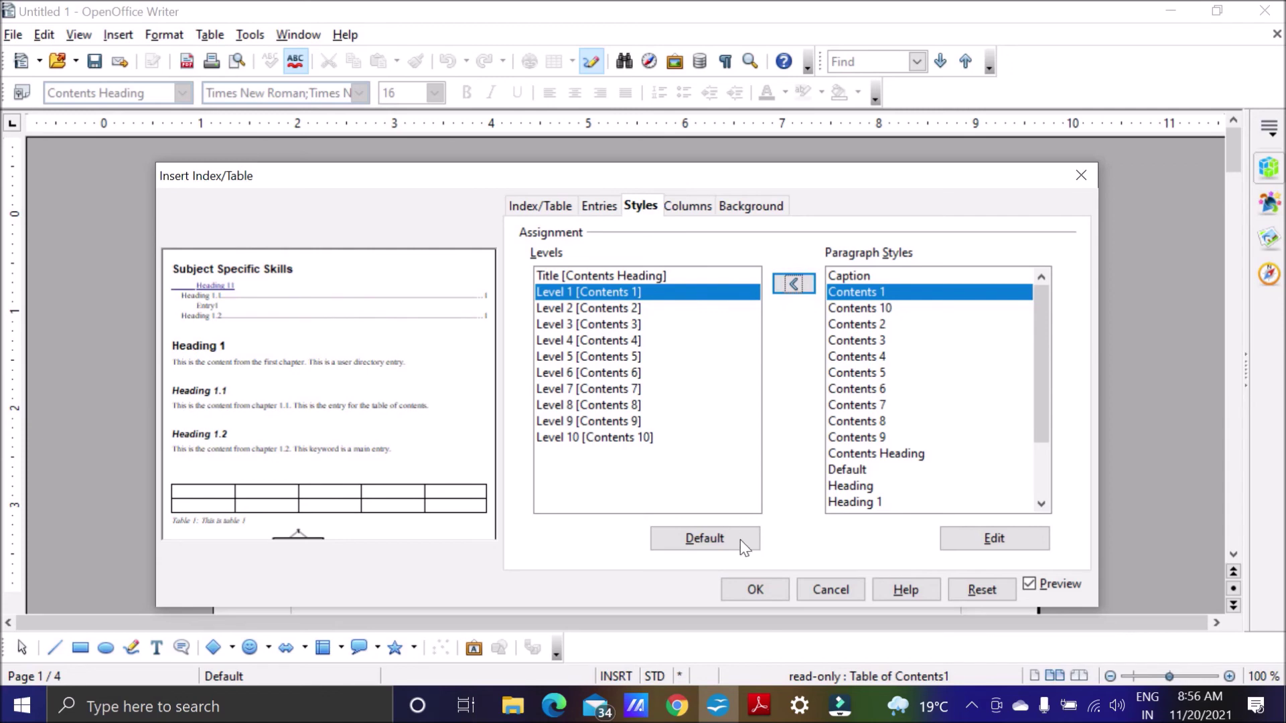
{"action": "left_click", "coordinate": [753, 589]}
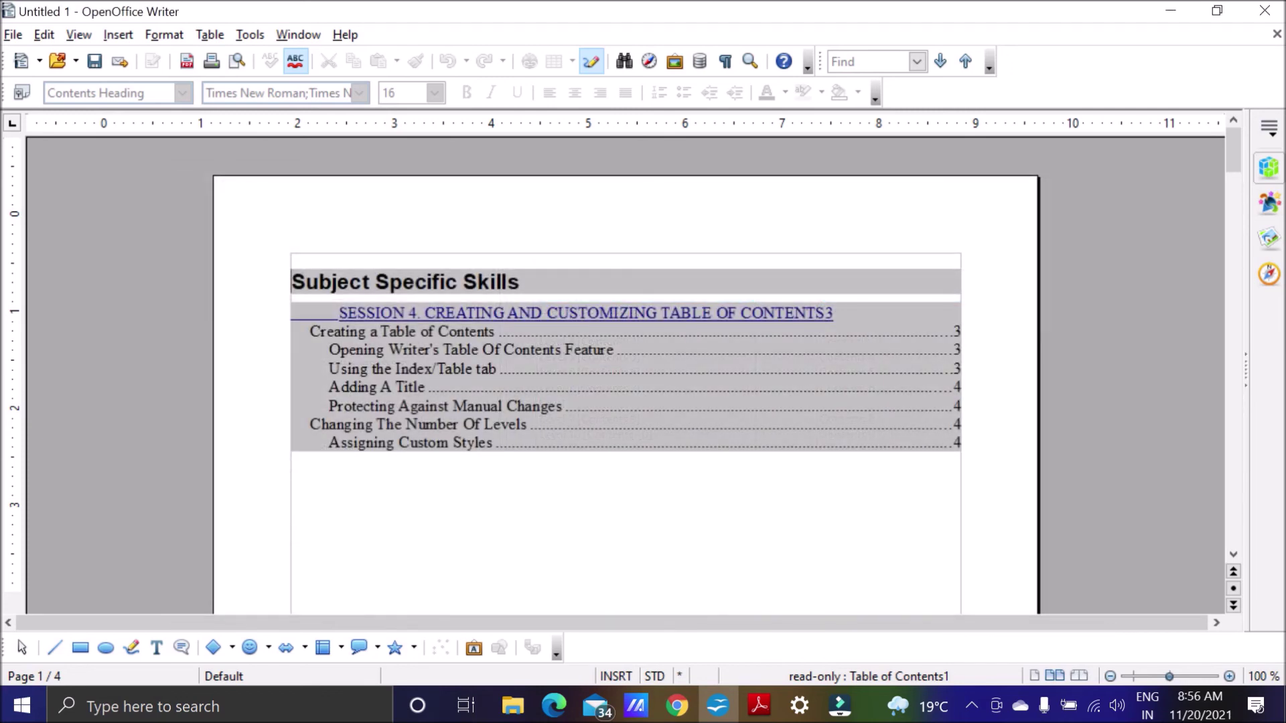
Switch to the textbook PDF in Adobe Reader and read on to the Using The Background Tab and Adding Color sections.
{"action": "left_click", "coordinate": [760, 706]}
{"action": "scroll", "coordinate": [667, 489], "scroll_direction": "down", "scroll_amount": 4}
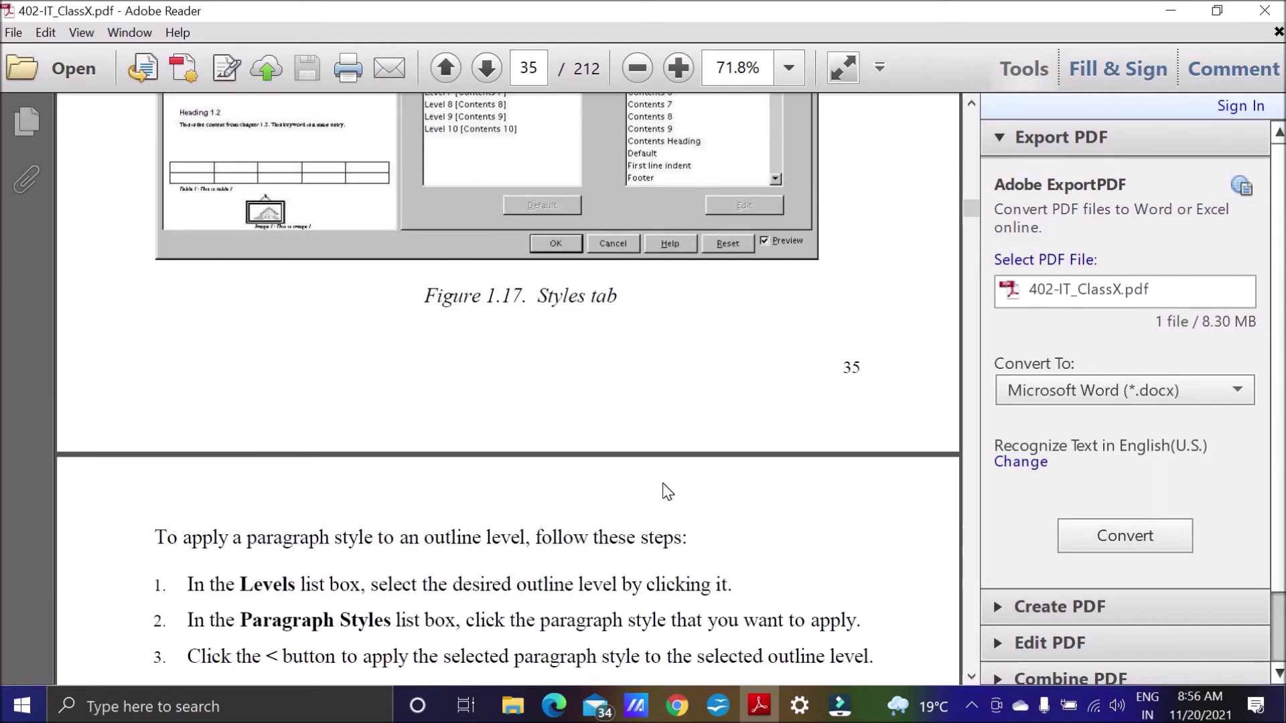
{"action": "scroll", "coordinate": [666, 491], "scroll_direction": "down", "scroll_amount": 6}
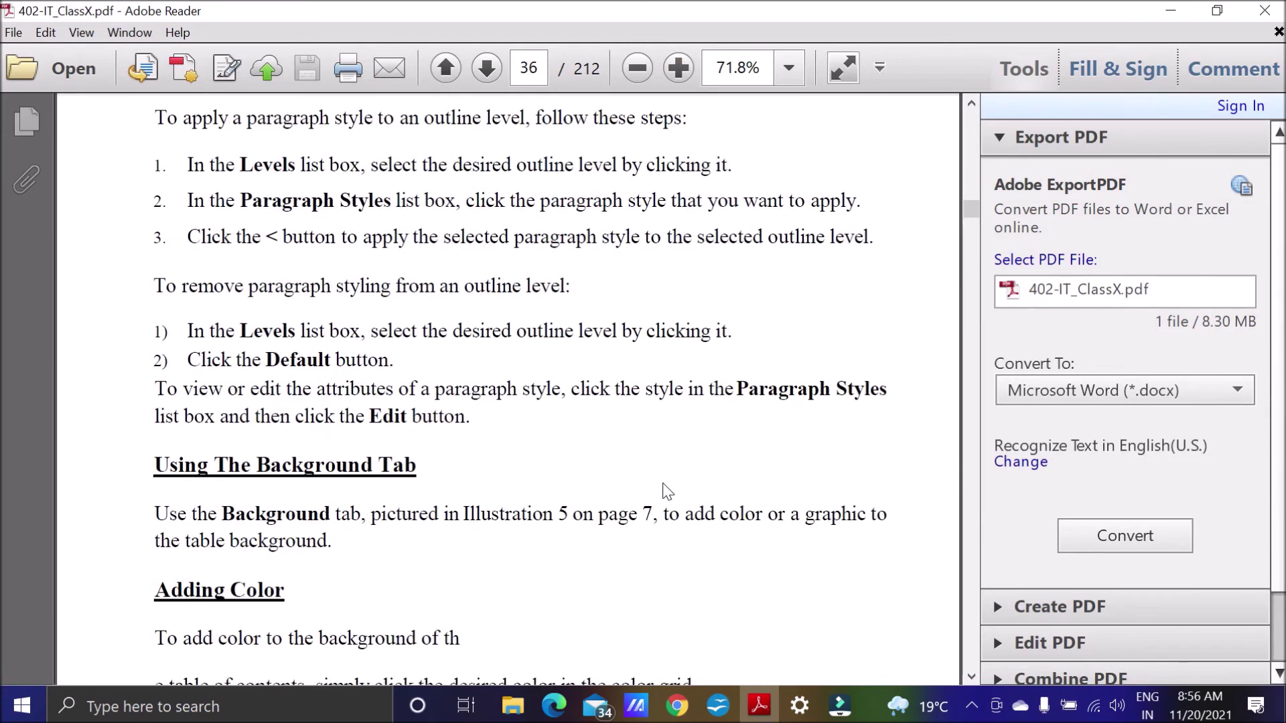
{"action": "scroll", "coordinate": [666, 491], "scroll_direction": "down", "scroll_amount": 5}
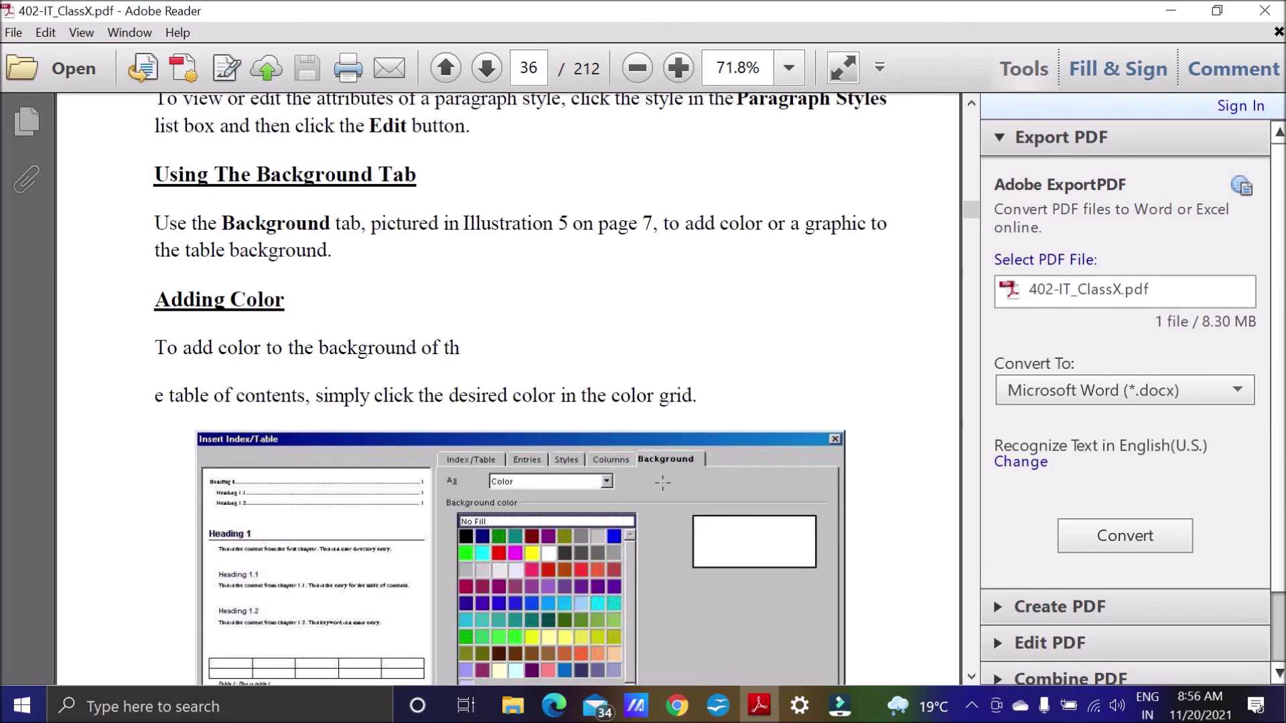
{"action": "scroll", "coordinate": [662, 482], "scroll_direction": "down", "scroll_amount": 1}
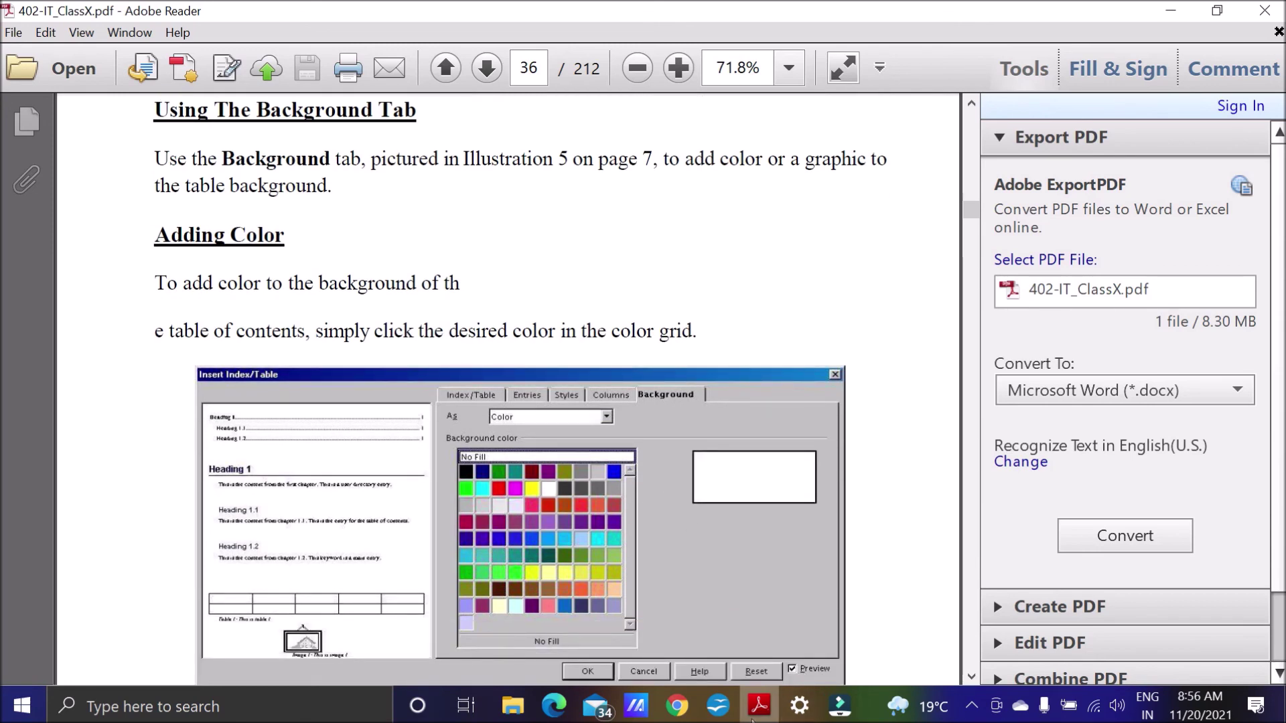
Return to OpenOffice Writer, edit the table of contents and apply the Yellow 2 background color to it.
{"action": "left_click", "coordinate": [717, 713]}
{"action": "right_click", "coordinate": [573, 341]}
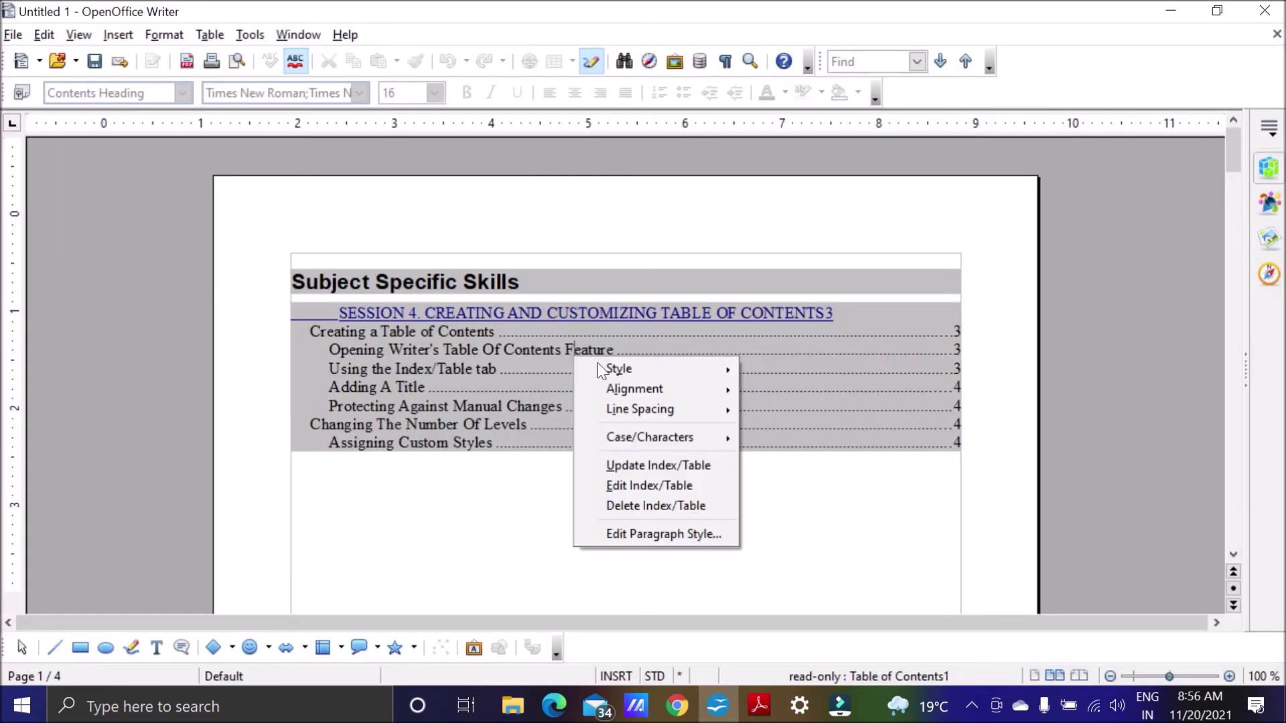
{"action": "left_click", "coordinate": [648, 484]}
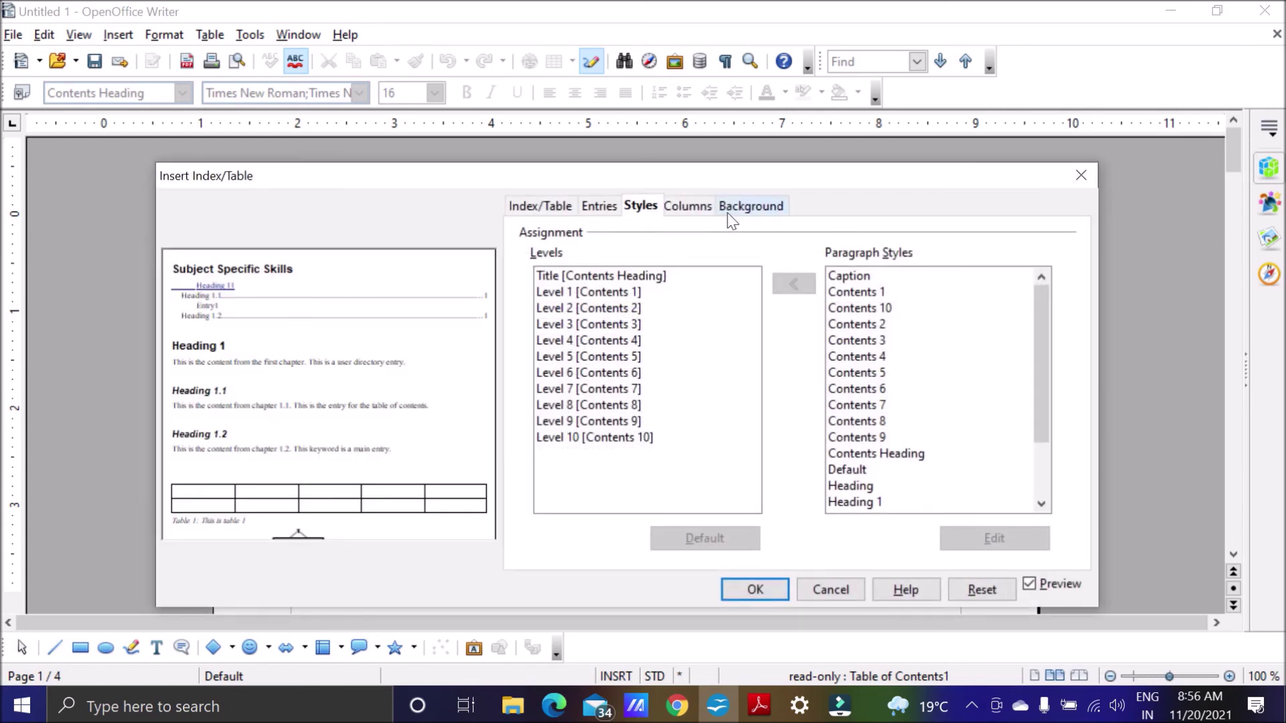
{"action": "left_click", "coordinate": [737, 206]}
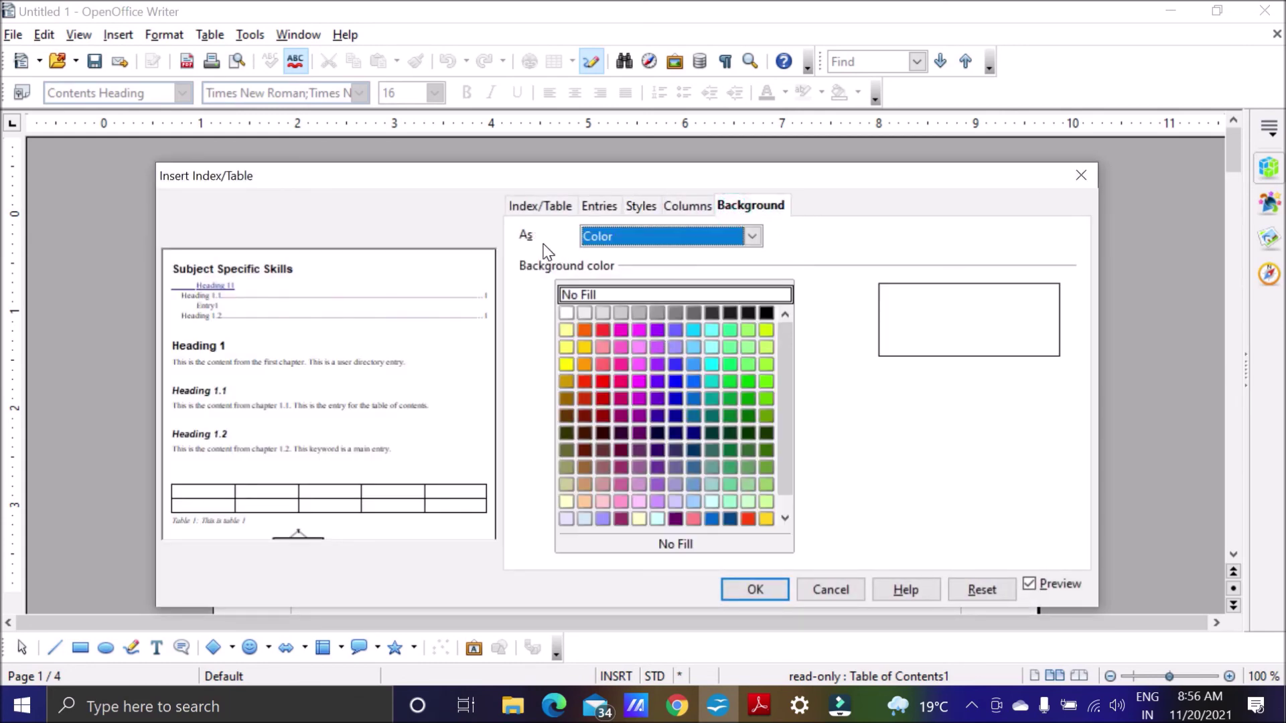
{"action": "left_click", "coordinate": [567, 365]}
{"action": "left_click", "coordinate": [770, 592]}
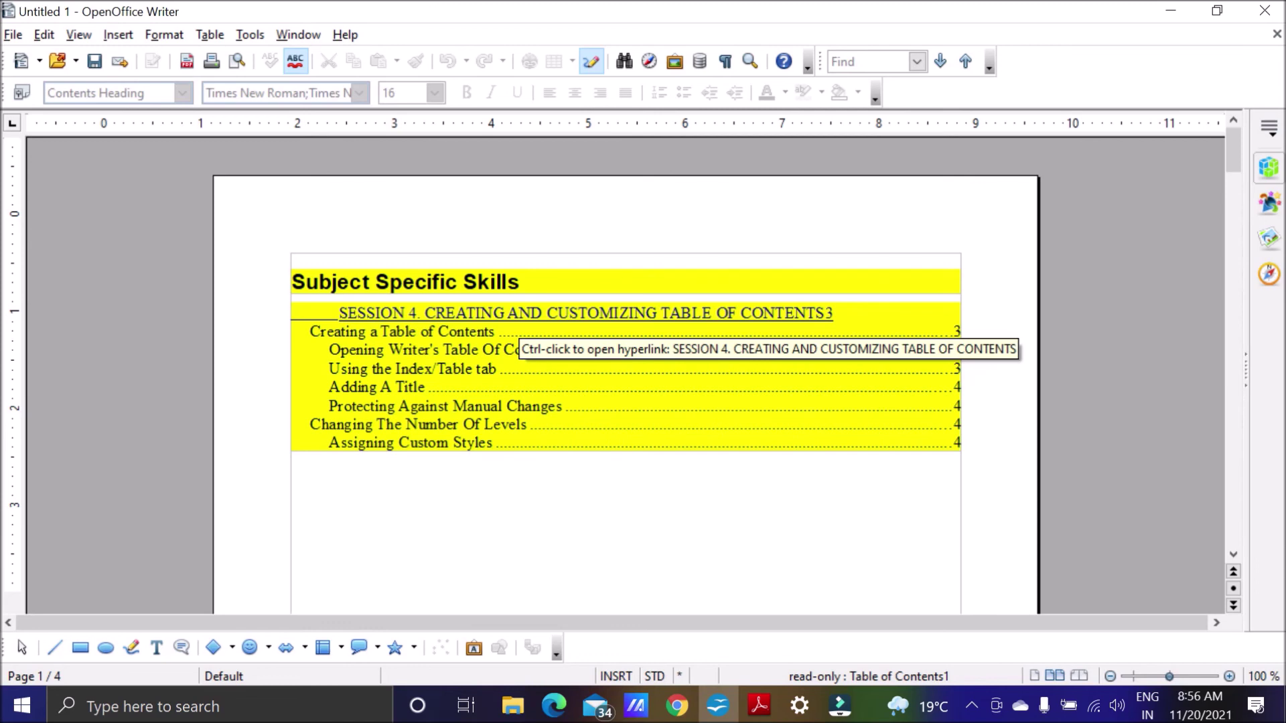
Switch back to the textbook PDF, find the Adding A Graphic section on page 37 and highlight its heading.
{"action": "left_click", "coordinate": [759, 705]}
{"action": "scroll", "coordinate": [520, 393], "scroll_direction": "down", "scroll_amount": 1}
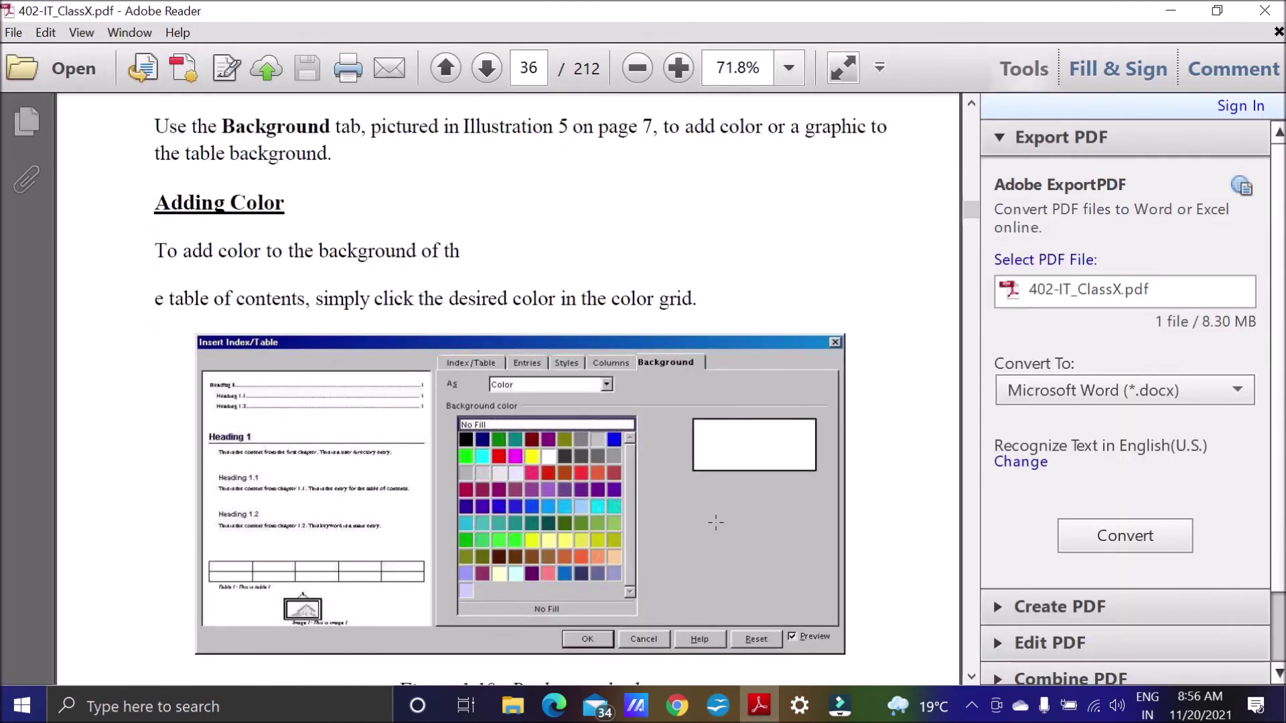
{"action": "scroll", "coordinate": [716, 523], "scroll_direction": "down", "scroll_amount": 15}
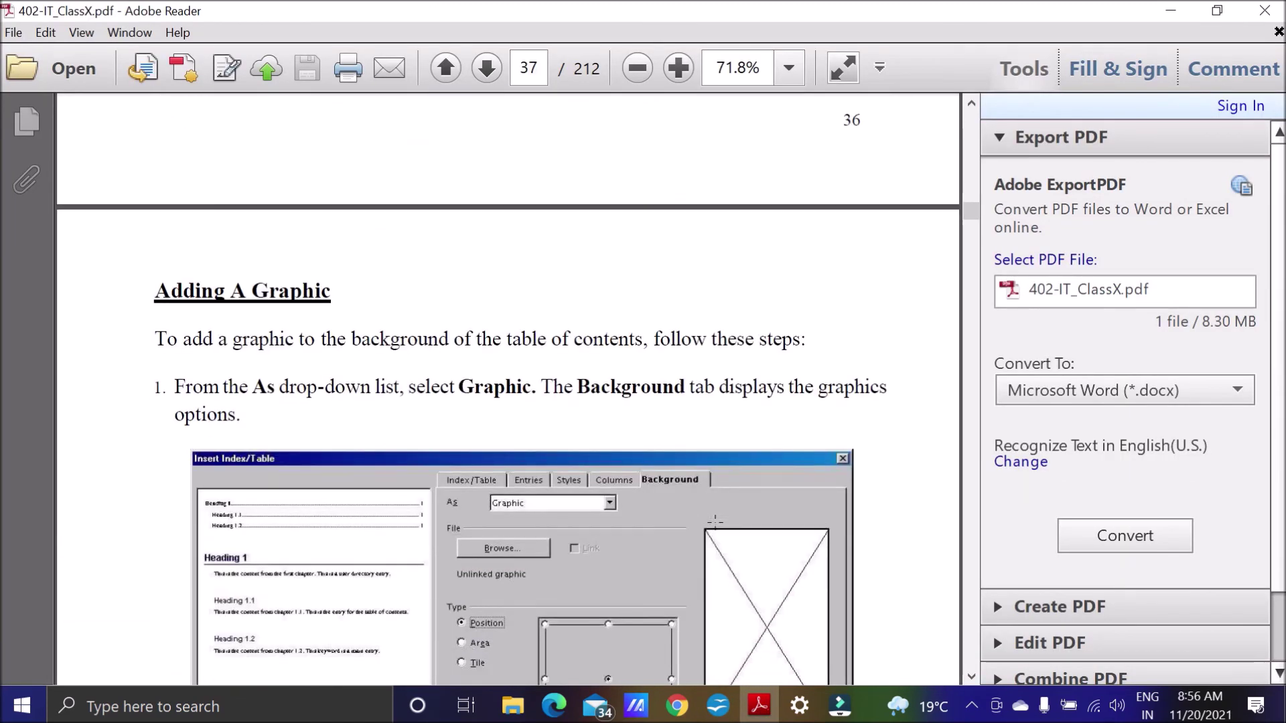
{"action": "scroll", "coordinate": [715, 523], "scroll_direction": "down", "scroll_amount": 4}
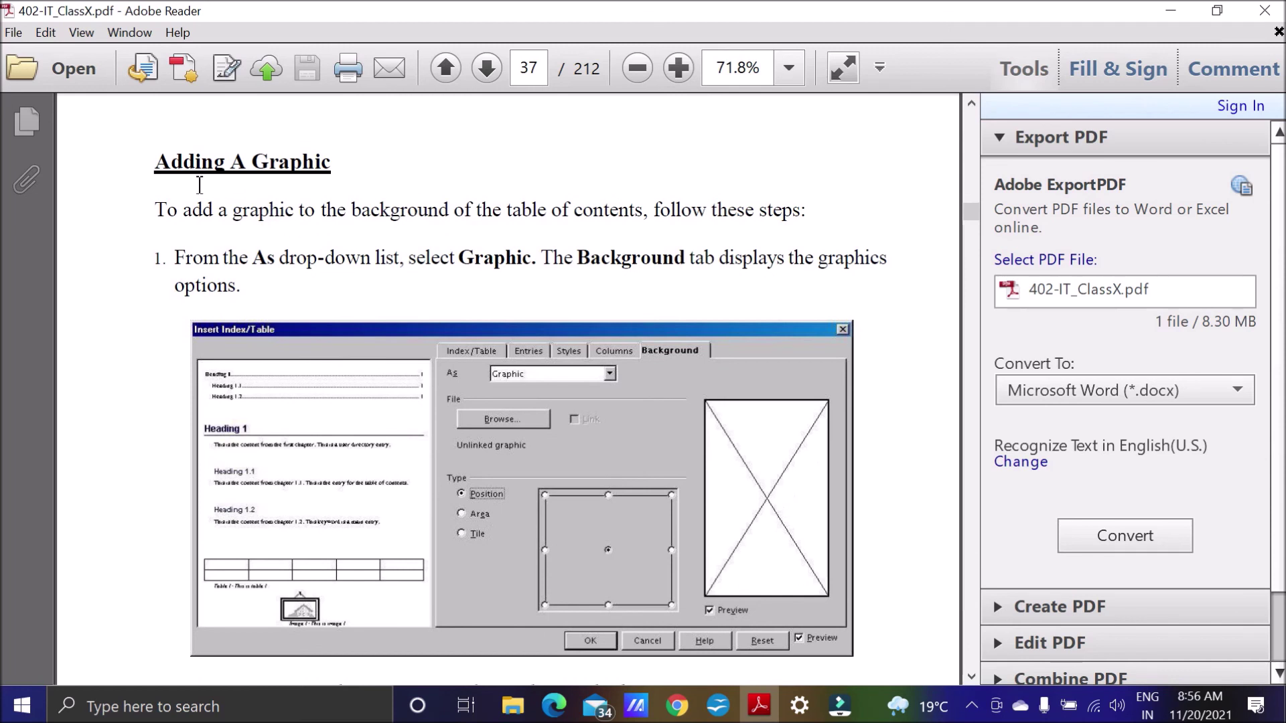
{"action": "left_click_drag", "start_coordinate": [154, 163], "coordinate": [317, 162]}
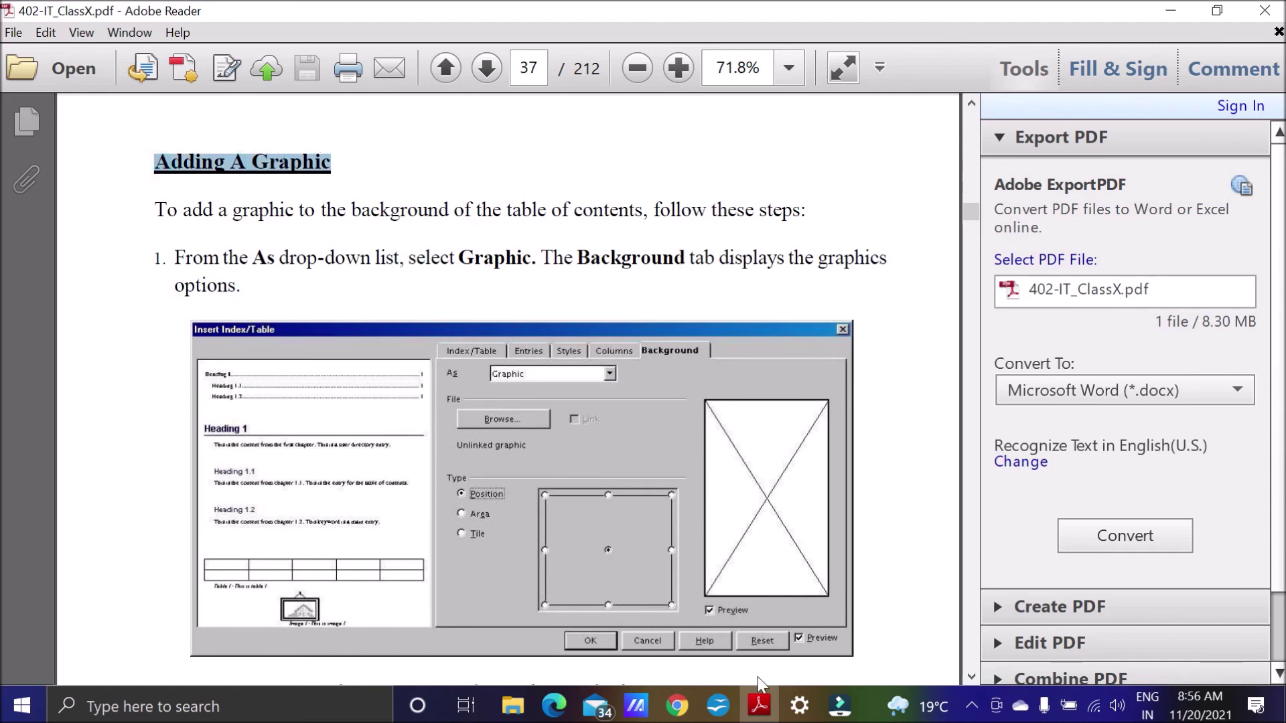
Back in OpenOffice Writer, change the table of contents background to a graphic, using the Nazareth Logo image file.
{"action": "left_click", "coordinate": [718, 706]}
{"action": "right_click", "coordinate": [655, 389]}
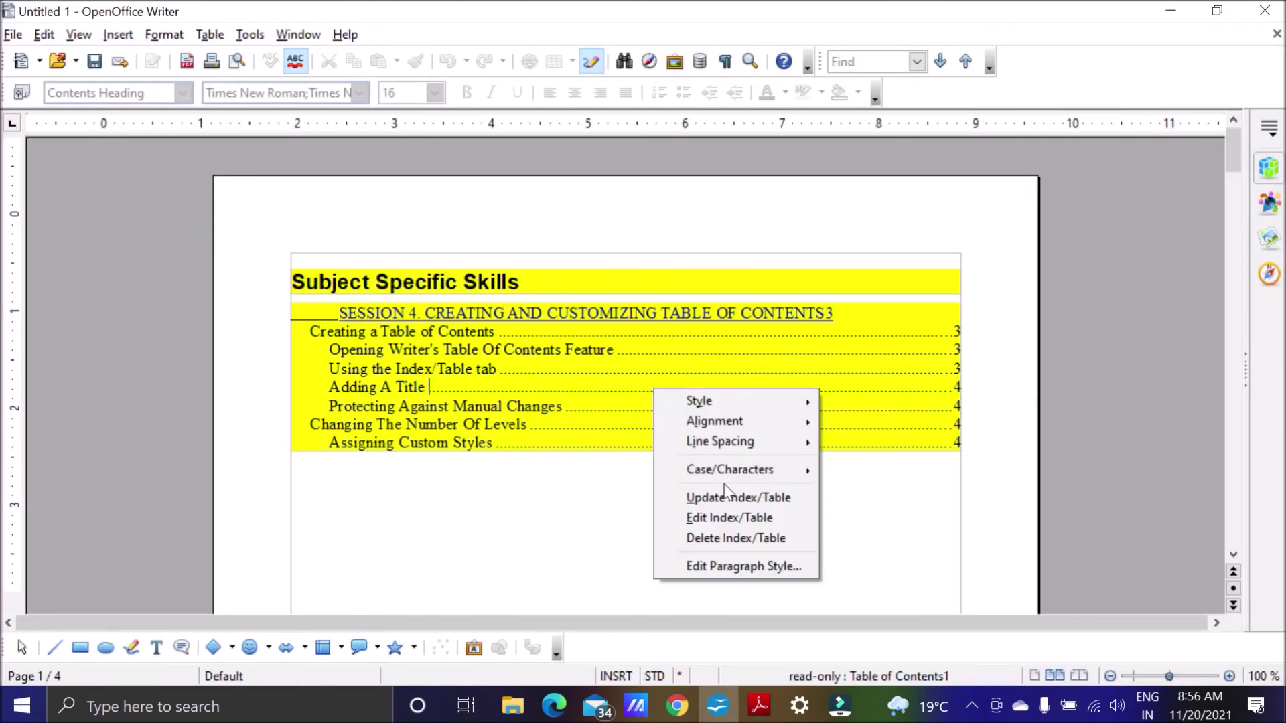
{"action": "left_click", "coordinate": [723, 519]}
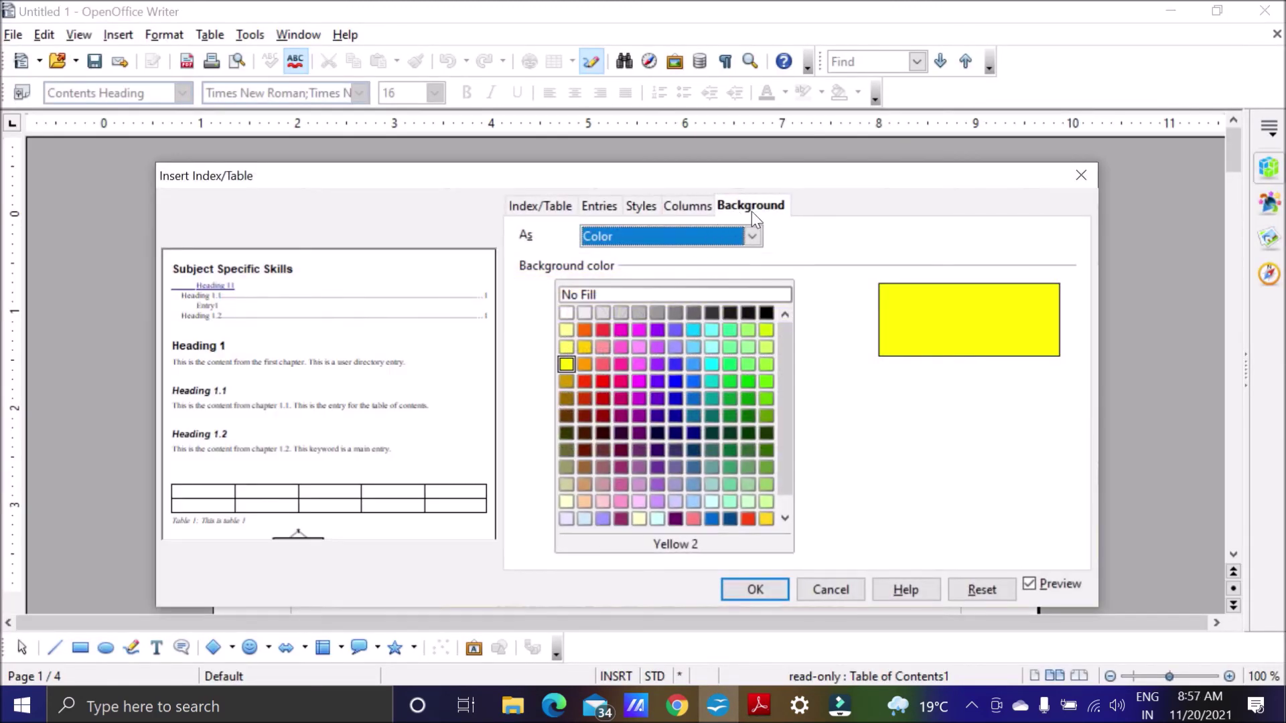
{"action": "left_click", "coordinate": [753, 236]}
{"action": "left_click", "coordinate": [622, 275]}
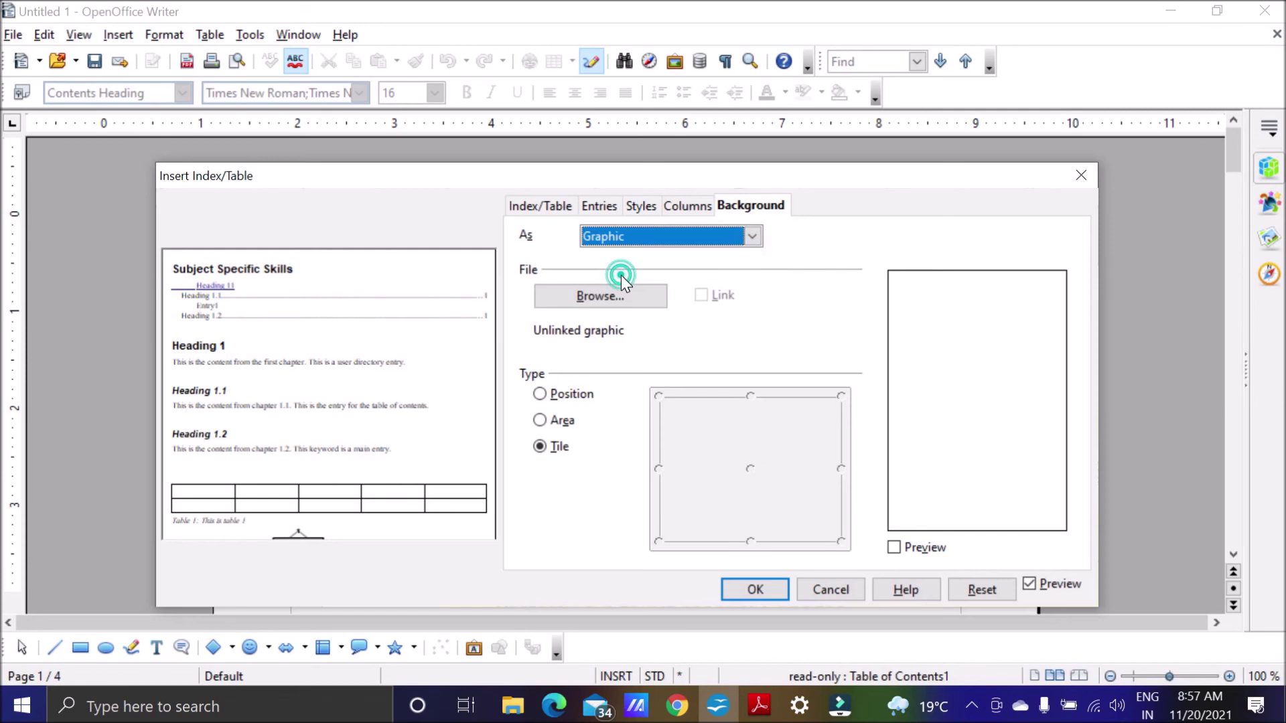
{"action": "left_click", "coordinate": [597, 300]}
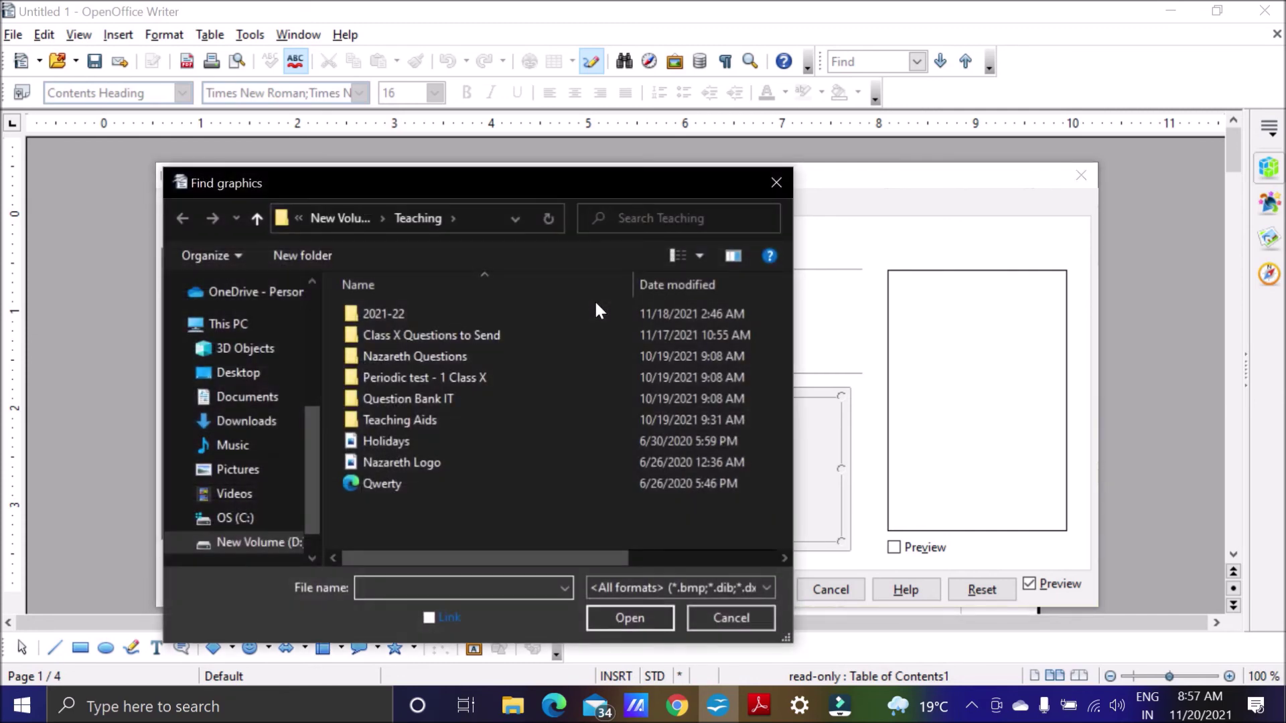
{"action": "left_click", "coordinate": [435, 461]}
{"action": "left_click", "coordinate": [644, 624]}
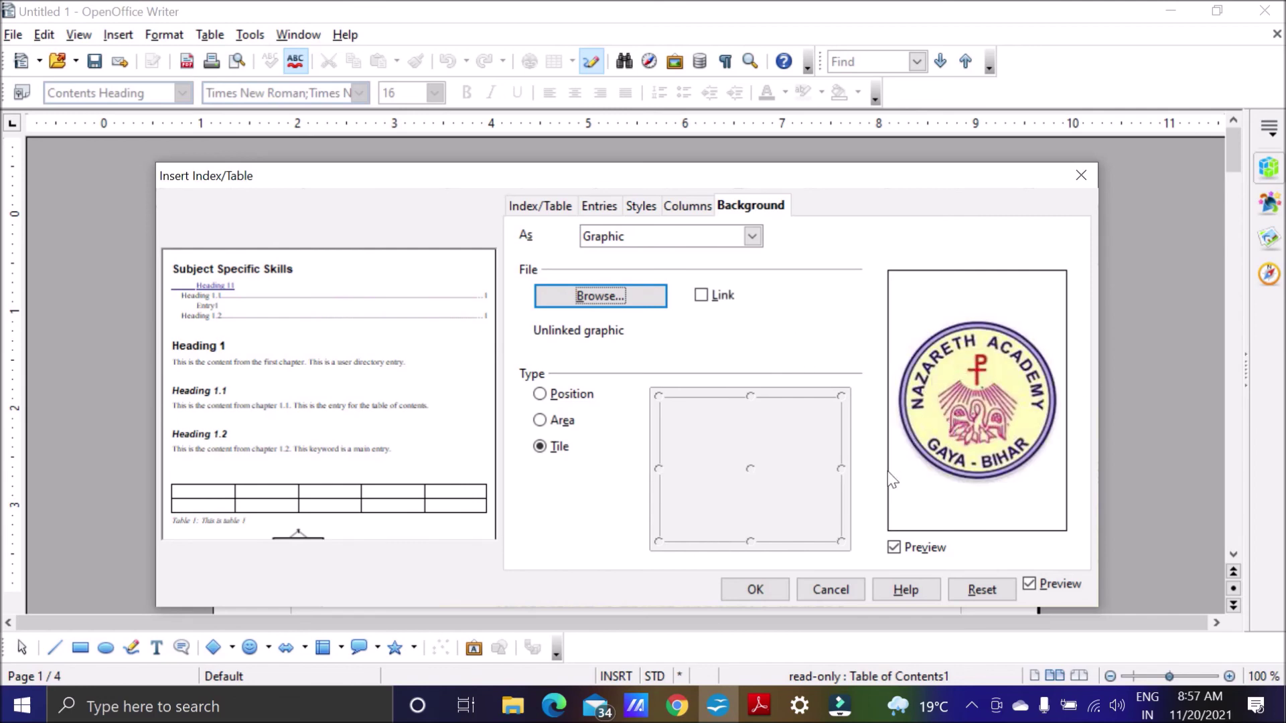
{"action": "left_click", "coordinate": [756, 590]}
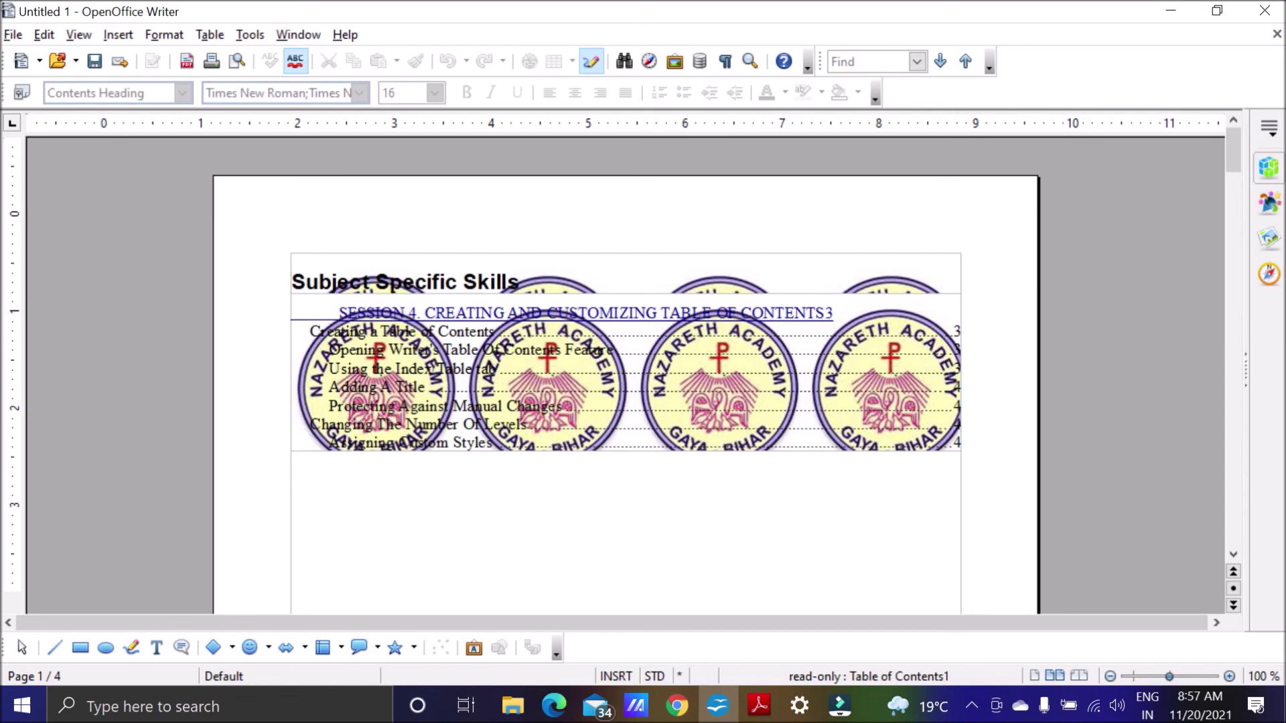
Edit the table of contents again and replace its background graphic with the Holidays image file.
{"action": "right_click", "coordinate": [576, 412]}
{"action": "left_click", "coordinate": [654, 525]}
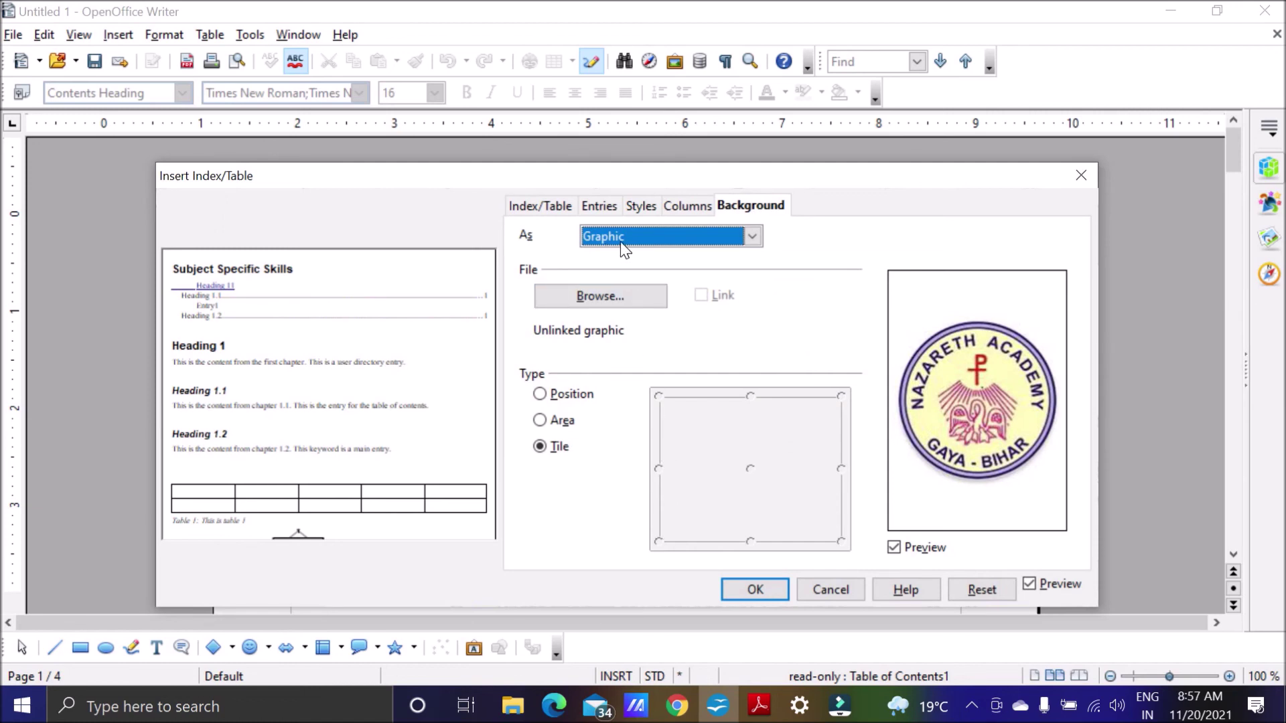
{"action": "left_click", "coordinate": [600, 302]}
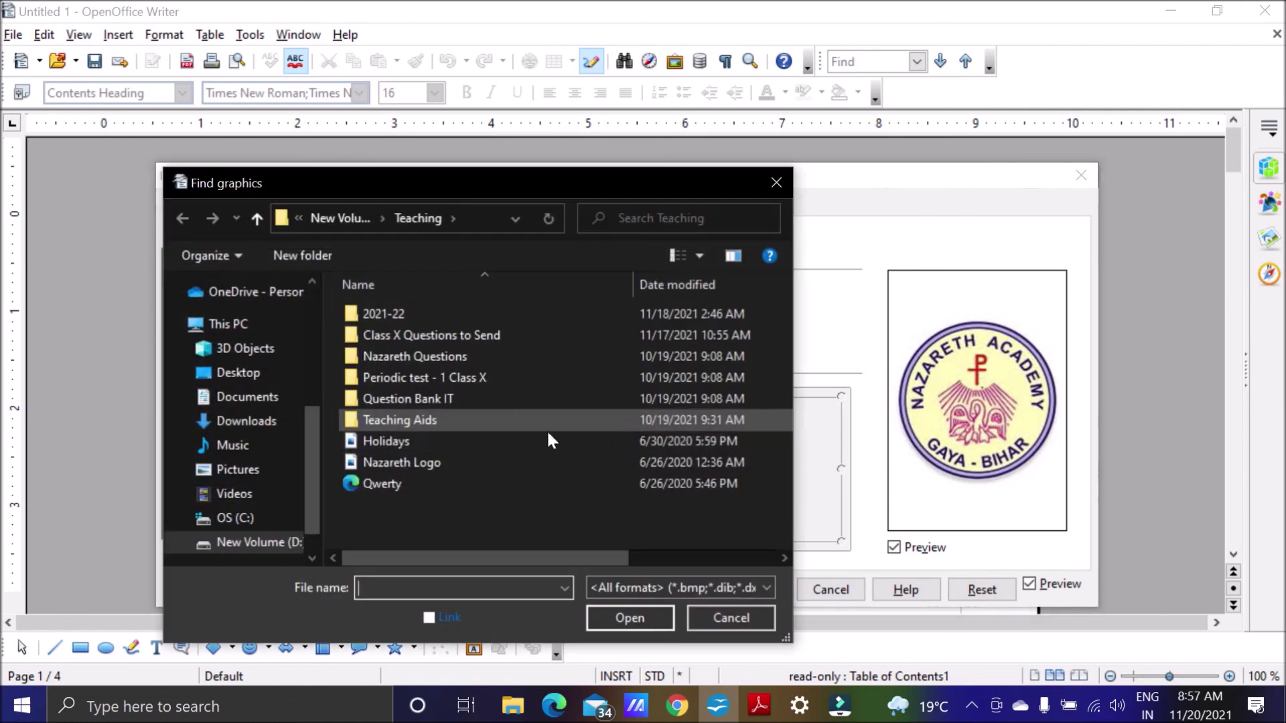
{"action": "left_click", "coordinate": [387, 442]}
{"action": "left_click", "coordinate": [620, 620]}
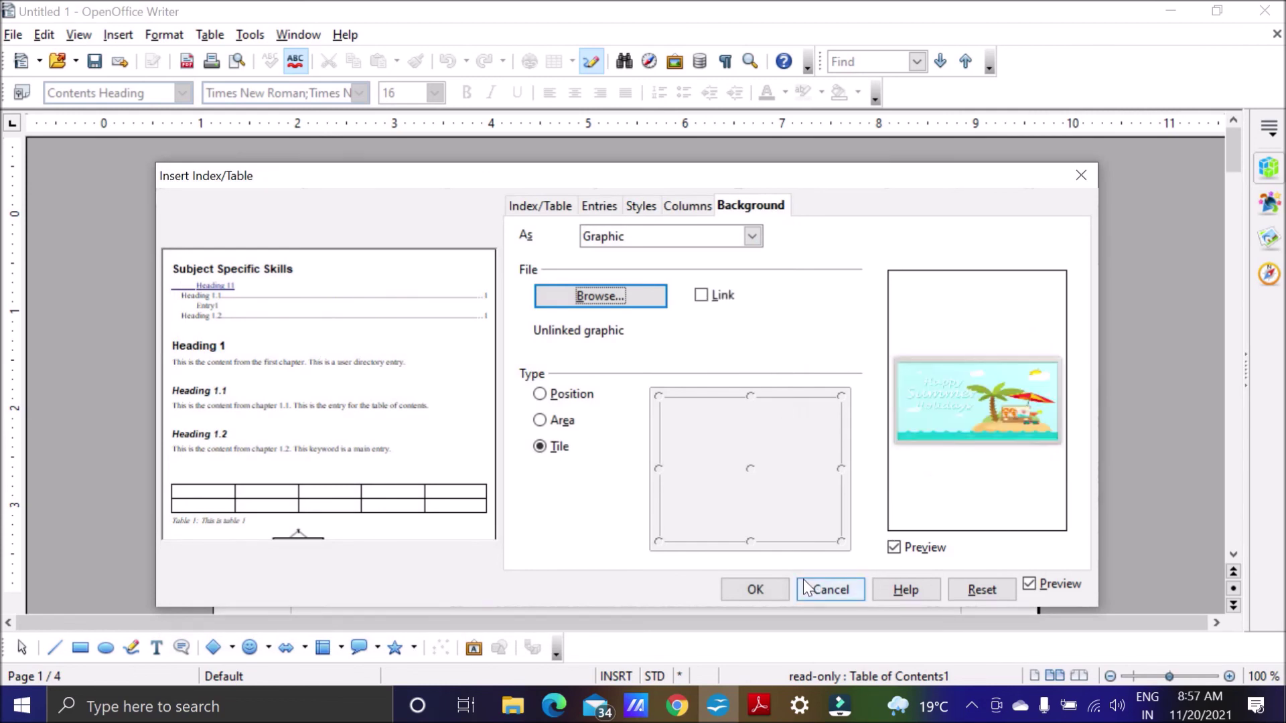
{"action": "left_click", "coordinate": [754, 590]}
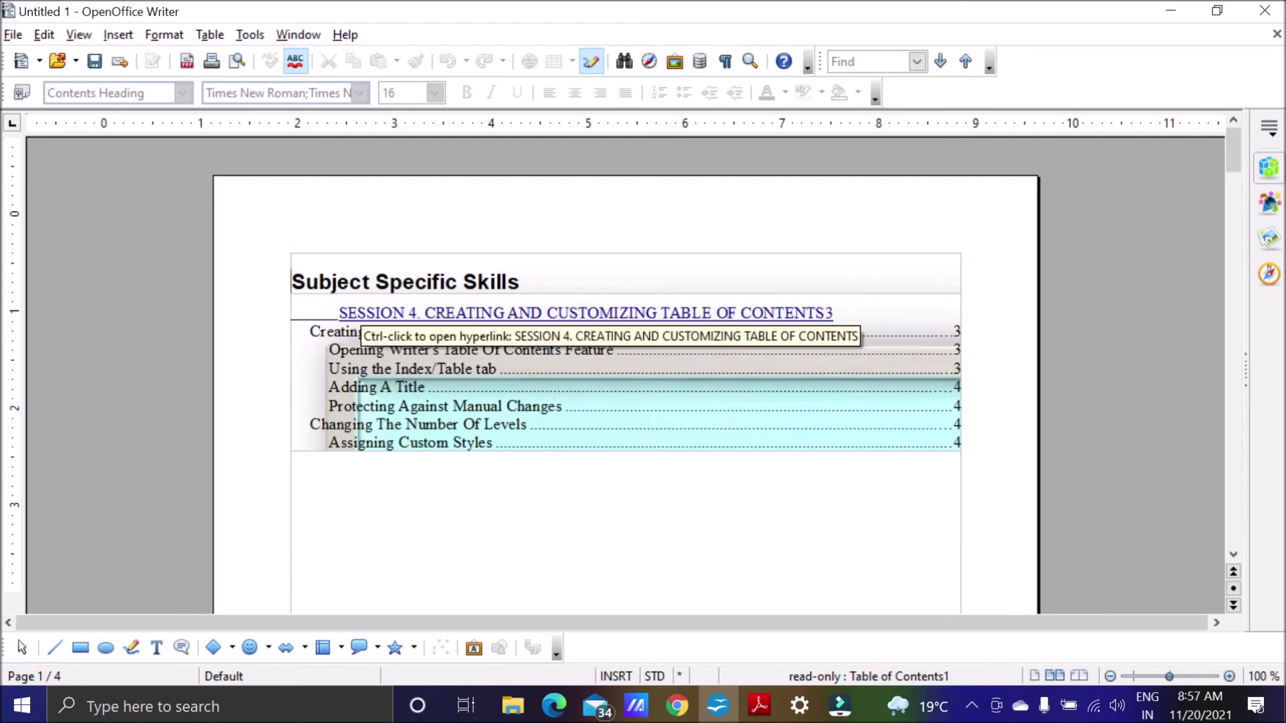
Switch to the textbook PDF and read the graphic placement types and the Deleting Color Or Graphics section.
{"action": "left_click", "coordinate": [765, 704]}
{"action": "scroll", "coordinate": [581, 420], "scroll_direction": "down", "scroll_amount": 4}
{"action": "scroll", "coordinate": [582, 420], "scroll_direction": "down", "scroll_amount": 14}
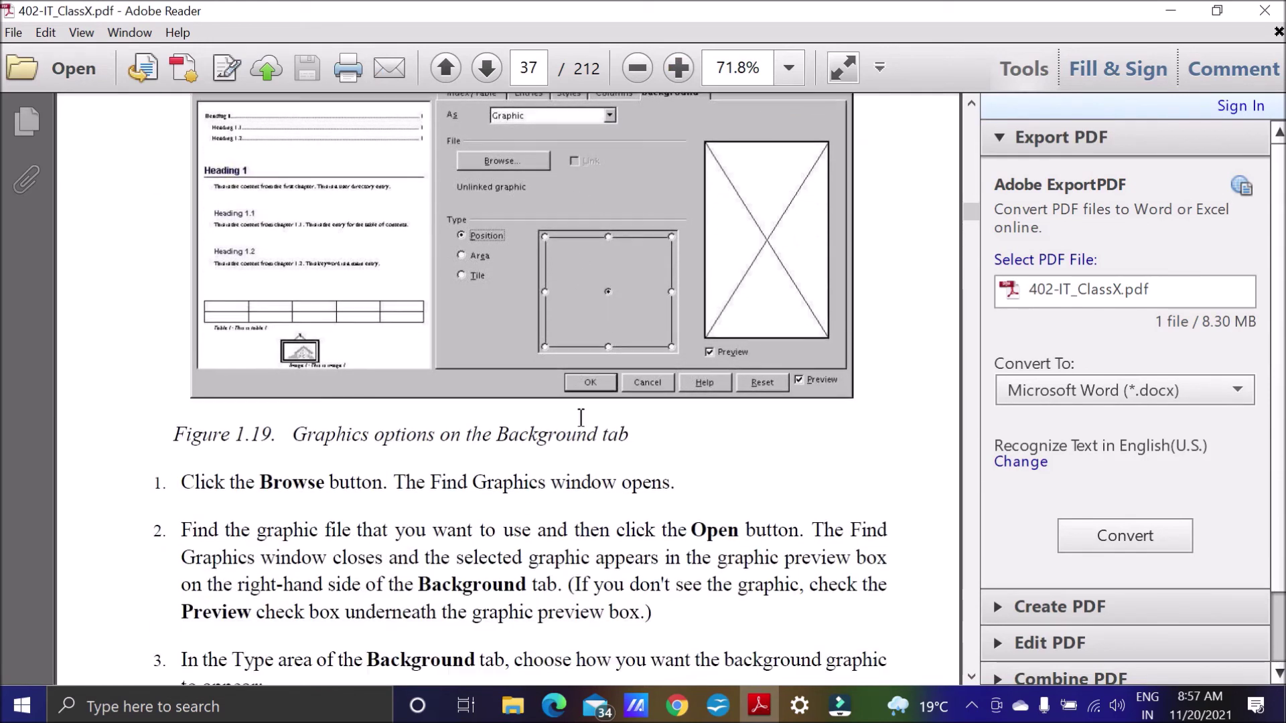
{"action": "scroll", "coordinate": [581, 417], "scroll_direction": "down", "scroll_amount": 14}
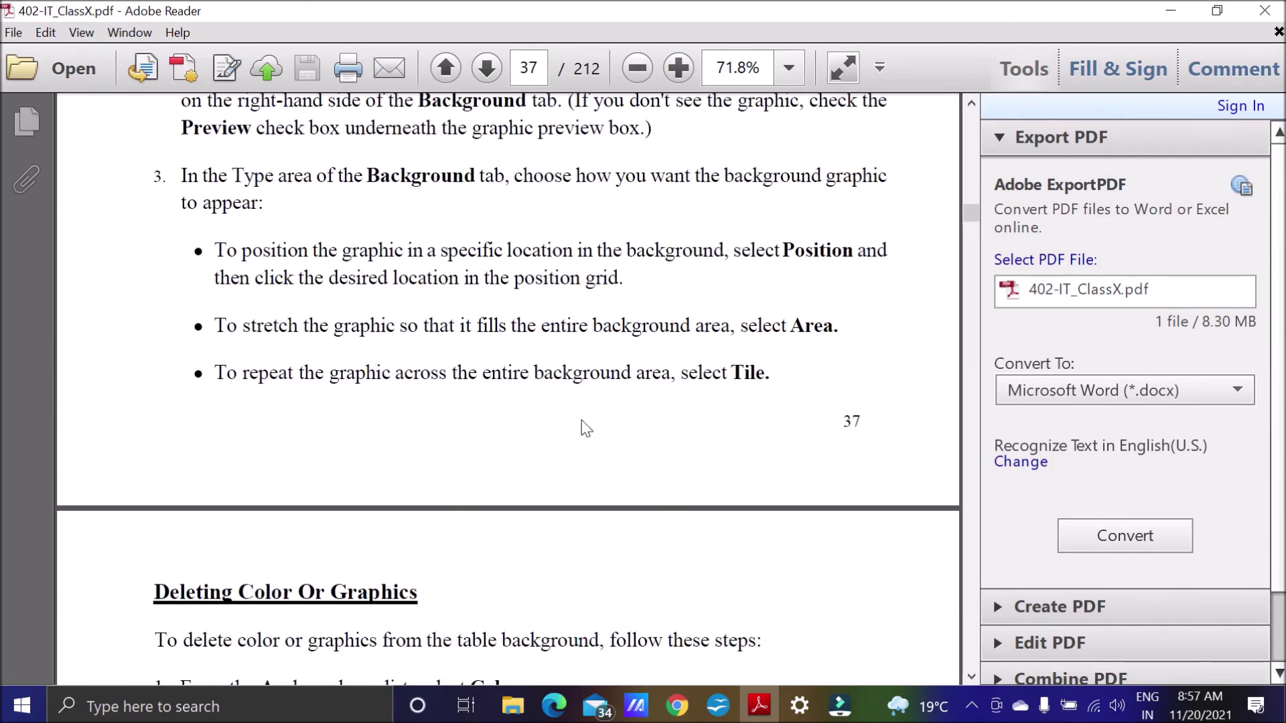
{"action": "scroll", "coordinate": [581, 420], "scroll_direction": "down", "scroll_amount": 5}
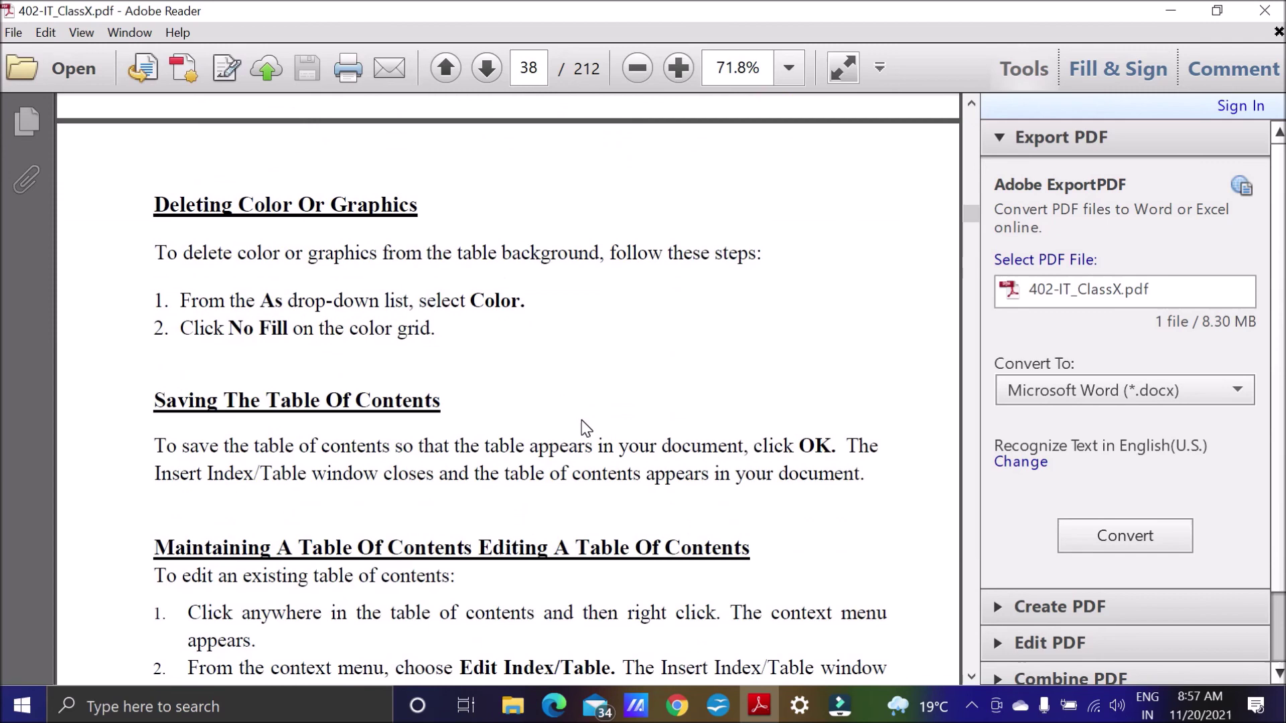
In OpenOffice Writer, remove the table of contents background graphic by setting the background to Color with No Fill.
{"action": "left_click", "coordinate": [717, 706]}
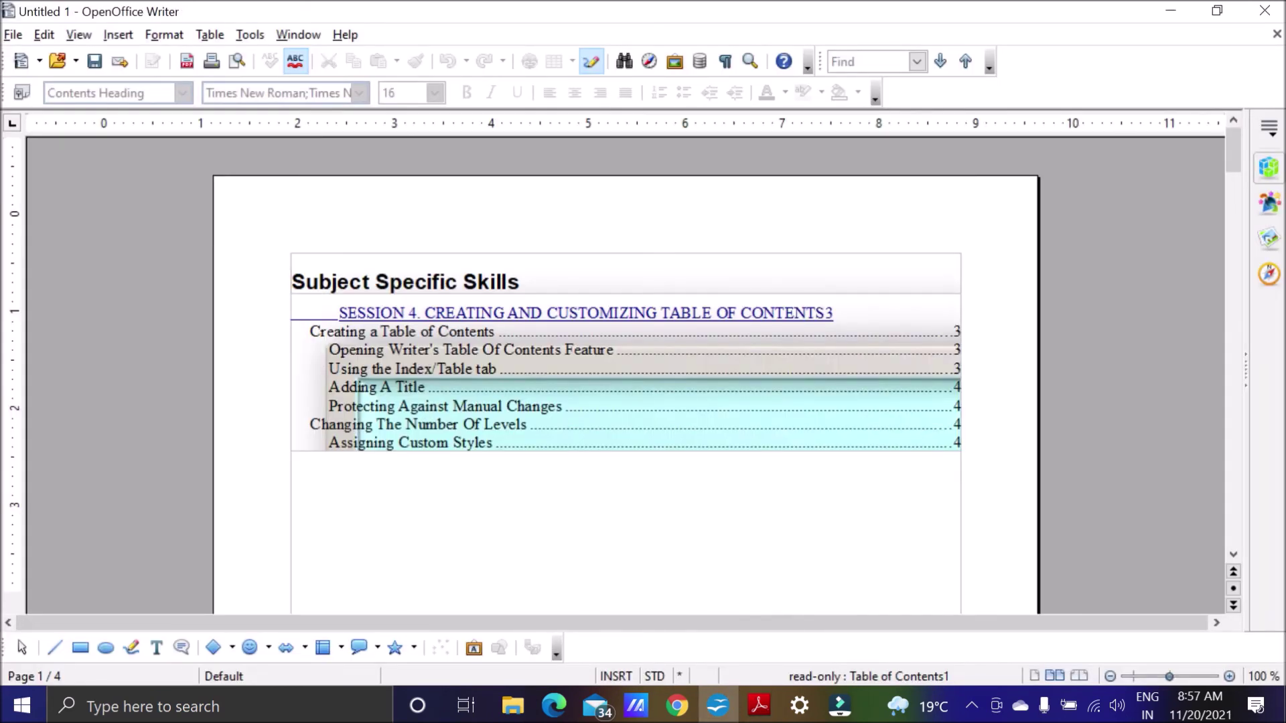
{"action": "right_click", "coordinate": [540, 398]}
{"action": "left_click", "coordinate": [616, 540]}
{"action": "left_click", "coordinate": [753, 238]}
{"action": "left_click", "coordinate": [641, 254]}
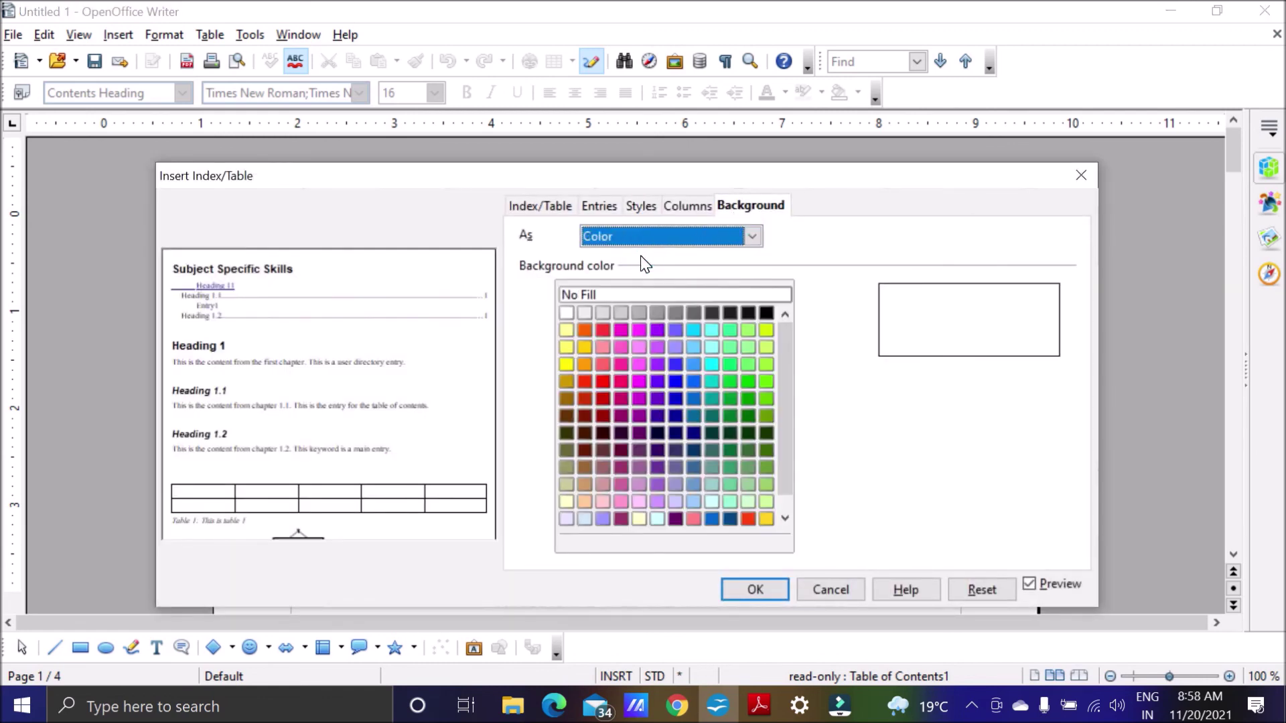
{"action": "left_click", "coordinate": [598, 298]}
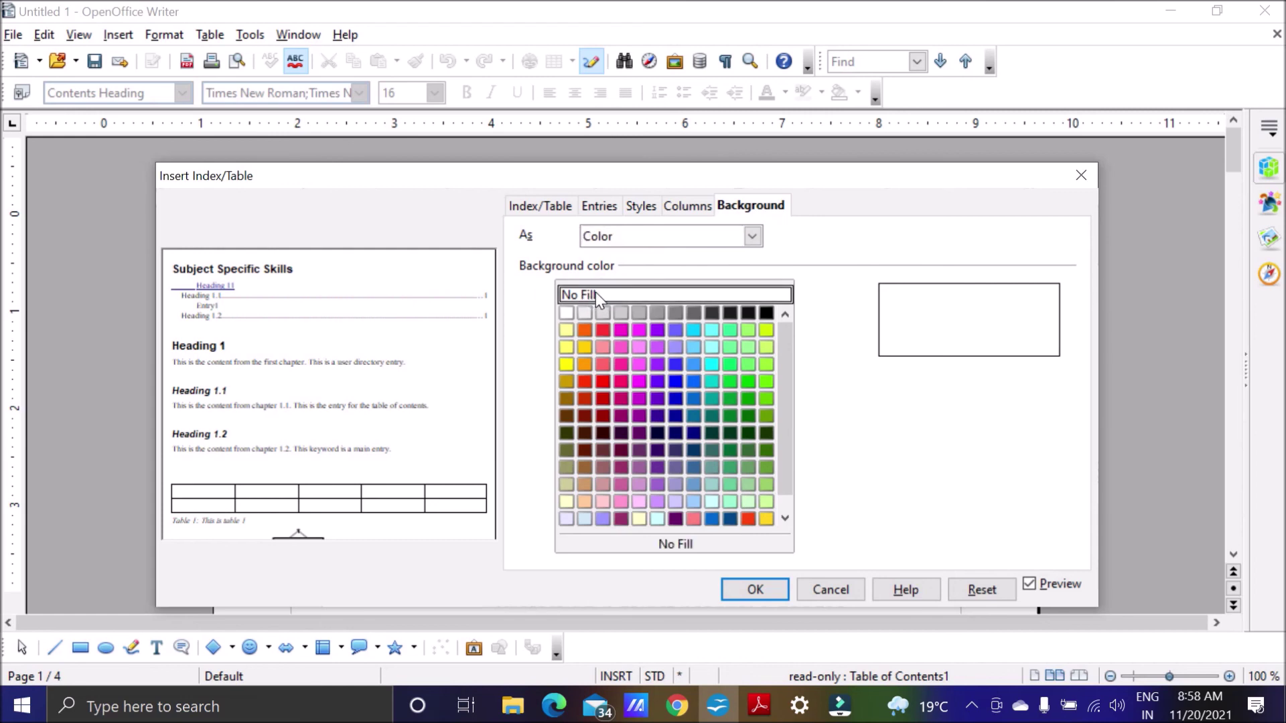
{"action": "left_click", "coordinate": [780, 589]}
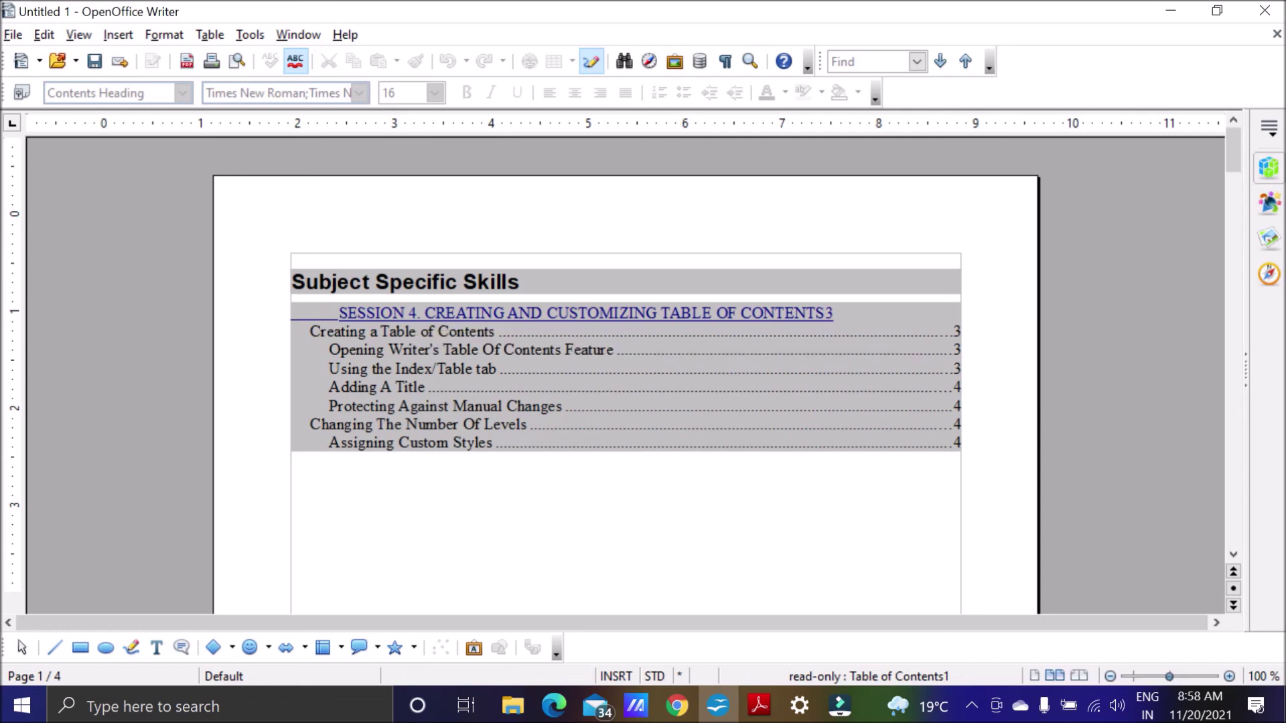
Edit the table of contents and apply a white background color to it.
{"action": "right_click", "coordinate": [622, 407]}
{"action": "left_click", "coordinate": [717, 535]}
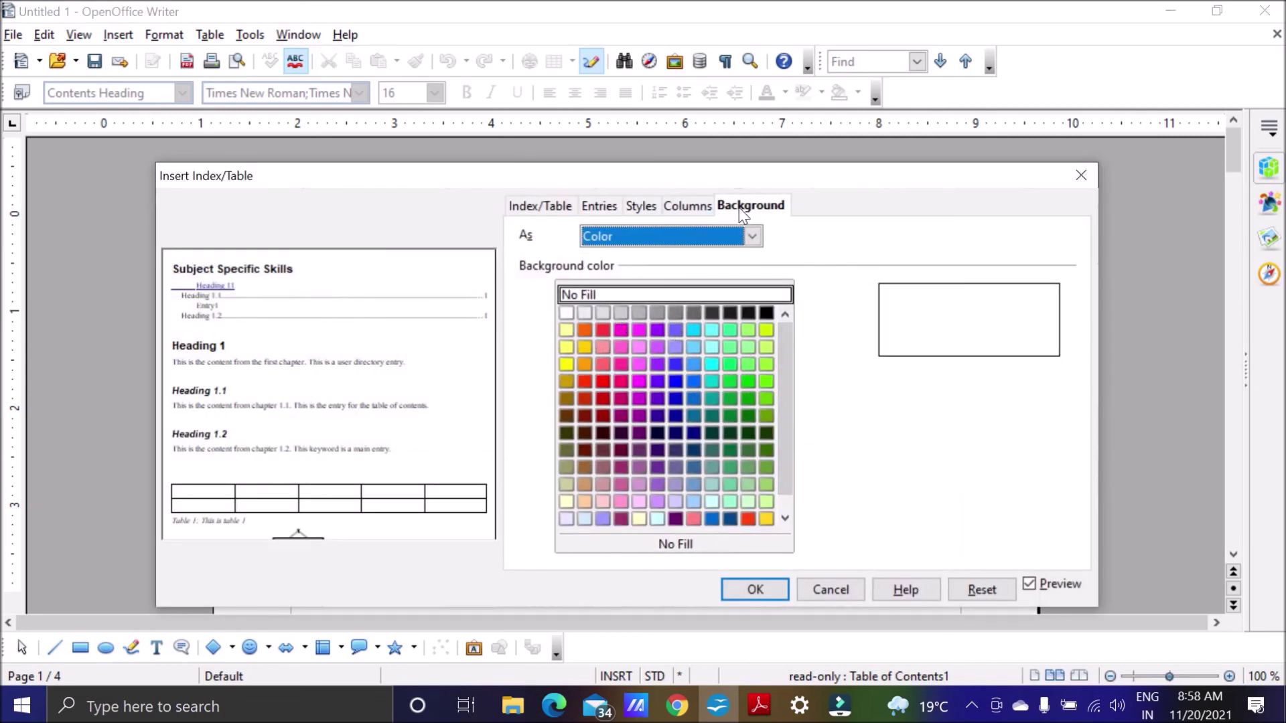
{"action": "left_click", "coordinate": [567, 313]}
{"action": "left_click", "coordinate": [774, 587]}
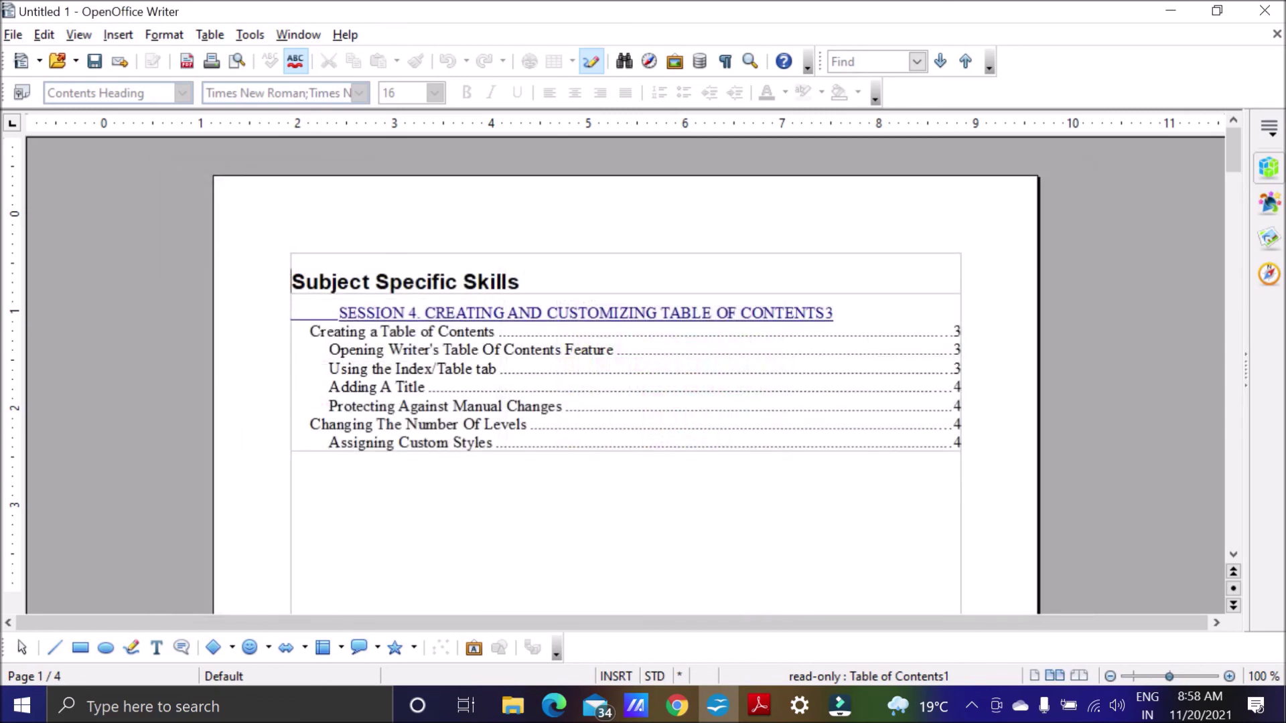
Reopen the table of contents for editing and set its background color back to No Fill.
{"action": "right_click", "coordinate": [566, 394]}
{"action": "left_click", "coordinate": [642, 519]}
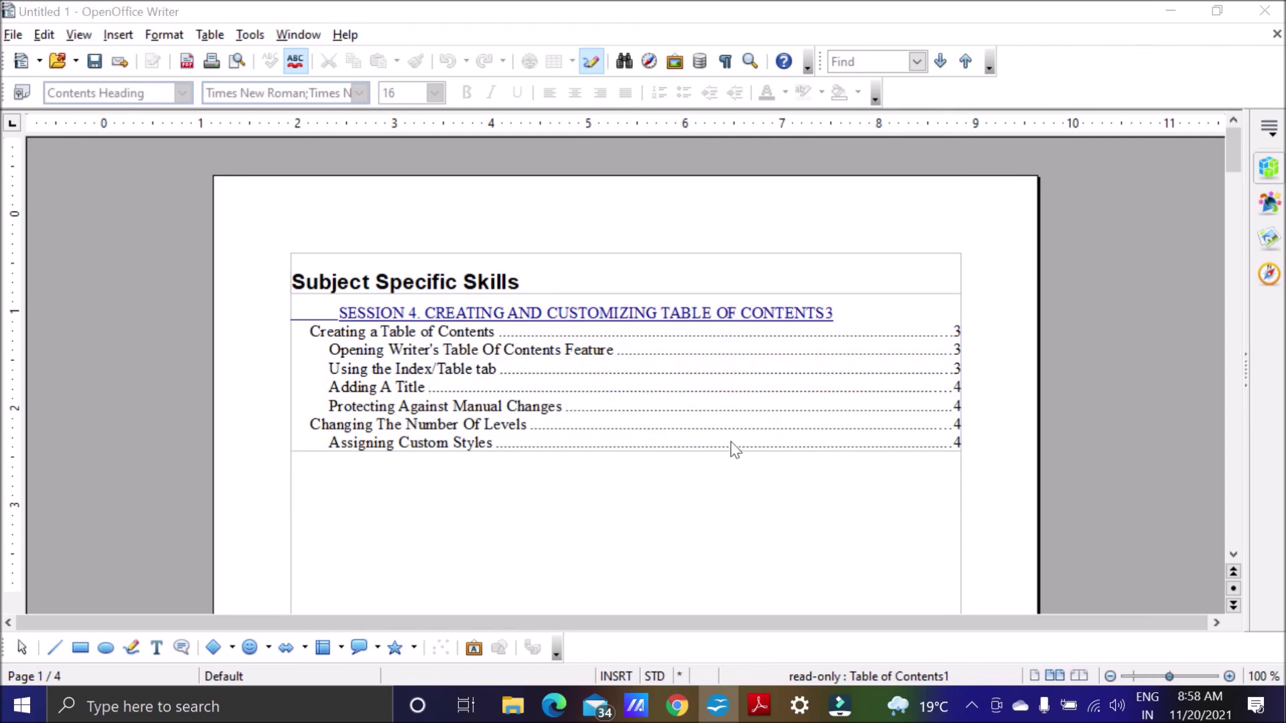
{"action": "left_click", "coordinate": [599, 296]}
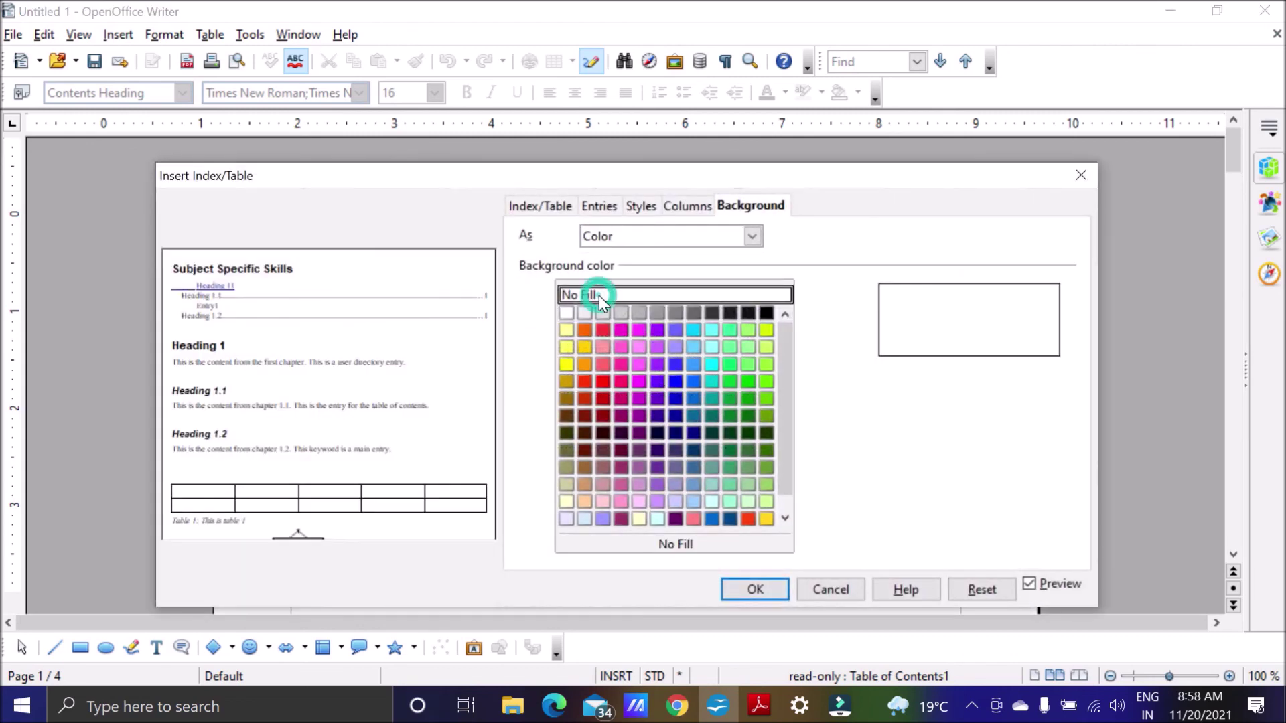
{"action": "left_click", "coordinate": [749, 589]}
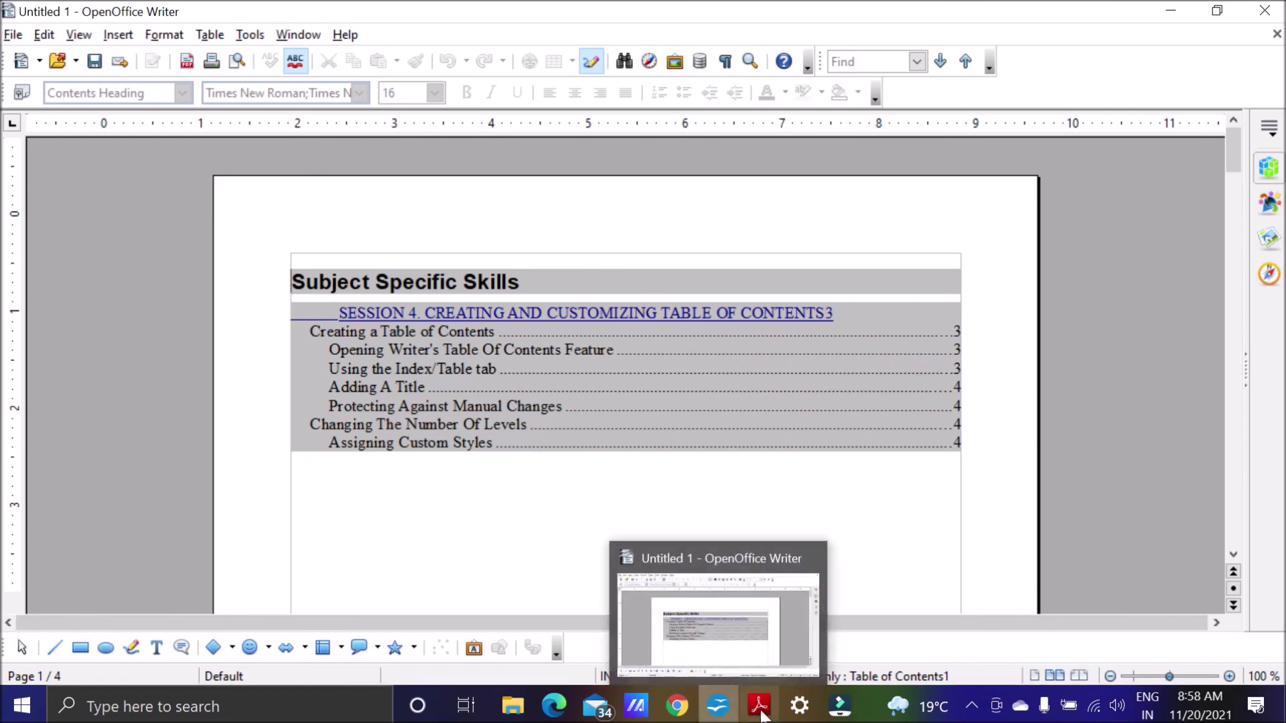
Read the Saving The Table Of Contents section in the textbook PDF, and view the table's Insert Index/Table settings in OpenOffice Writer without changing them.
{"action": "left_click", "coordinate": [759, 705]}
{"action": "scroll", "coordinate": [694, 501], "scroll_direction": "down", "scroll_amount": 5}
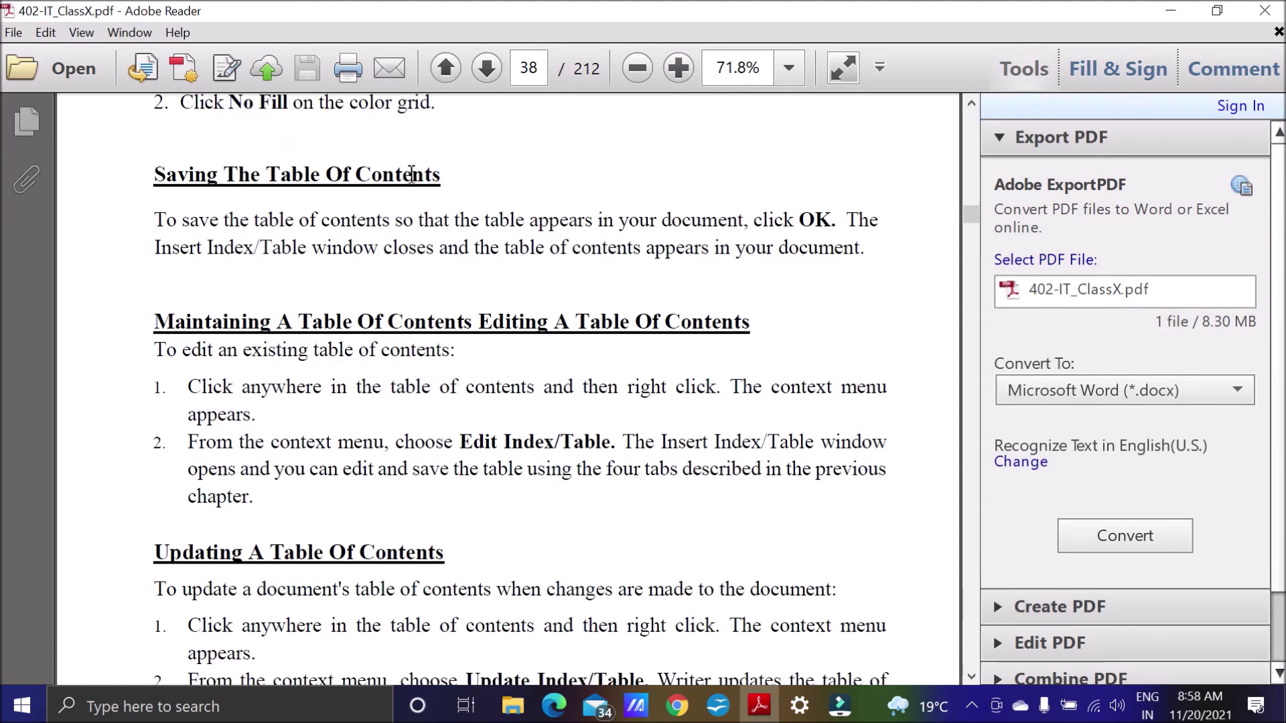
{"action": "left_click", "coordinate": [719, 706]}
{"action": "right_click", "coordinate": [618, 433]}
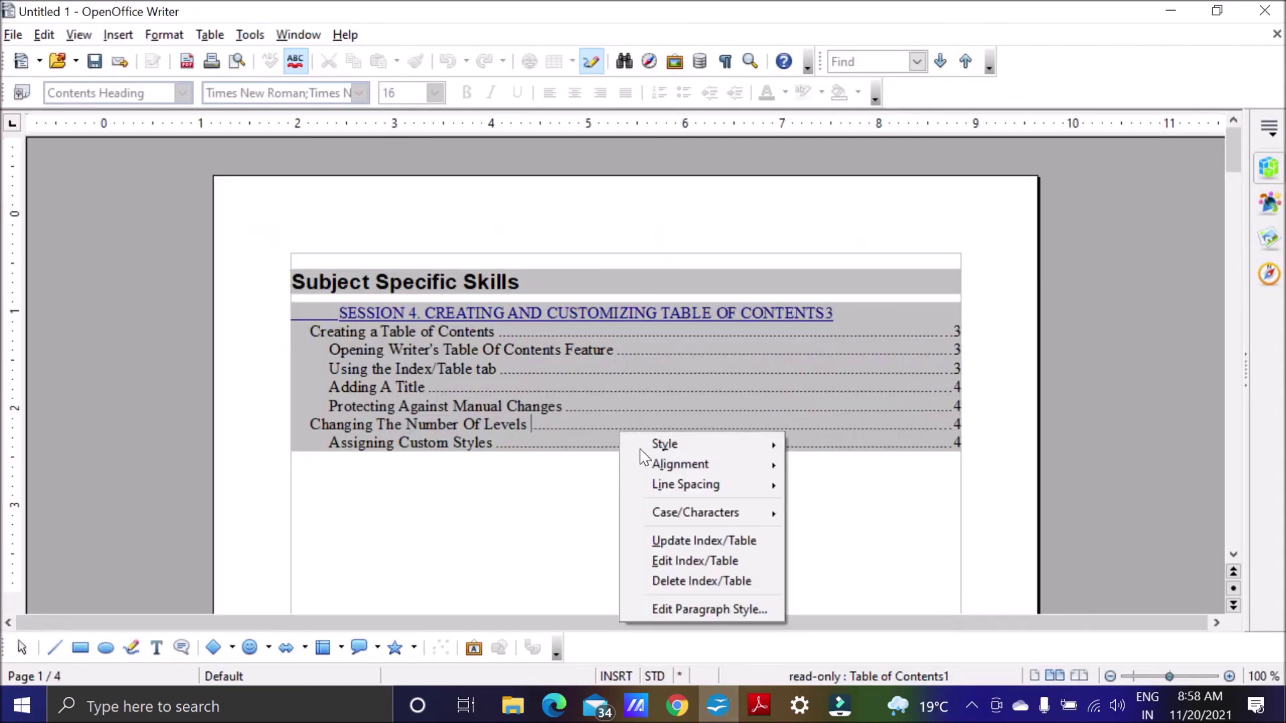
{"action": "left_click", "coordinate": [653, 559]}
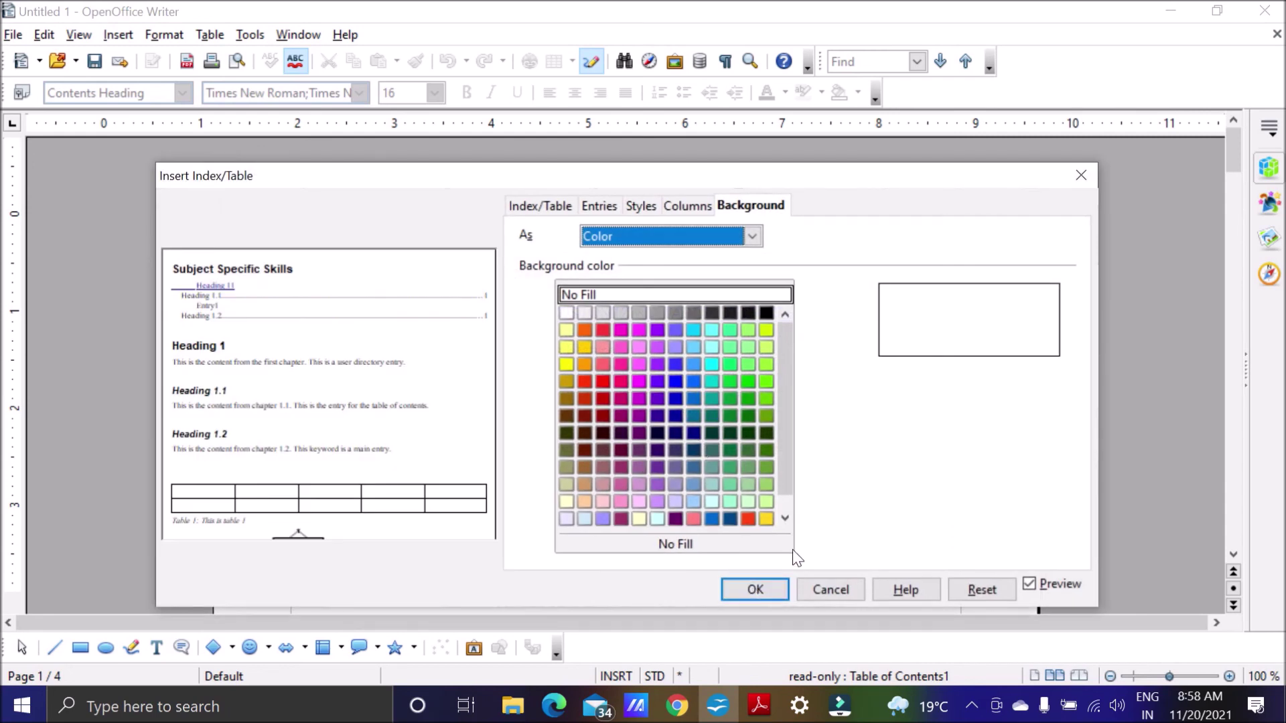
{"action": "left_click", "coordinate": [1081, 175]}
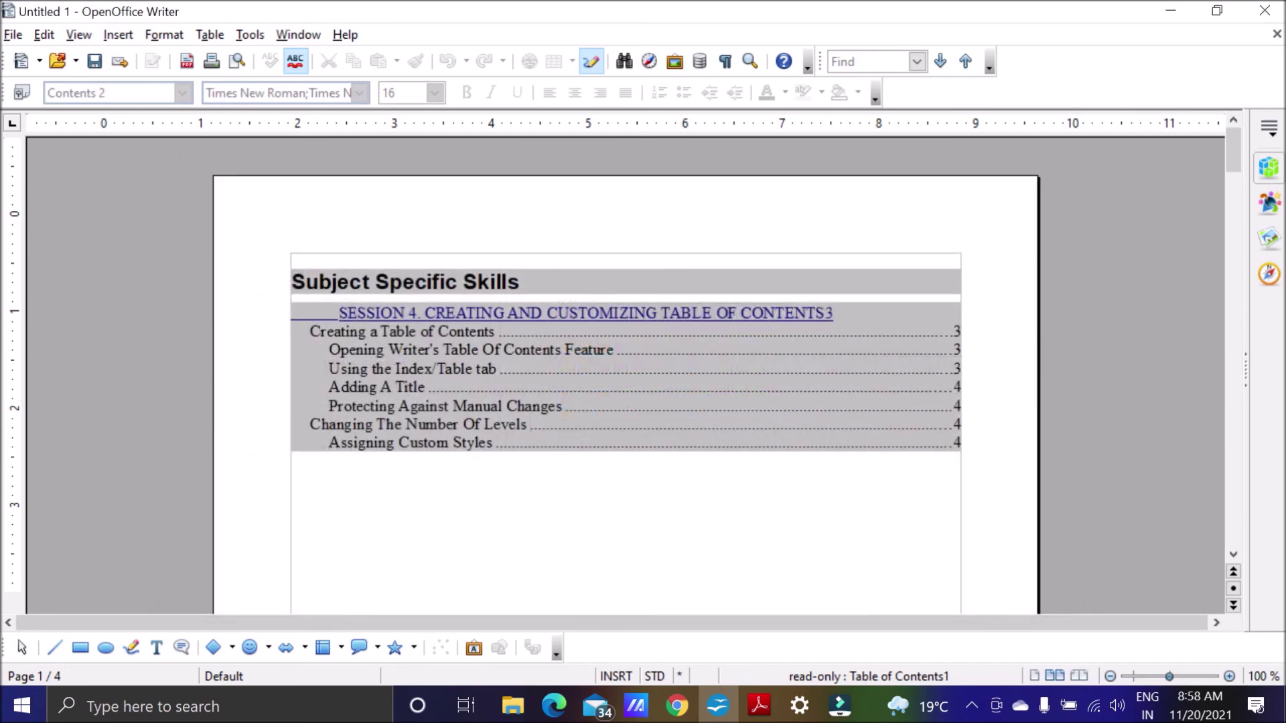
Switch to the textbook PDF and read the Maintaining and Editing A Table Of Contents section, highlighting its heading and the Edit Index/Table command.
{"action": "left_click", "coordinate": [761, 720]}
{"action": "scroll", "coordinate": [523, 438], "scroll_direction": "down", "scroll_amount": 3}
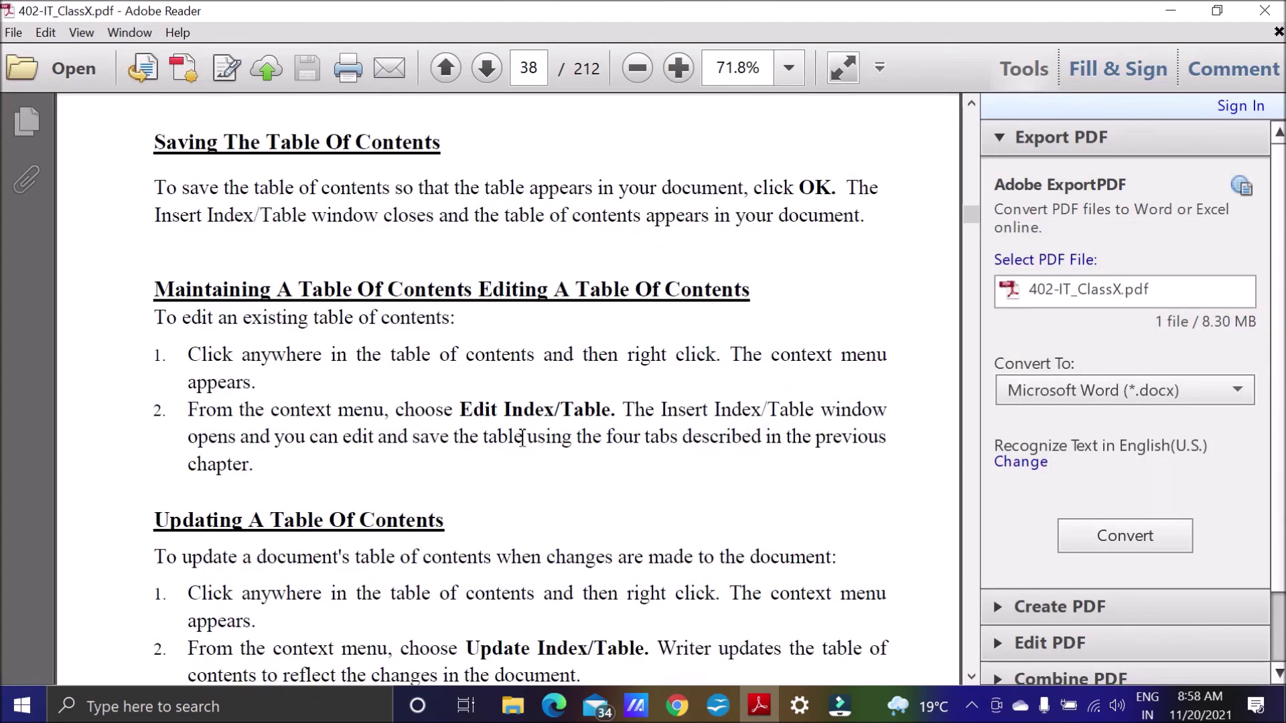
{"action": "scroll", "coordinate": [522, 438], "scroll_direction": "down", "scroll_amount": 1}
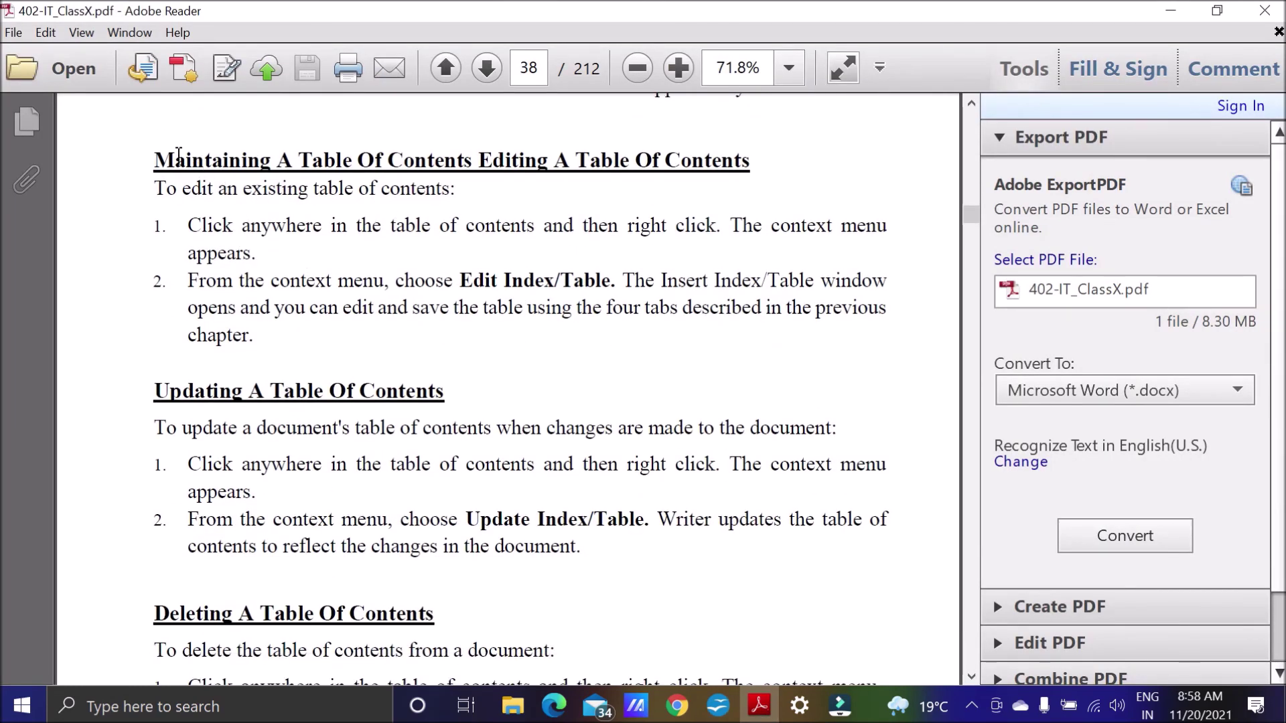
{"action": "left_click_drag", "start_coordinate": [156, 163], "coordinate": [631, 160]}
{"action": "left_click_drag", "start_coordinate": [459, 277], "coordinate": [611, 281]}
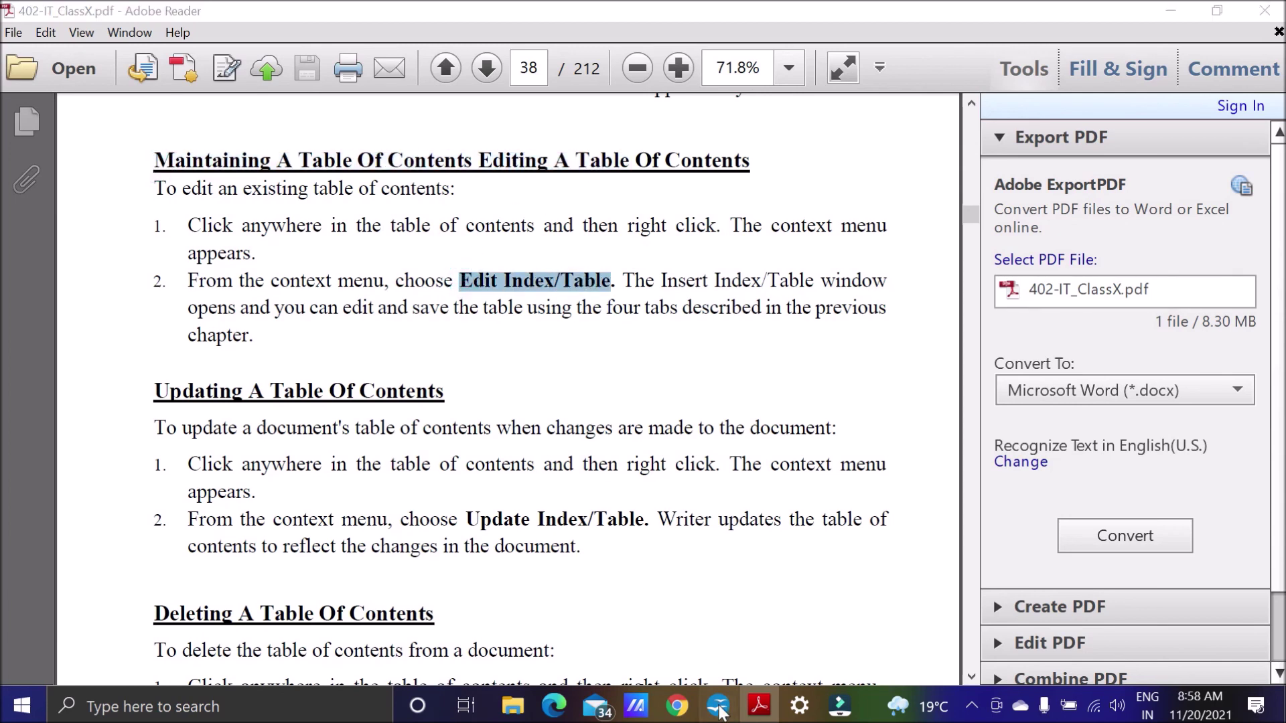
In OpenOffice Writer, open the table of contents for editing through Edit Index/Table, and close the dialog without changes.
{"action": "left_click", "coordinate": [718, 706]}
{"action": "right_click", "coordinate": [571, 403]}
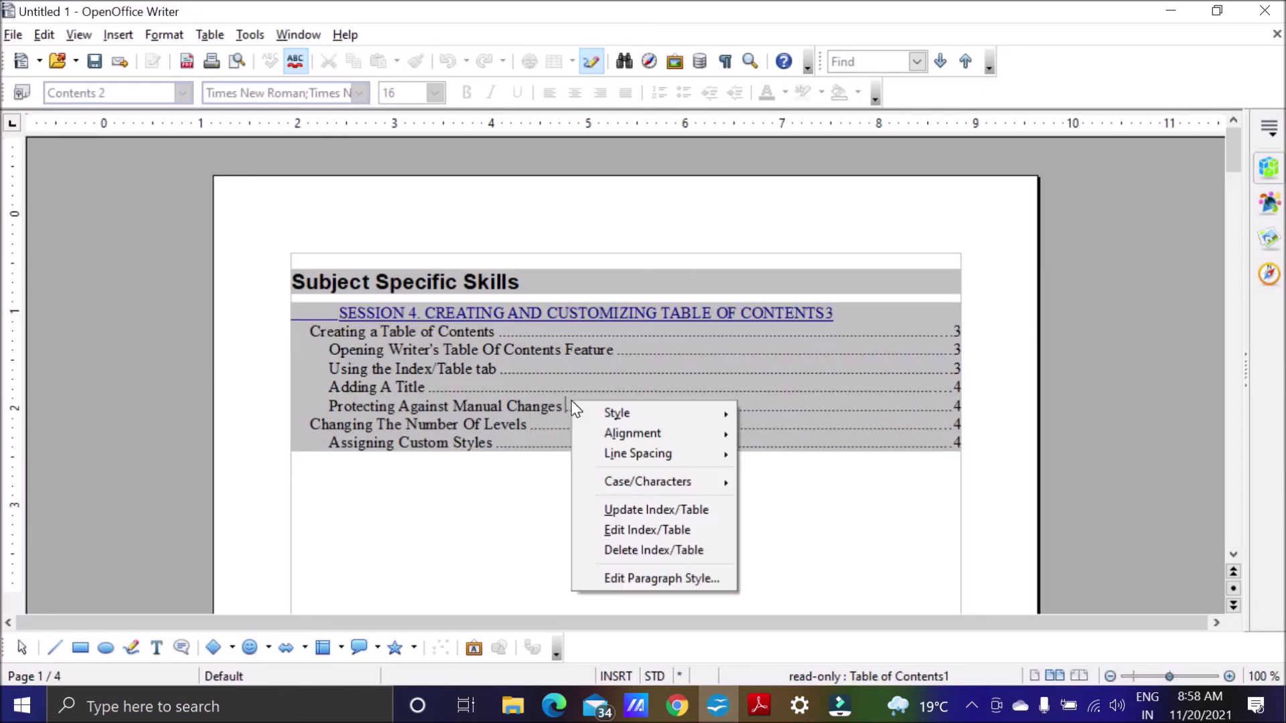
{"action": "left_click", "coordinate": [638, 532]}
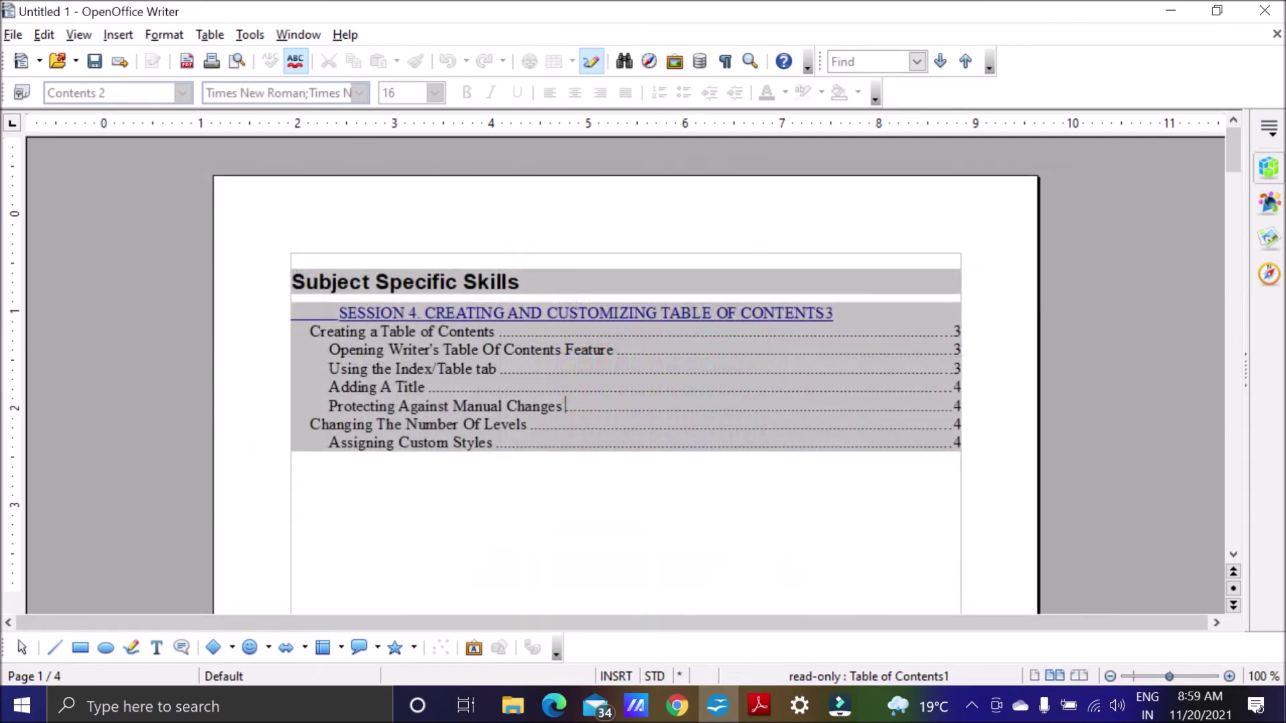
{"action": "left_click", "coordinate": [1081, 176]}
Switch to the textbook PDF and read the Updating A Table Of Contents section, highlighting its heading and the Update Index/Table command.
{"action": "left_click", "coordinate": [760, 704]}
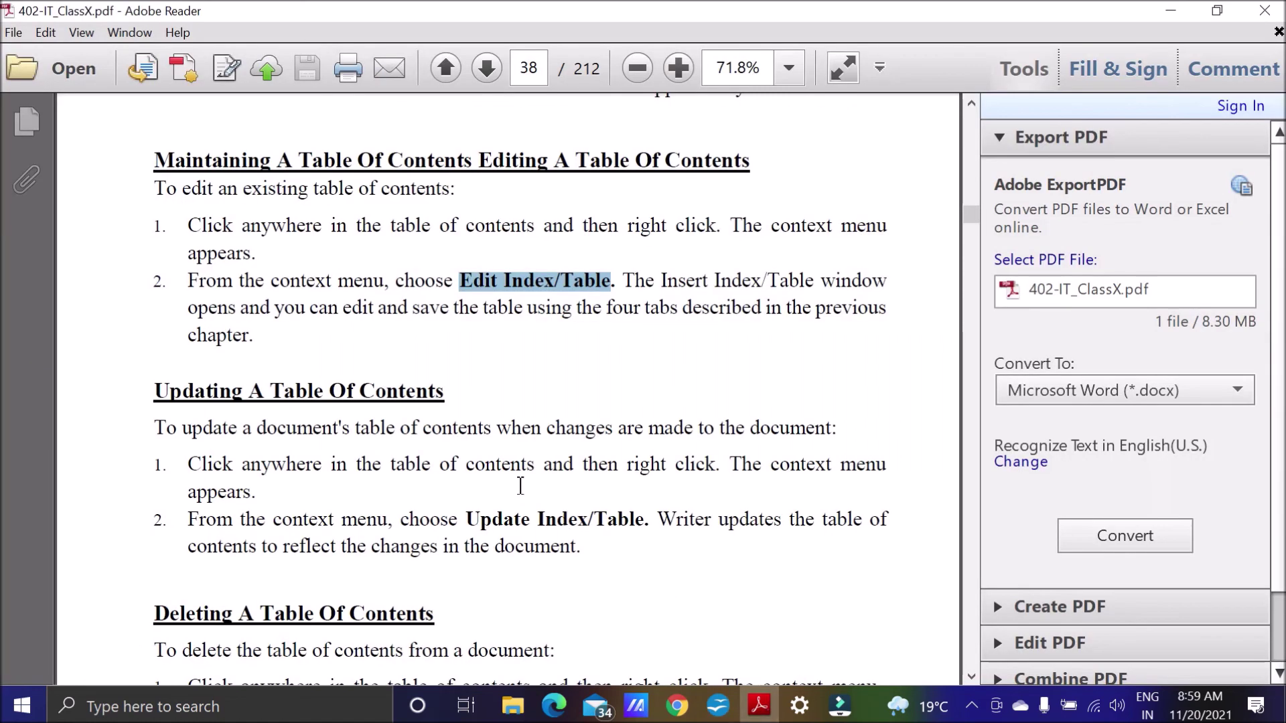
{"action": "scroll", "coordinate": [529, 499], "scroll_direction": "down", "scroll_amount": 3}
{"action": "left_click_drag", "start_coordinate": [148, 267], "coordinate": [444, 264]}
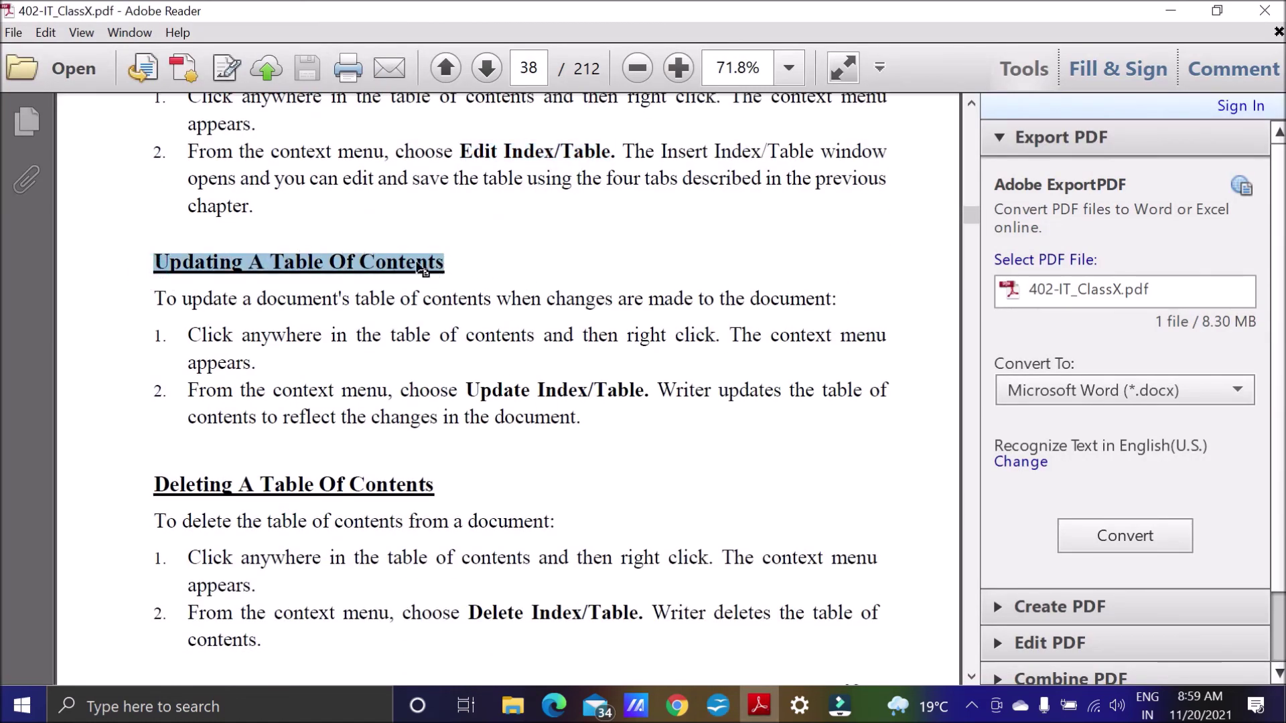
{"action": "left_click_drag", "start_coordinate": [467, 392], "coordinate": [653, 401]}
In OpenOffice Writer, update the table of contents with Update Index/Table.
{"action": "left_click", "coordinate": [718, 705]}
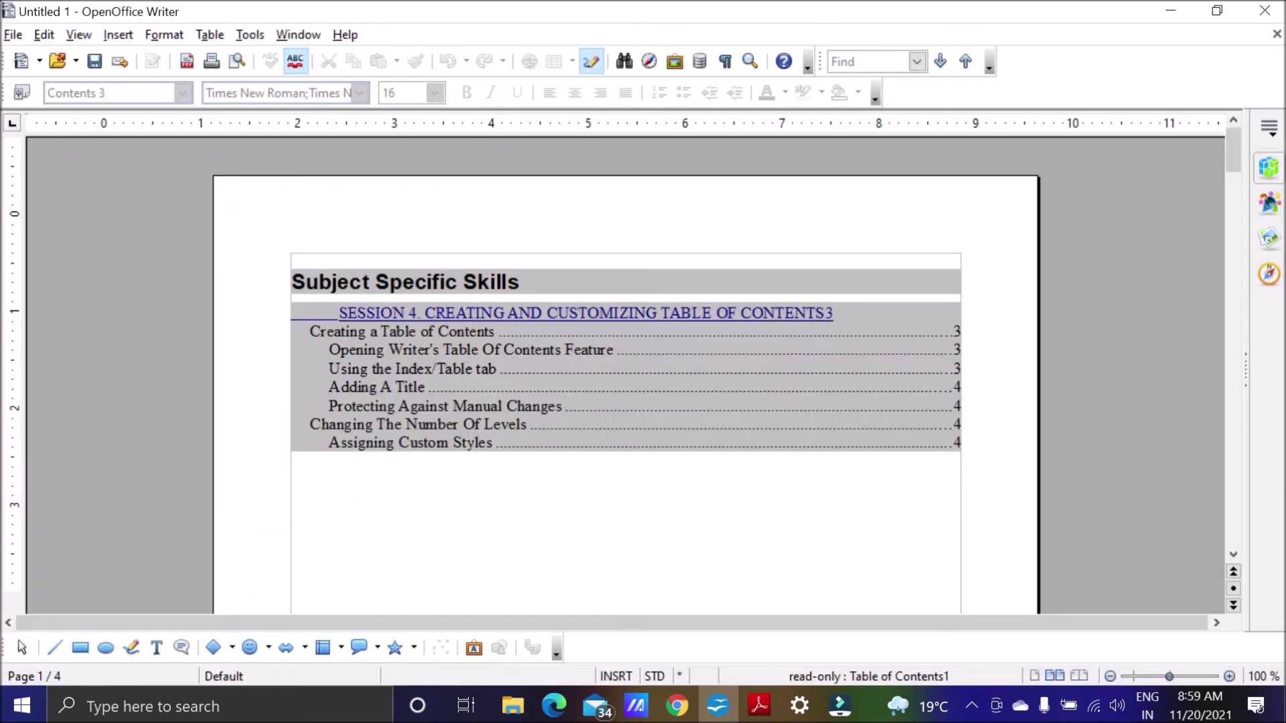
{"action": "right_click", "coordinate": [496, 387]}
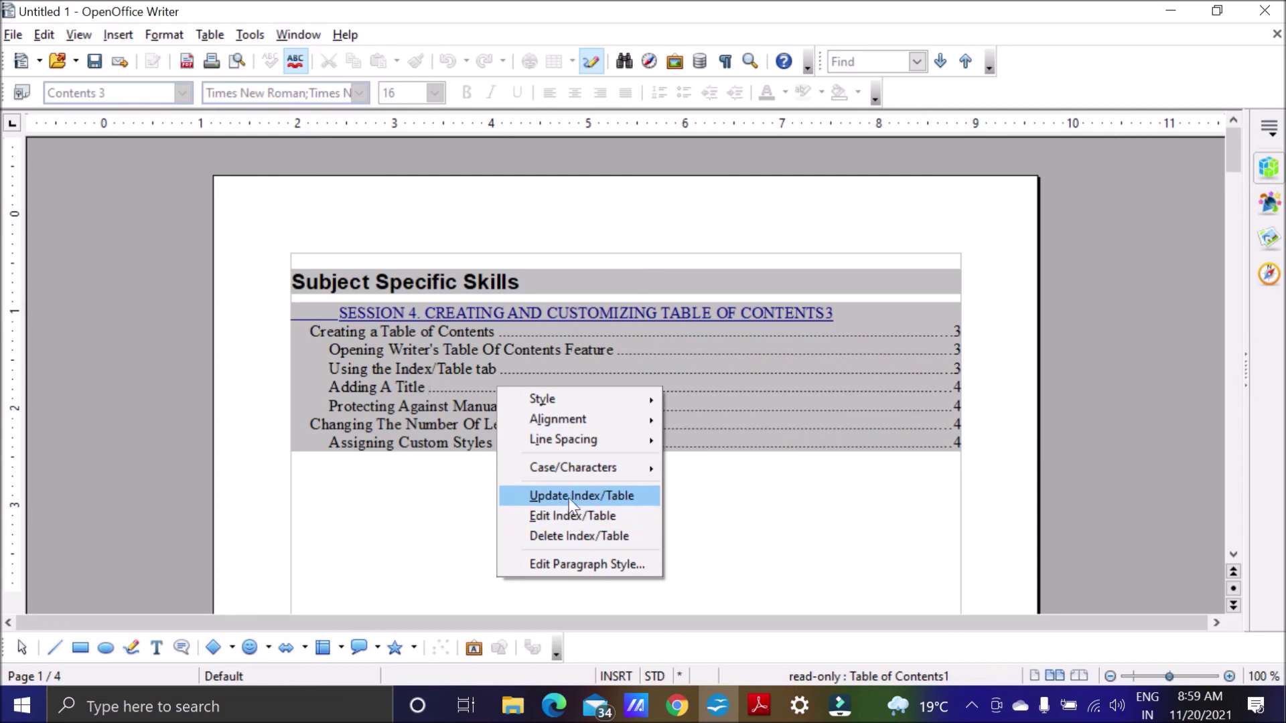
{"action": "left_click", "coordinate": [597, 500]}
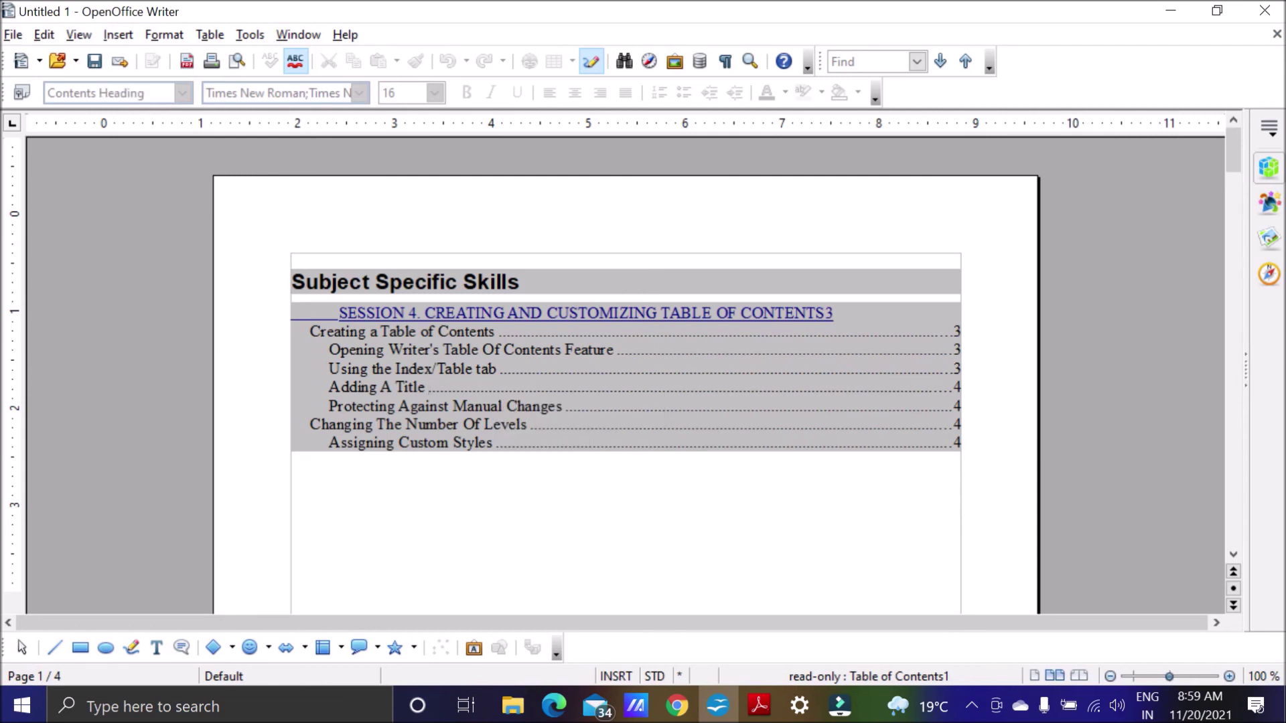
Change the page 3 heading "Creating a Table of Contents" to "Creating a Contents of Table".
{"action": "left_click_drag", "start_coordinate": [310, 331], "coordinate": [491, 331]}
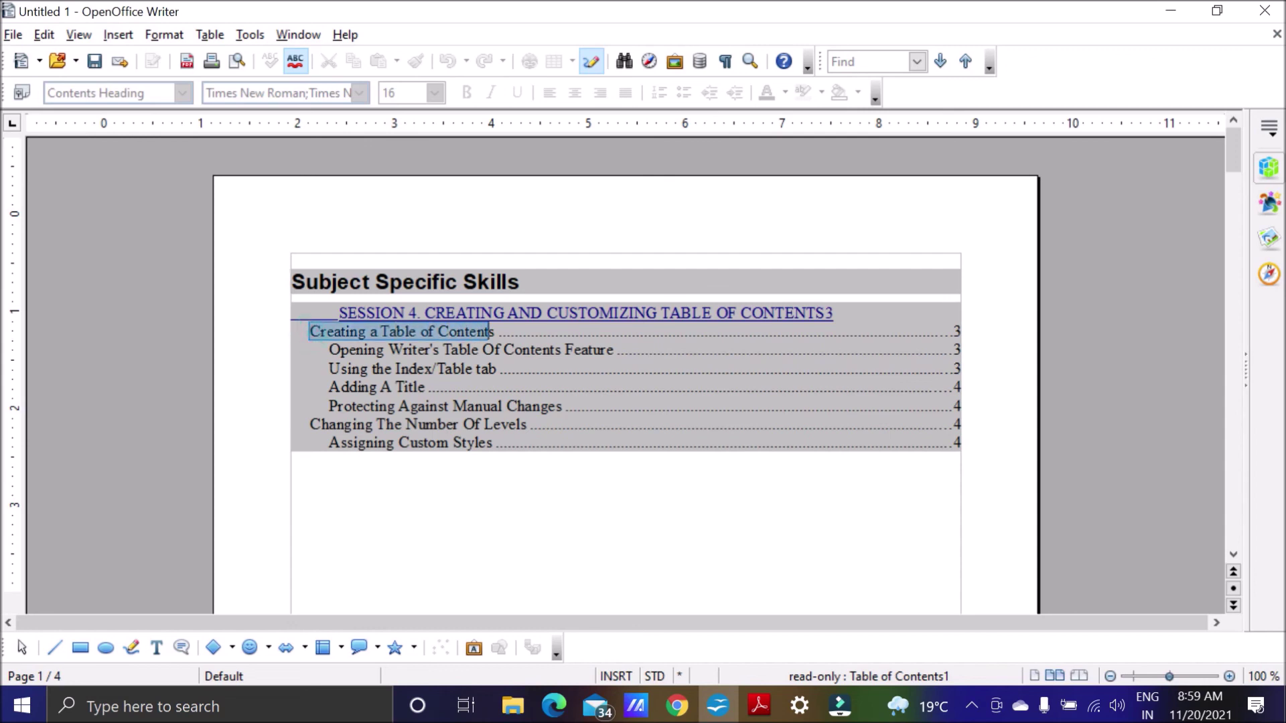
{"action": "scroll", "coordinate": [492, 395], "scroll_direction": "down", "scroll_amount": 10}
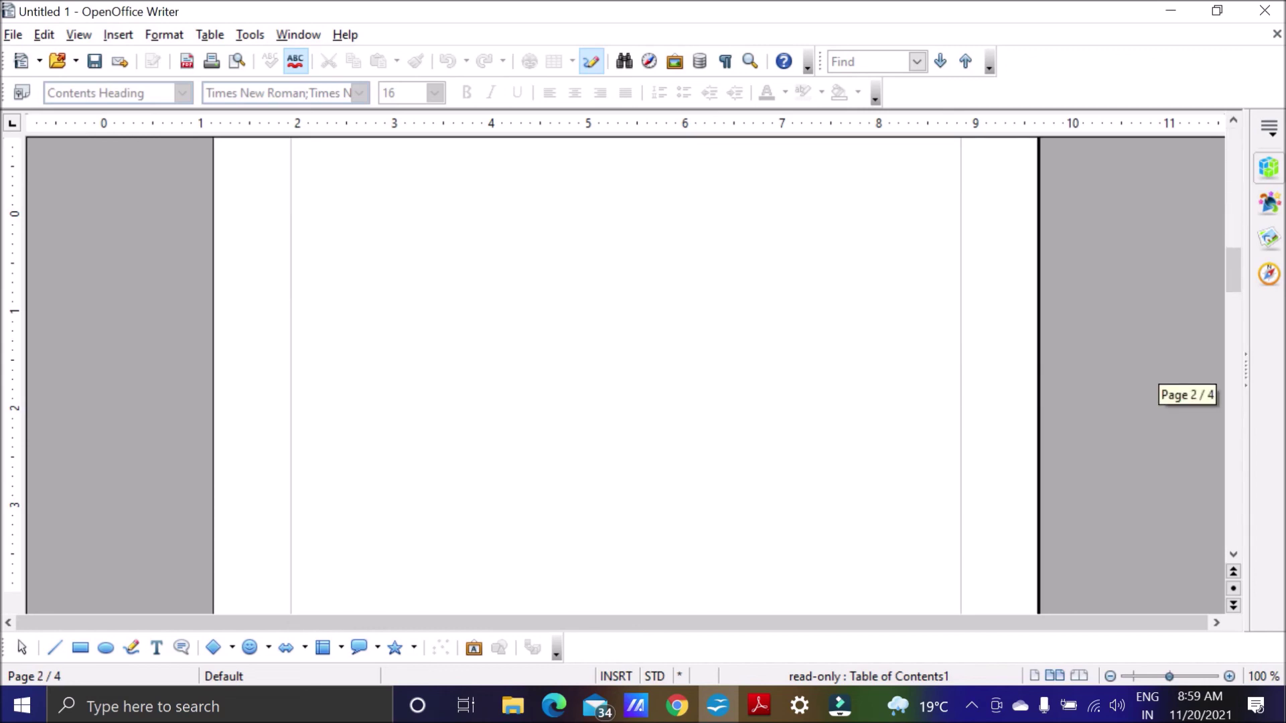
{"action": "scroll", "coordinate": [627, 376], "scroll_direction": "down", "scroll_amount": 5}
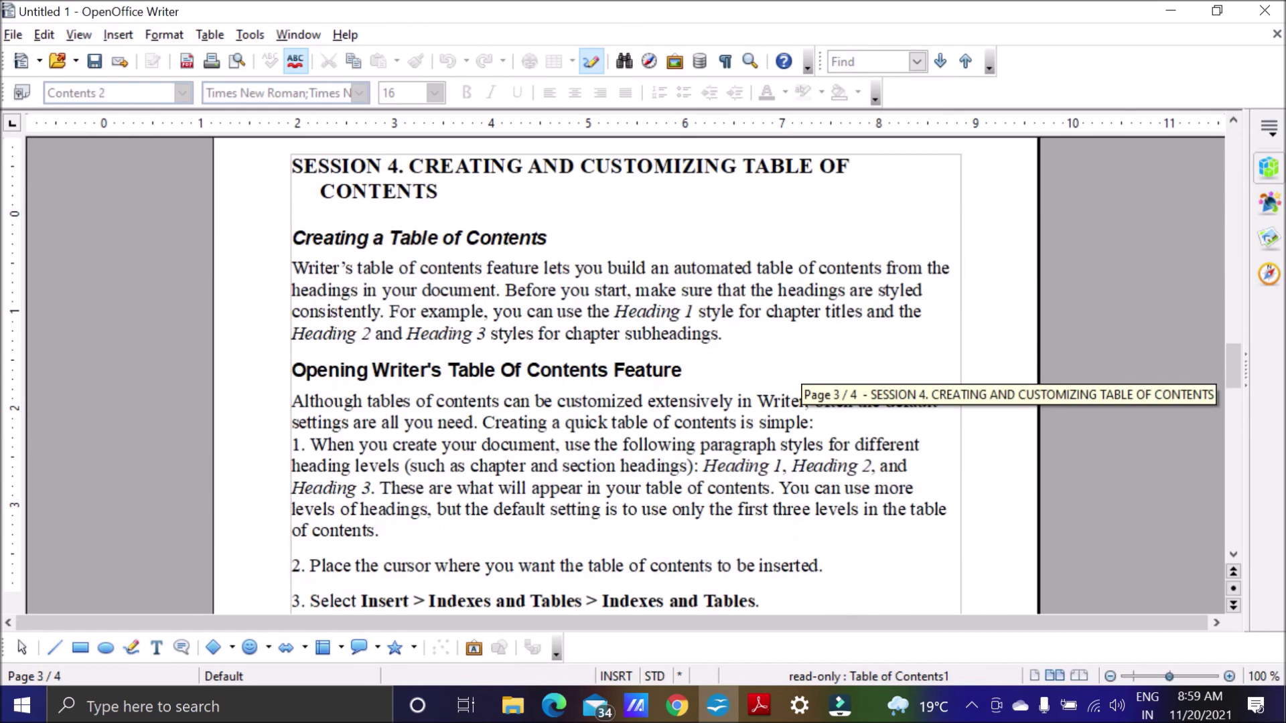
{"action": "left_click", "coordinate": [546, 238]}
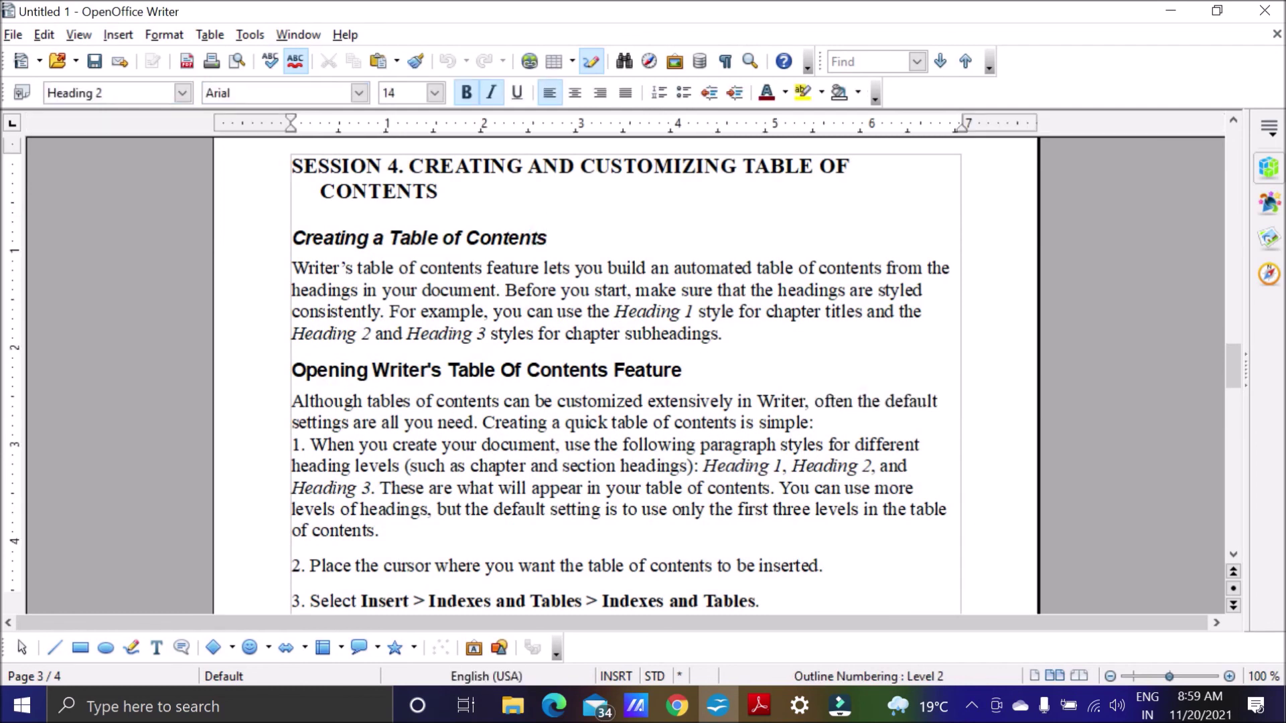
{"action": "key", "text": "BackSpace"}
{"action": "key", "text": "BackSpace"}
{"action": "key", "text": "BackSpace"}
{"action": "key", "text": "BackSpace"}
{"action": "key", "text": "BackSpace"}
{"action": "key", "text": "BackSpace"}
{"action": "key", "text": "BackSpace"}
{"action": "key", "text": "BackSpace"}
{"action": "key", "text": "BackSpace"}
{"action": "key", "text": "BackSpace"}
{"action": "key", "text": "BackSpace"}
{"action": "key", "text": "BackSpace"}
{"action": "key", "text": "BackSpace"}
{"action": "key", "text": "BackSpace"}
{"action": "key", "text": "BackSpace"}
{"action": "key", "text": "BackSpace"}
{"action": "key", "text": "BackSpace"}
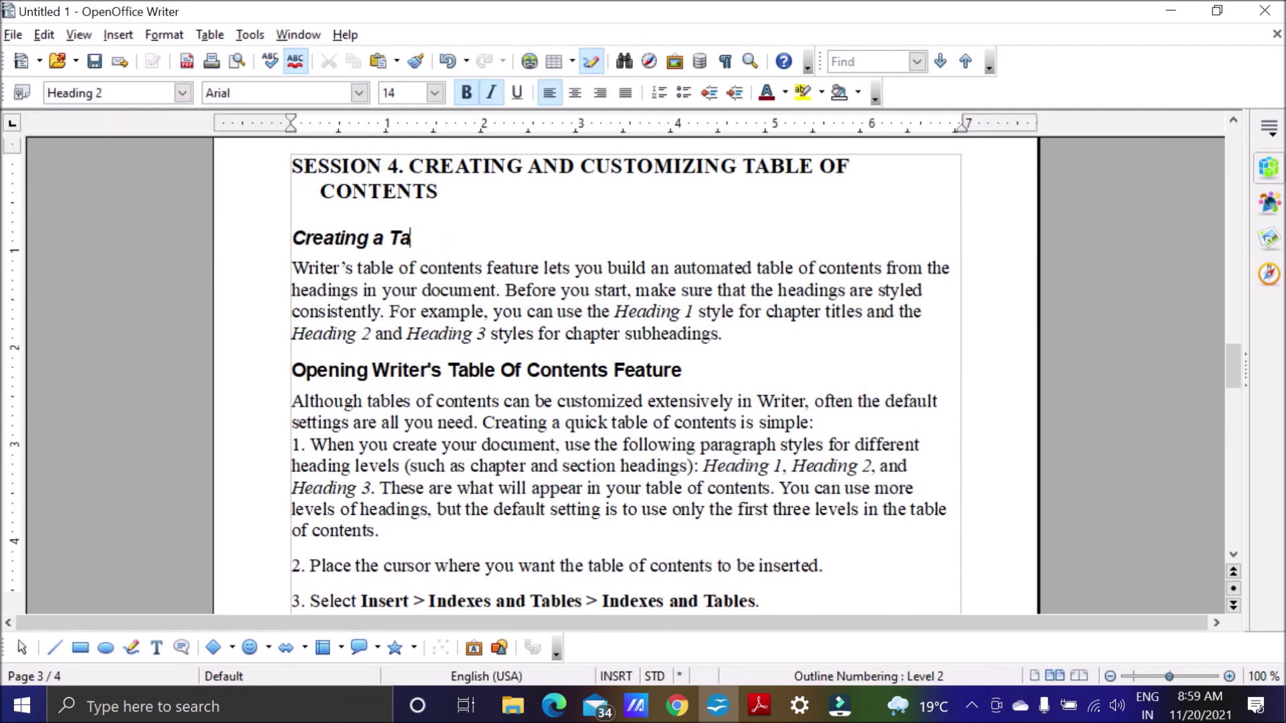
{"action": "type", "text": "C"}
{"action": "type", "text": "ontent"}
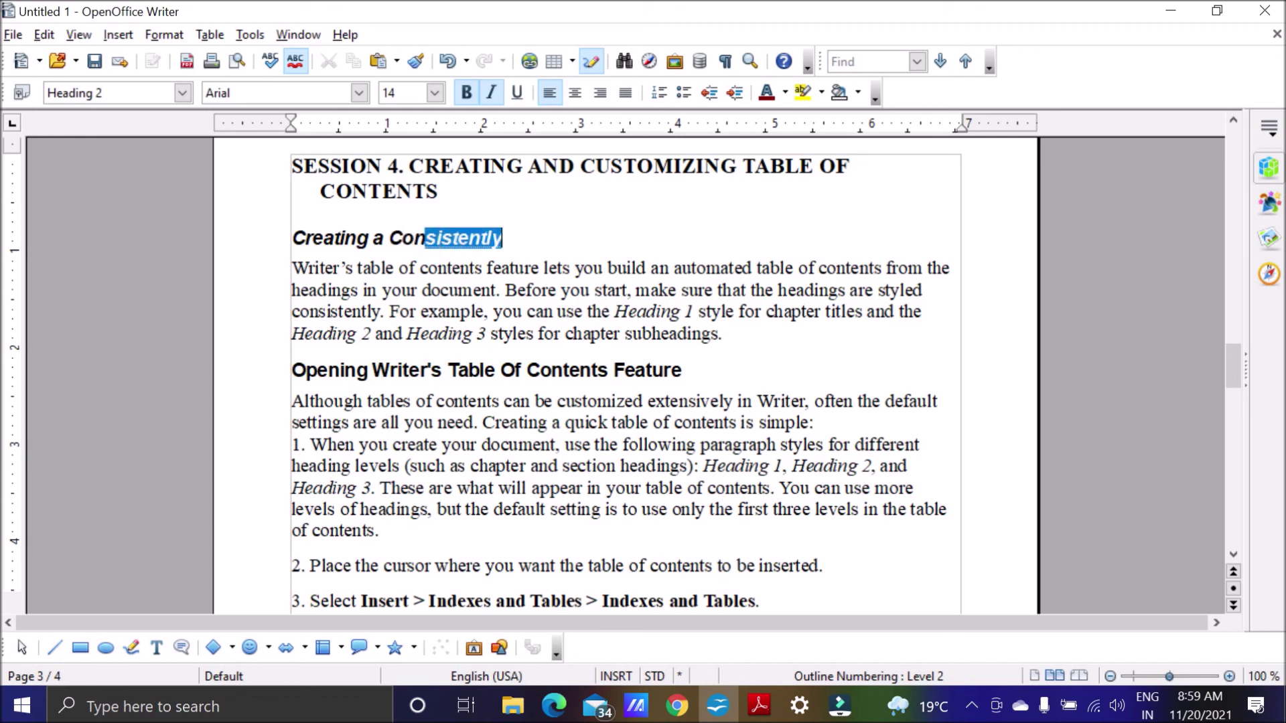
{"action": "type", "text": "of"}
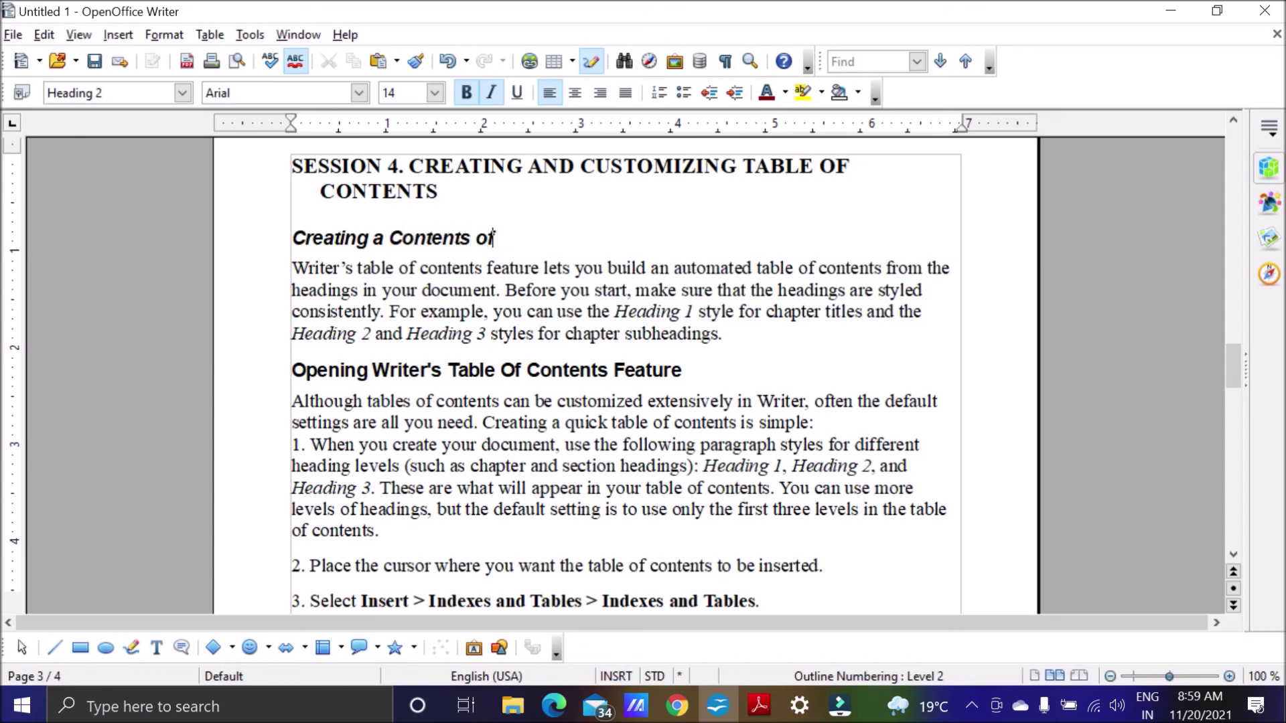
{"action": "type", "text": " Table"}
Update the table of contents on page 1 to pick up the reworded heading.
{"action": "scroll", "coordinate": [627, 375], "scroll_direction": "up", "scroll_amount": 20}
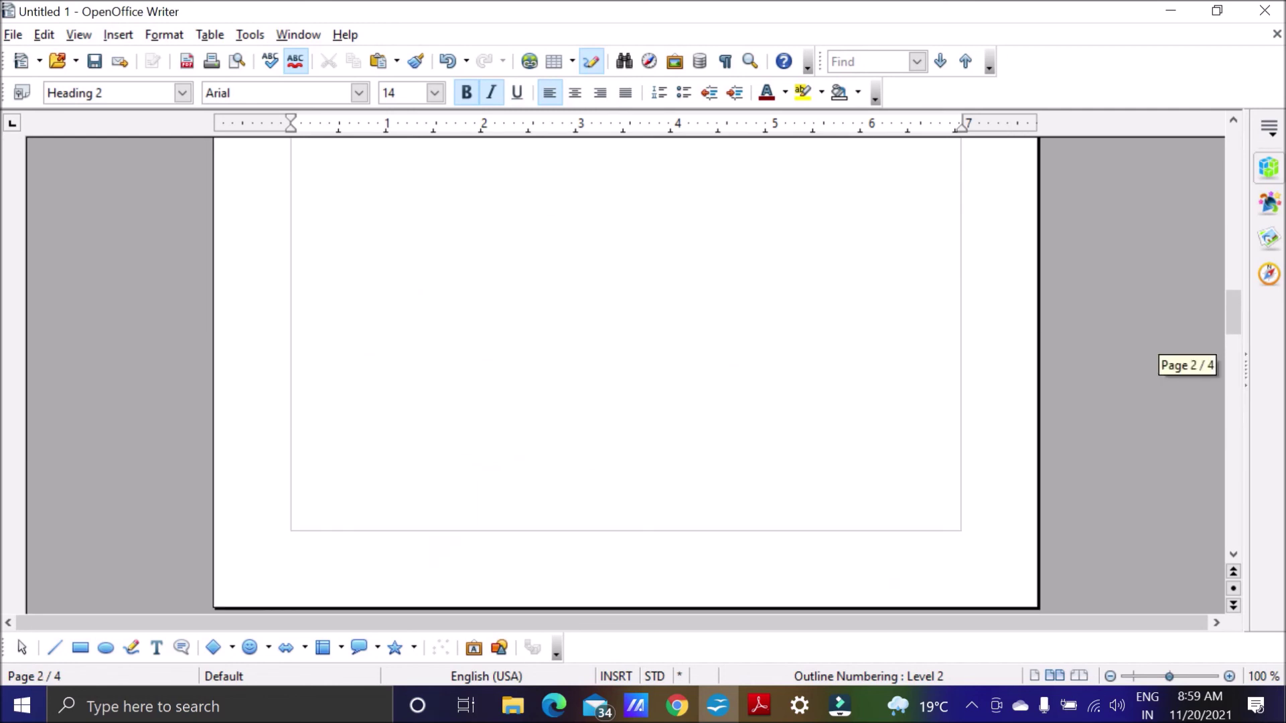
{"action": "scroll", "coordinate": [627, 375], "scroll_direction": "up", "scroll_amount": 8}
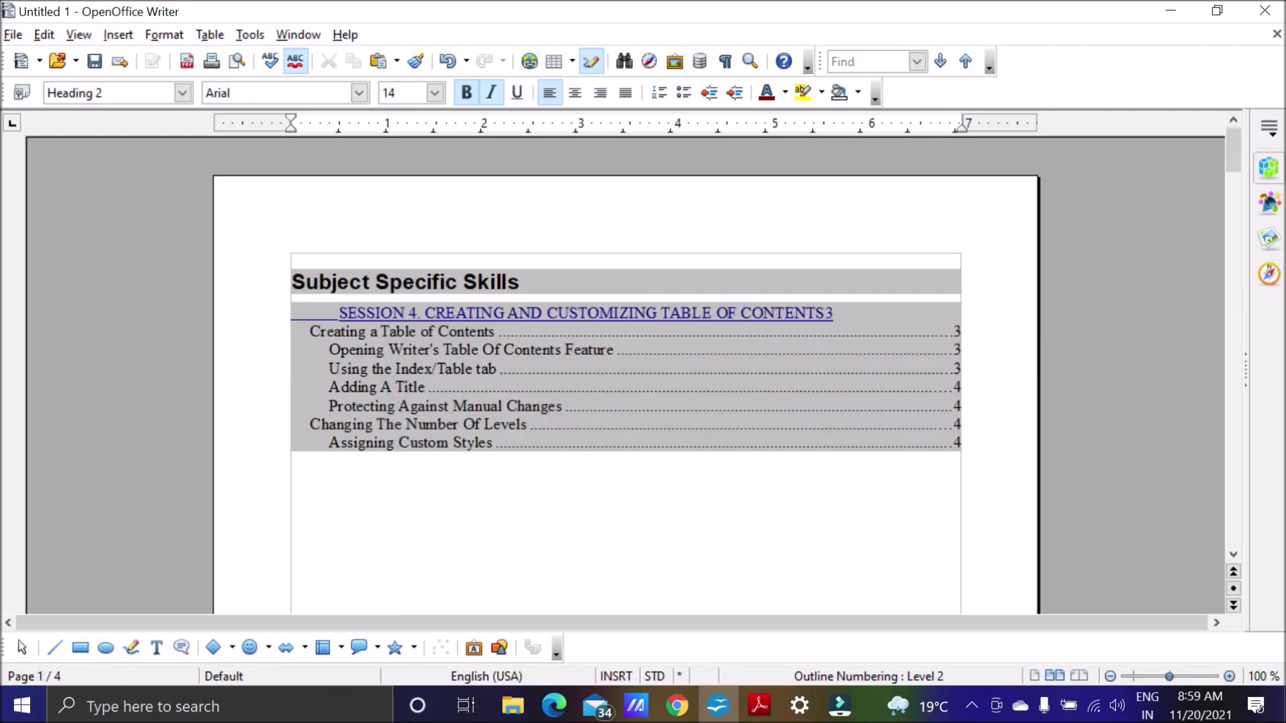
{"action": "right_click", "coordinate": [533, 406]}
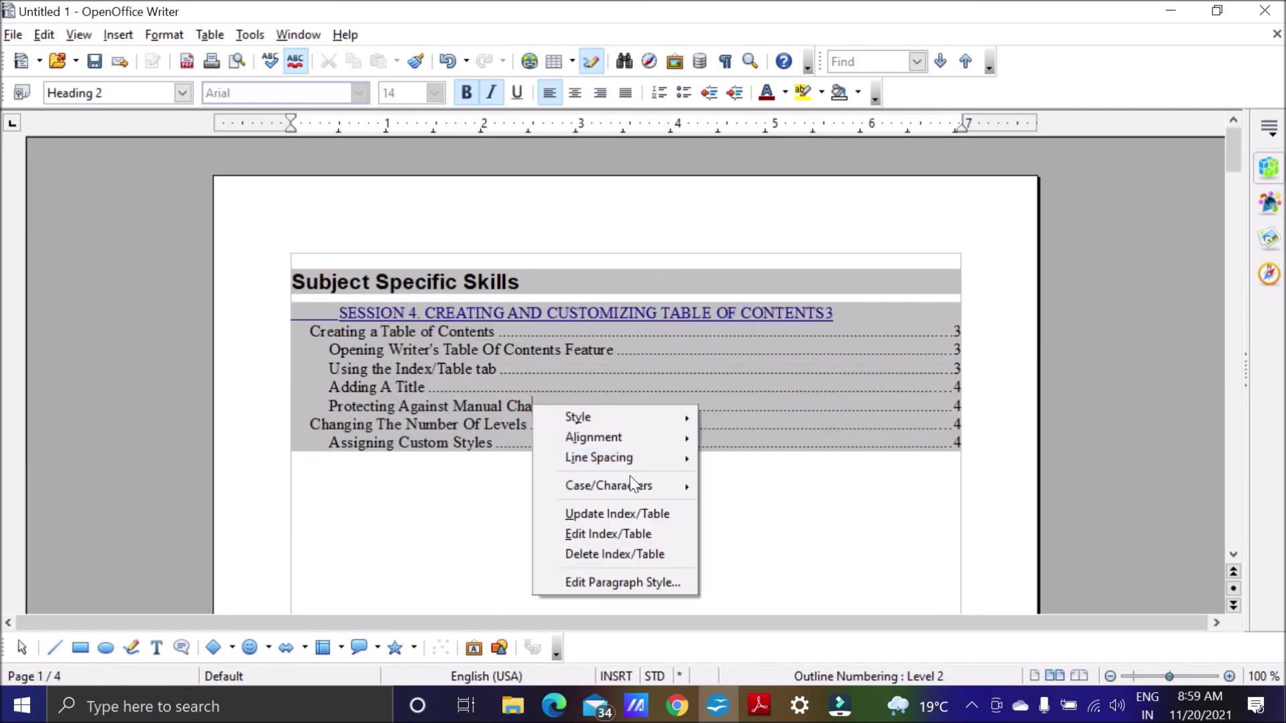
{"action": "left_click", "coordinate": [628, 510]}
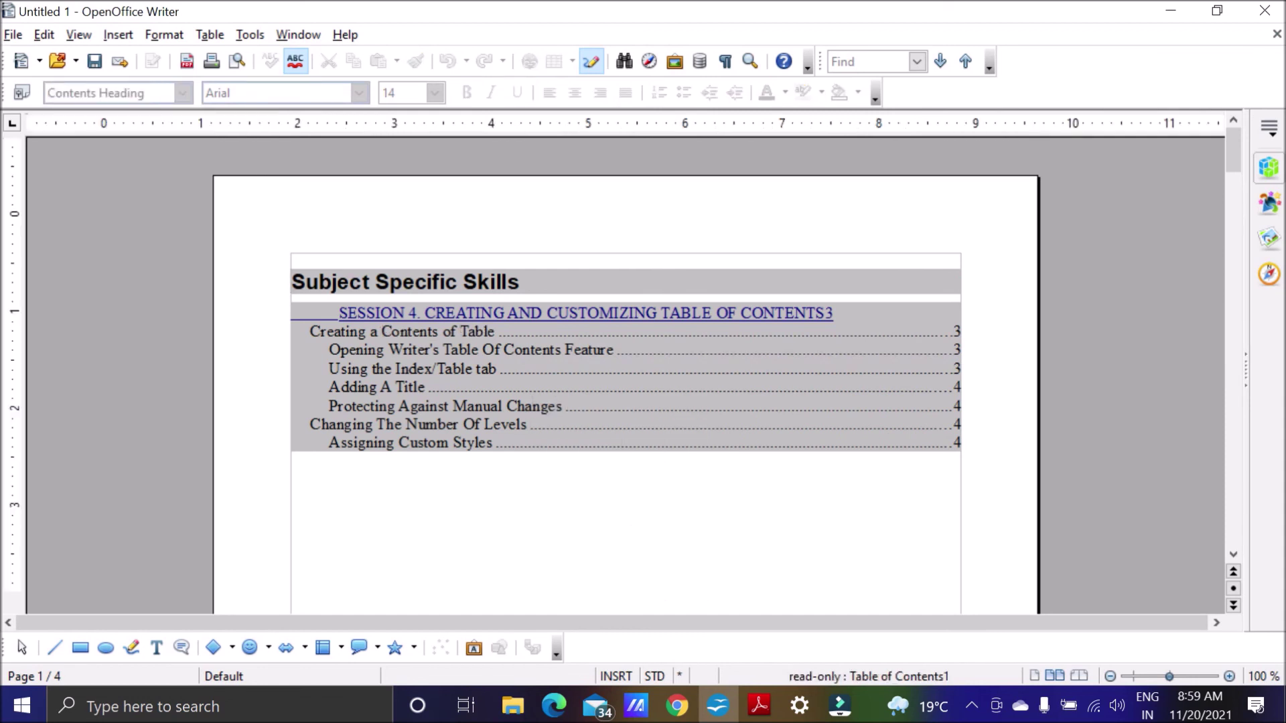
{"action": "scroll", "coordinate": [625, 339], "scroll_direction": "down", "scroll_amount": 3}
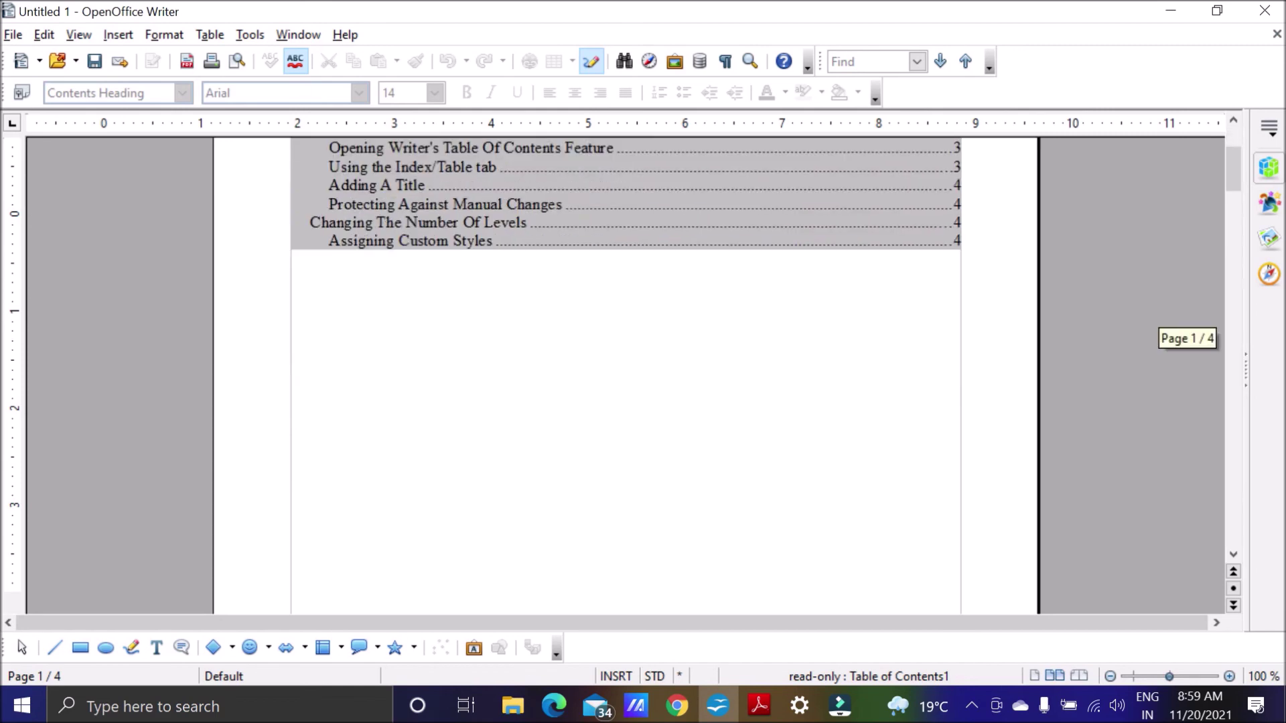
Read the Deleting A Table Of Contents section in the textbook PDF, and locate the Delete Index/Table command in OpenOffice Writer without running it.
{"action": "left_click", "coordinate": [759, 705]}
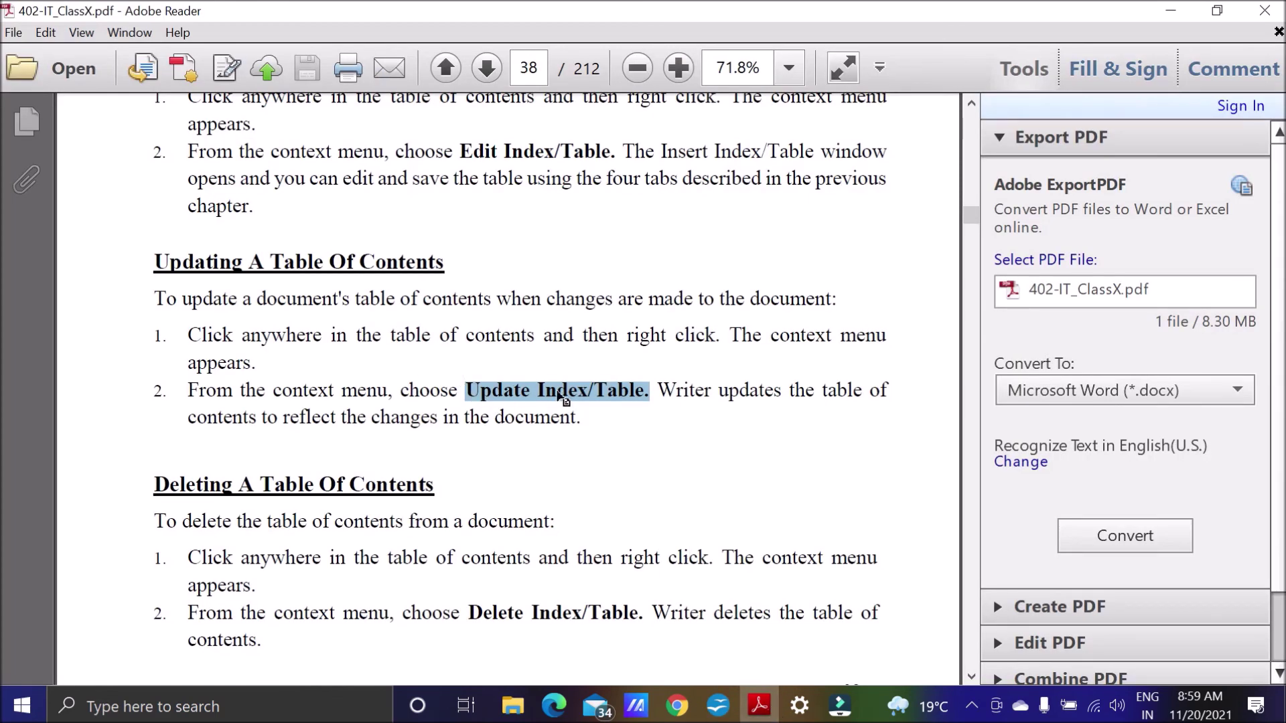
{"action": "scroll", "coordinate": [621, 408], "scroll_direction": "down", "scroll_amount": 2}
{"action": "scroll", "coordinate": [626, 414], "scroll_direction": "down", "scroll_amount": 2}
{"action": "left_click_drag", "start_coordinate": [151, 356], "coordinate": [436, 355]}
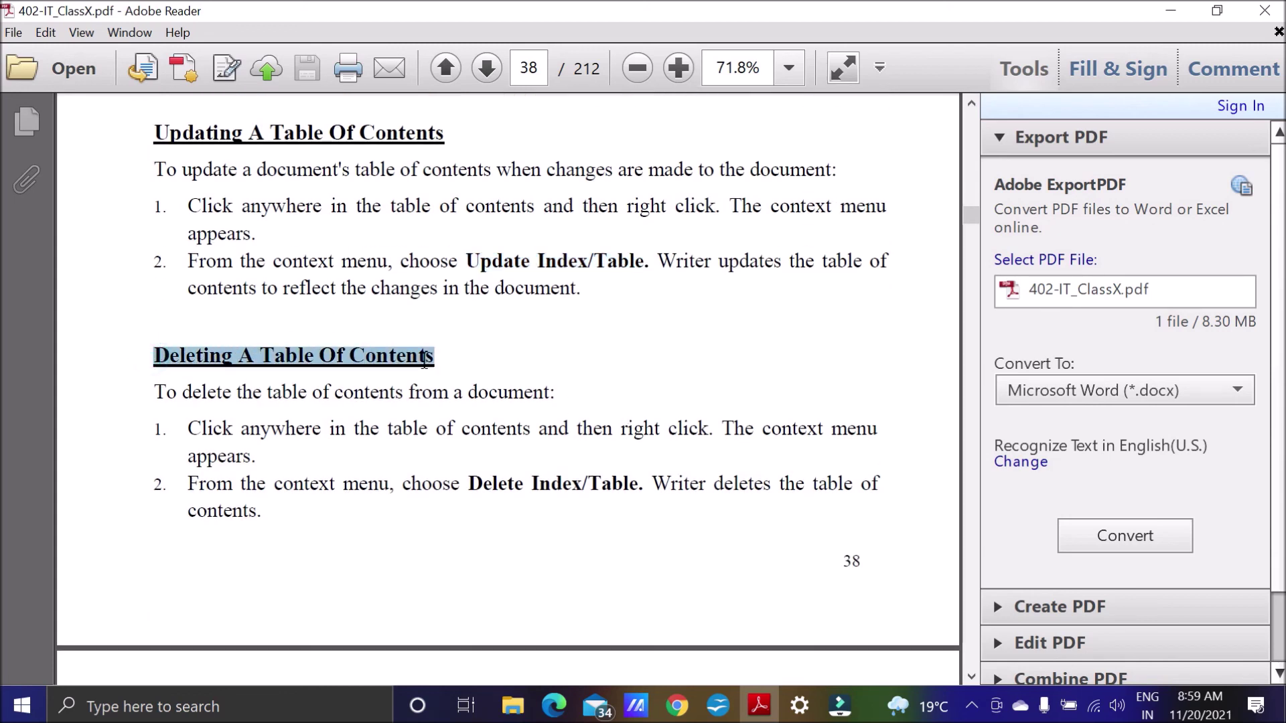
{"action": "left_click", "coordinate": [721, 711]}
{"action": "right_click", "coordinate": [501, 236]}
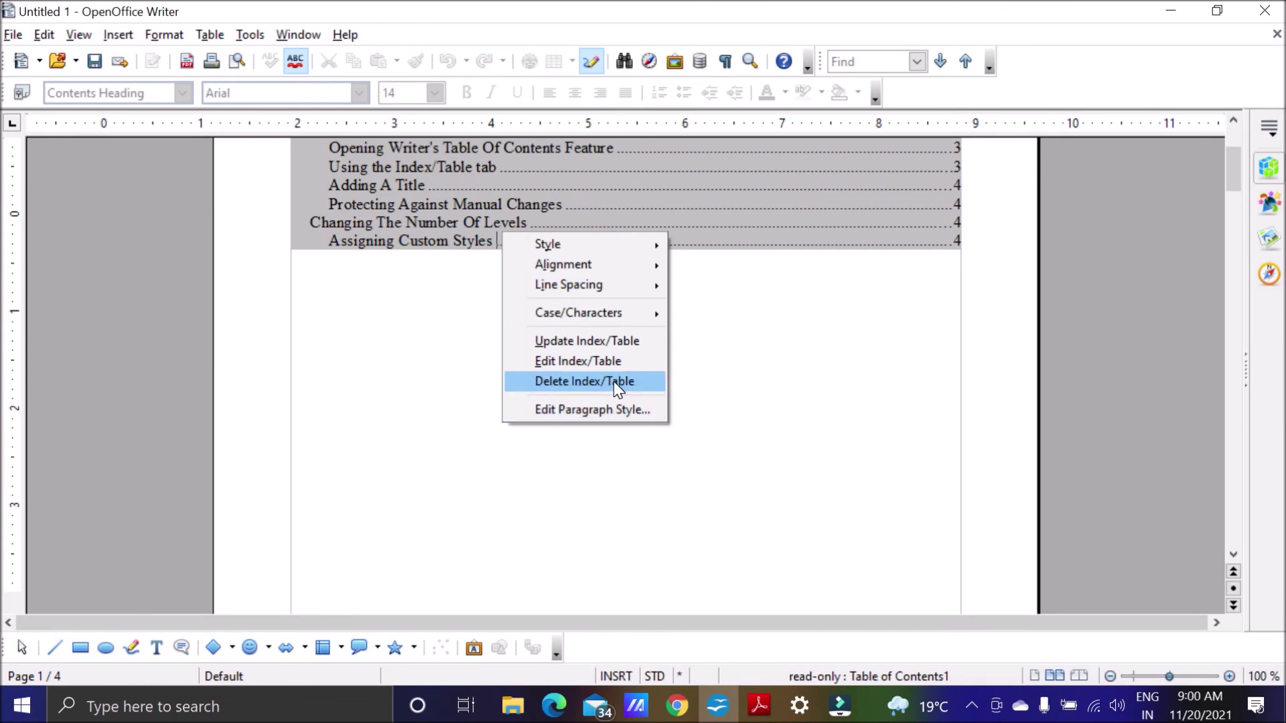
Switch to the textbook PDF and read the deletion note, Activity and Questions on page 39.
{"action": "left_click", "coordinate": [760, 706]}
{"action": "scroll", "coordinate": [694, 514], "scroll_direction": "down", "scroll_amount": 5}
{"action": "scroll", "coordinate": [694, 514], "scroll_direction": "down", "scroll_amount": 3}
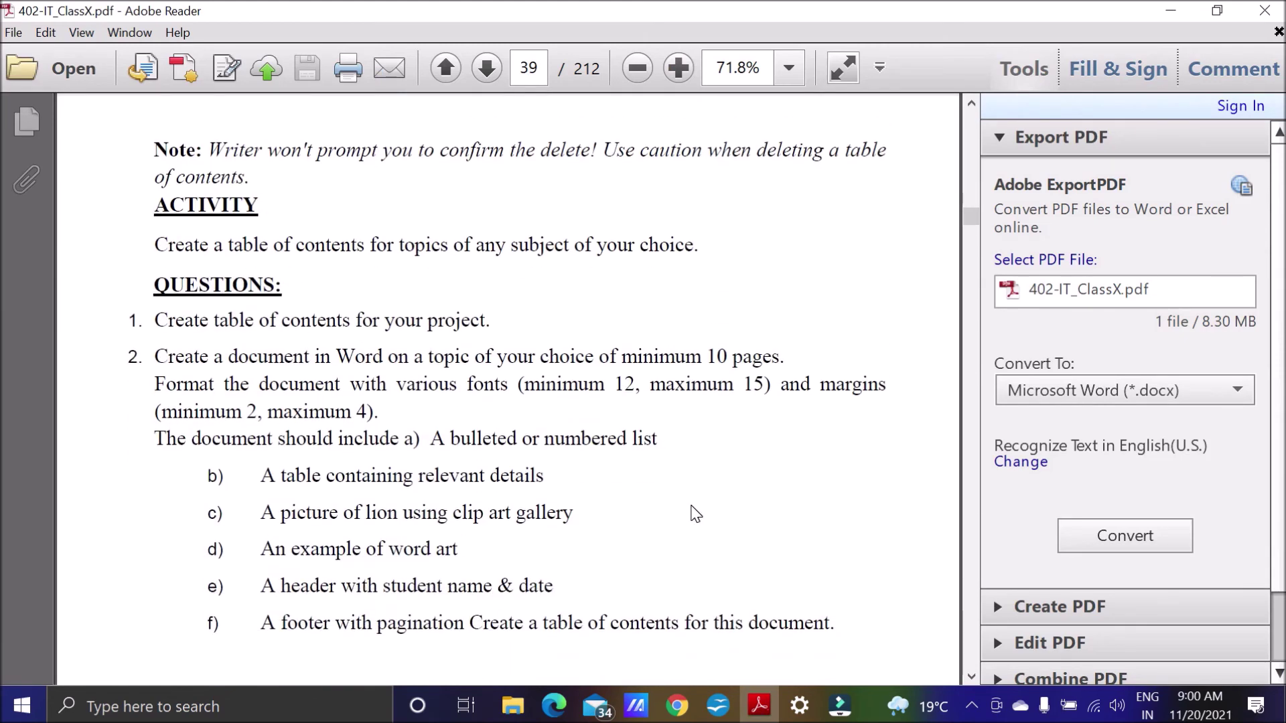